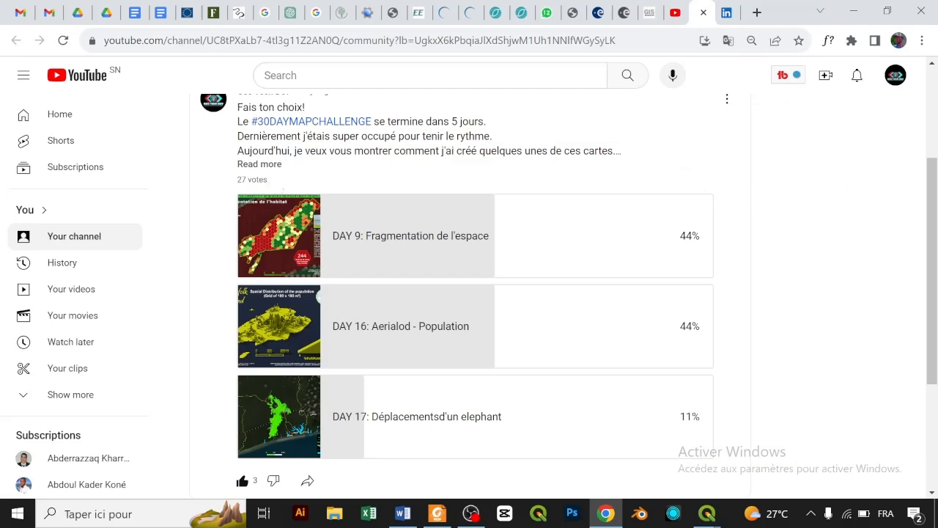
Review the tutorial poll on LinkedIn, including its options, vote shares and vote count.
click(259, 182)
click(725, 13)
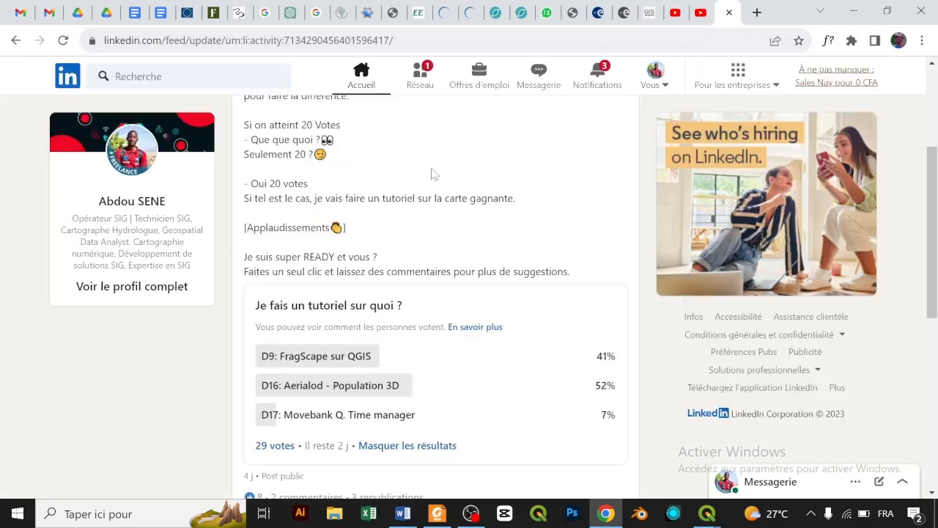
scroll(929, 227, down, 3)
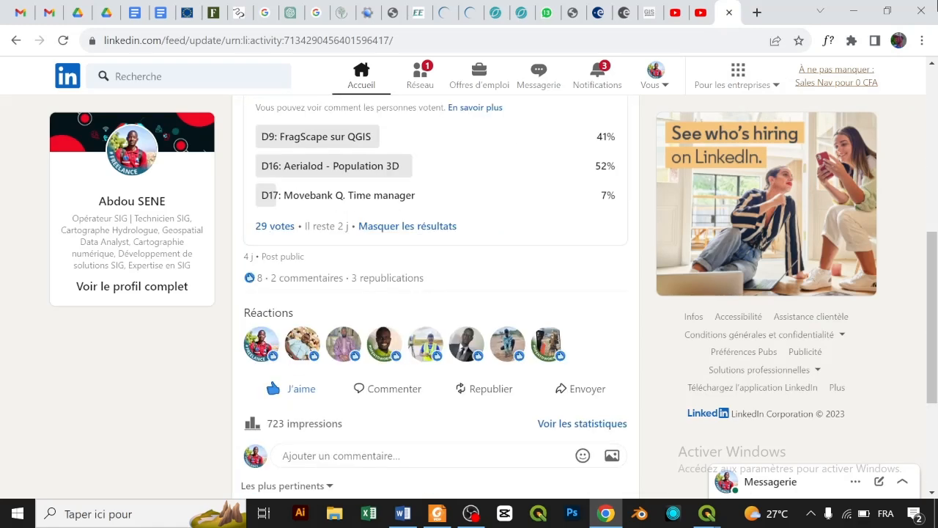
drag(316, 228, 243, 233)
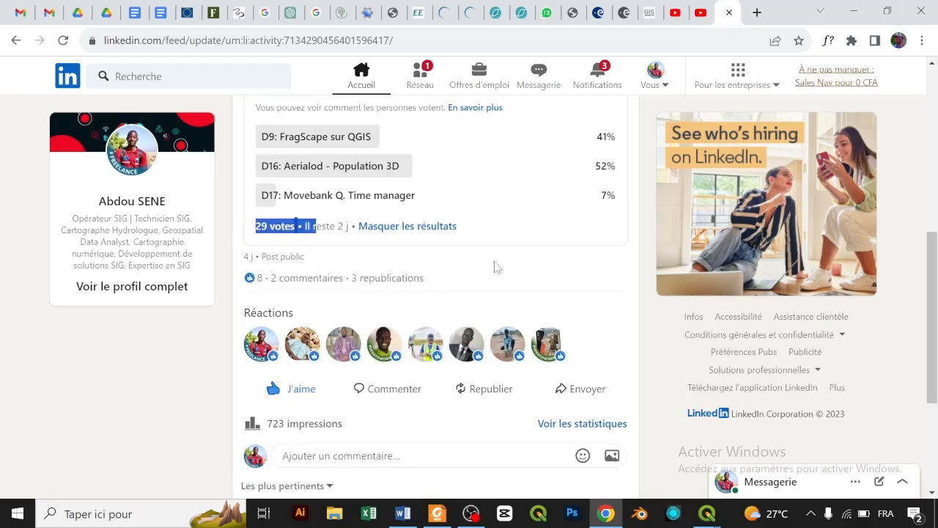
scroll(926, 242, up, 1)
scroll(926, 242, up, 1)
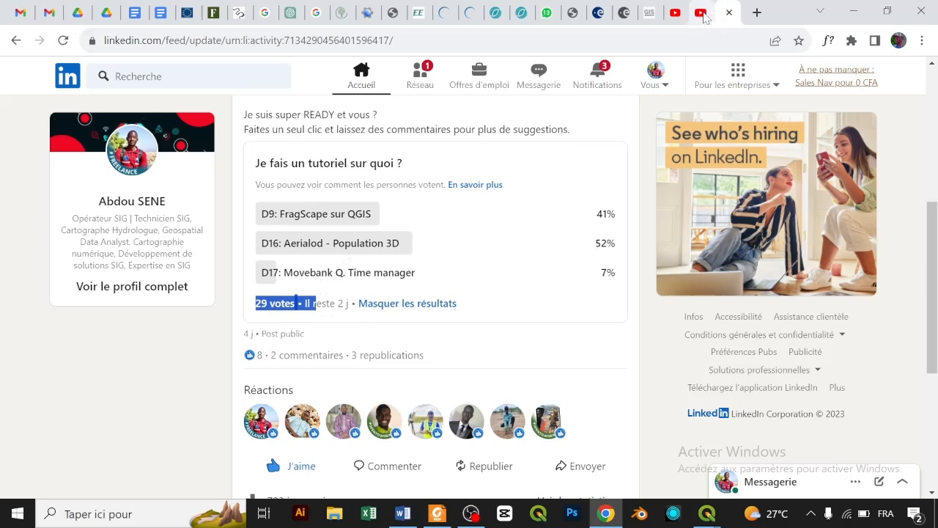
Review the YouTube community poll on the map challenge and read the viewer comment below it.
click(700, 16)
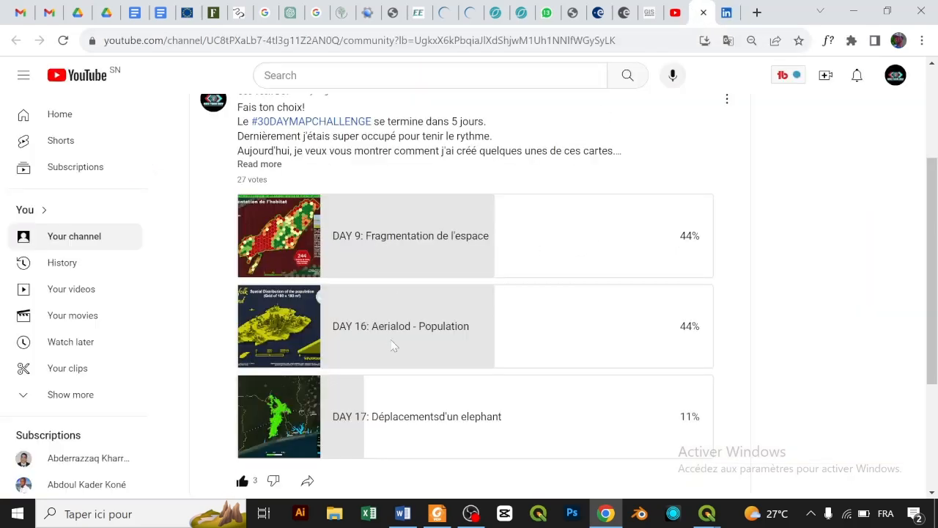
scroll(927, 249, down, 1)
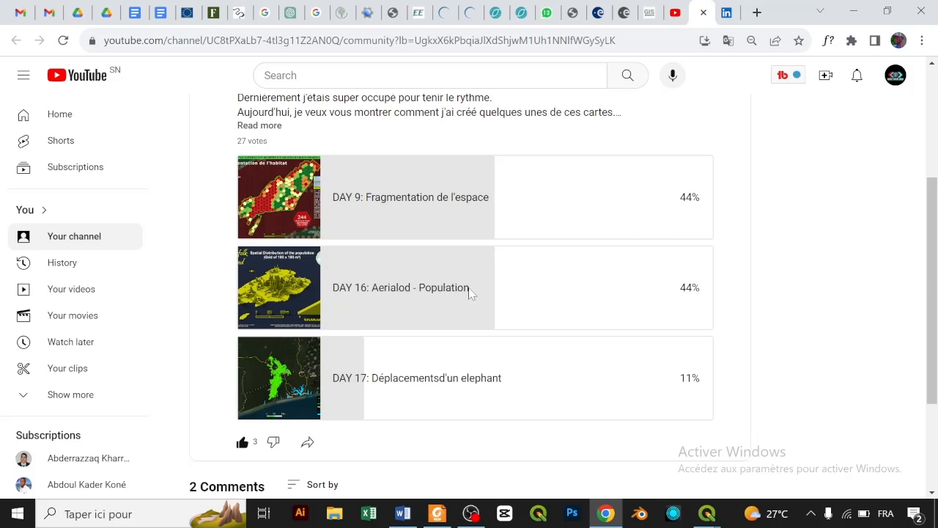
scroll(364, 391, down, 2)
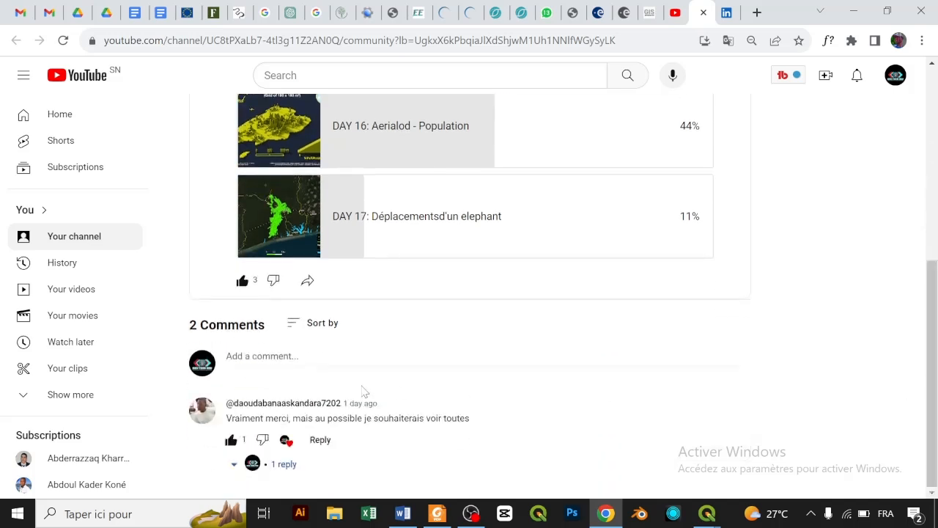
drag(227, 417, 481, 426)
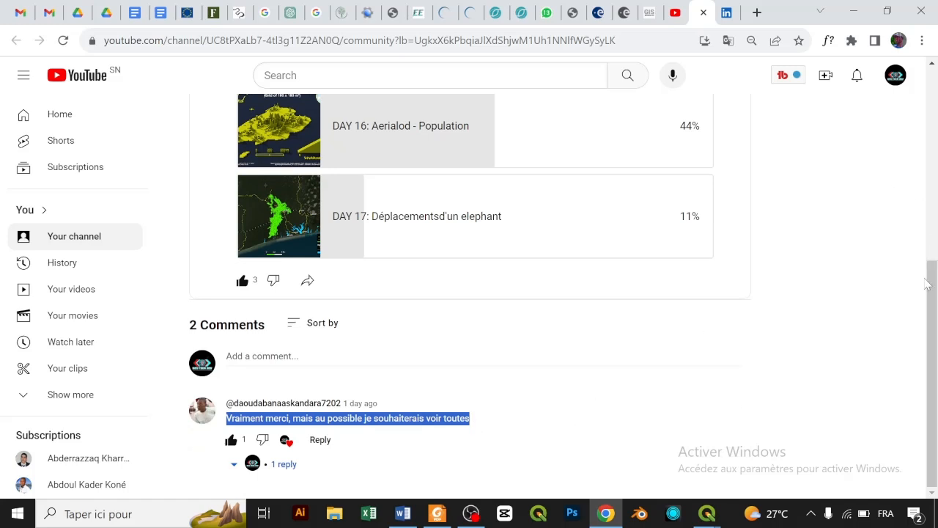
scroll(929, 250, up, 2)
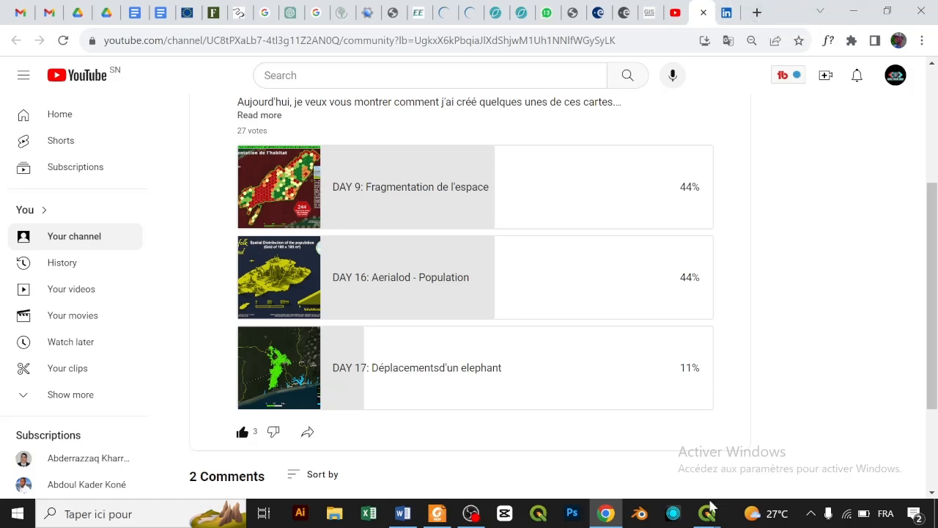
Switch to QGIS and create a new project, saving the Classements_batiments_residentiels edits and discarding the temporary layers.
mouse_move(710, 510)
click(674, 416)
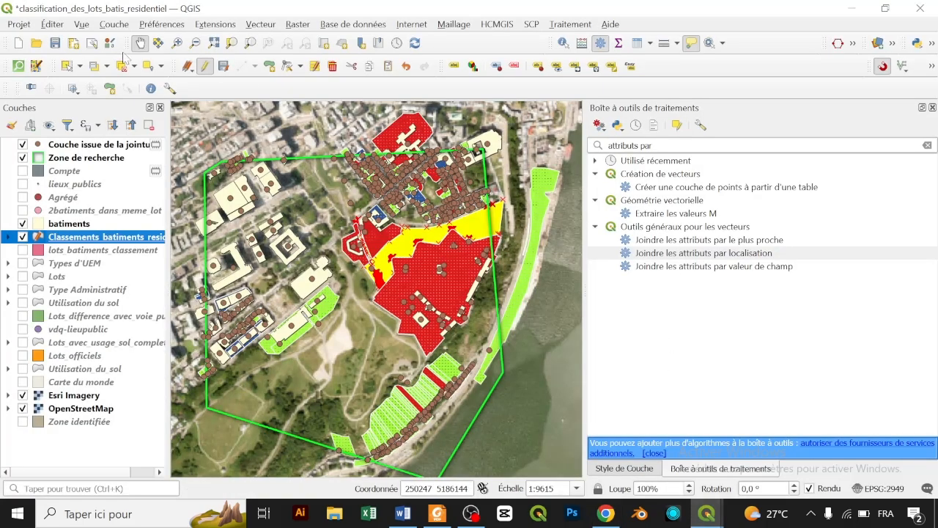
click(19, 24)
click(40, 39)
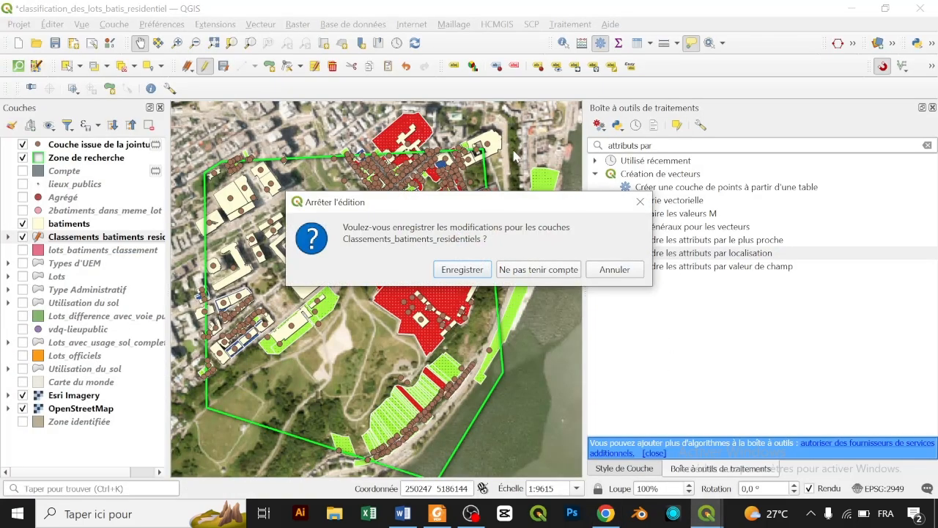
click(462, 270)
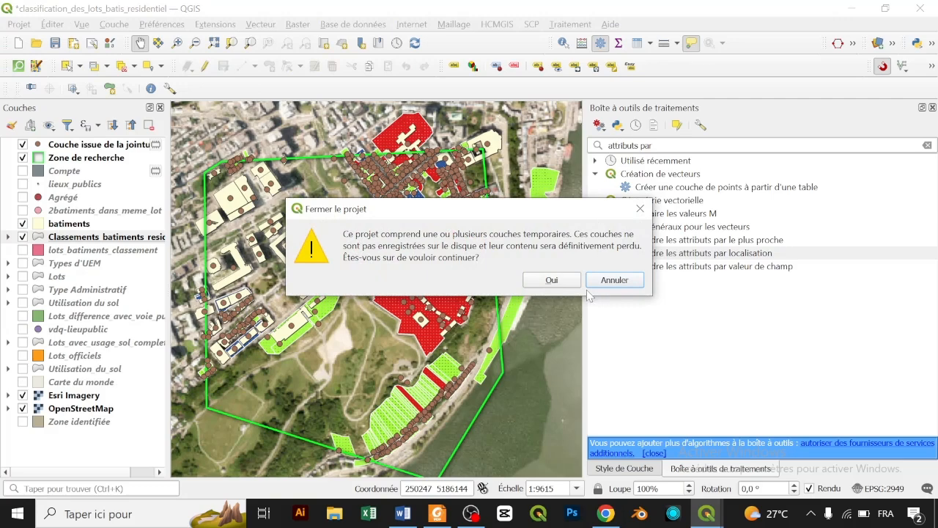
click(572, 284)
click(402, 278)
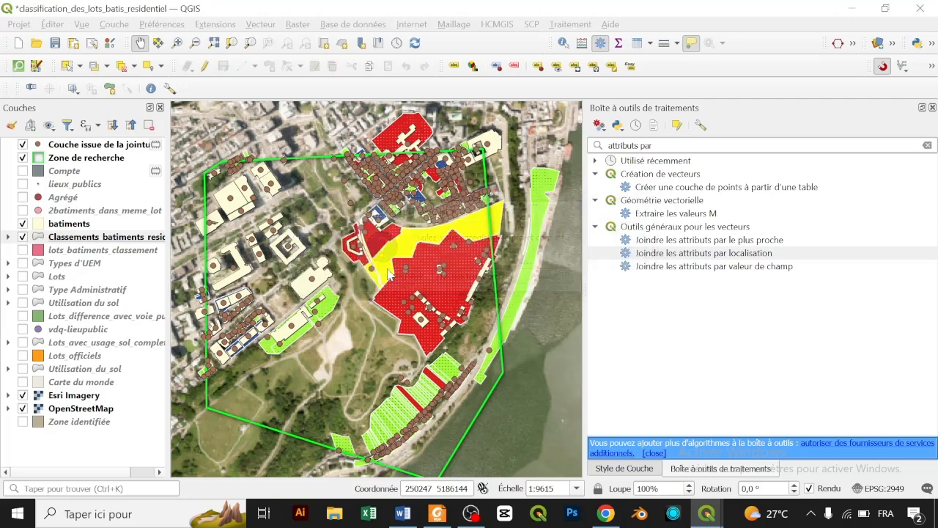
click(854, 10)
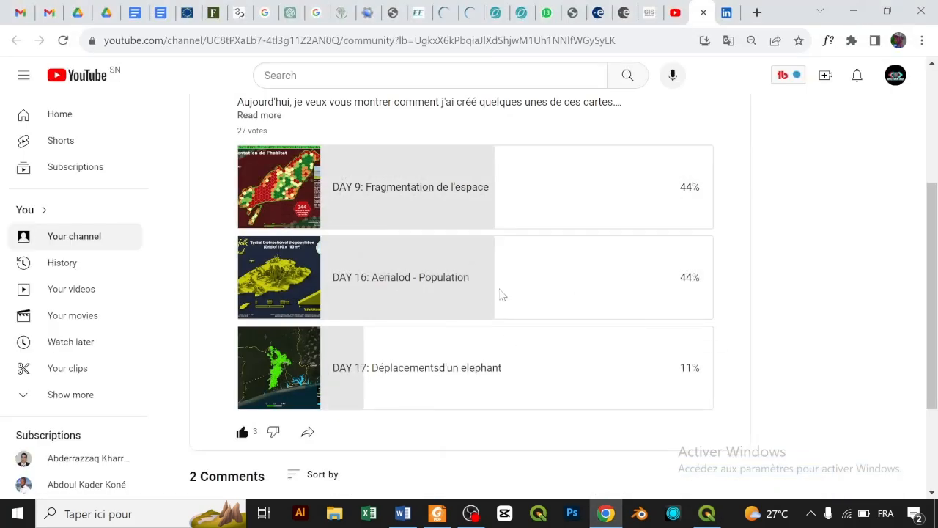
Search the web for "aerialod download" in a new Chrome tab and open the Aerialod @ ephtracy page.
click(758, 14)
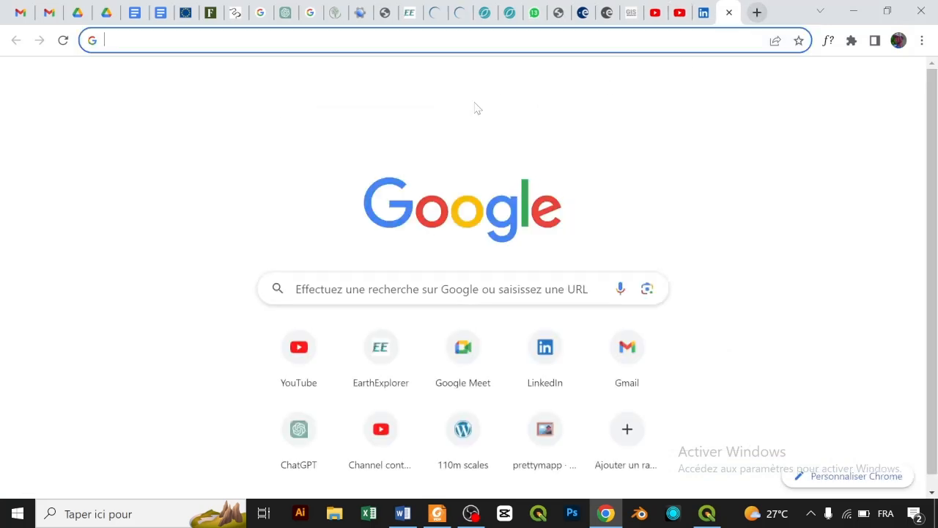
text(aeri)
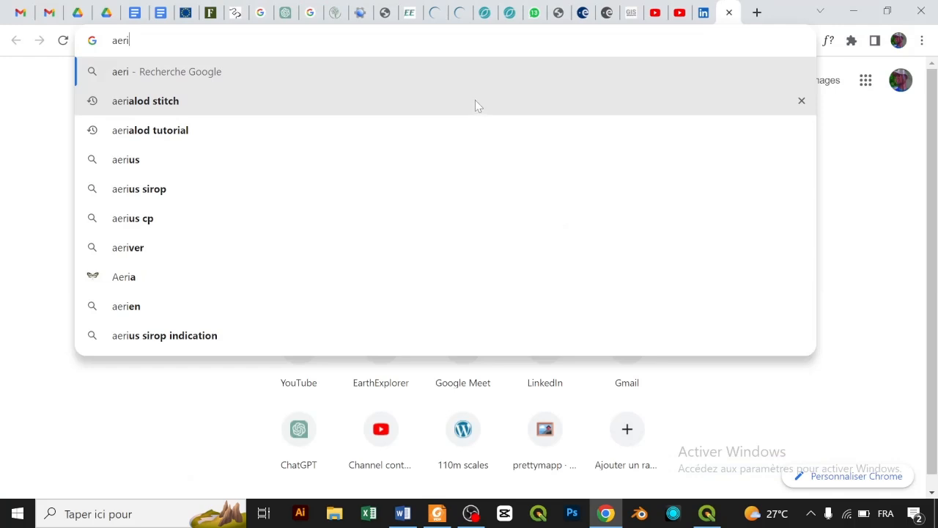
text(ald)
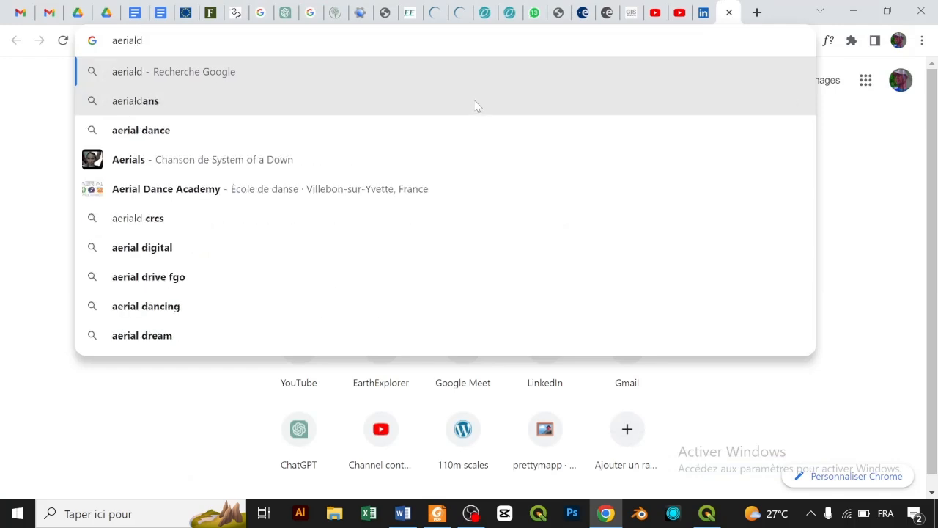
text(od+download&oq=)
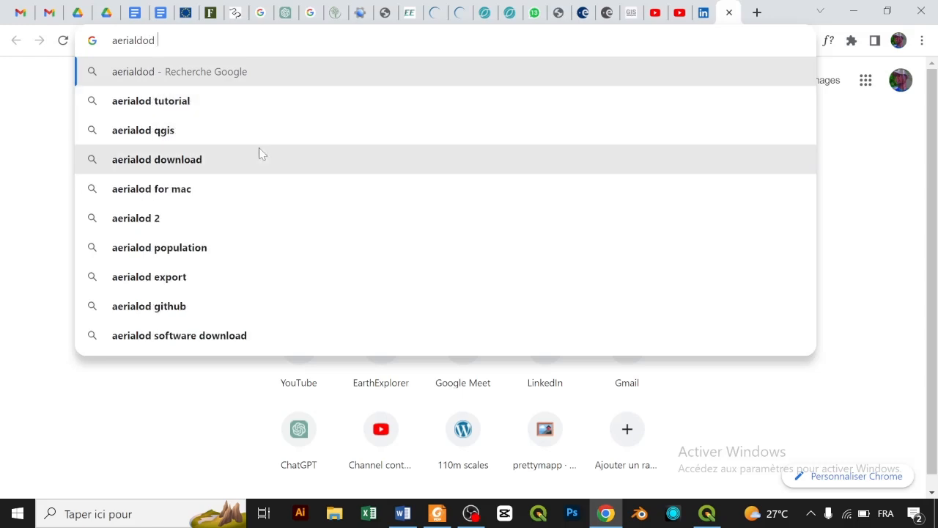
click(259, 150)
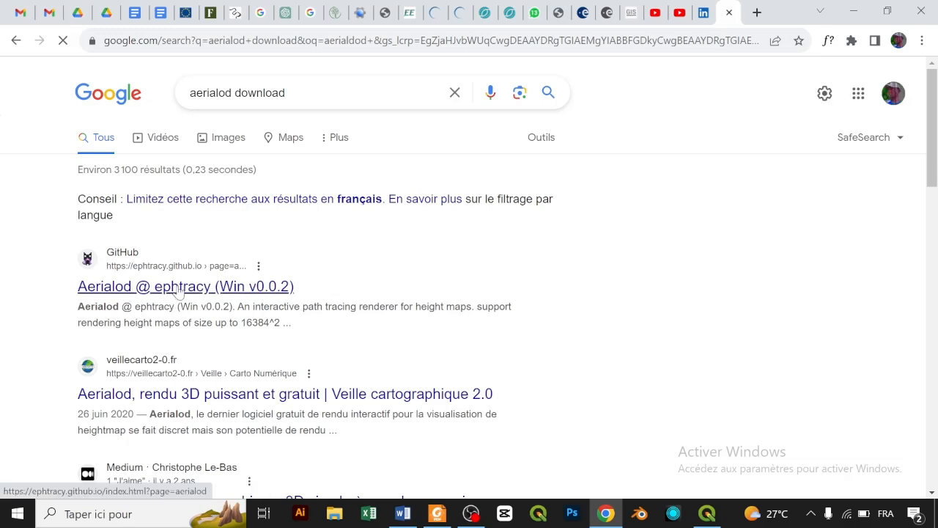
click(179, 291)
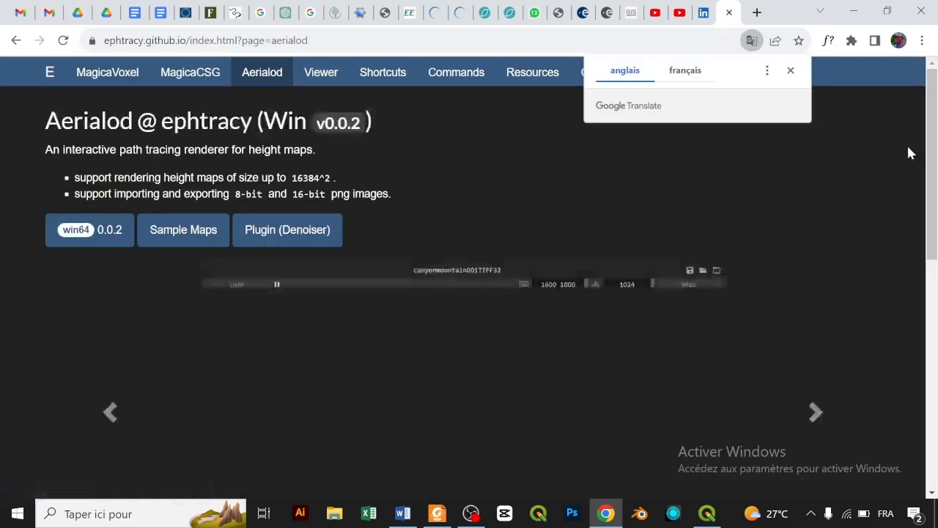
Download the win64 0.0.2 release of Aerialod and check it in the recent downloads.
mouse_move(929, 151)
mouse_down()
mouse_move(929, 194)
mouse_move(919, 164)
mouse_move(903, 293)
mouse_move(928, 416)
mouse_move(933, 148)
mouse_up()
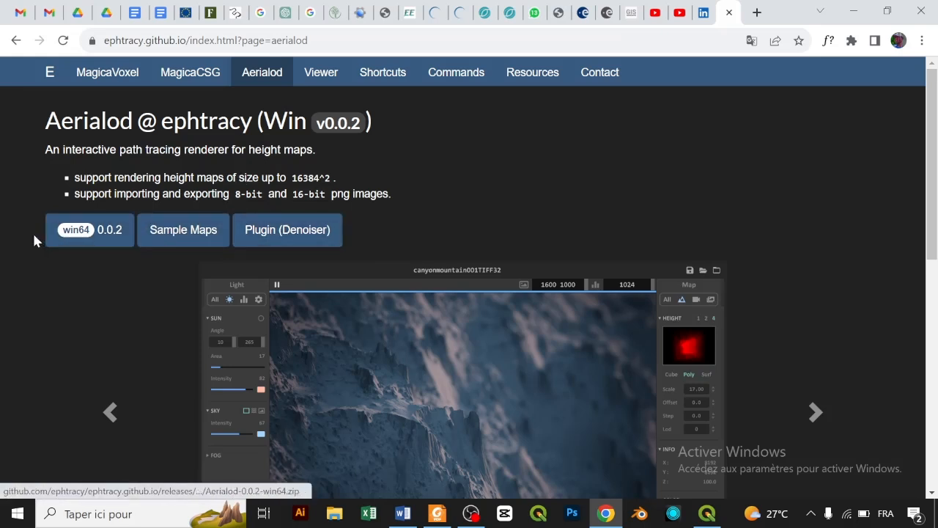
click(81, 233)
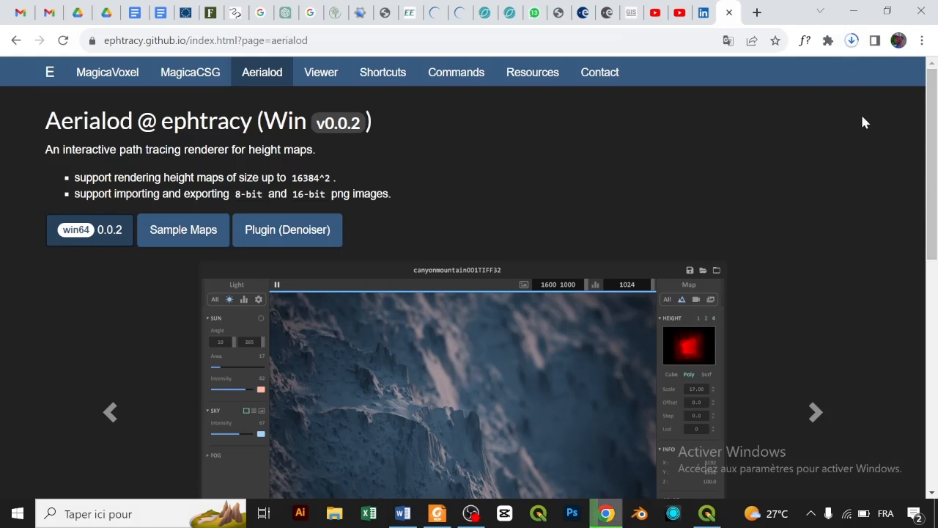
click(851, 42)
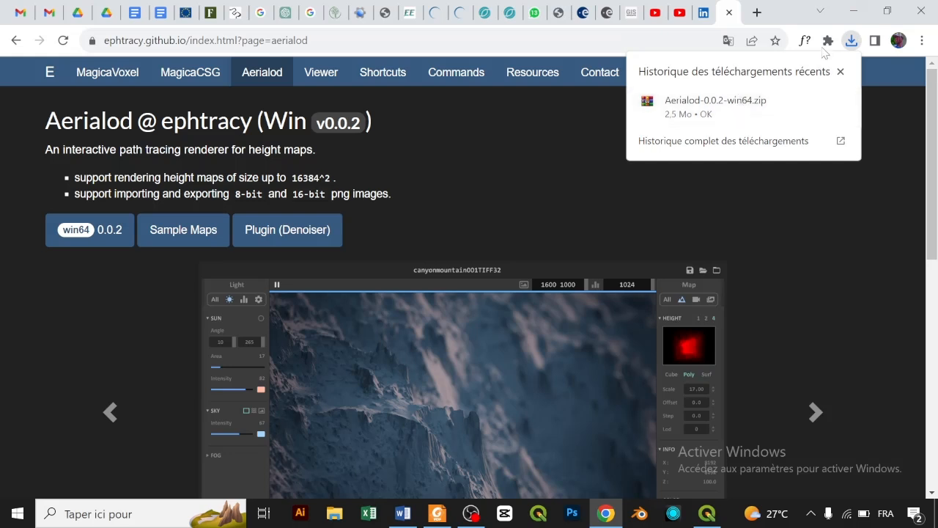
Minimize the browser, search the computer for "aeri" and launch Aerialod.exe.
click(854, 11)
click(96, 515)
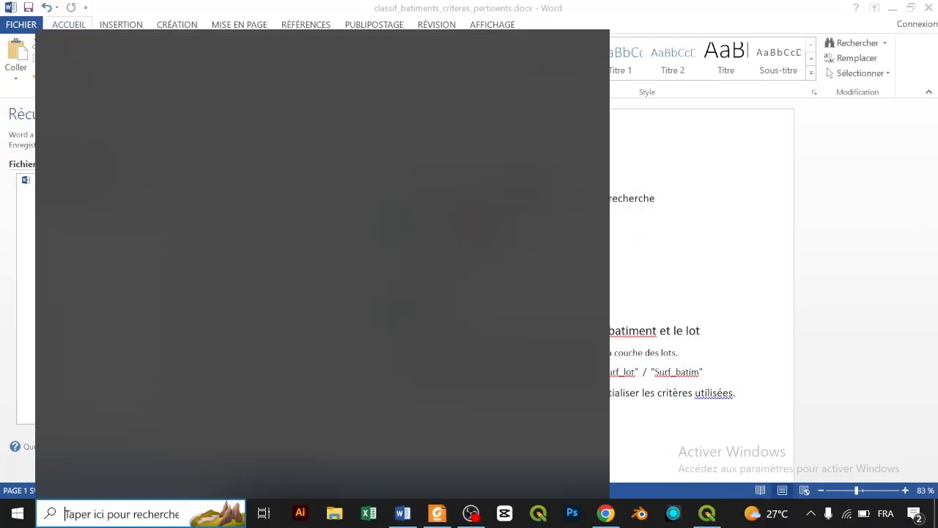
text(aeri)
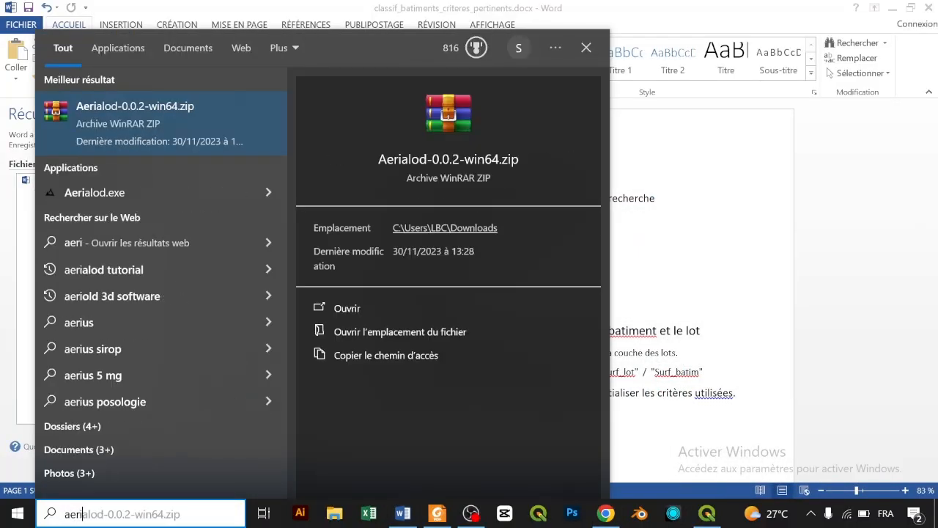
click(159, 199)
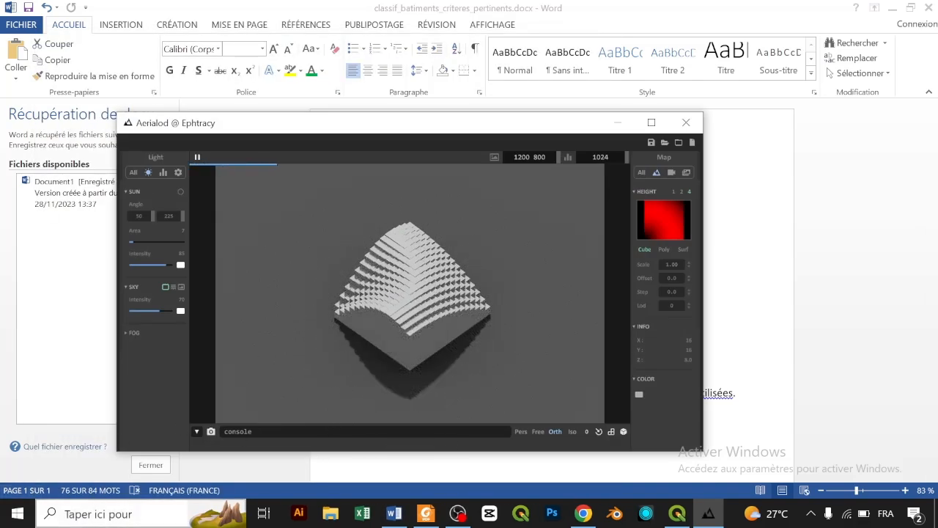
Find and open the downloaded Aerialod-0.0.2-win64.zip archive to view its contents, and close it again.
click(105, 521)
text(aeri)
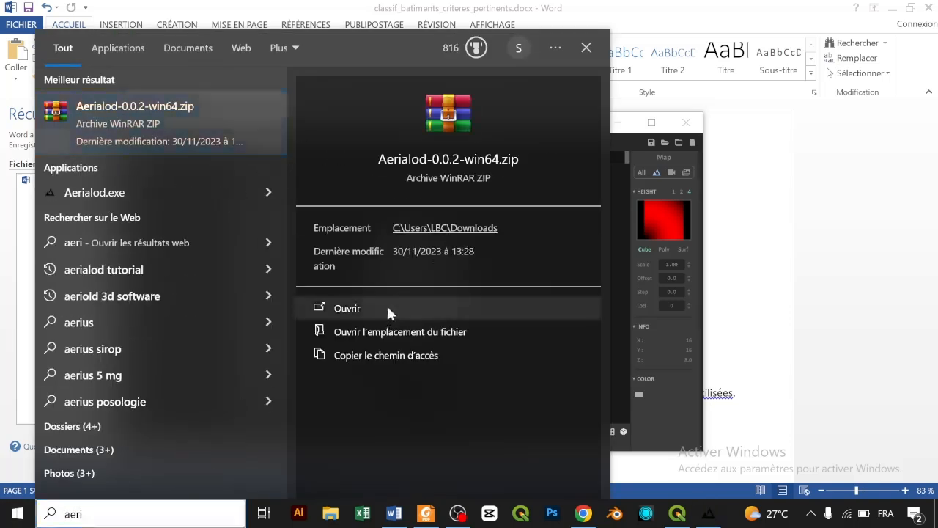
click(387, 308)
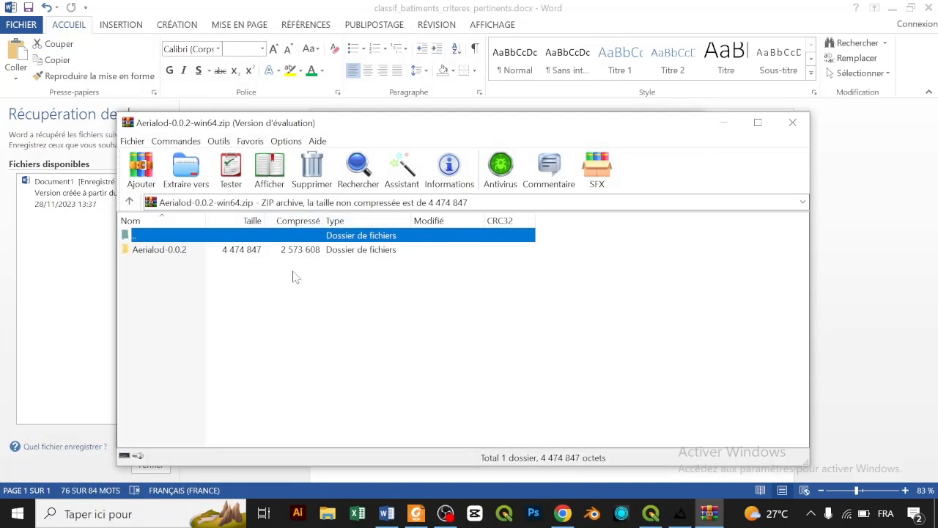
click(575, 240)
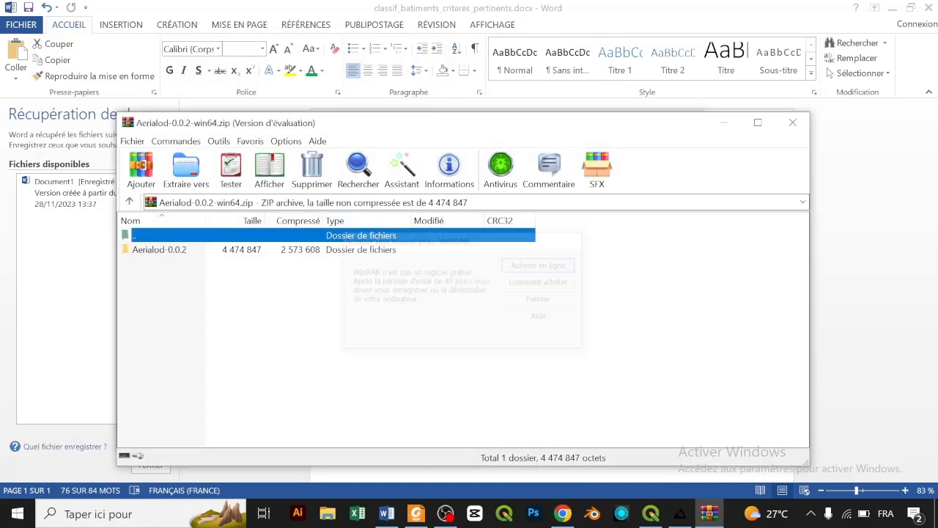
click(793, 122)
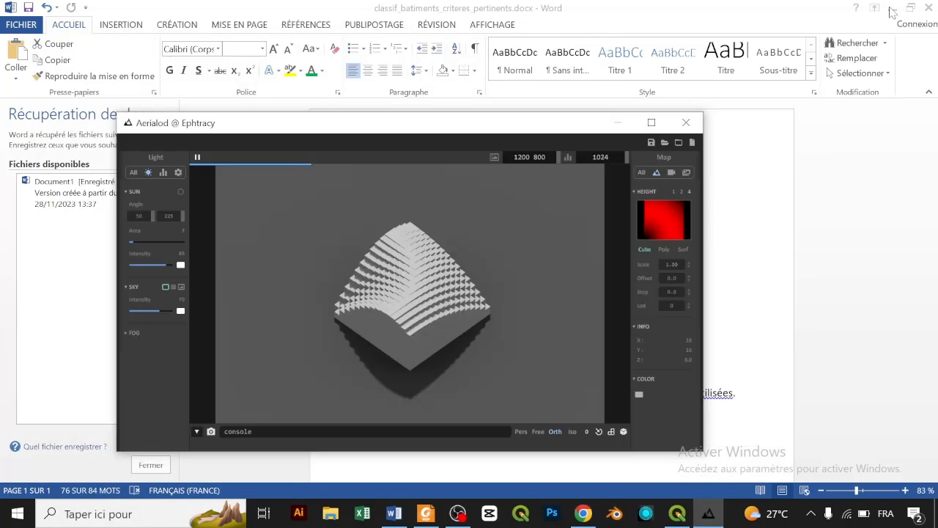
Maximize the Aerialod window, rotate the default height map to view it from another side, and minimize the window.
click(651, 123)
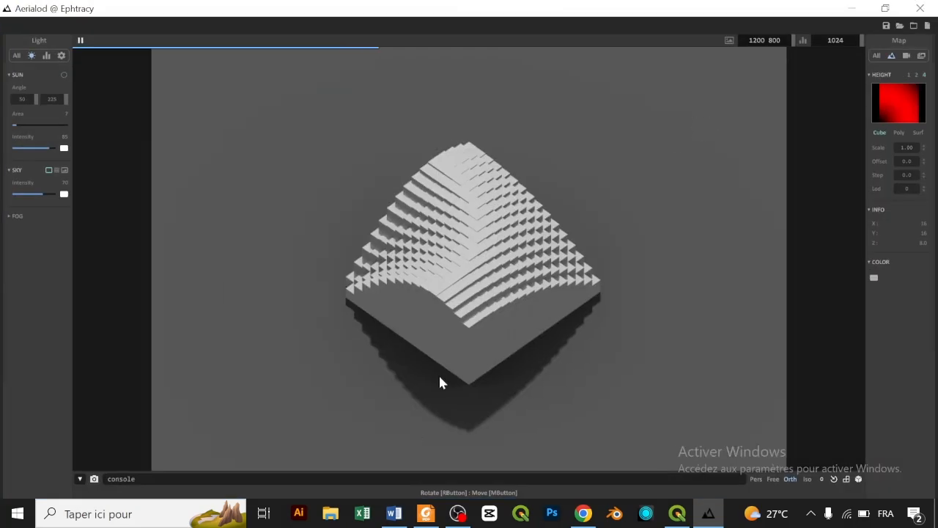
drag(451, 370, 515, 309)
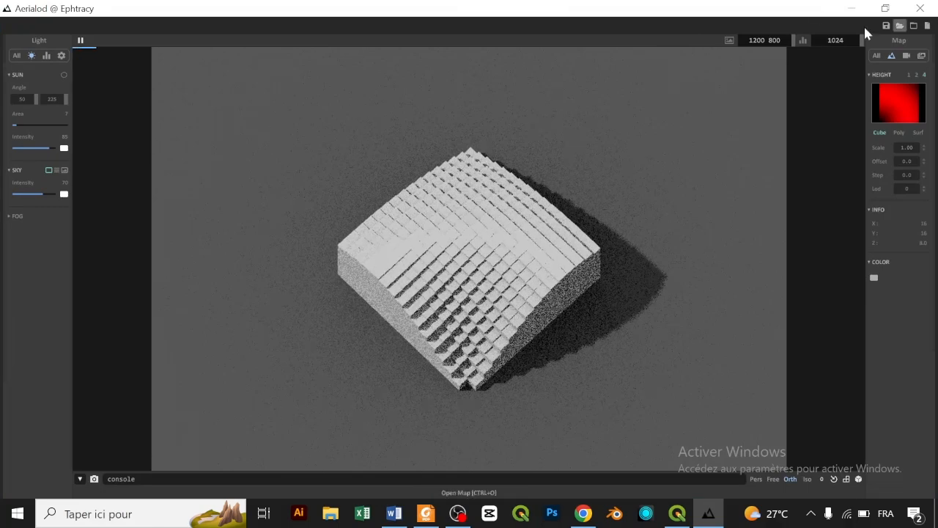
click(848, 7)
Switch to the browser, search the web for "ghs population grid" and open the Global Human Settlement Layer result.
click(678, 514)
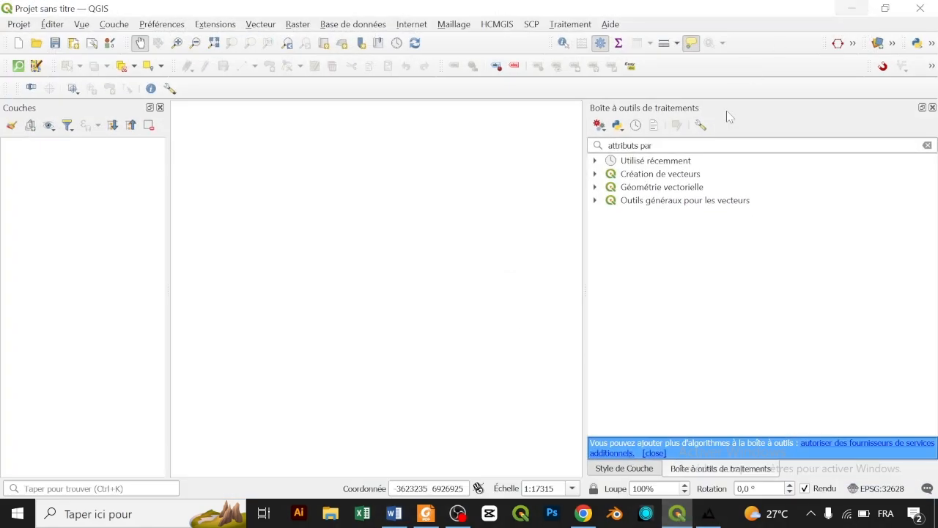
click(583, 513)
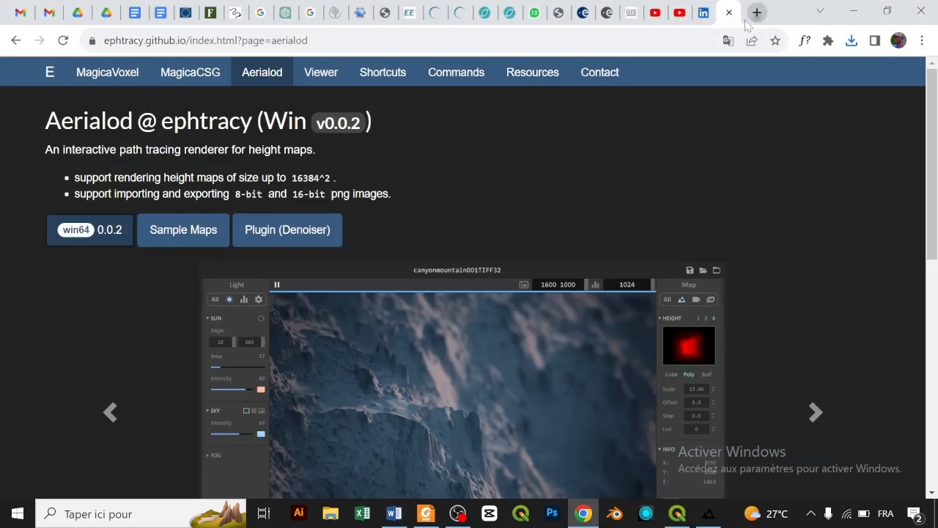
click(756, 12)
text(gh)
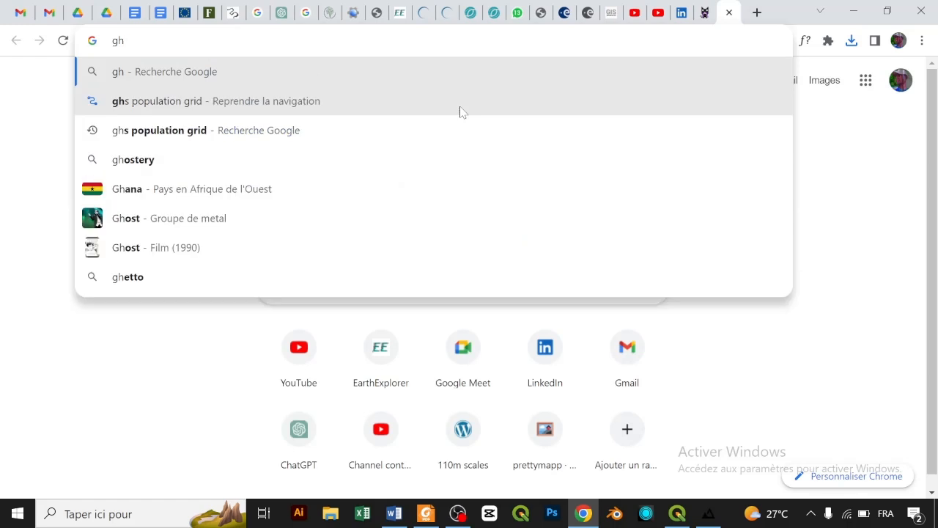
text(s)
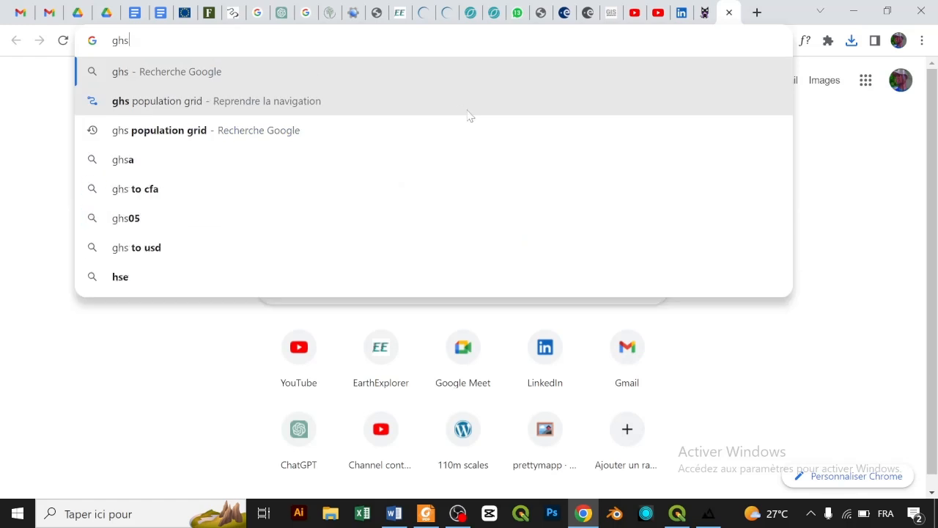
click(442, 129)
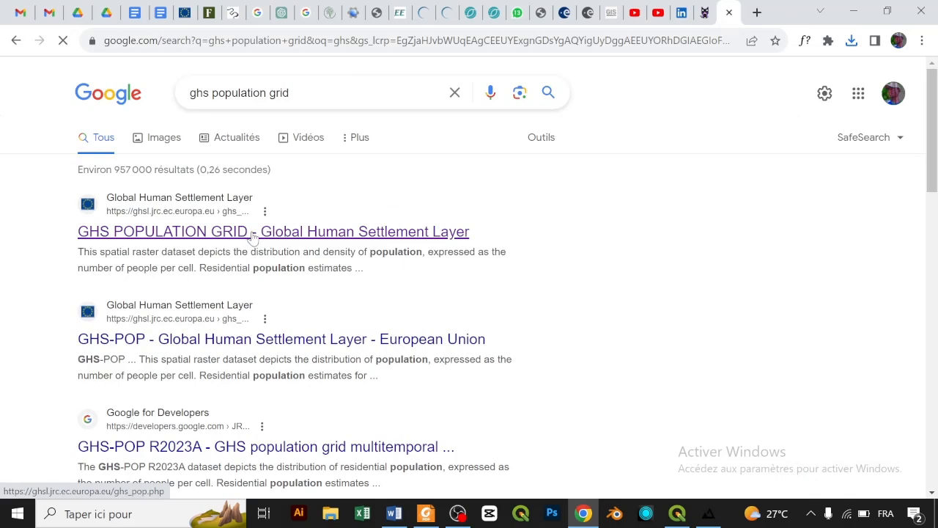
click(264, 233)
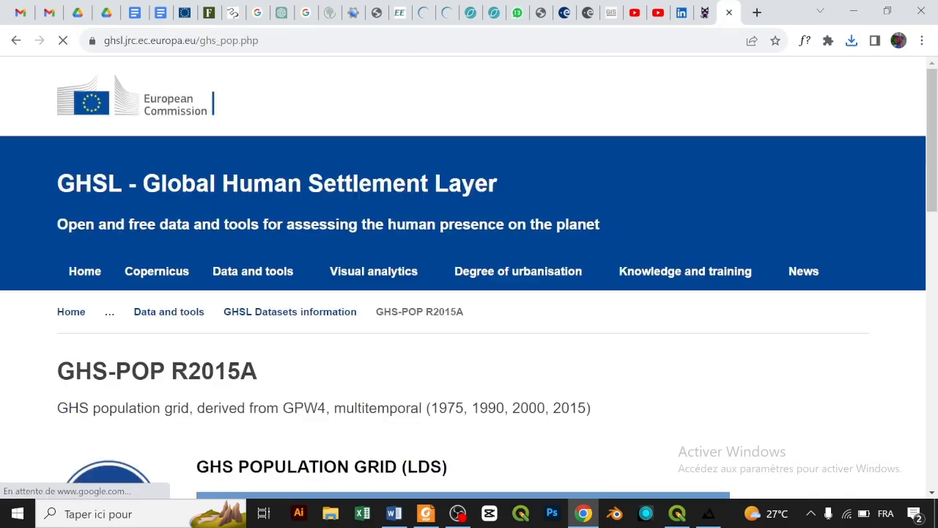
Follow the link to the updated GHSL datasets list and open the GHS-POP download page.
drag(929, 186, 930, 284)
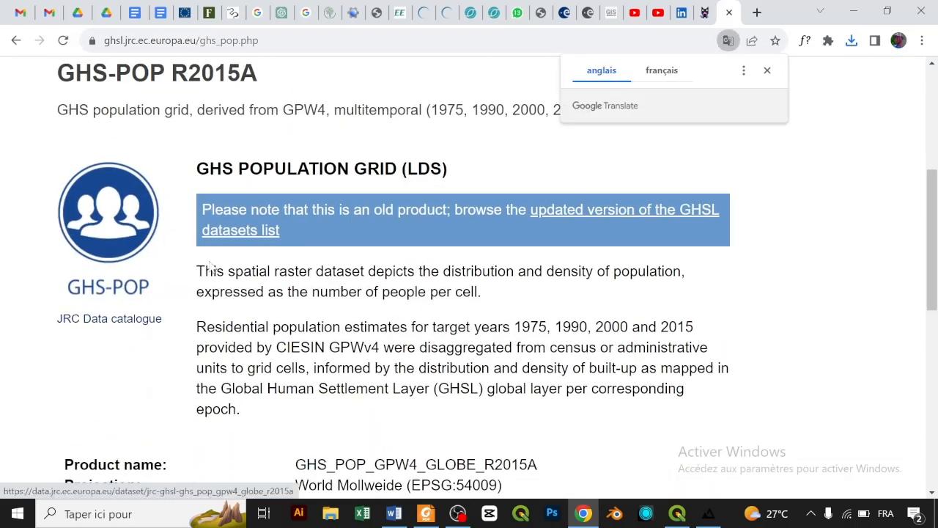
click(646, 214)
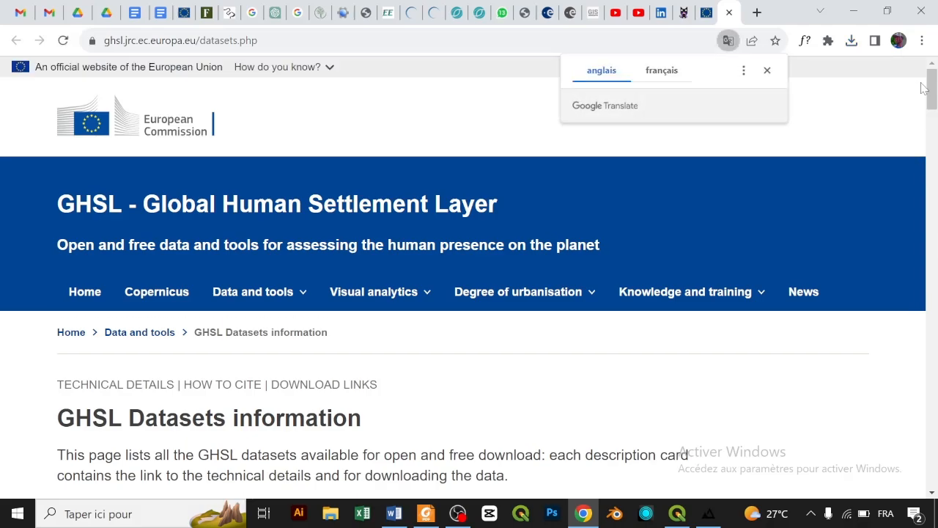
drag(924, 88, 922, 145)
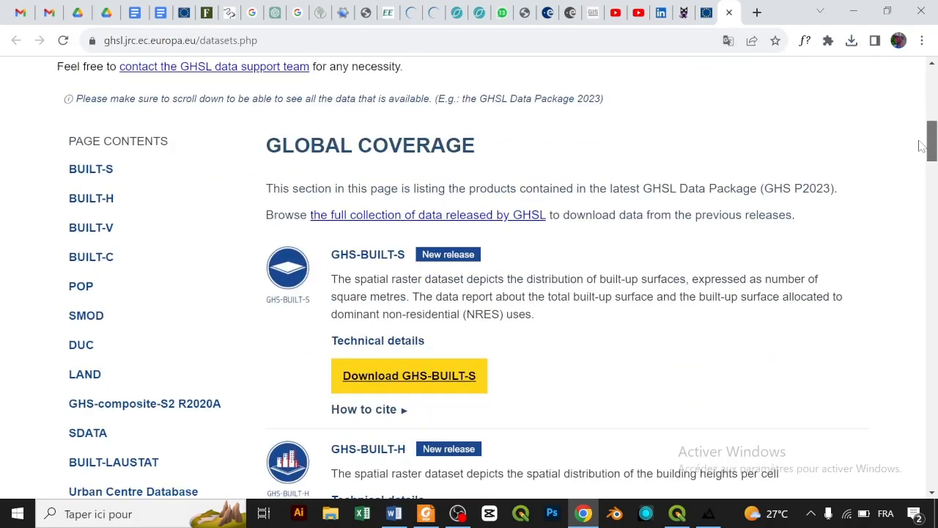
scroll(419, 307, down, 10)
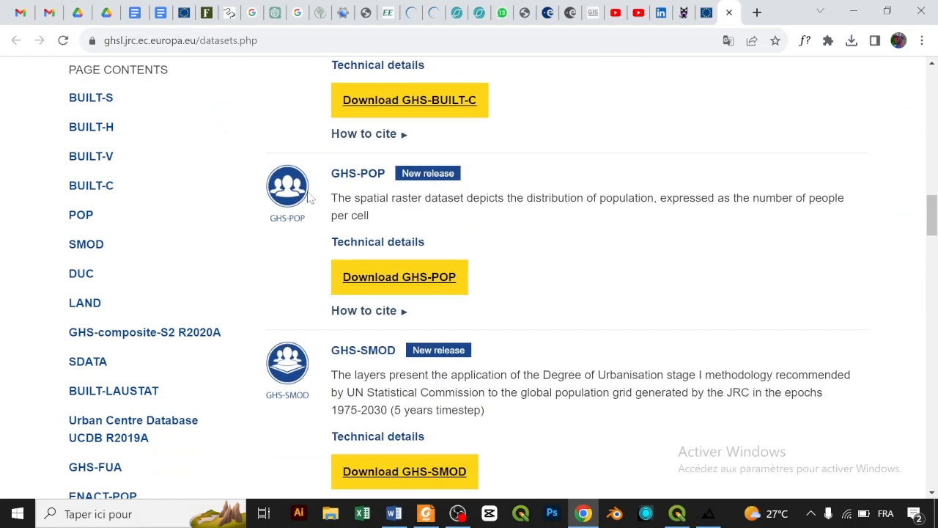
click(421, 280)
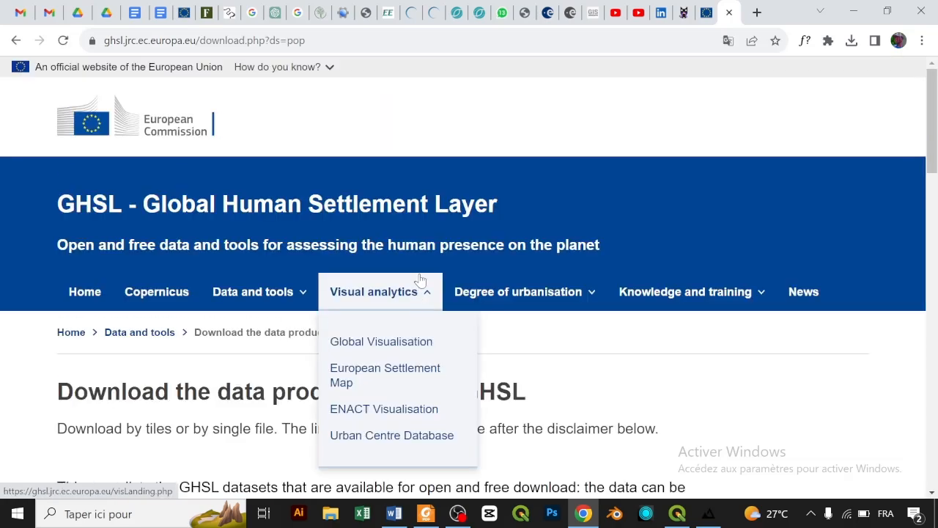
Shrink the download page's display and examine the world tile map of the GHS population grid (R2023).
drag(935, 135, 936, 143)
scroll(783, 237, down, 5)
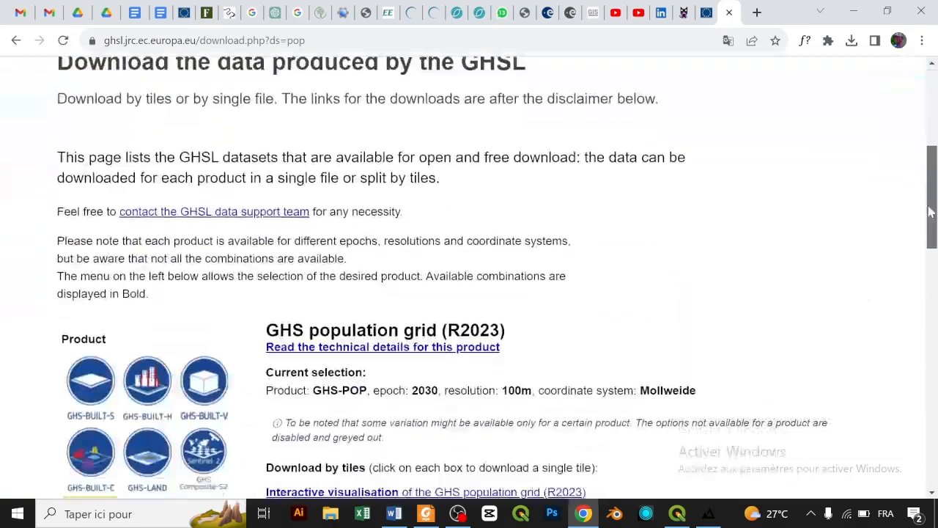
key(ctrl+minus)
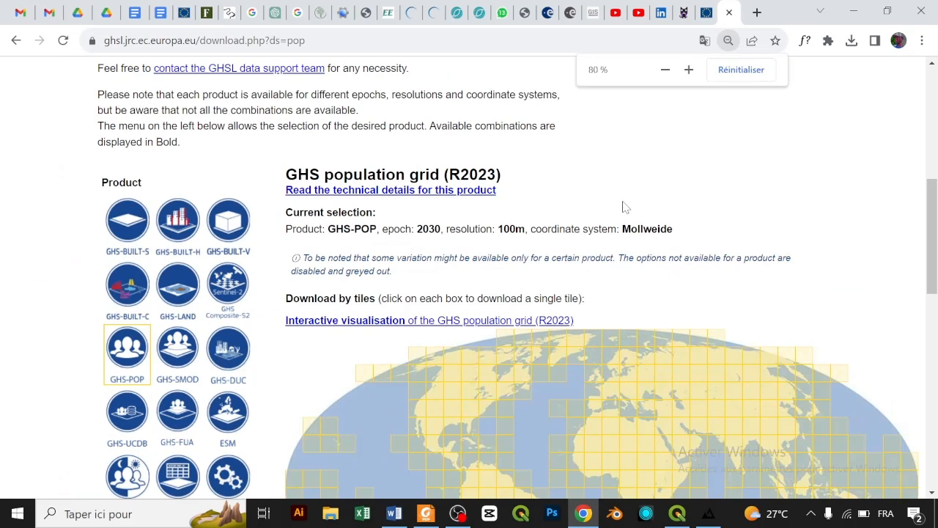
key(ctrl+minus)
scroll(917, 249, down, 2)
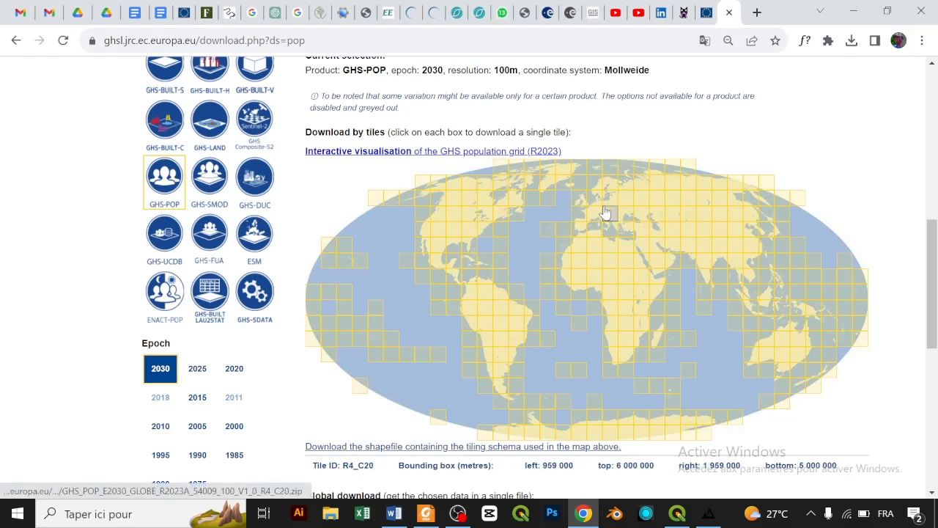
Minimize the browser and, in the file explorer, open the GHS_POP_E2030_GLOBE_R2023A_54009_100 tile folder inside 30DMC\2023, sorting the files by date.
click(854, 11)
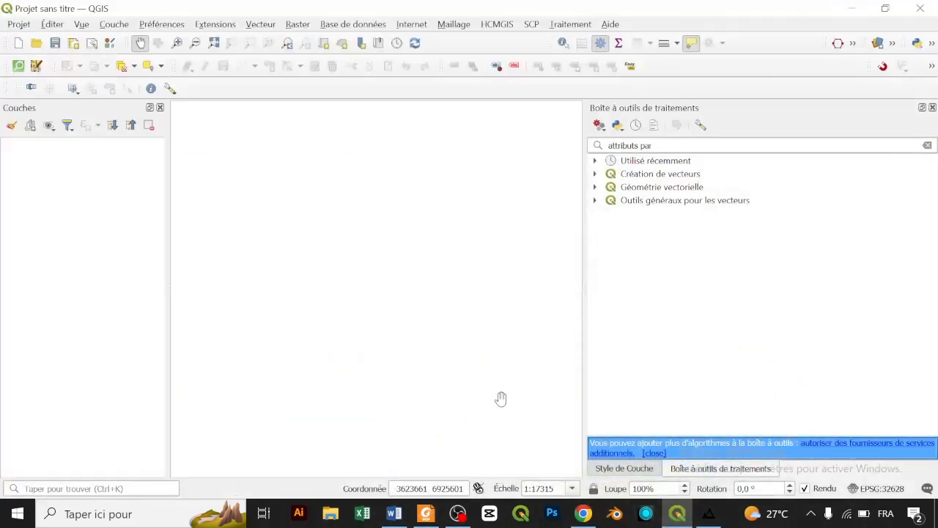
click(329, 515)
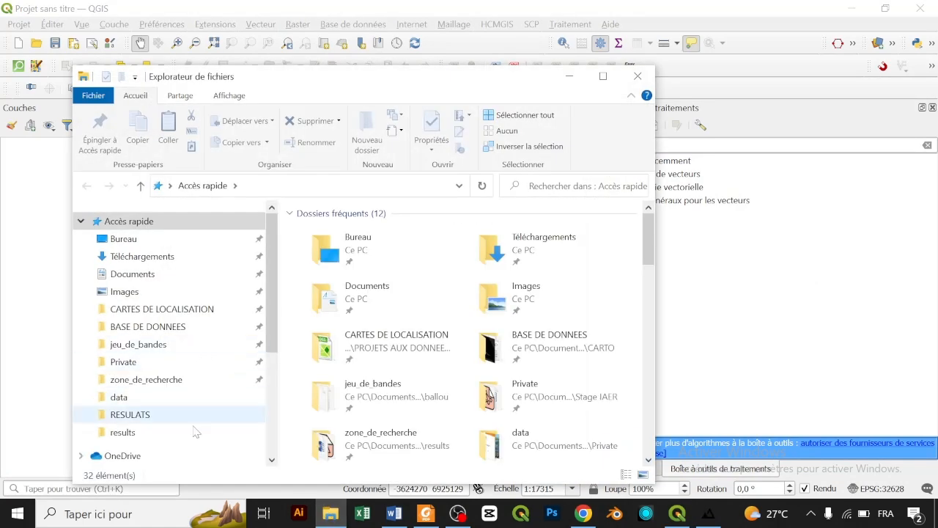
click(211, 309)
click(231, 185)
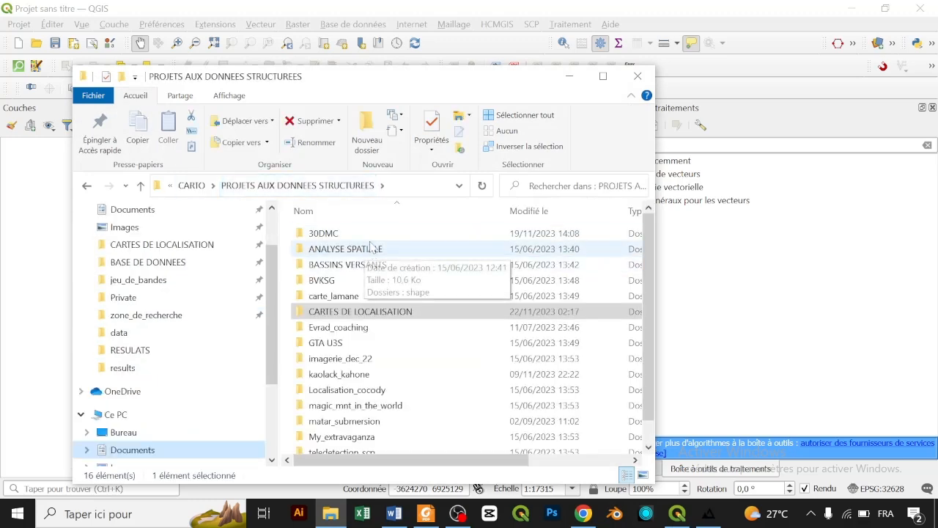
click(370, 236)
double_click(370, 236)
double_click(368, 235)
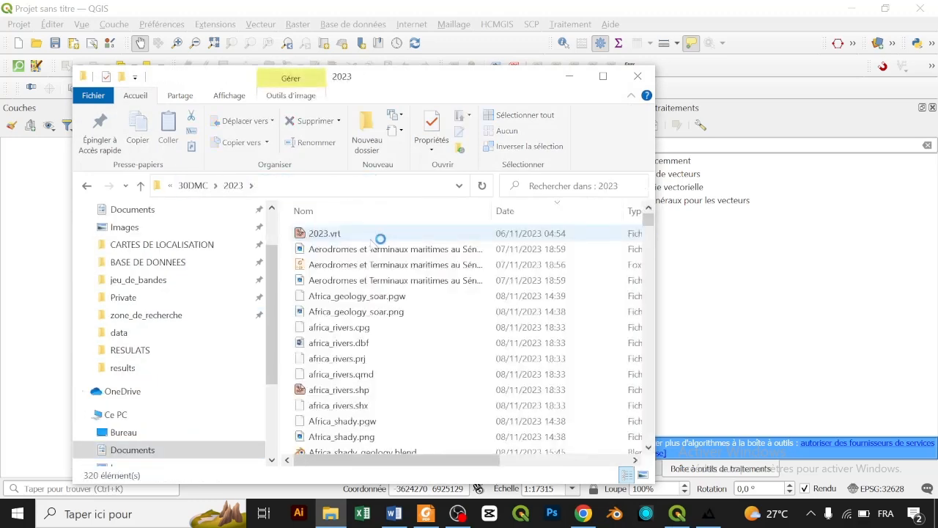
click(606, 206)
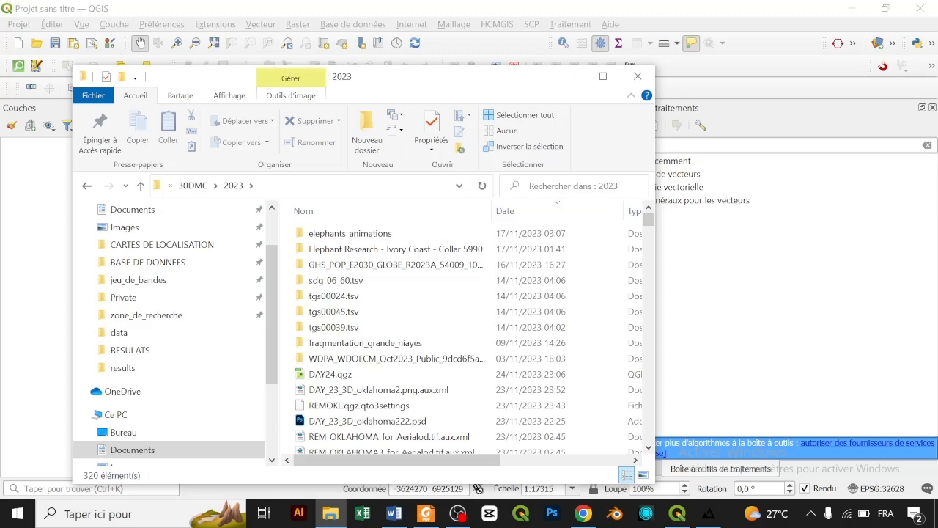
double_click(440, 264)
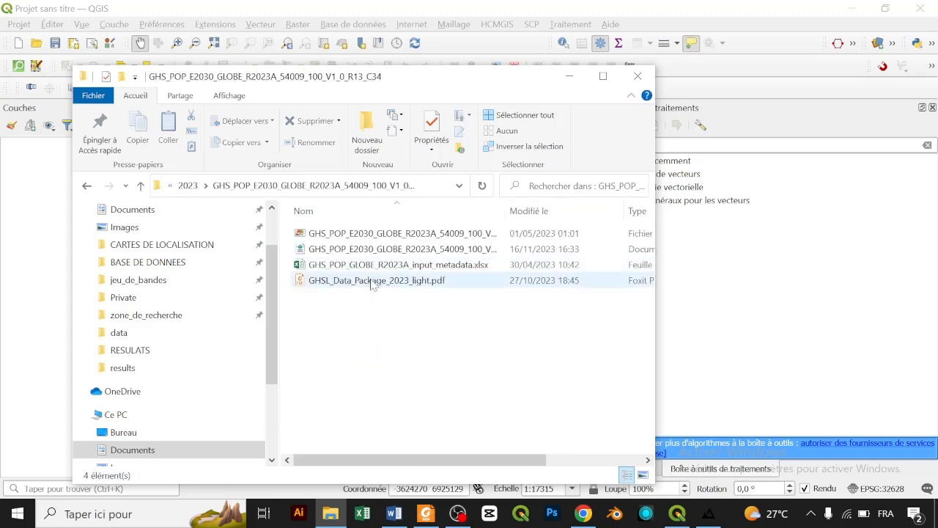
Add the GHS_POP_E2030_GLOBE_R2023A TIF file to the empty QGIS project as a raster layer and bring QGIS to the front.
click(374, 233)
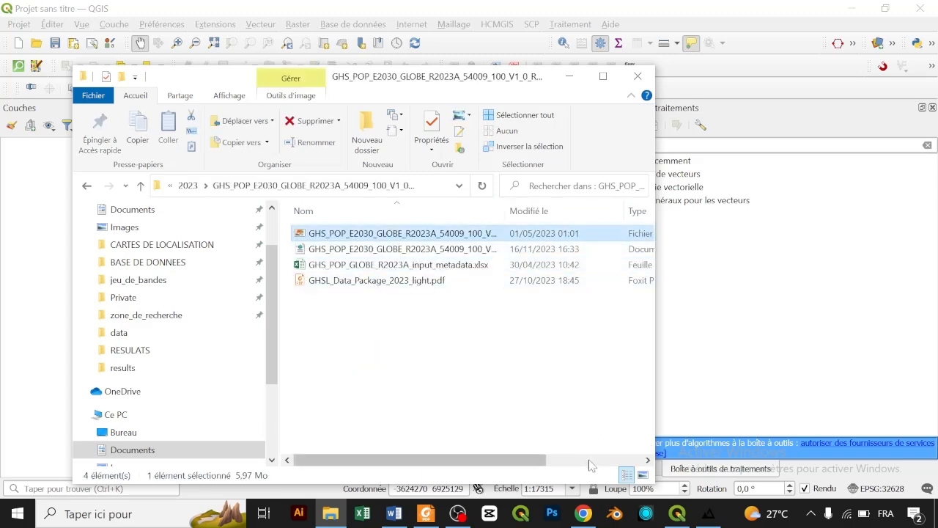
click(589, 460)
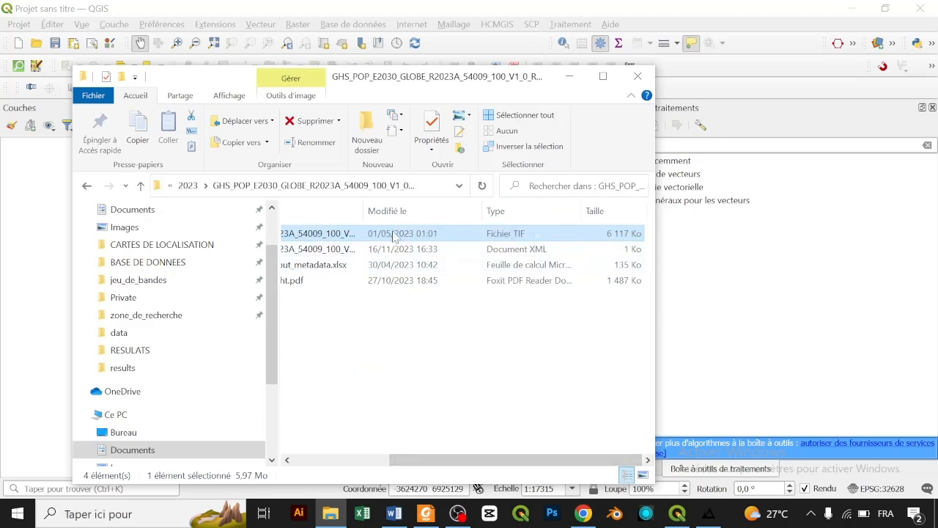
drag(415, 248, 845, 277)
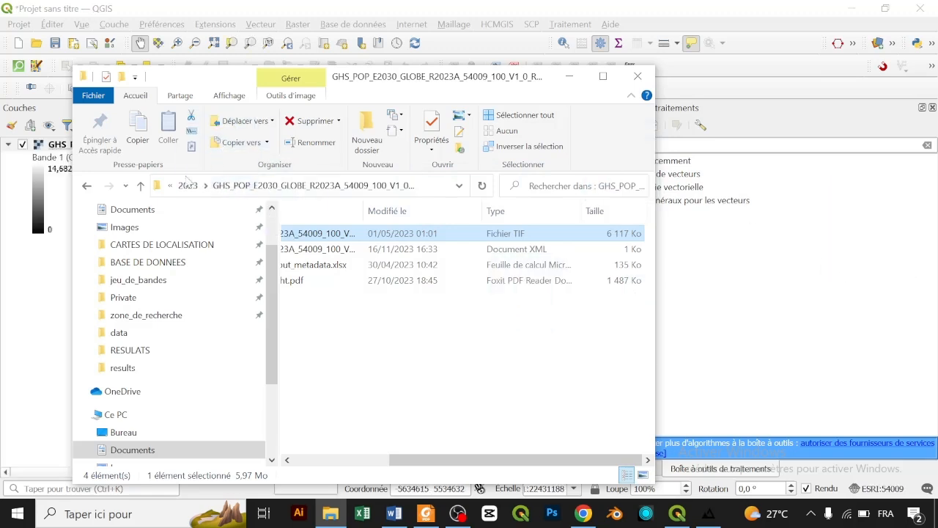
click(49, 139)
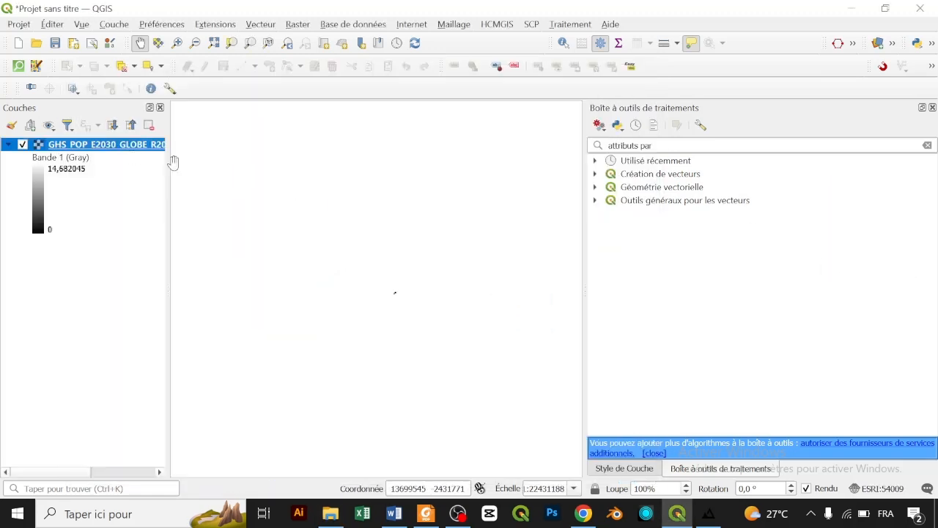
Enlarge the map area by narrowing the processing toolbox, and examine the loaded population raster up close.
click(254, 48)
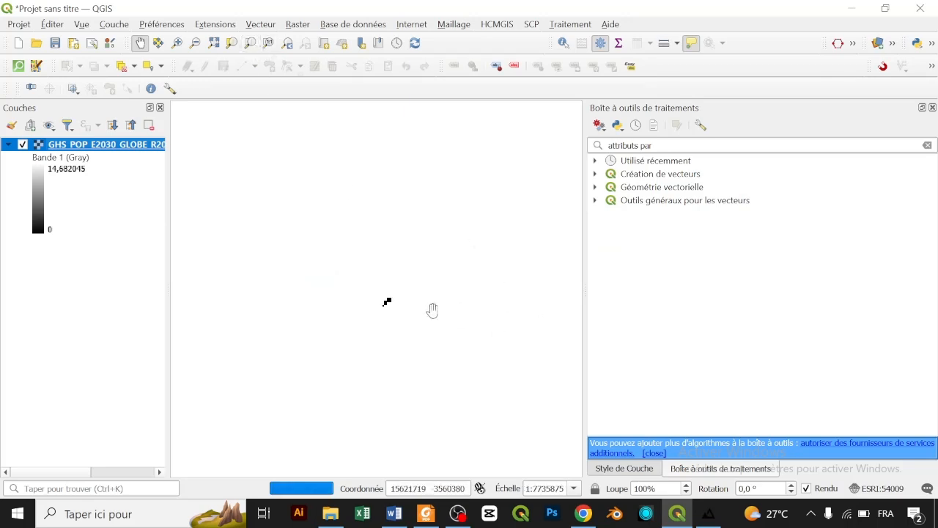
scroll(377, 306, up, 2)
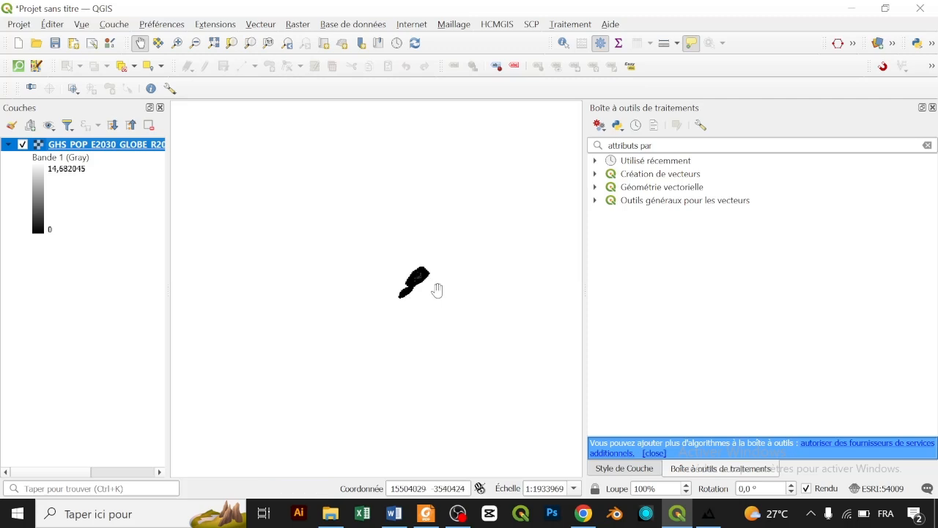
scroll(415, 281, up, 2)
scroll(438, 262, up, 1)
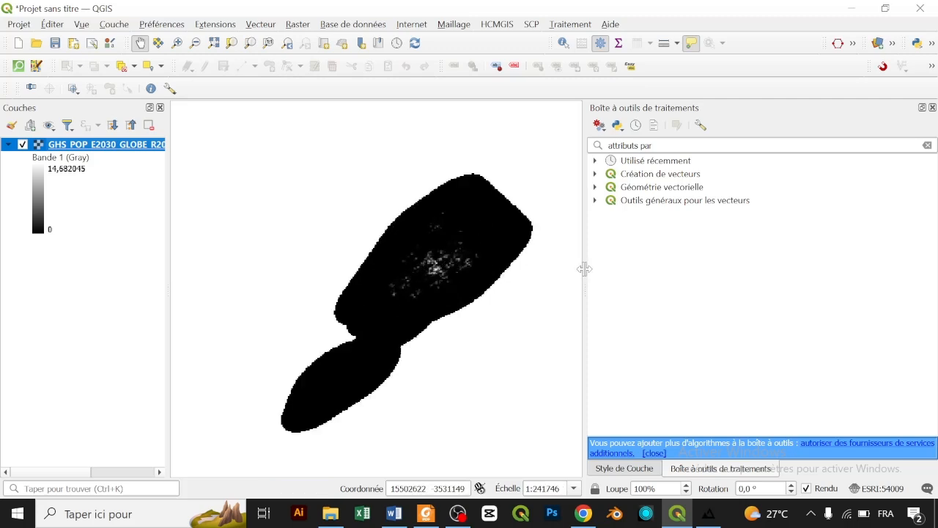
drag(585, 269, 703, 273)
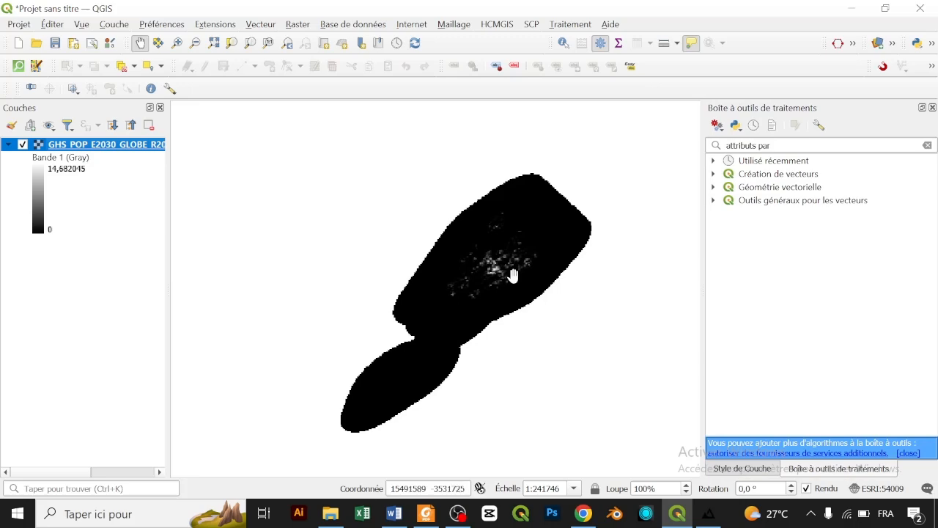
scroll(503, 264, up, 3)
scroll(503, 262, down, 3)
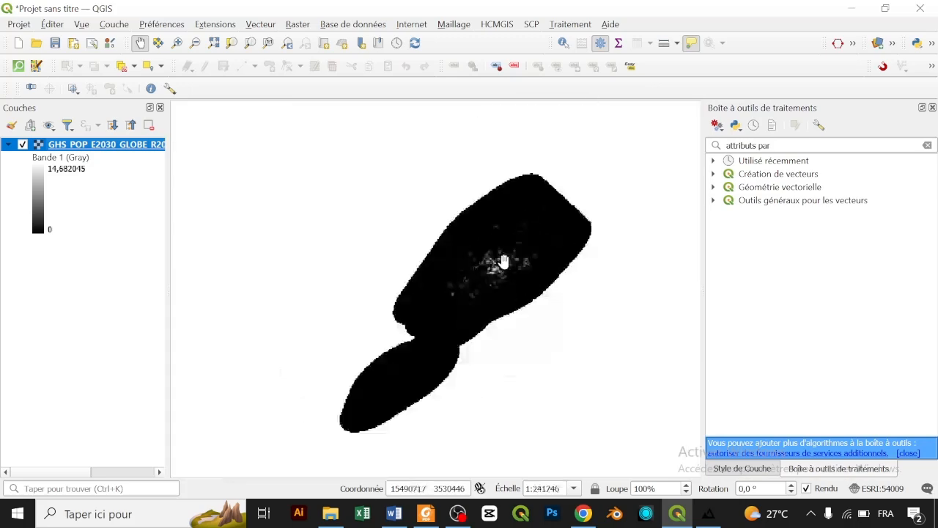
Switch back to the browser and open the epsg.io website in a new tab.
click(583, 513)
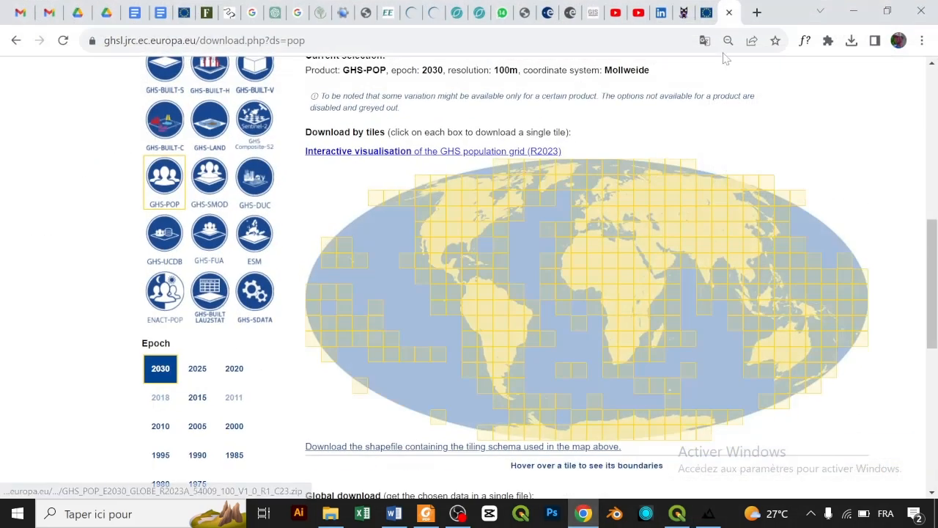
click(757, 12)
text(e)
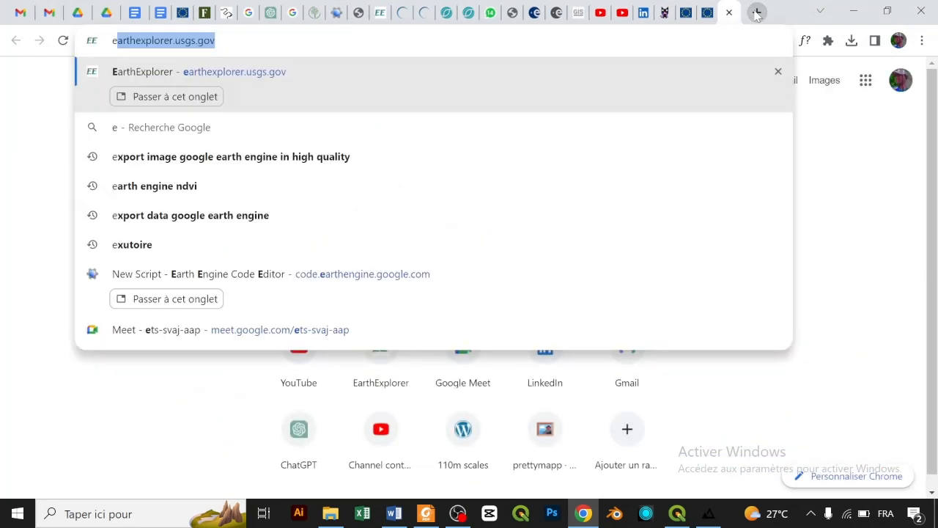
text(ps)
key(Return)
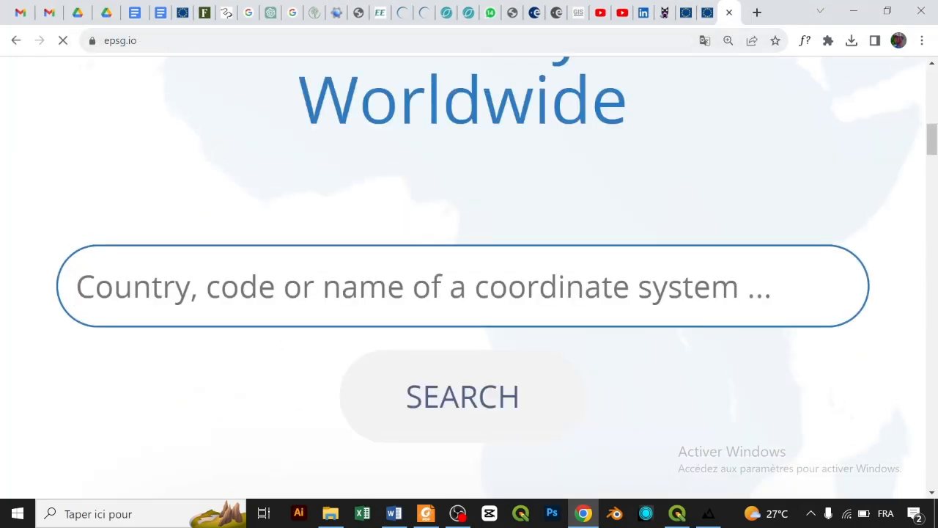
Search epsg.io for norfolk, look through the matching coordinate systems, and open the GDA94 / MGA zone 59 entry, EPSG:6738.
click(462, 286)
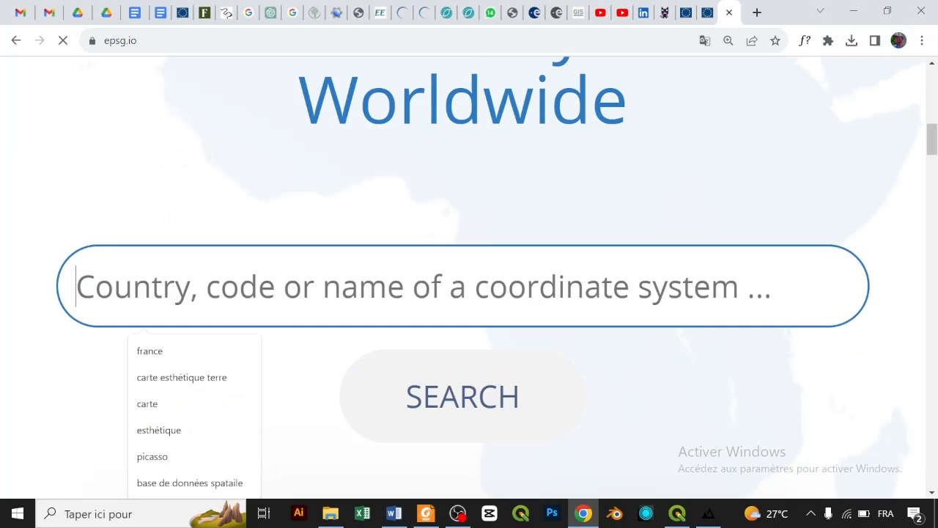
text(norfolk)
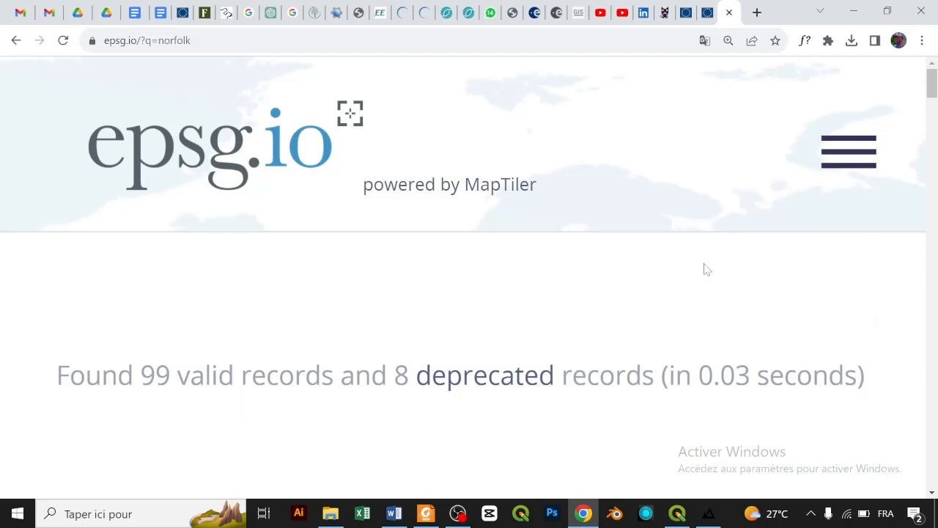
scroll(701, 264, down, 2)
scroll(705, 262, down, 4)
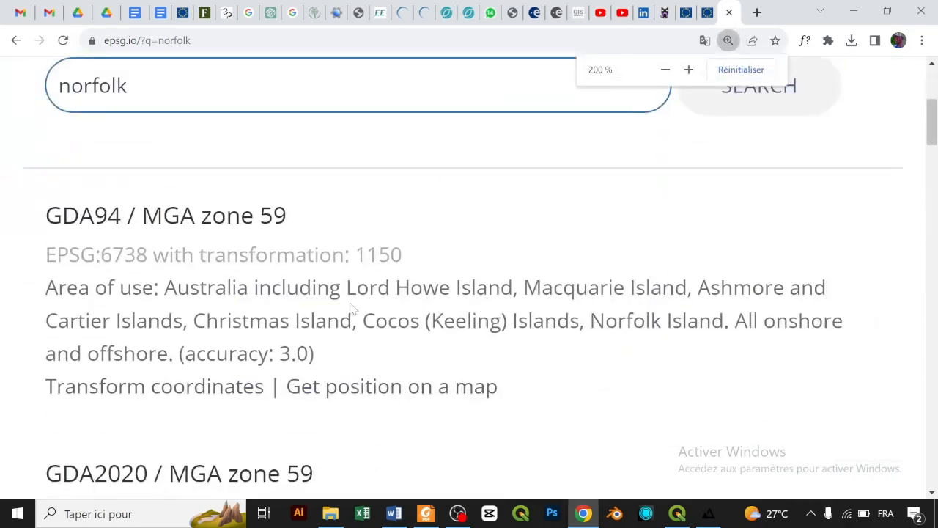
scroll(212, 243, down, 5)
scroll(268, 256, down, 10)
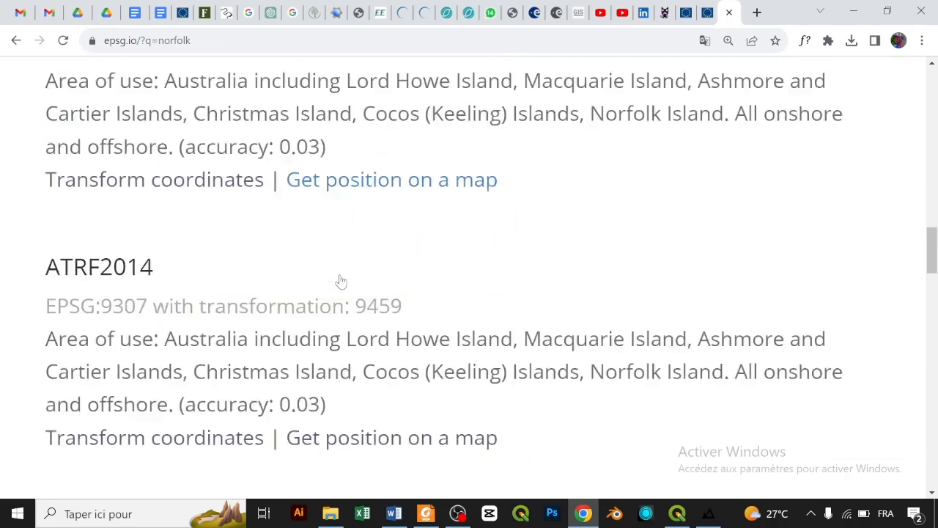
scroll(341, 281, down, 10)
scroll(352, 279, down, 6)
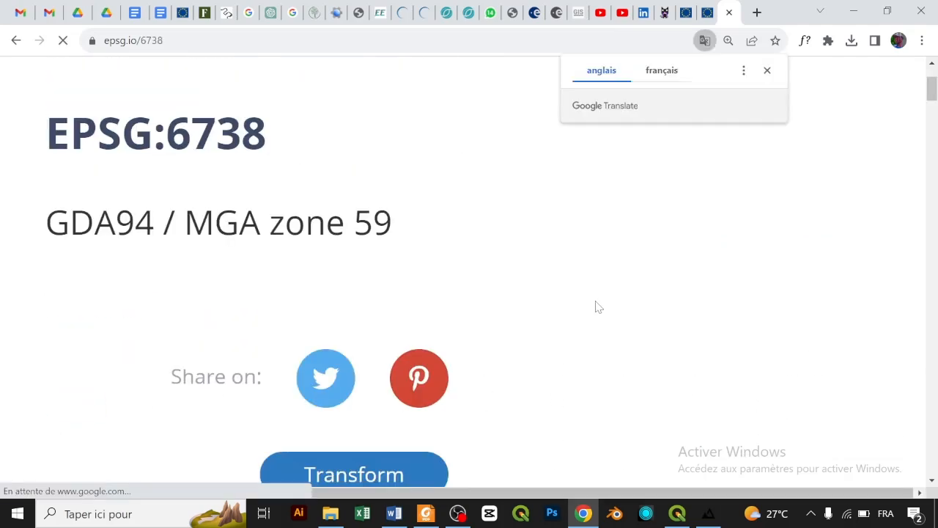
Examine the EPSG:6738 page, including its available transformations and the areas they cover.
scroll(599, 307, down, 7)
scroll(600, 304, up, 3)
scroll(601, 297, down, 4)
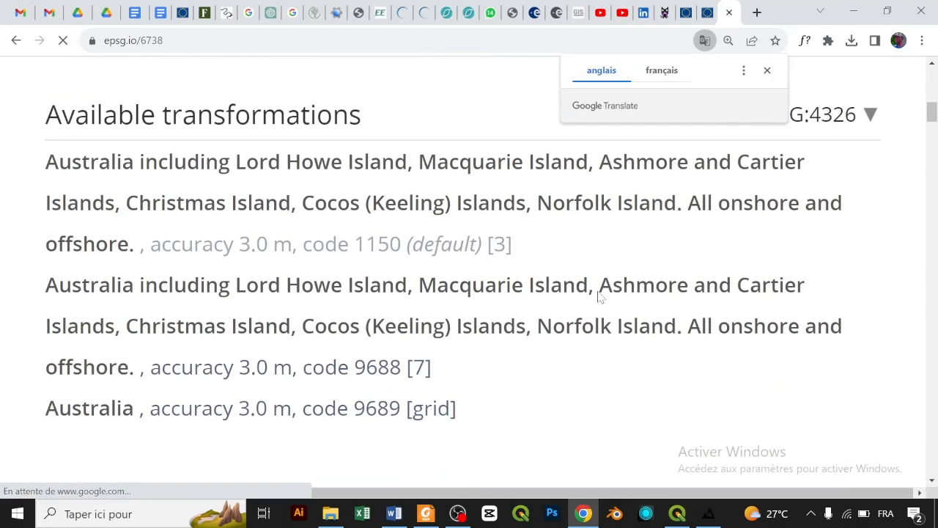
scroll(629, 232, up, 3)
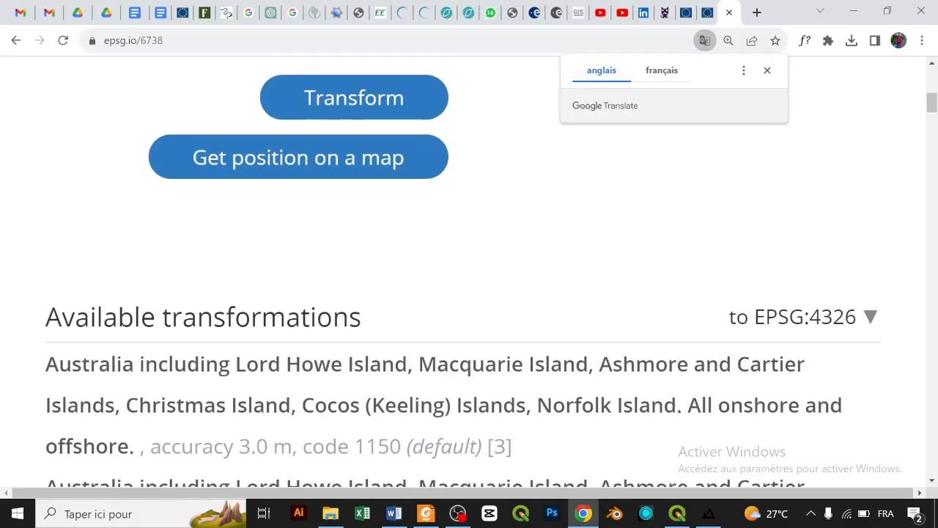
scroll(503, 252, down, 1)
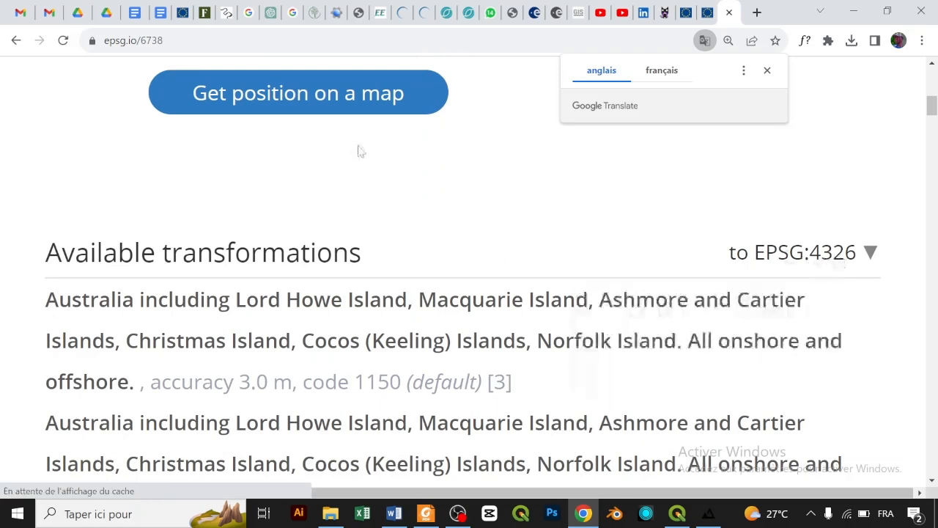
scroll(359, 154, up, 3)
scroll(469, 259, down, 5)
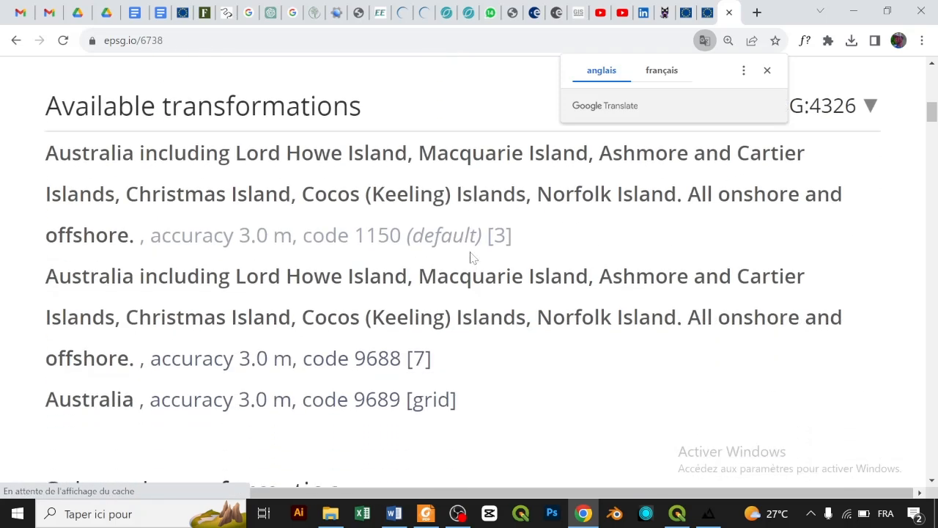
scroll(469, 257, up, 4)
scroll(468, 254, up, 5)
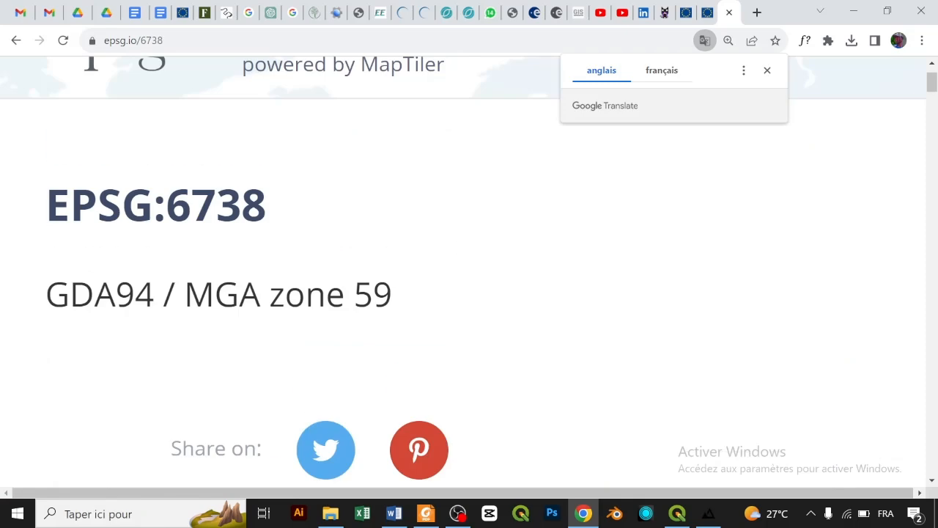
Copy the code 6738 from the EPSG page, switch to QGIS, and filter the project's coordinate reference systems by it.
double_click(241, 206)
key(ctrl+c)
right_click(231, 208)
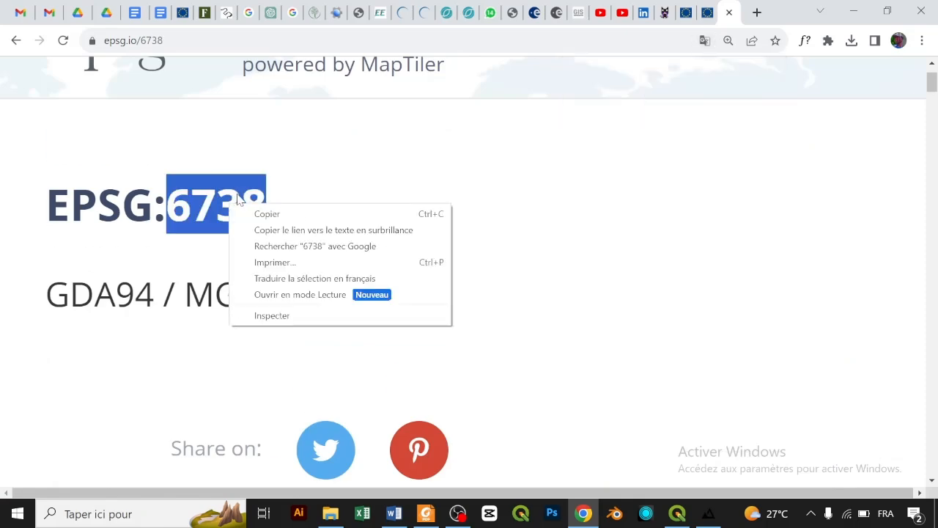
click(294, 217)
click(677, 513)
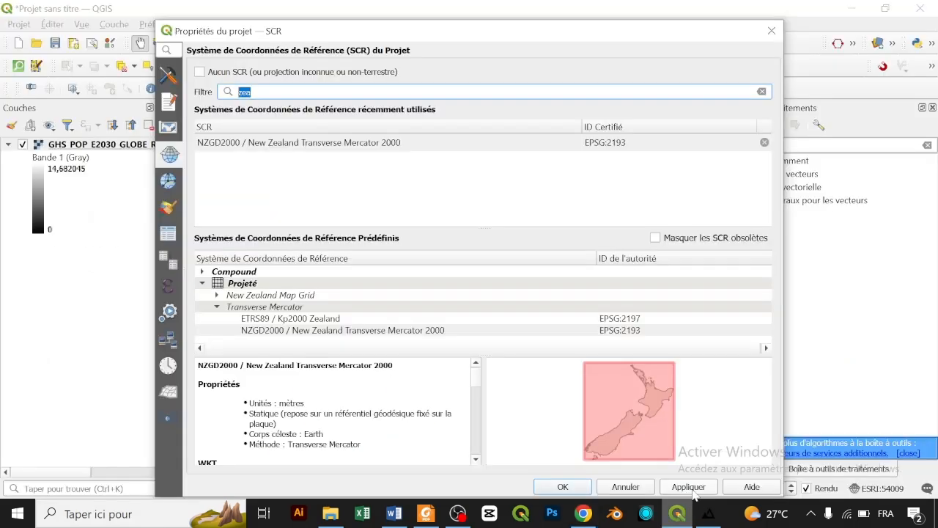
right_click(650, 89)
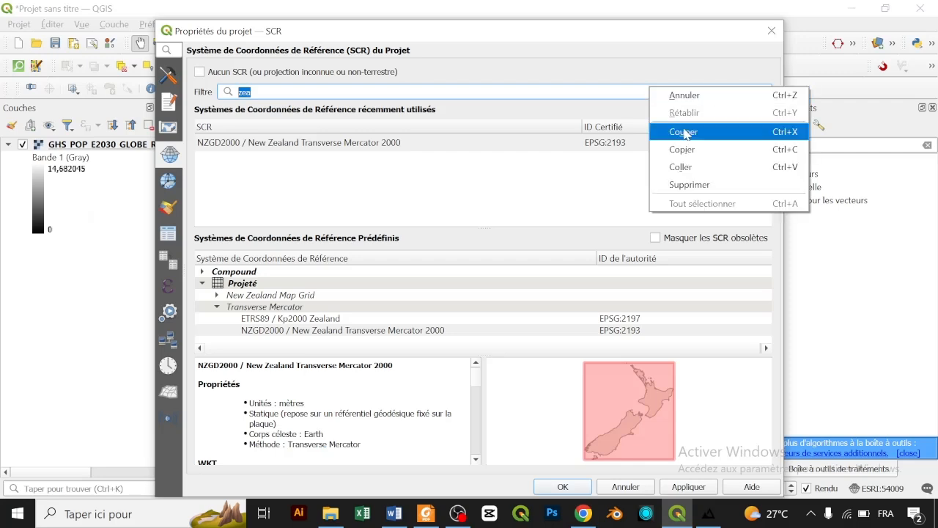
click(696, 170)
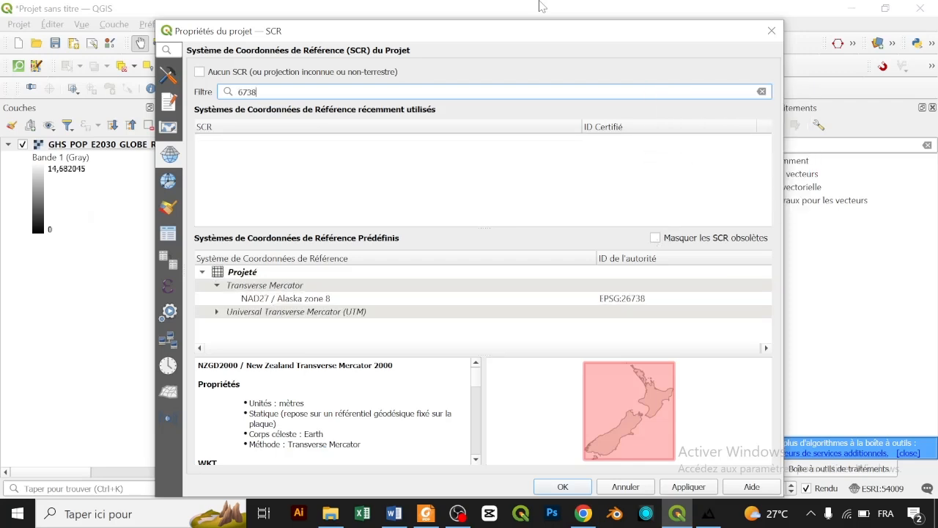
Set the project's coordinate reference system to GDA94 / MGA zone 59 (EPSG:6738), accepting the first proposed transformation.
mouse_move(553, 22)
mouse_down()
mouse_move(555, 36)
mouse_move(564, 19)
mouse_up()
click(217, 286)
click(267, 300)
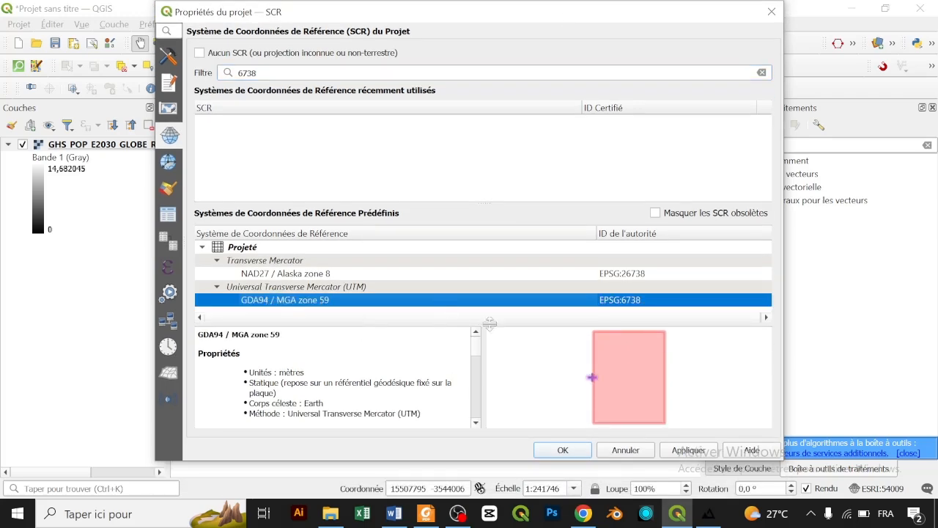
click(689, 450)
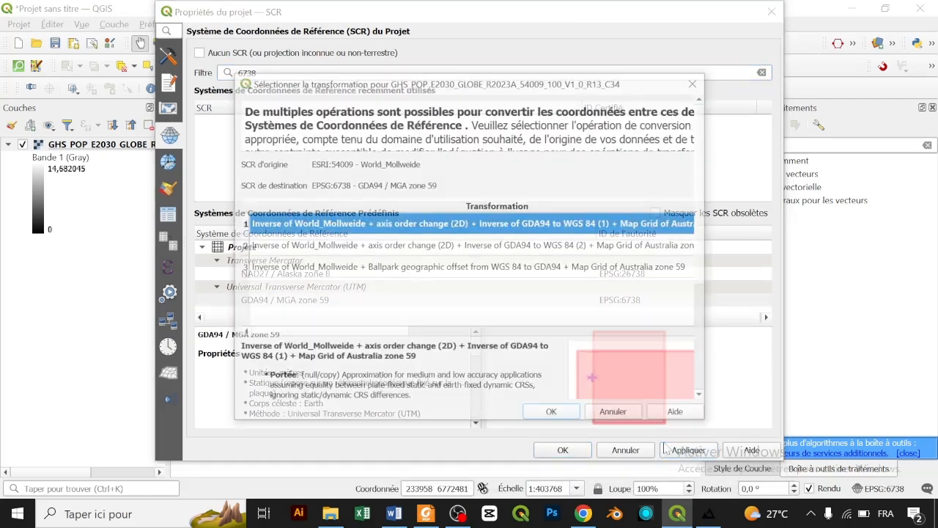
click(555, 415)
click(563, 451)
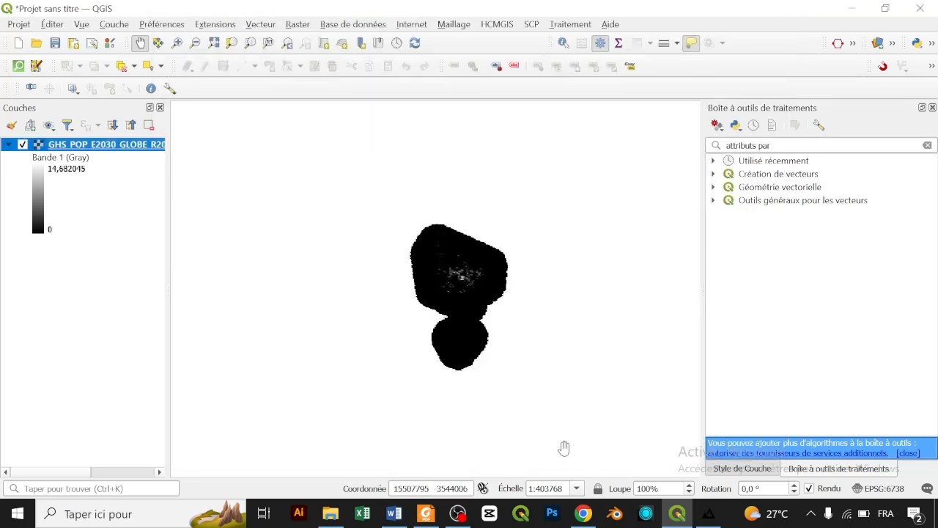
Assign EPSG:6738 as the coordinate reference system of the GHS_POP raster layer.
scroll(501, 269, up, 2)
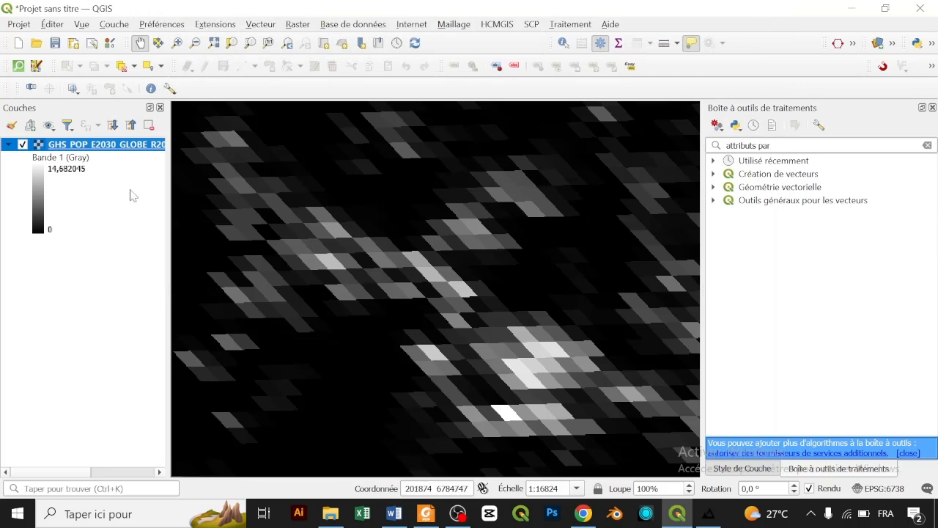
right_click(136, 150)
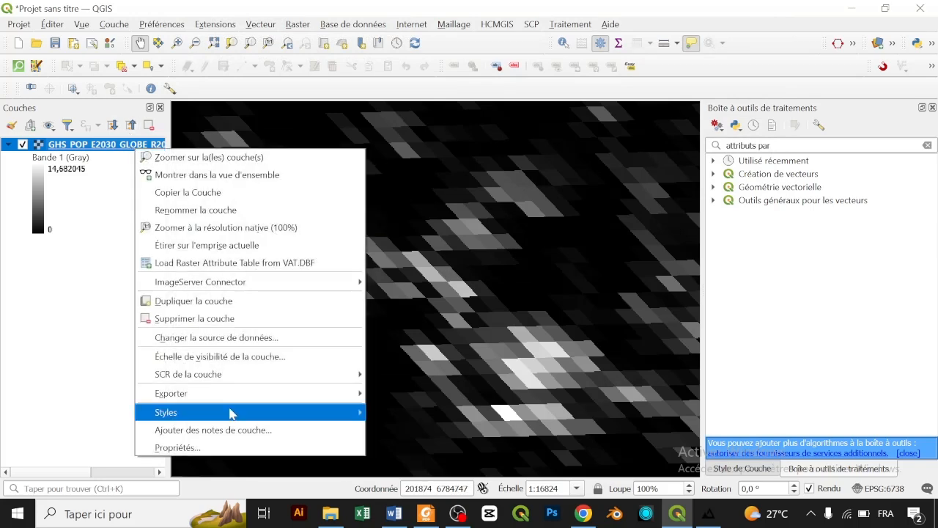
mouse_move(254, 413)
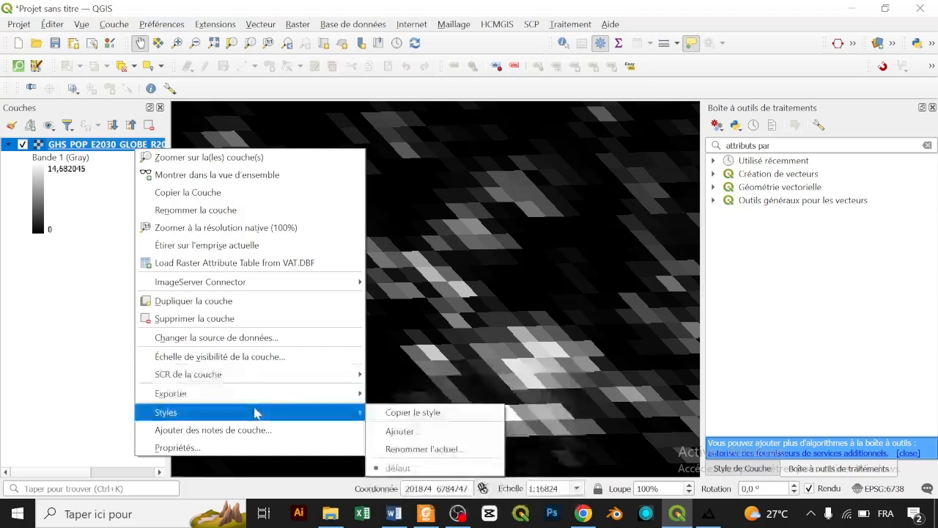
mouse_move(308, 373)
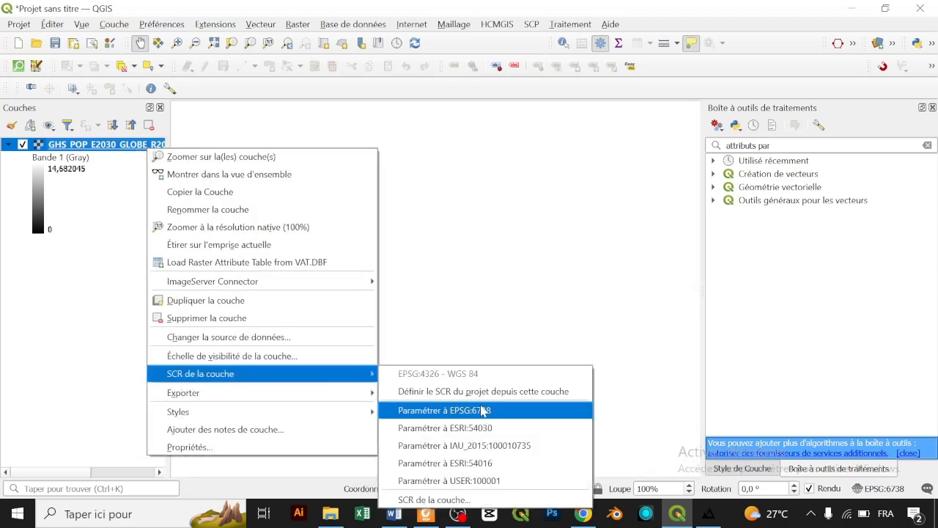
click(484, 412)
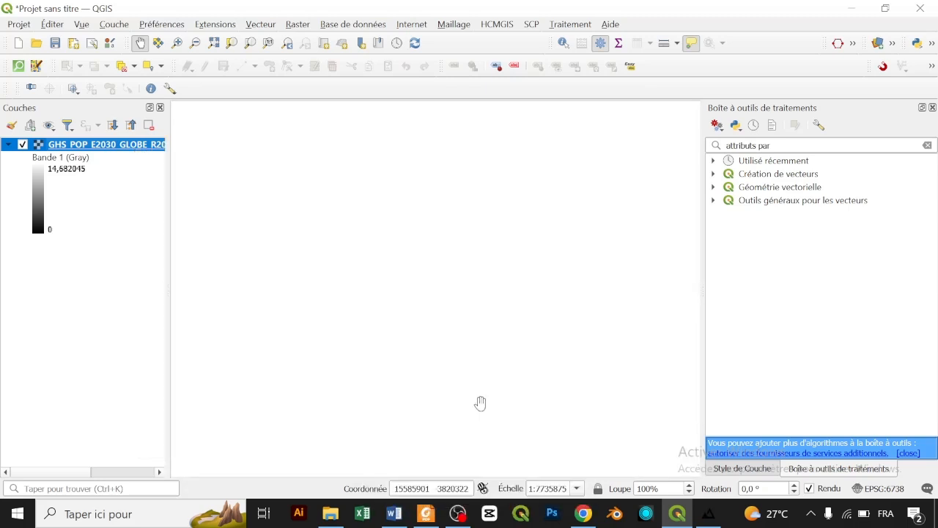
Bring the whole population raster into view, inspect its cells up close, and select the layer.
click(250, 44)
scroll(434, 291, up, 2)
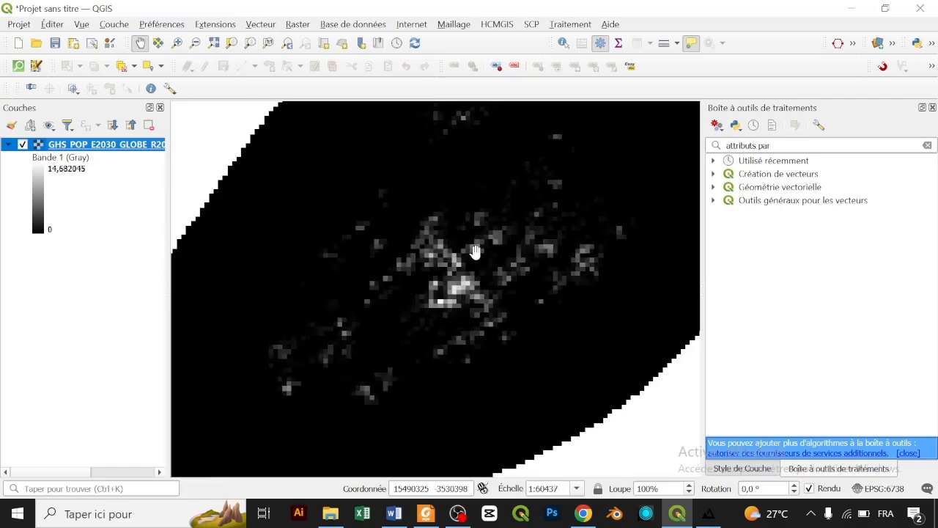
scroll(474, 295, up, 2)
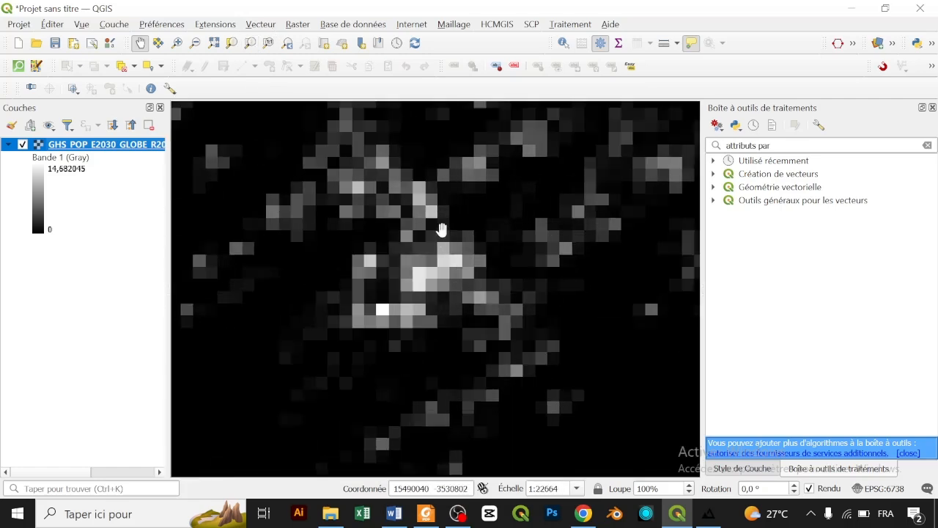
scroll(437, 241, down, 3)
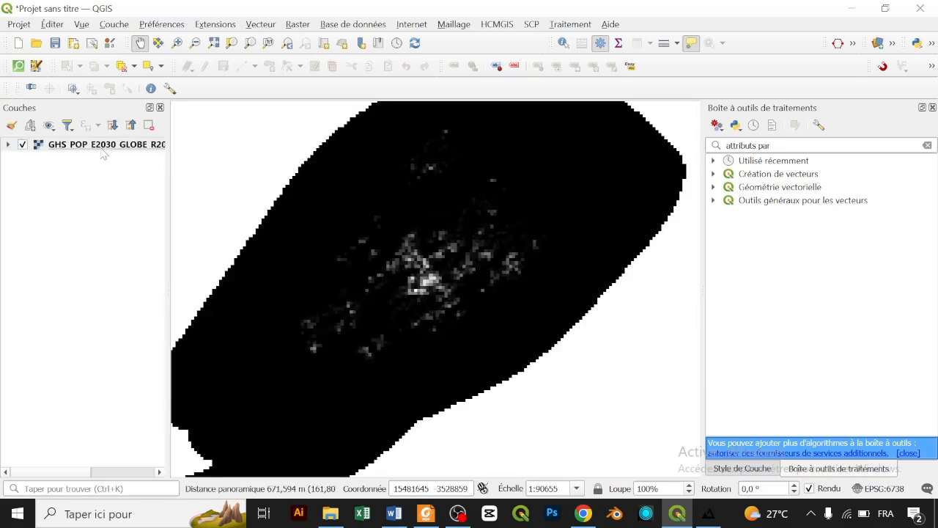
click(115, 148)
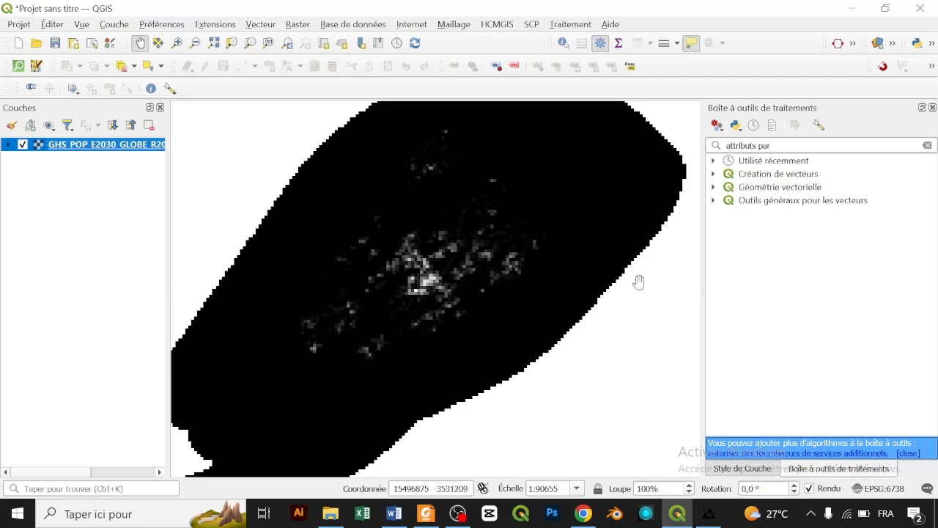
Switch to Aerialod and inspect the default height model from different angles and distances.
click(708, 514)
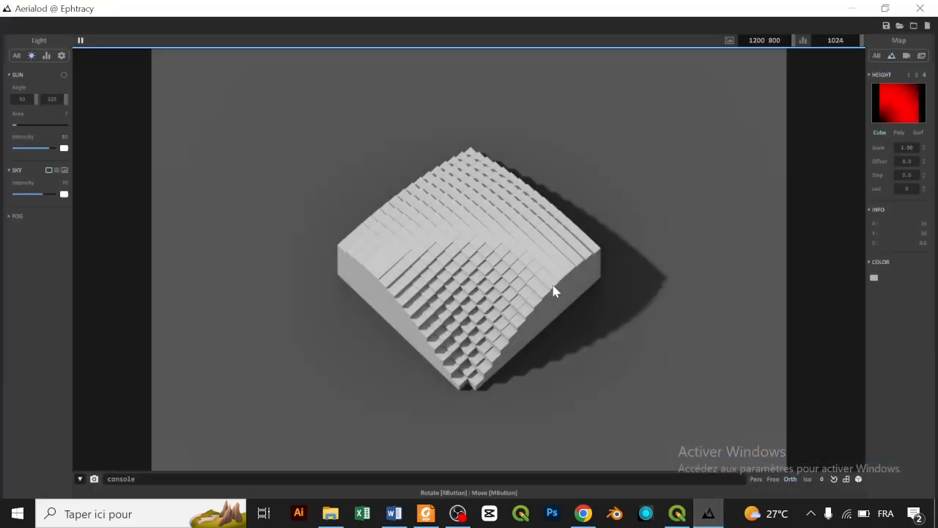
drag(505, 165, 571, 308)
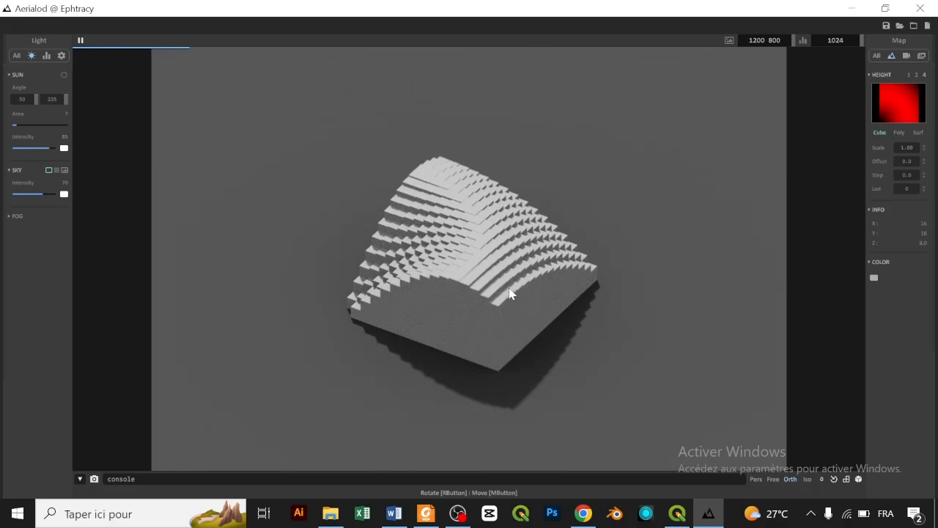
scroll(512, 294, down, 2)
scroll(512, 293, up, 2)
scroll(512, 291, down, 3)
scroll(512, 291, up, 7)
scroll(514, 291, down, 3)
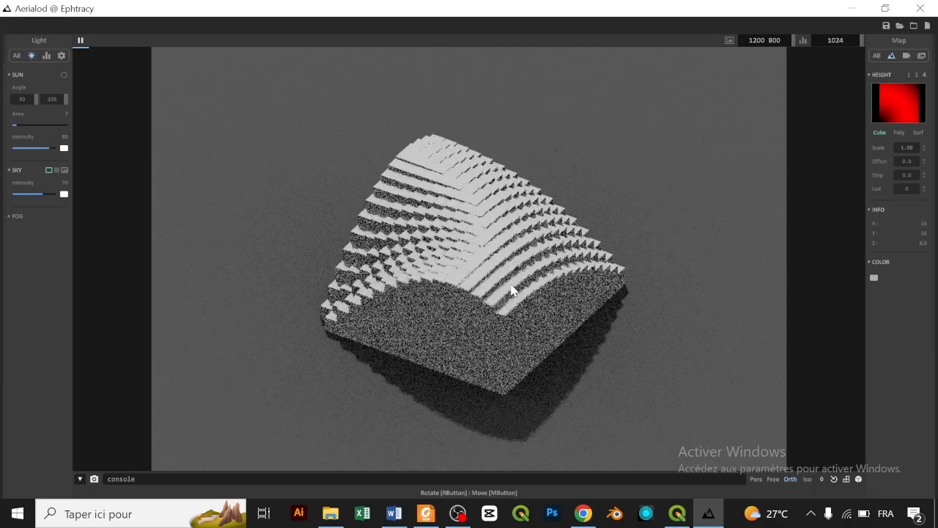
scroll(512, 291, up, 3)
scroll(511, 291, down, 3)
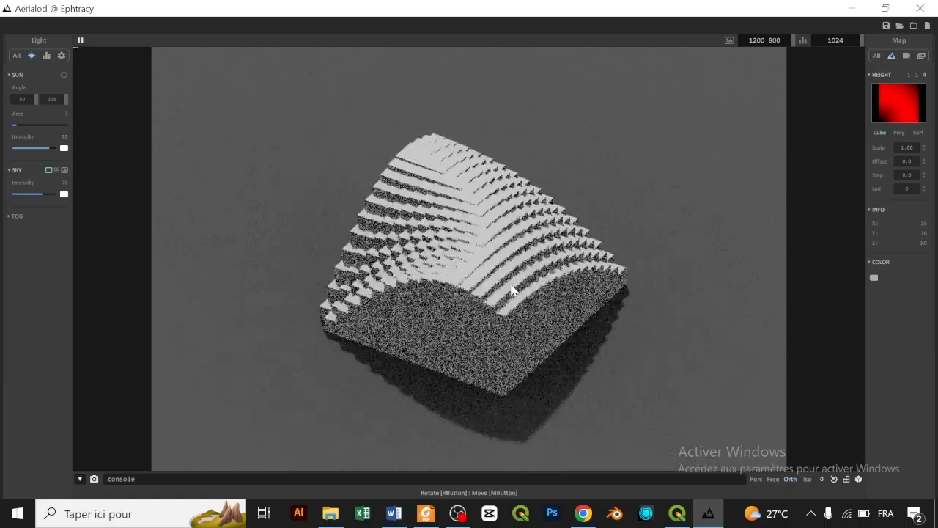
scroll(512, 291, up, 3)
scroll(512, 291, down, 3)
scroll(511, 291, up, 1)
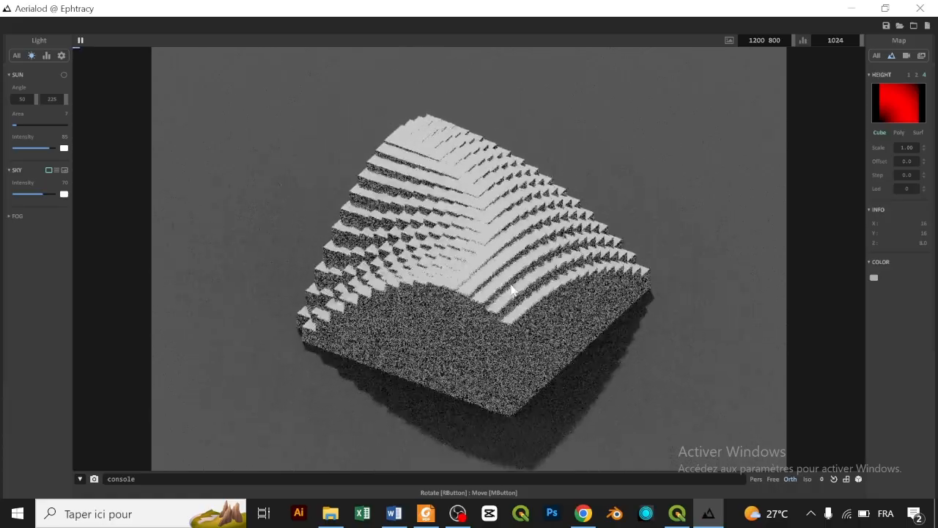
scroll(512, 291, up, 3)
scroll(511, 291, down, 3)
scroll(512, 291, up, 2)
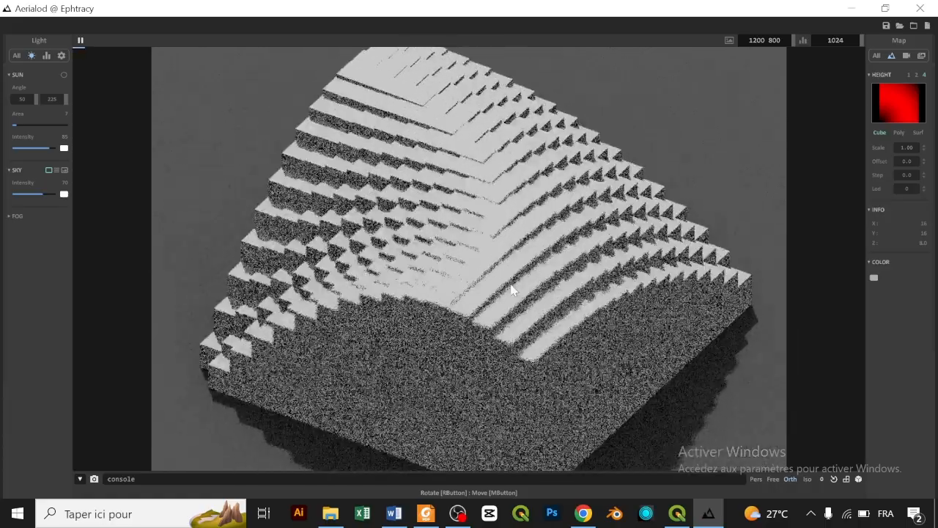
scroll(511, 291, down, 2)
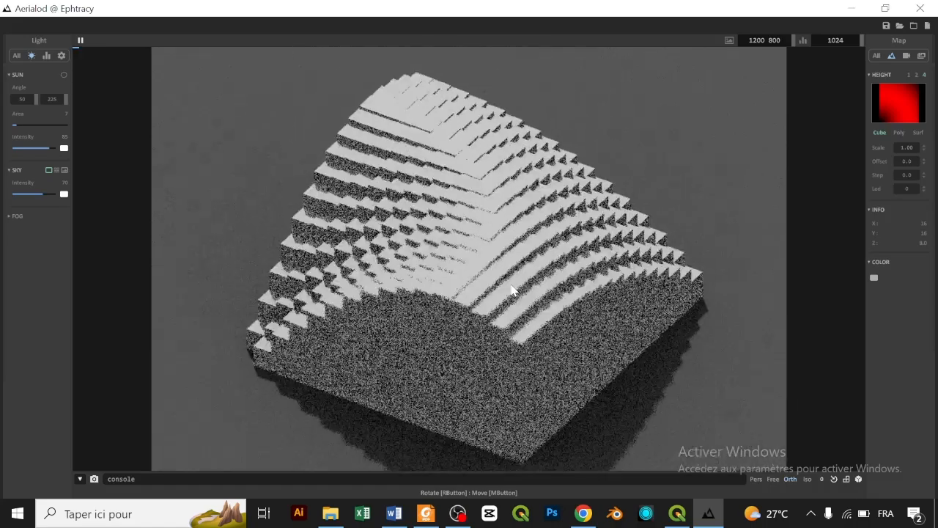
scroll(511, 291, down, 2)
Set the Aerialod camera to perspective projection and view the default model from a low angle.
drag(513, 285, 721, 423)
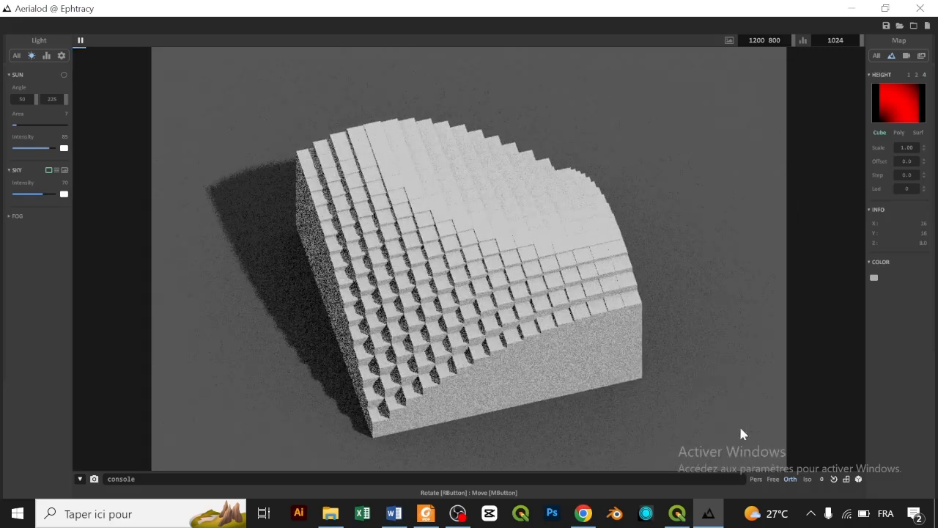
click(757, 481)
drag(554, 359, 535, 210)
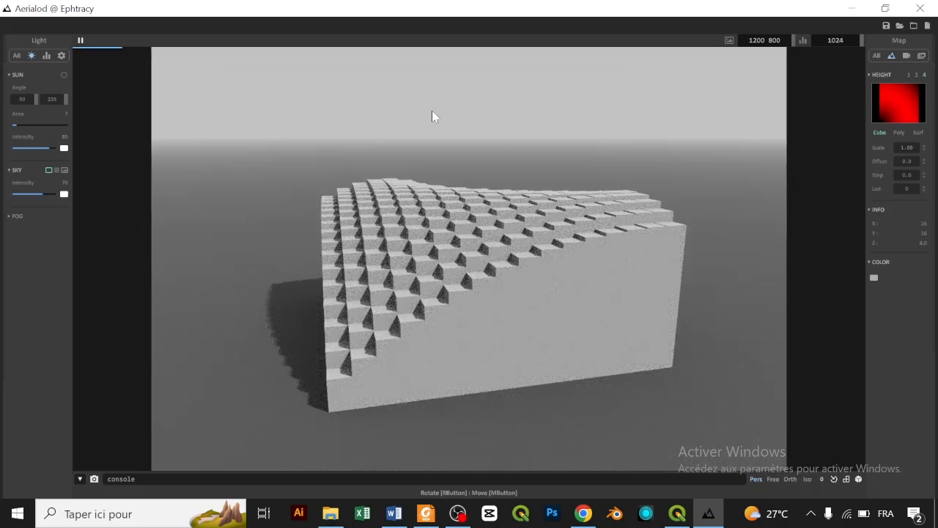
Set the default model's height scale to 1.60 and try out the Step and Last settings.
drag(581, 289, 574, 258)
mouse_move(583, 298)
mouse_down()
mouse_move(585, 306)
mouse_move(582, 294)
mouse_move(572, 303)
mouse_up()
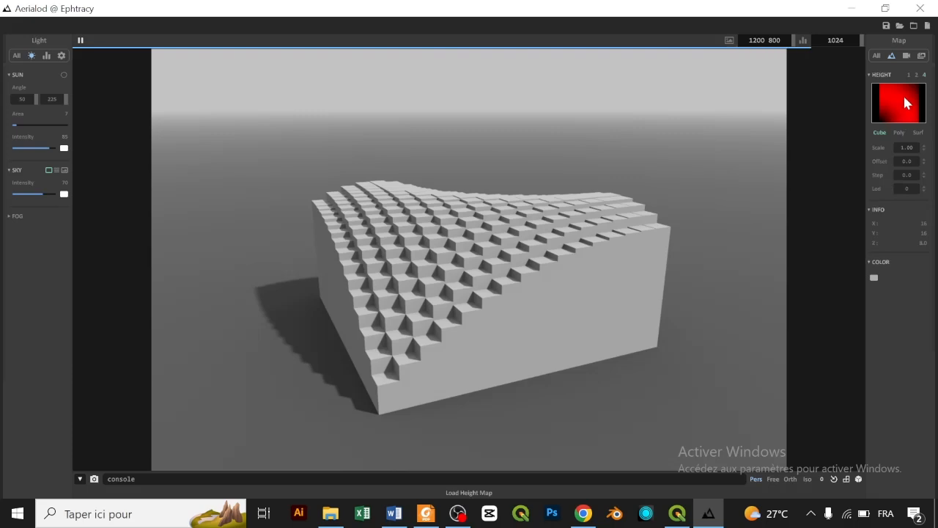
drag(534, 223, 584, 252)
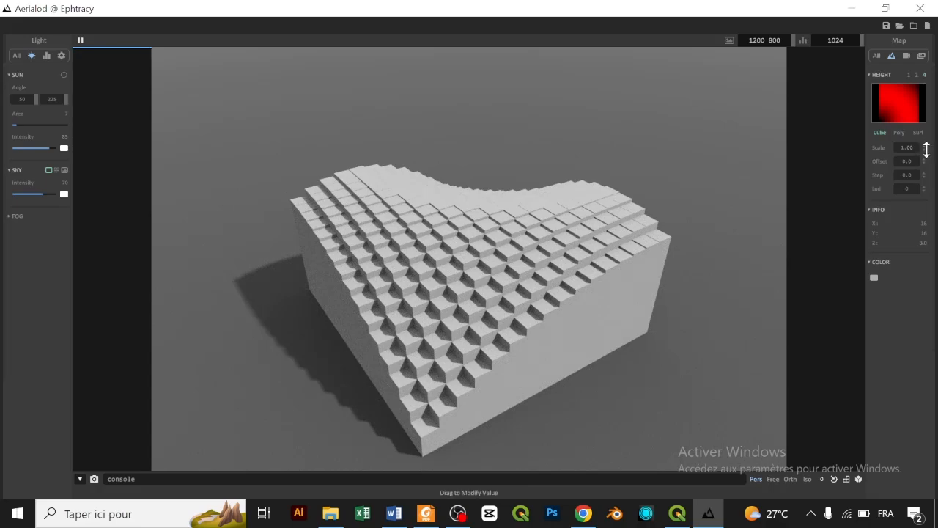
drag(925, 147, 932, 103)
drag(932, 112, 930, 129)
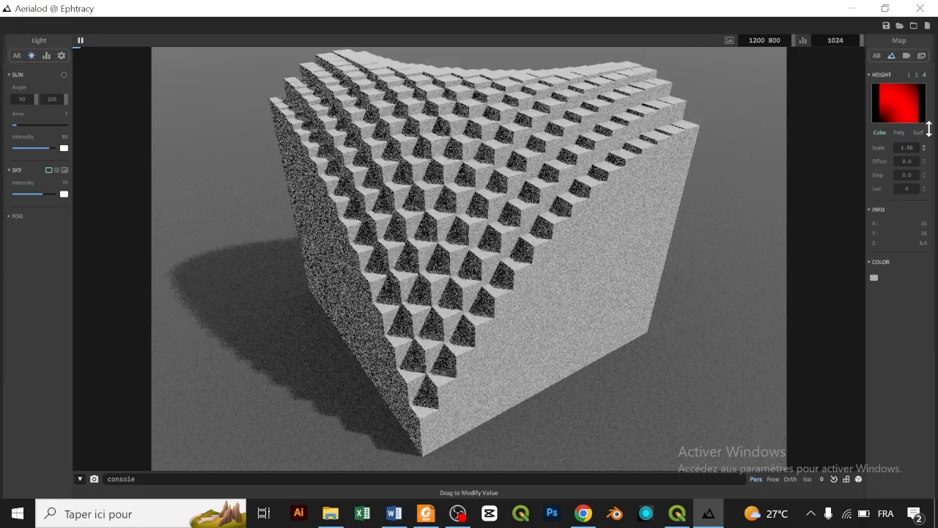
drag(924, 176, 925, 253)
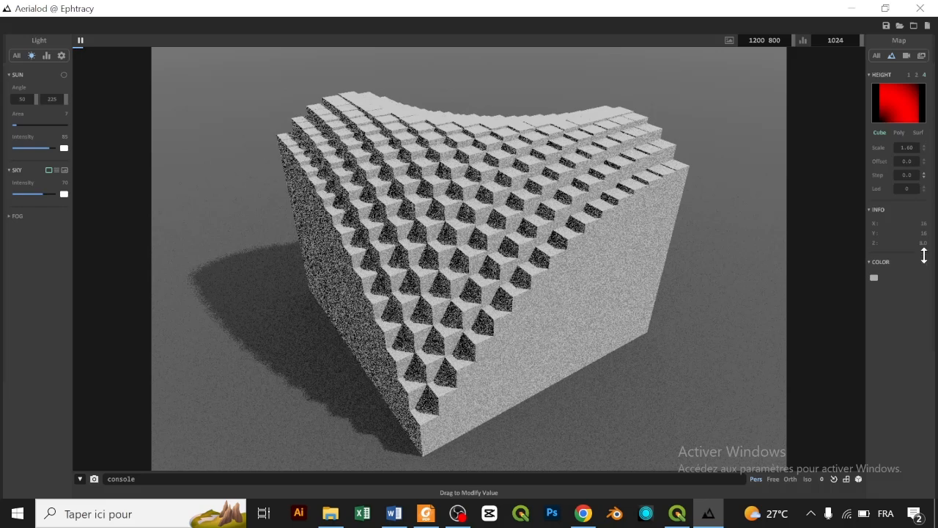
mouse_move(925, 190)
mouse_down()
mouse_move(928, 161)
mouse_move(934, 198)
mouse_up()
Try height offsets of 4.0 and -7.0 on the default model and view the effect from a higher angle.
mouse_move(925, 162)
mouse_down()
mouse_move(928, 210)
mouse_move(932, 158)
mouse_up()
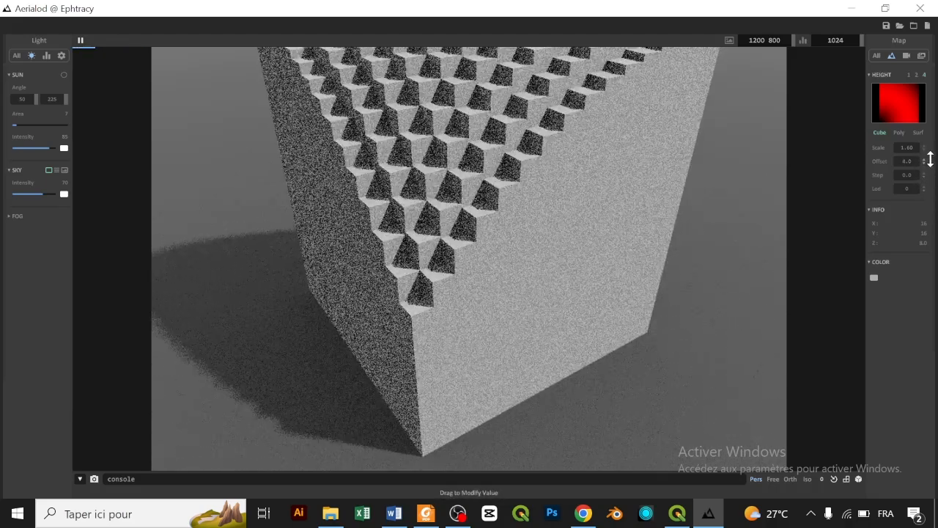
scroll(496, 184, down, 3)
drag(500, 224, 505, 195)
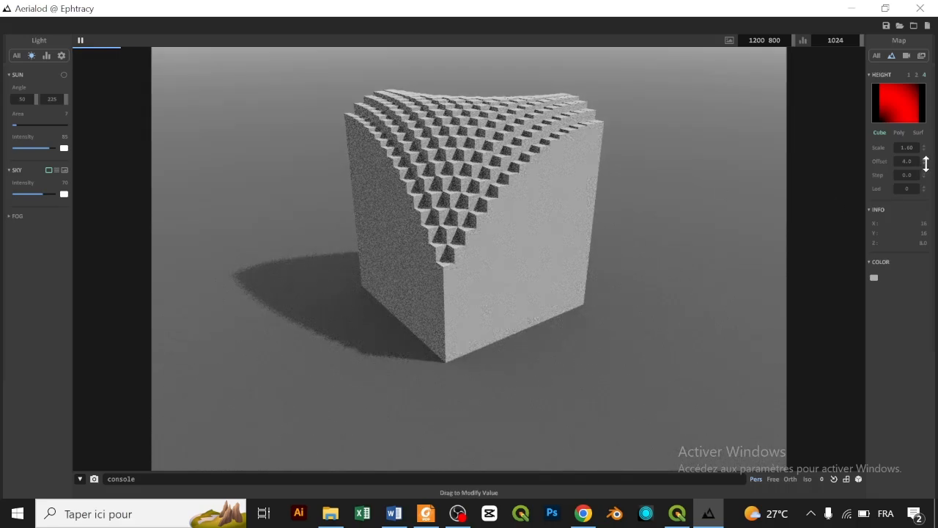
drag(924, 163, 928, 168)
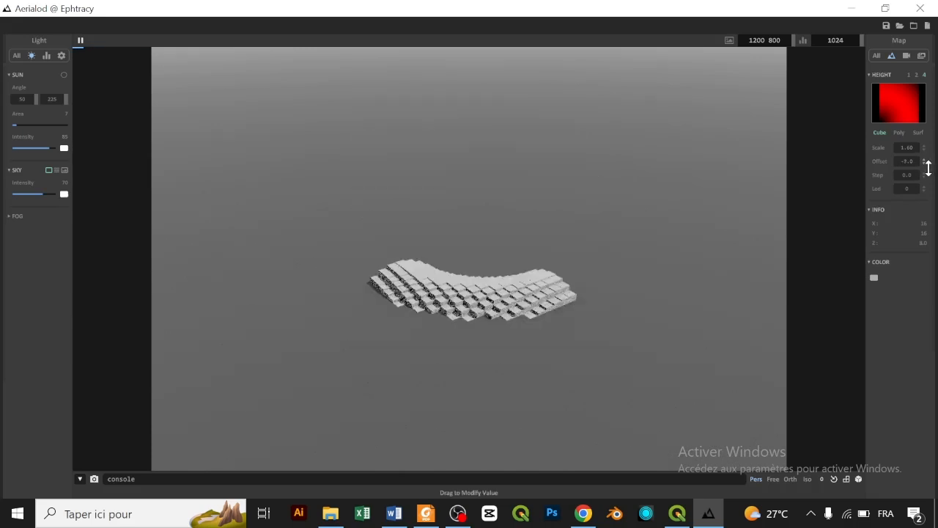
drag(549, 310, 514, 300)
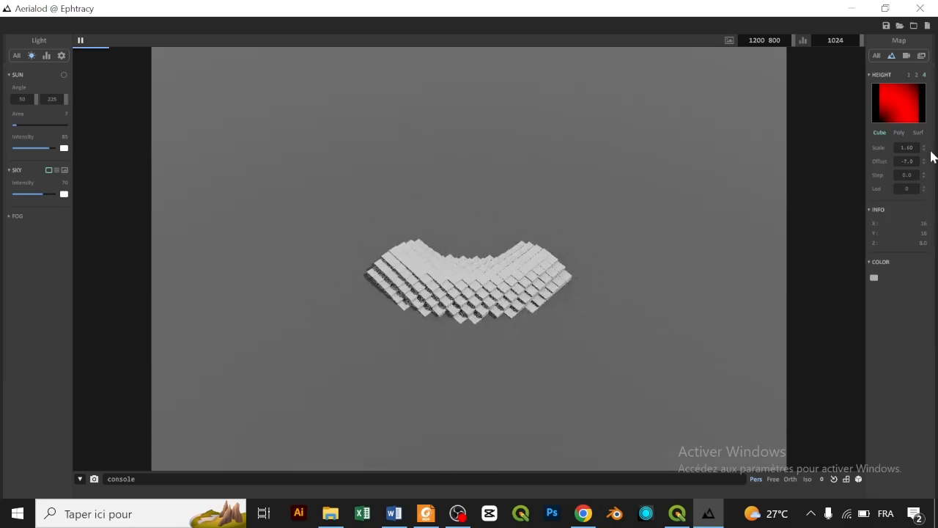
Set the default model's height scale to 0.70 and its offset to 1.0.
drag(923, 147, 929, 168)
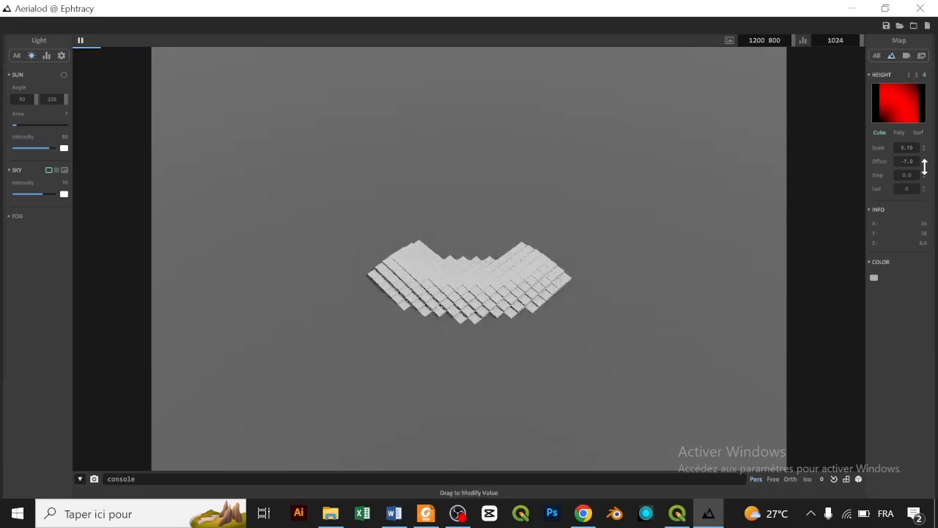
drag(503, 300, 503, 247)
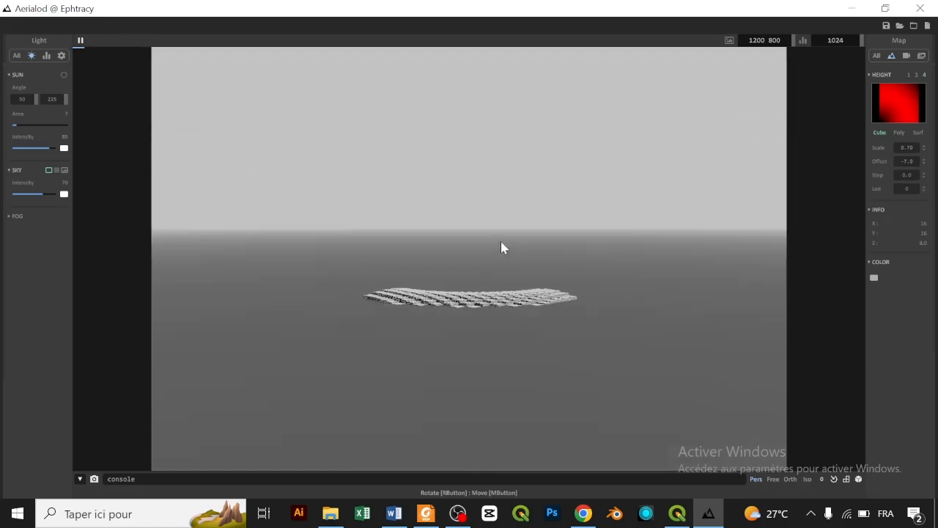
drag(923, 163, 928, 154)
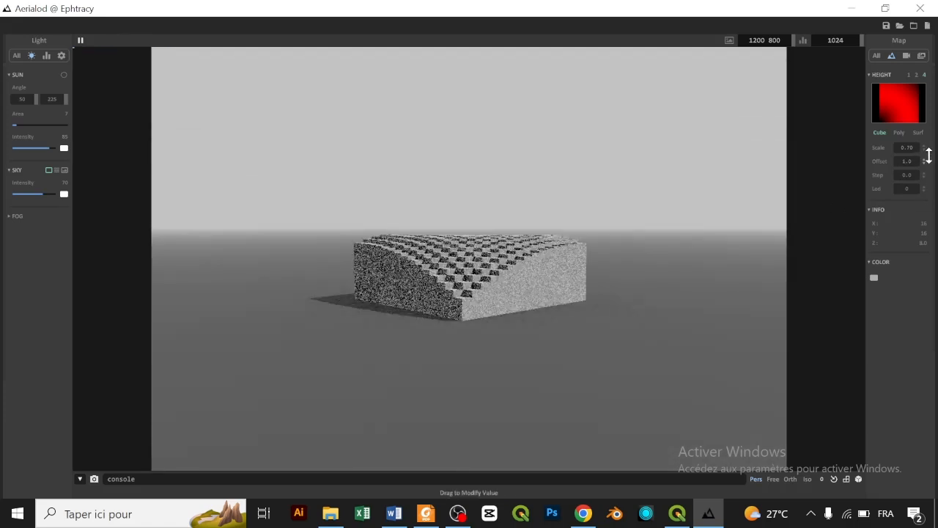
drag(641, 212, 628, 250)
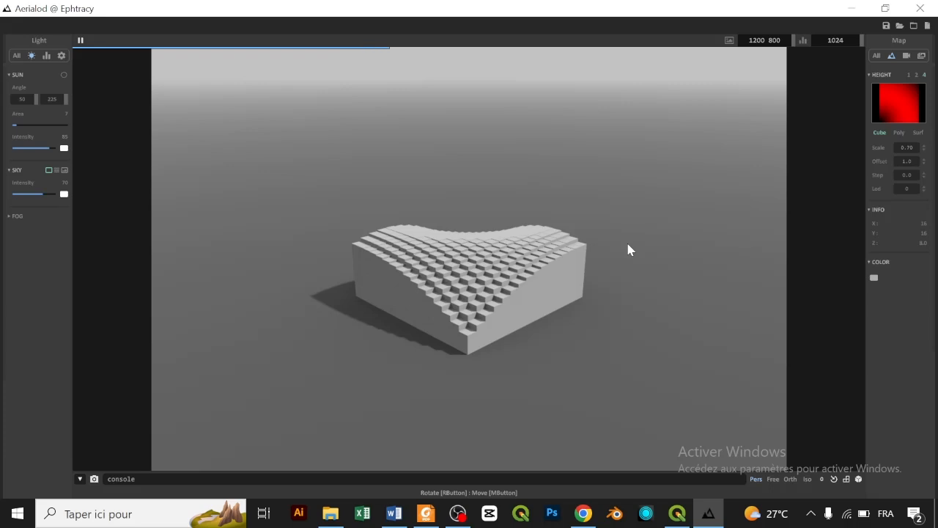
Open the file chooser for loading a height map, and switch to QGIS to show the whole population raster.
click(882, 96)
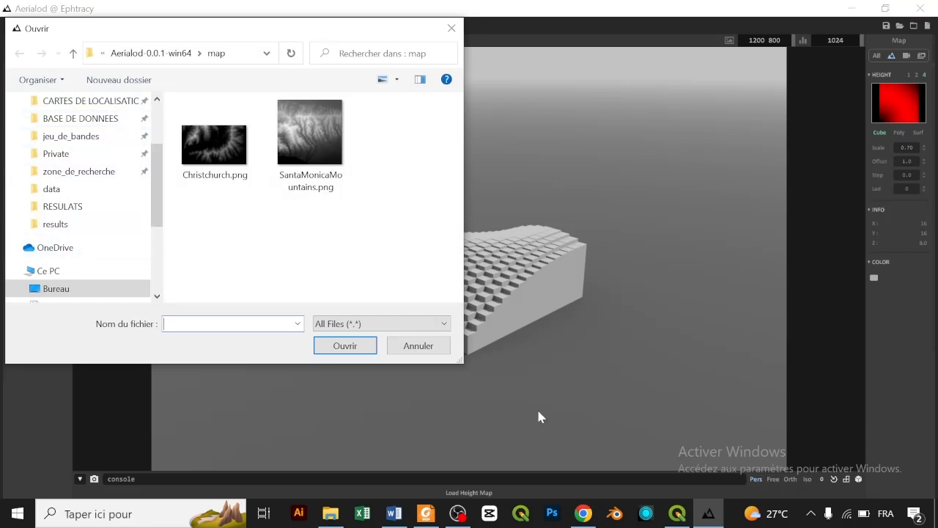
click(676, 513)
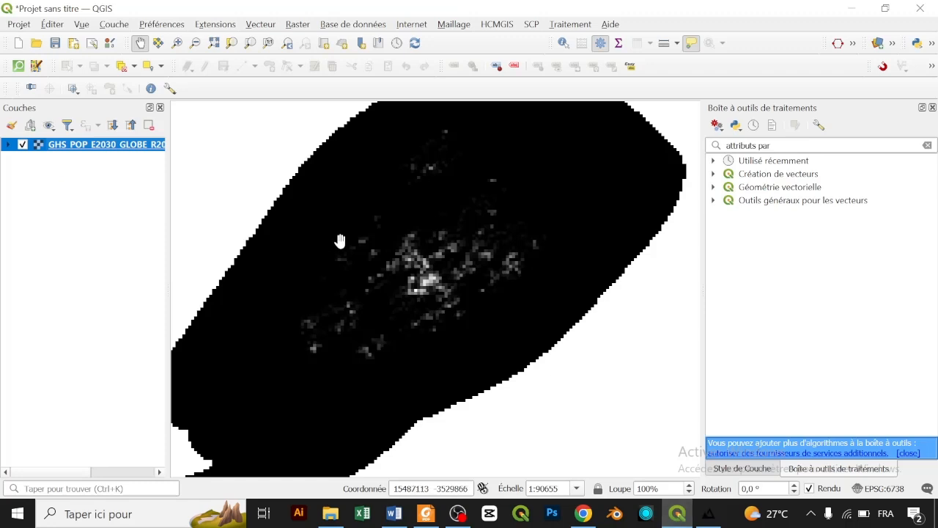
scroll(433, 235, down, 1)
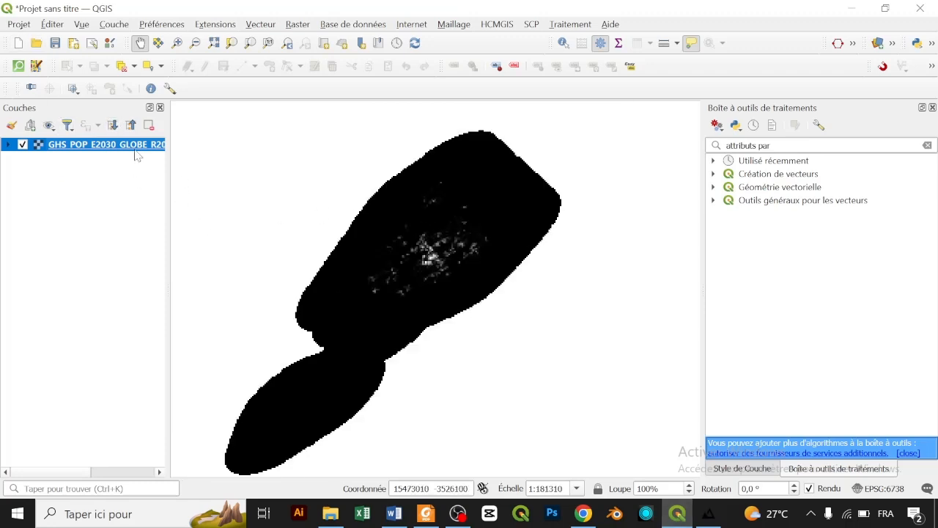
click(92, 43)
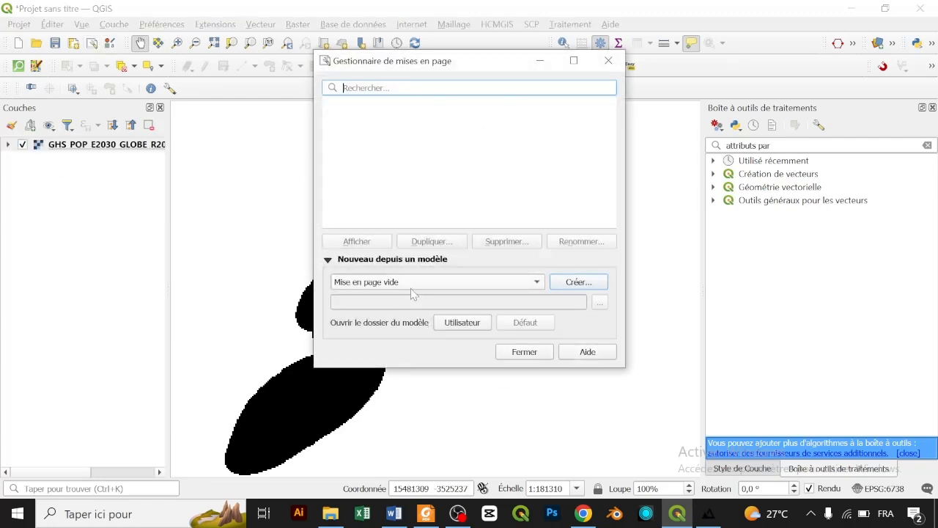
click(609, 60)
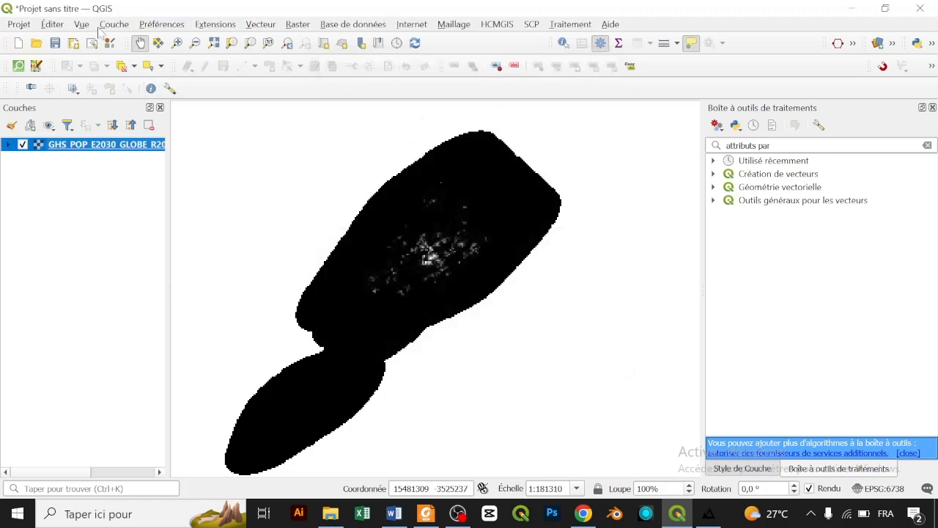
Create a print layout named Norfolk_base and add a map of the raster covering nearly the whole page.
click(73, 44)
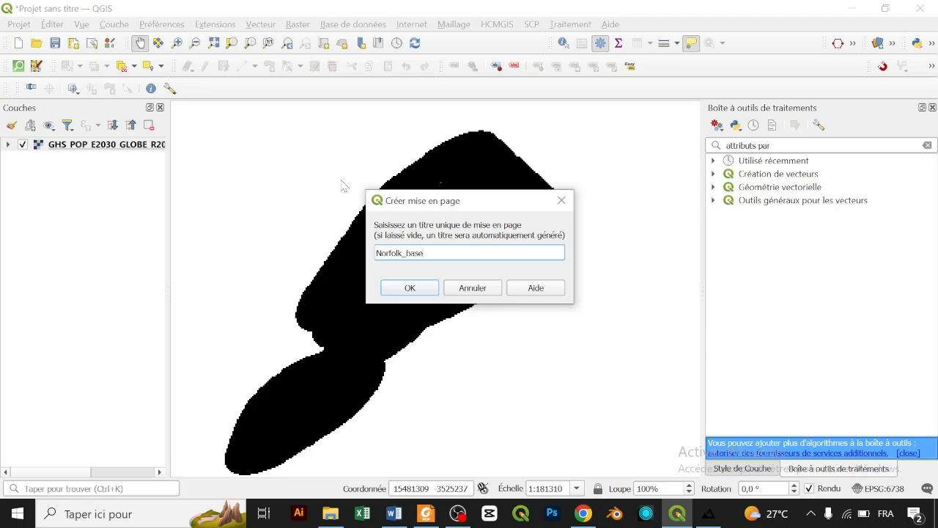
key(Return)
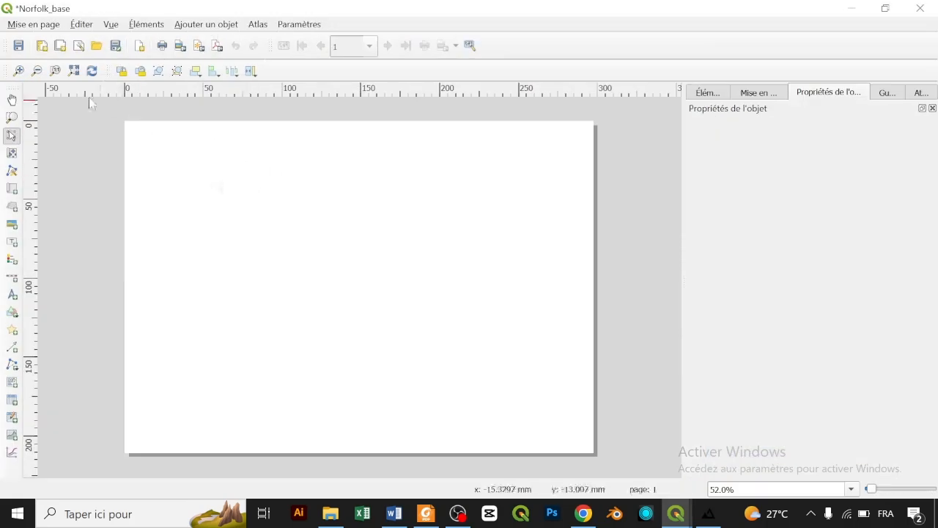
click(12, 189)
drag(132, 122, 590, 446)
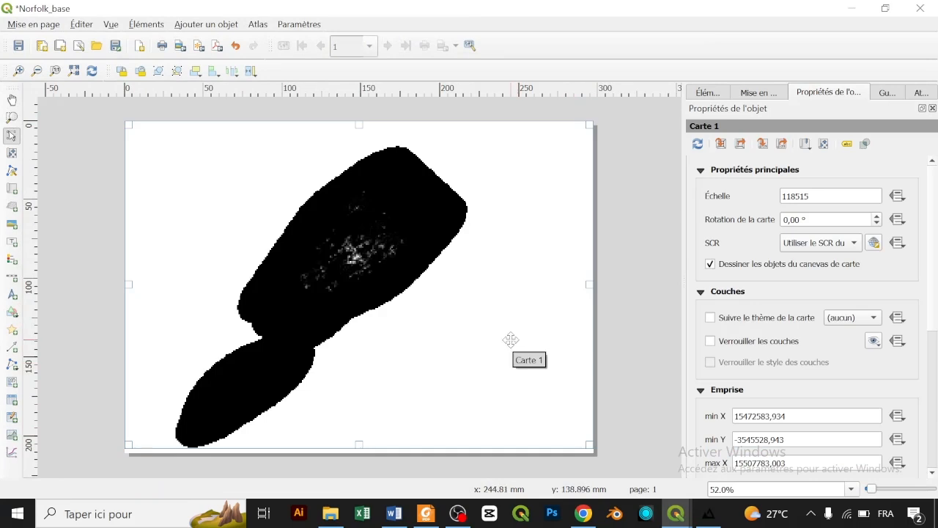
Start exporting the layout as an image and create a destination folder named aerialod_pop_norfolk on the desktop.
click(181, 46)
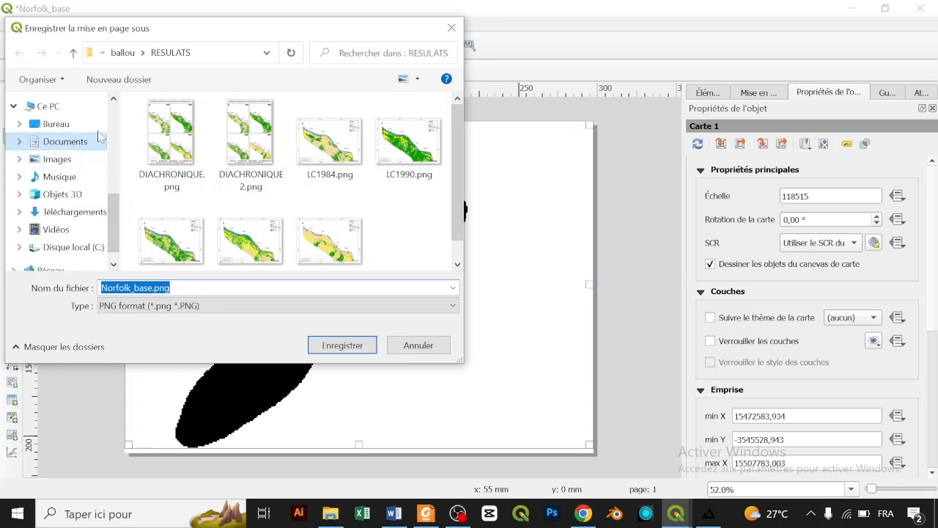
scroll(80, 143, up, 3)
click(65, 153)
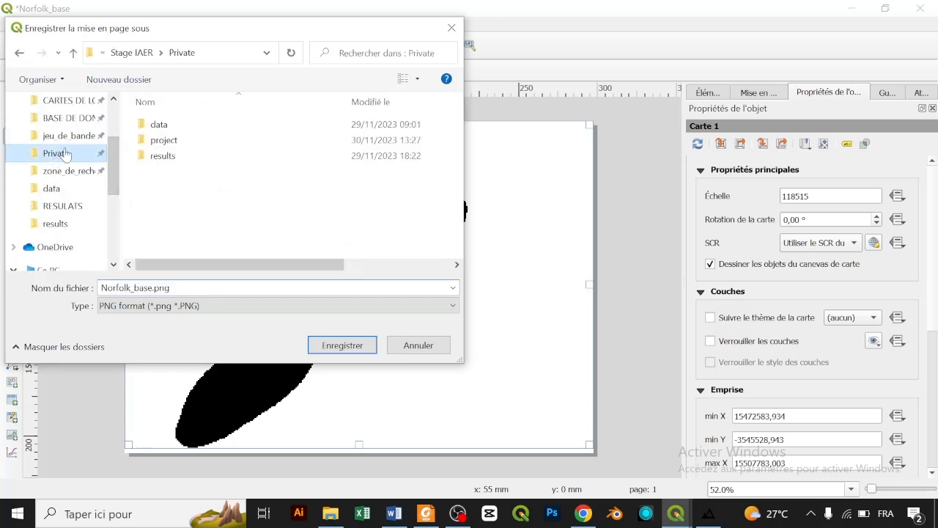
click(89, 108)
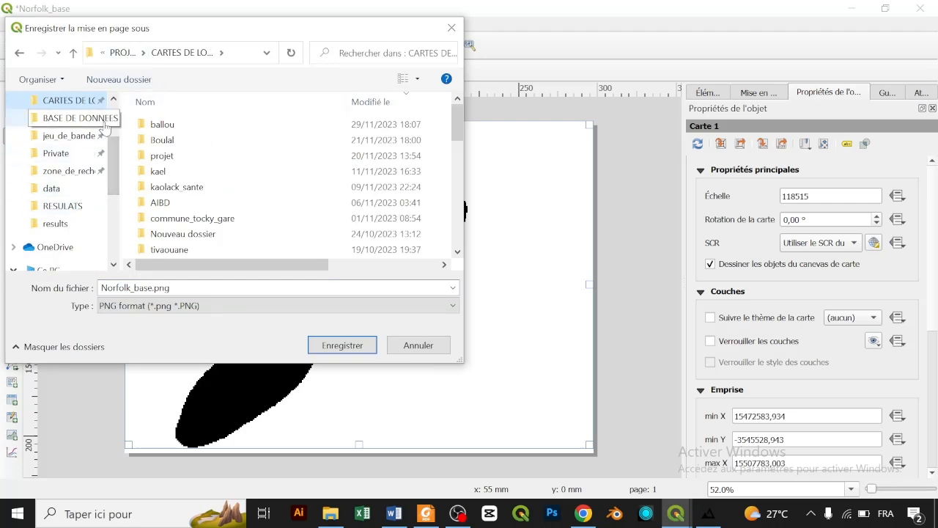
scroll(115, 202, up, 3)
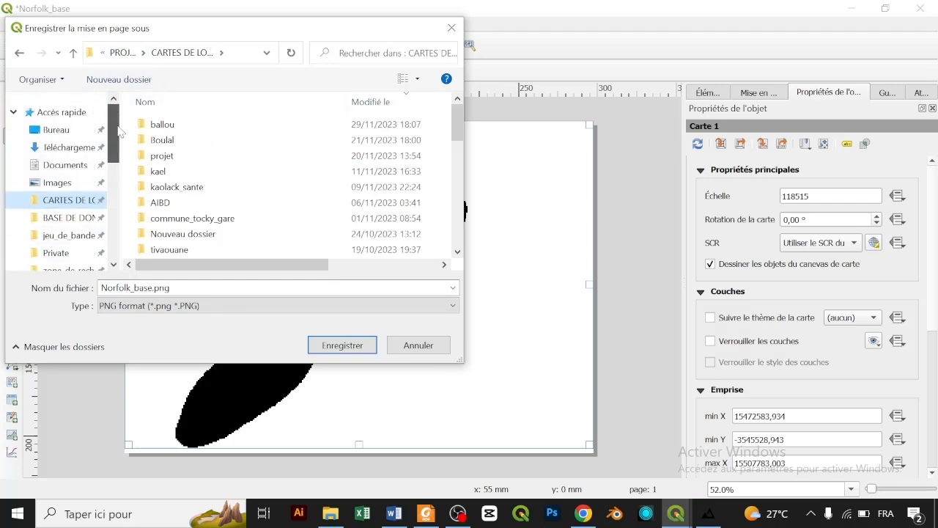
click(69, 129)
click(138, 80)
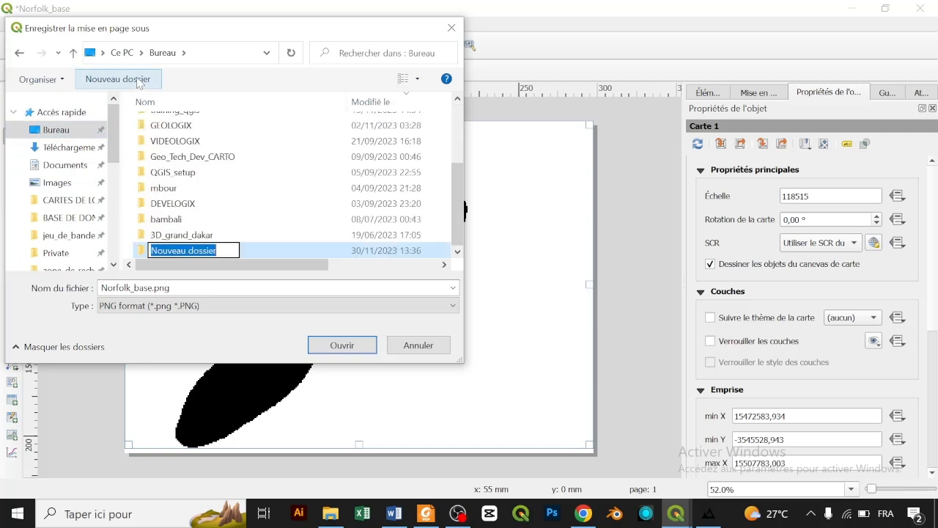
text(ae)
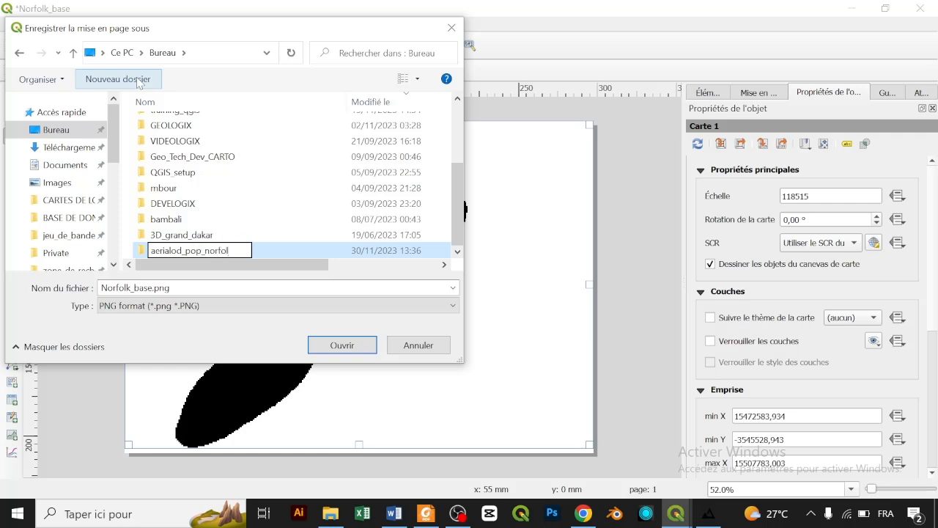
text(rialod_pop_norfolk)
key(Return)
Export the layout into the aerialod_pop_norfolk folder as Norfolk_base.png at 300 dpi.
key(Return)
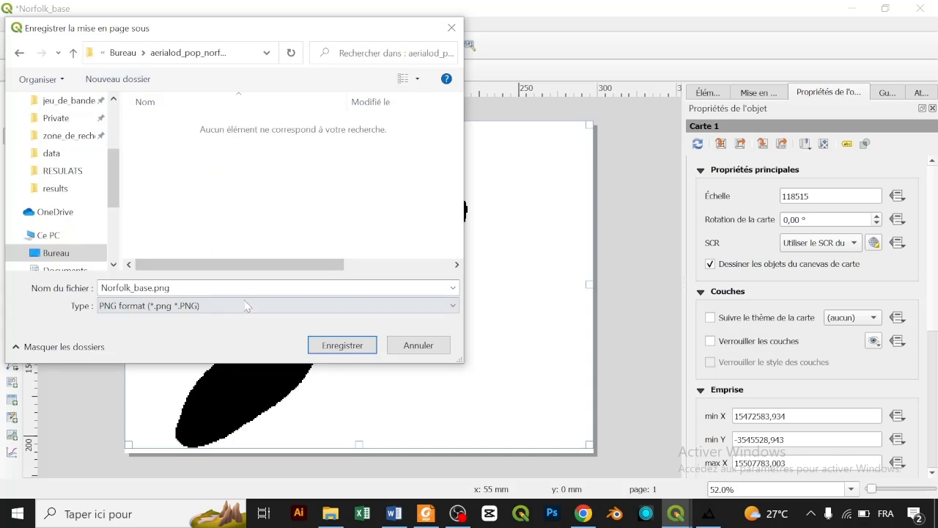
click(359, 346)
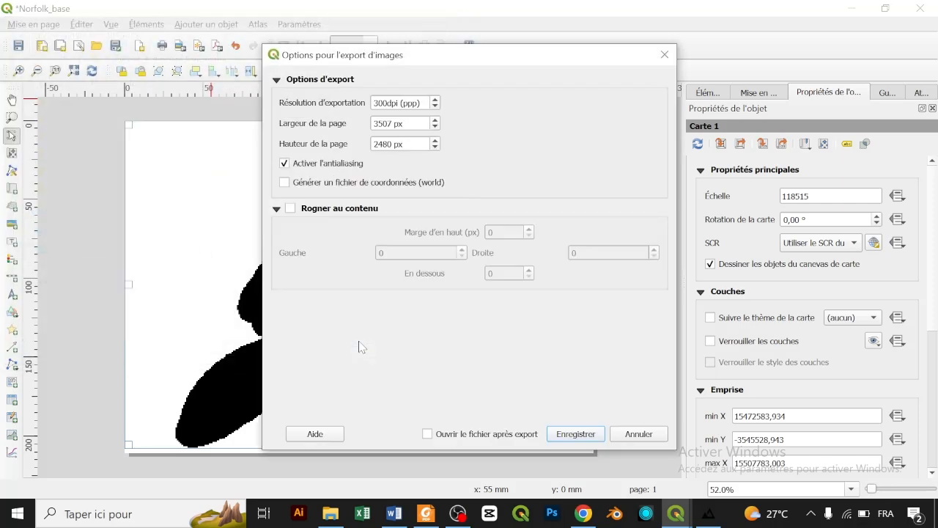
click(579, 438)
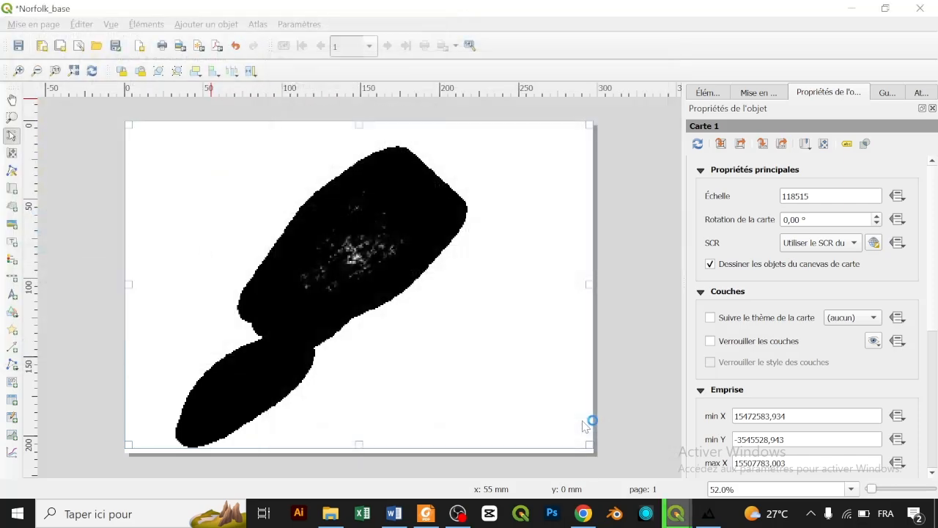
Switch to Aerialod and load Norfolk_base.png from the desktop folder aerialod_pop_norfolk as the height map.
click(708, 513)
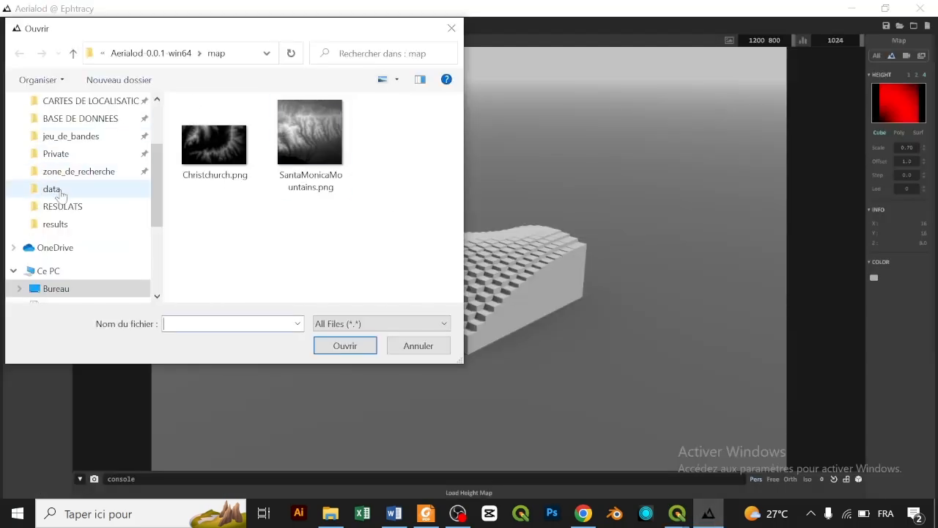
click(65, 293)
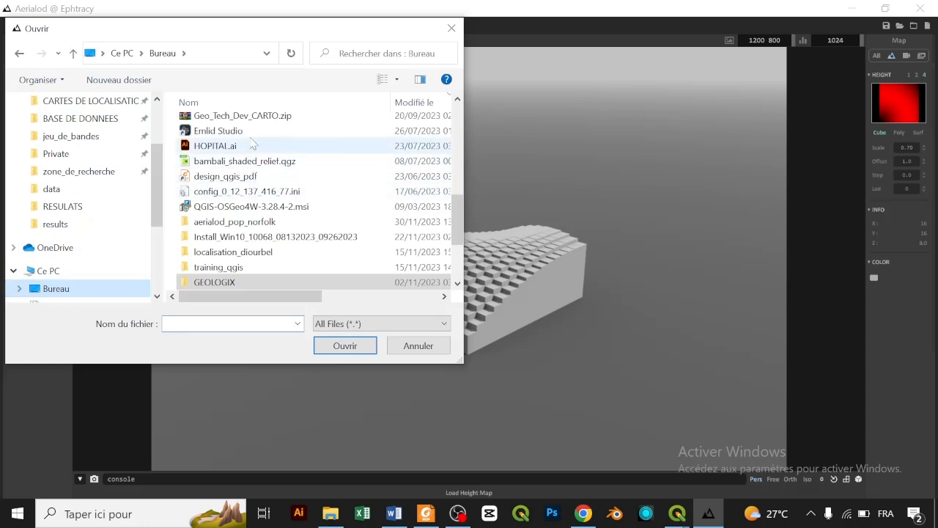
click(280, 223)
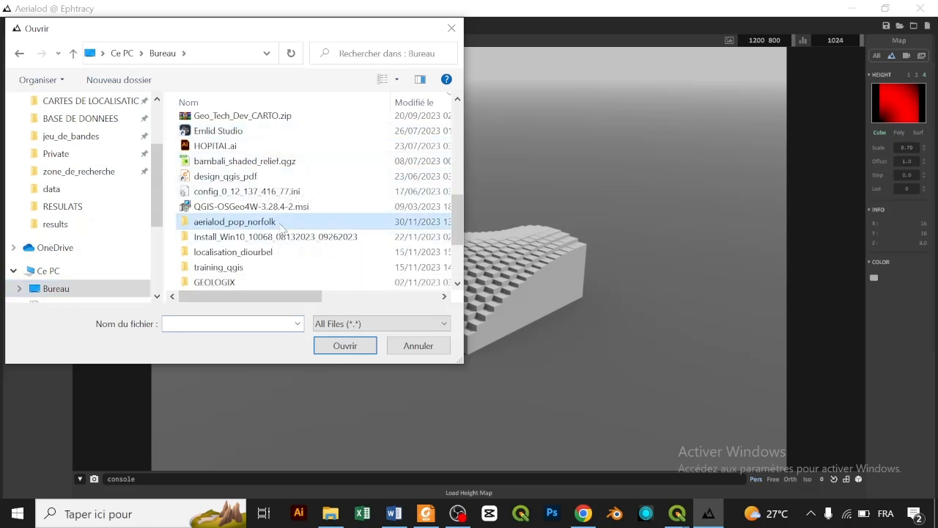
double_click(282, 224)
click(223, 140)
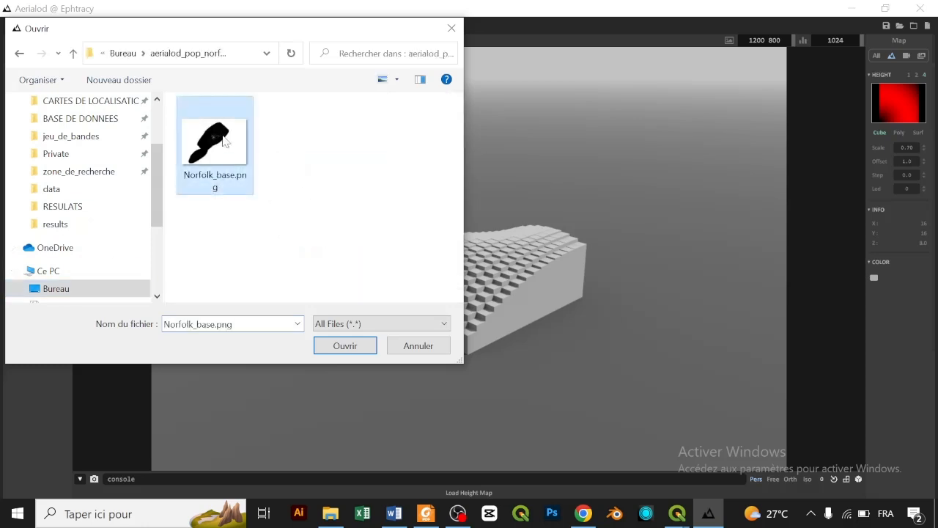
double_click(223, 140)
Inspect the population blocks of the loaded Norfolk height map up close and from a low angle.
drag(464, 292, 533, 264)
scroll(451, 264, up, 10)
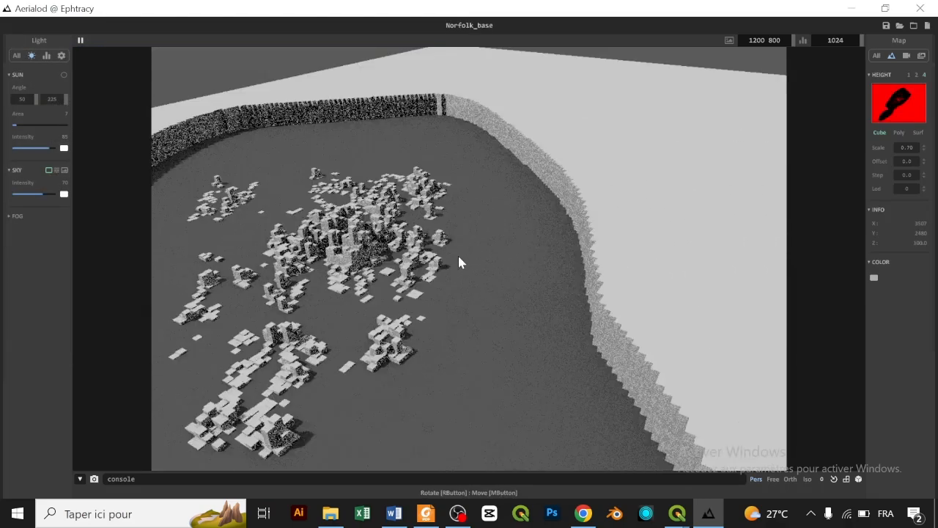
drag(460, 262, 473, 232)
drag(310, 257, 429, 257)
scroll(428, 255, down, 8)
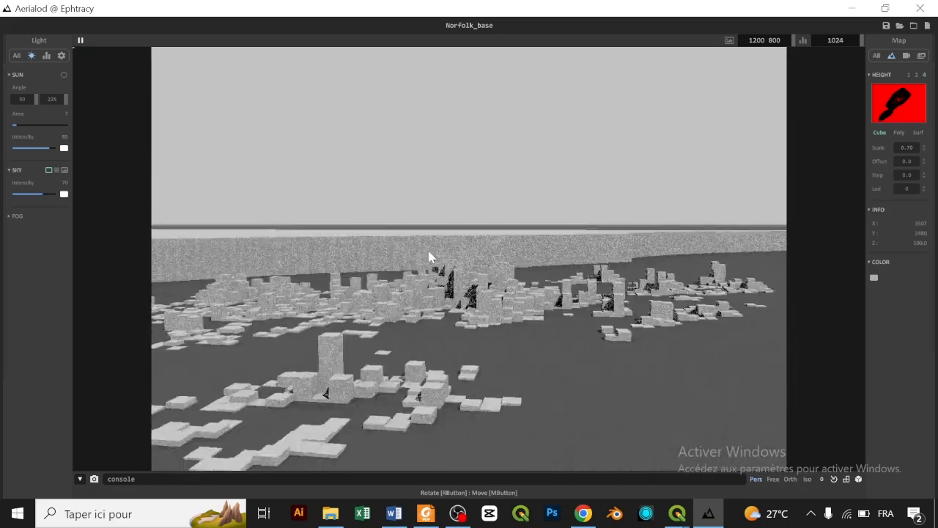
Raise the scale of the Norfolk_base height map to 2.70.
drag(552, 302, 416, 322)
drag(429, 367, 389, 297)
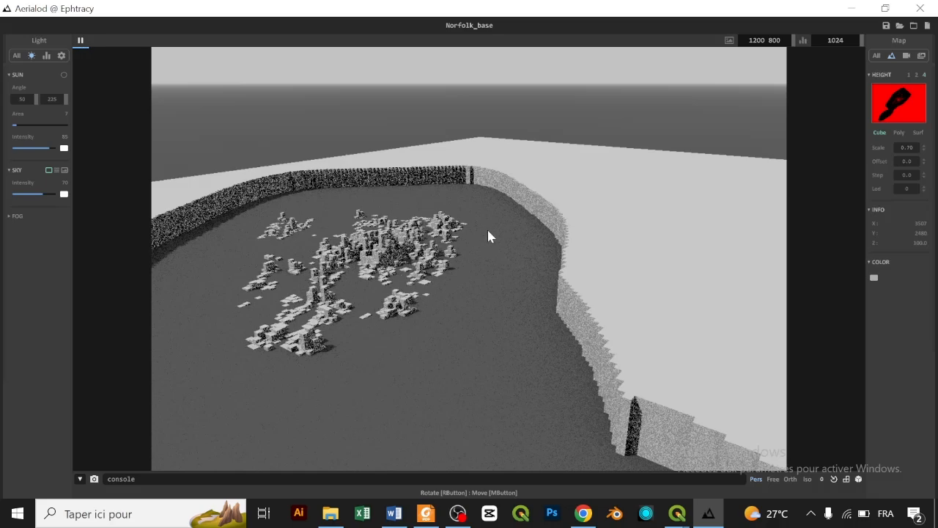
scroll(484, 236, down, 5)
drag(519, 358, 538, 268)
drag(567, 320, 582, 384)
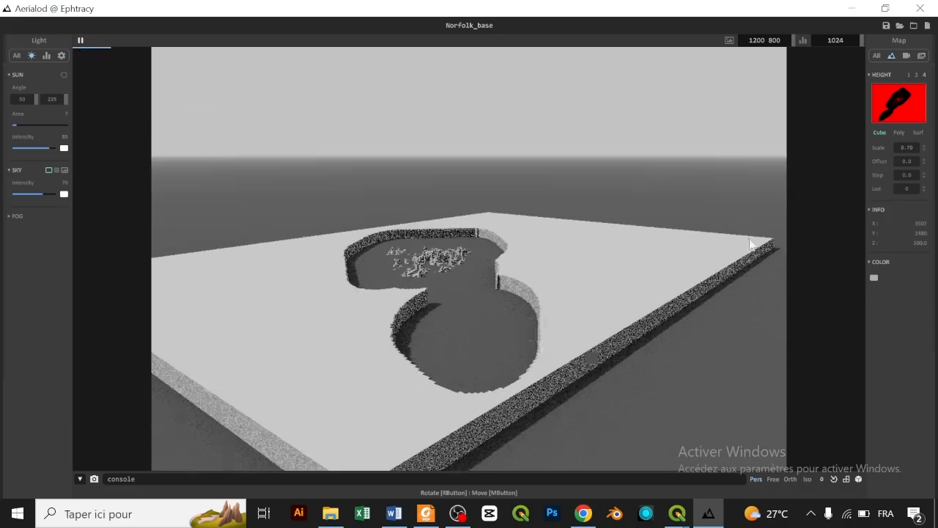
drag(923, 152, 932, 113)
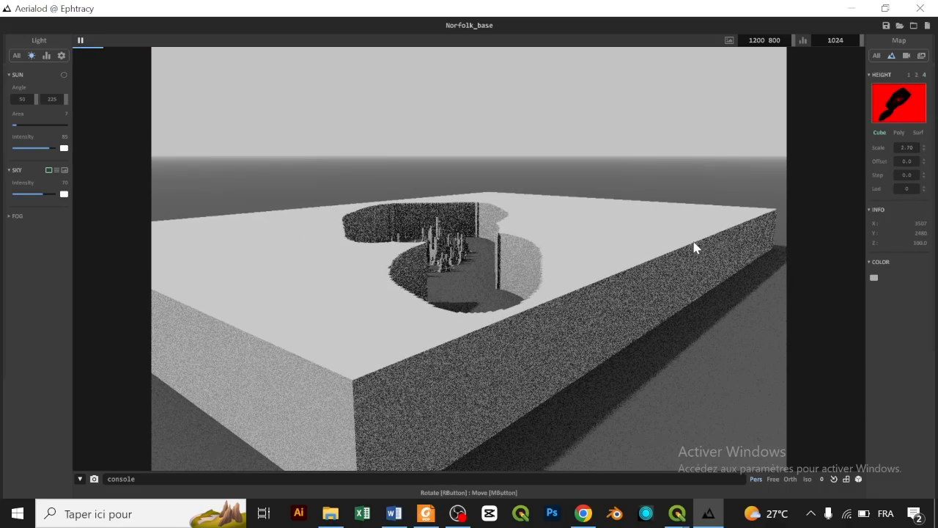
Examine the taller population columns and the walls around the island up close, from a low angle and from above.
drag(685, 271, 619, 220)
drag(587, 251, 471, 230)
scroll(470, 227, up, 5)
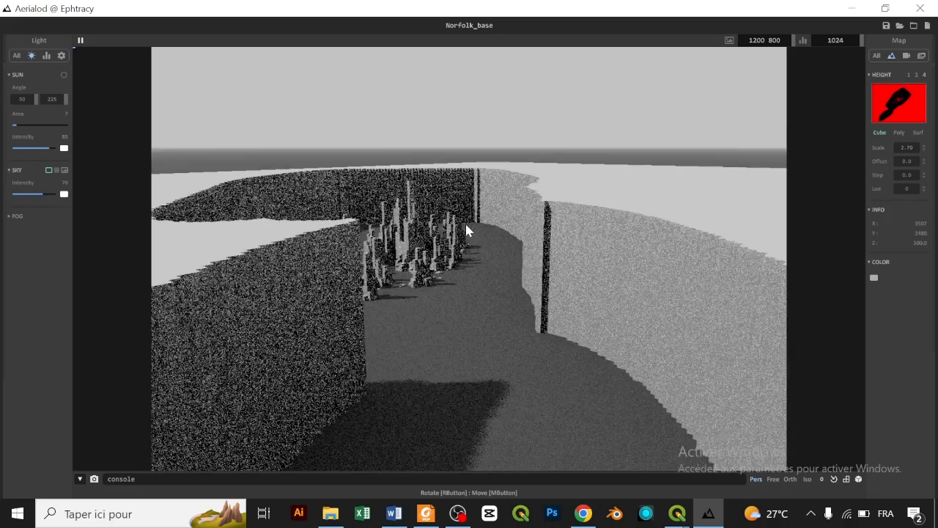
scroll(442, 251, up, 3)
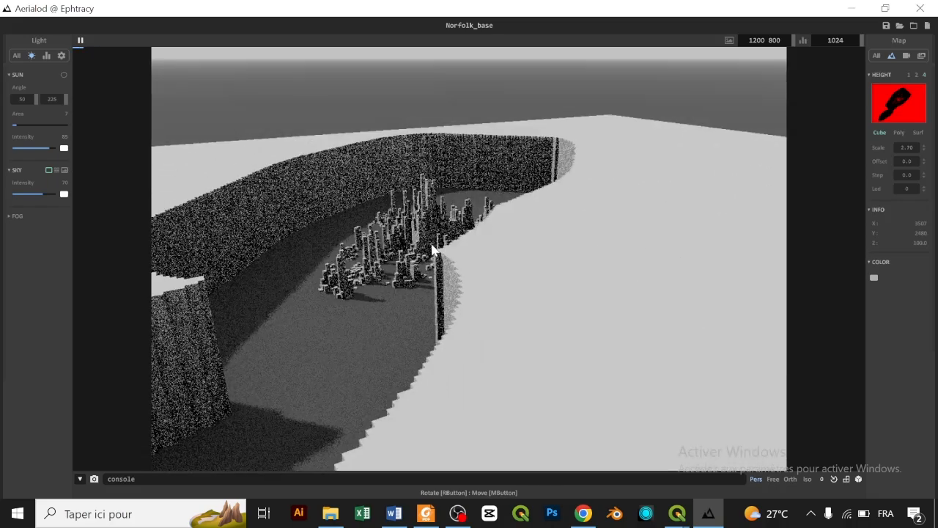
scroll(432, 249, up, 3)
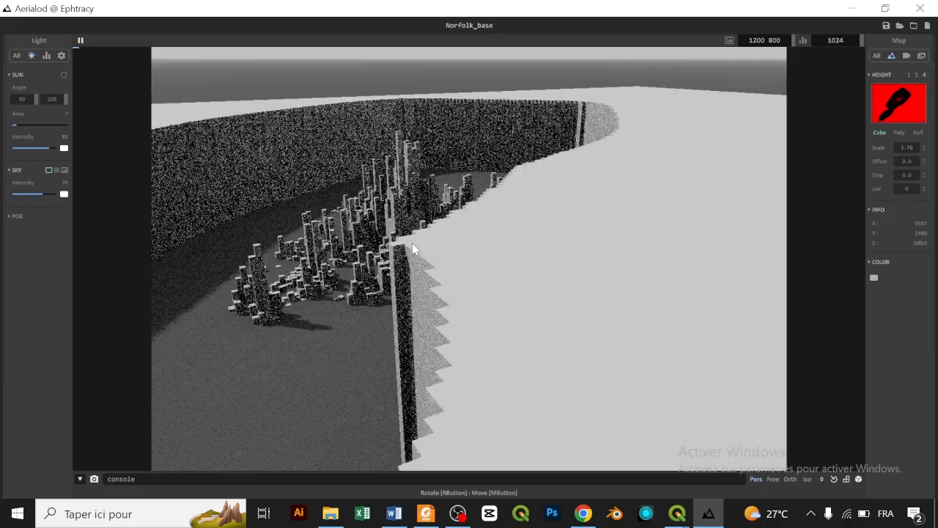
scroll(404, 255, up, 6)
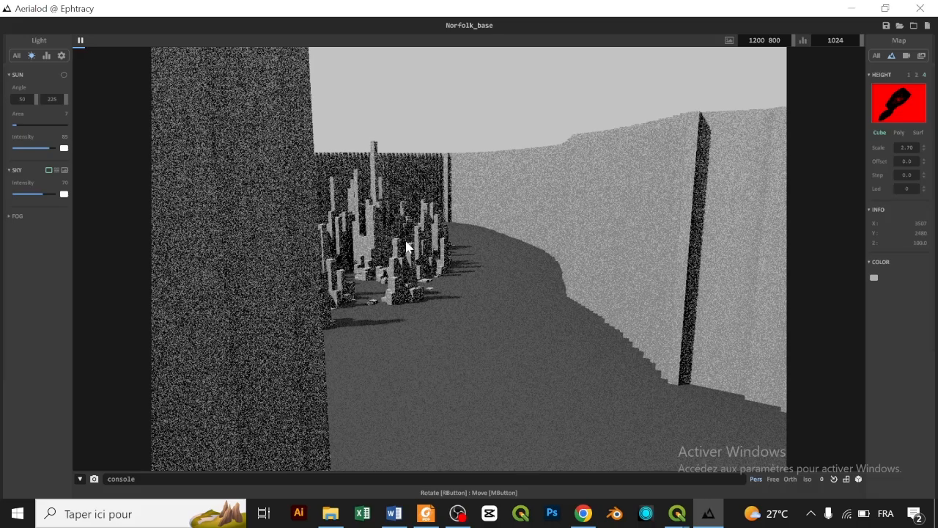
scroll(408, 246, up, 8)
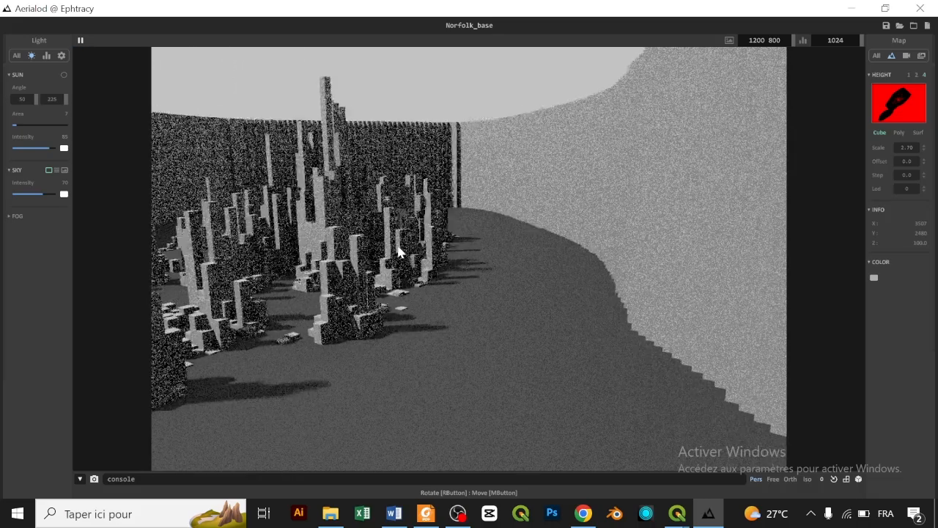
scroll(408, 253, up, 10)
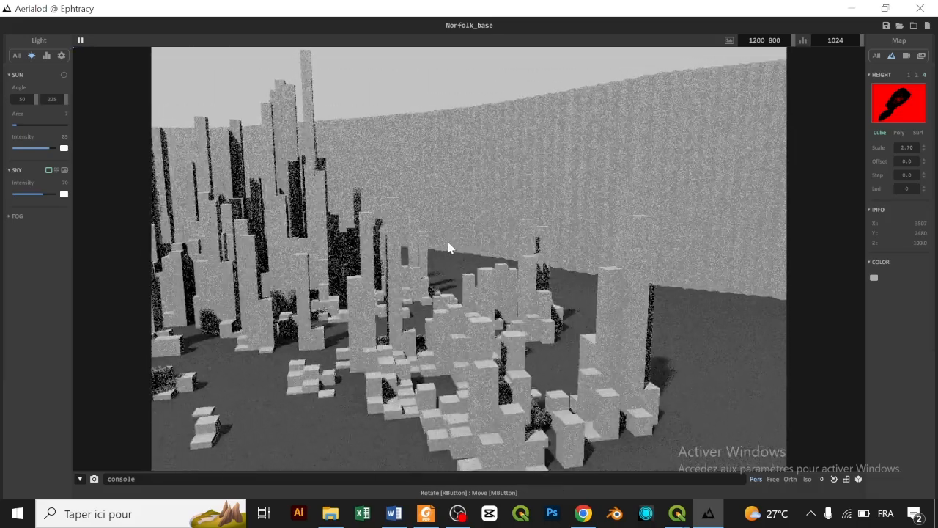
scroll(451, 243, up, 8)
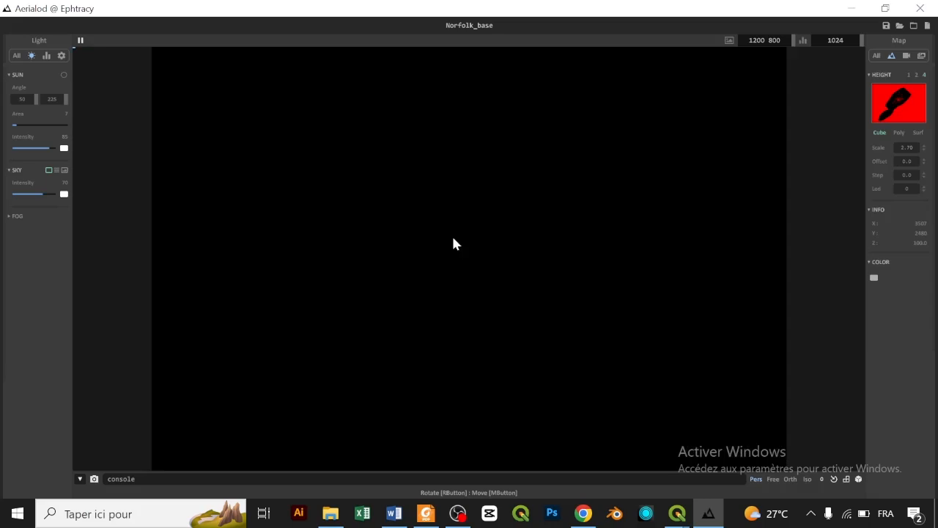
scroll(454, 245, down, 10)
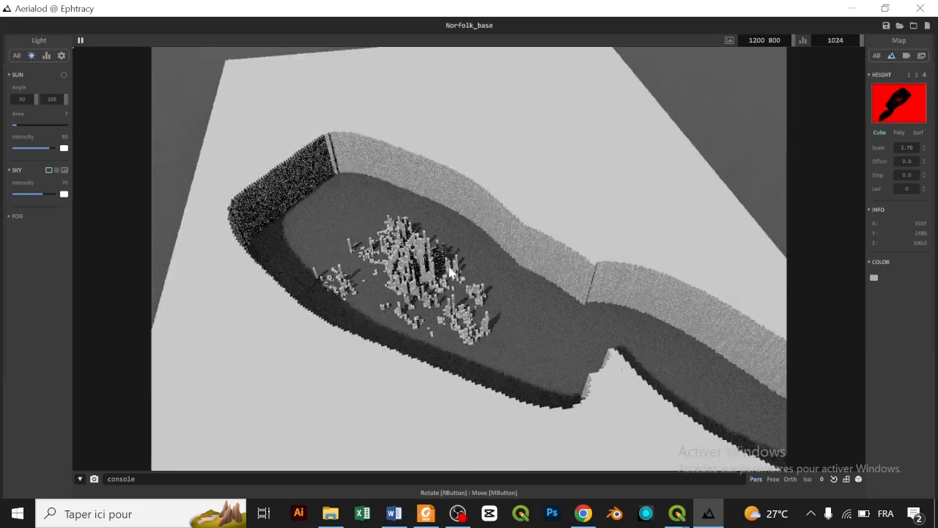
scroll(449, 268, down, 4)
drag(431, 272, 517, 263)
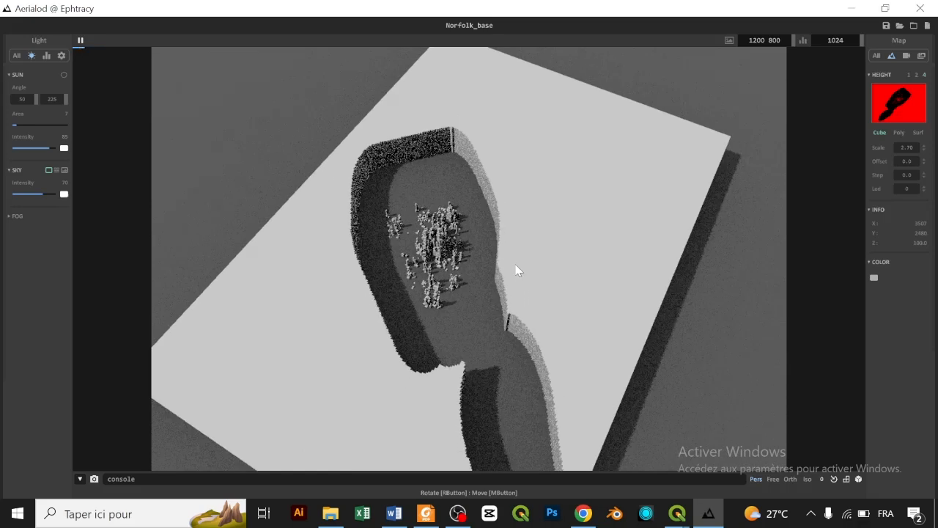
Switch to QGIS to review the Norfolk_base layout and the project map, and return to Aerialod to compare the render.
mouse_move(675, 514)
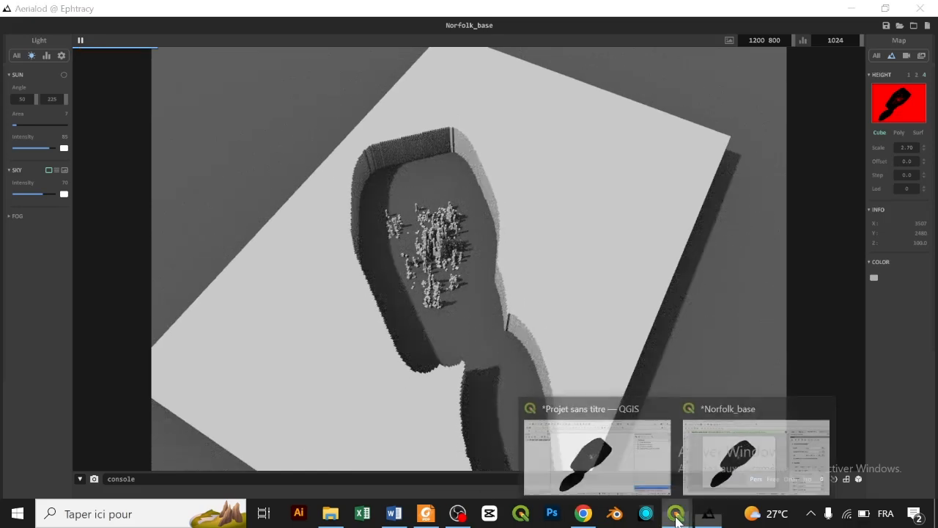
click(650, 465)
click(755, 450)
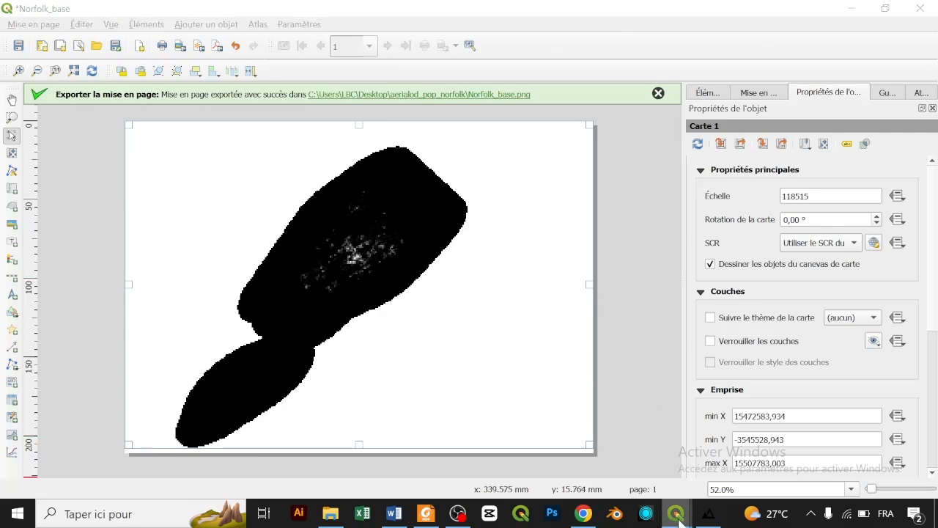
click(620, 478)
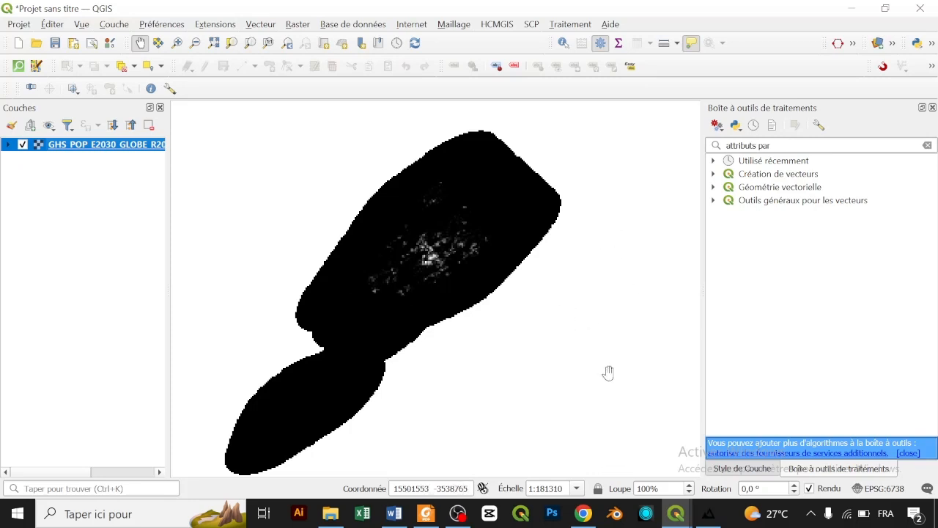
click(707, 513)
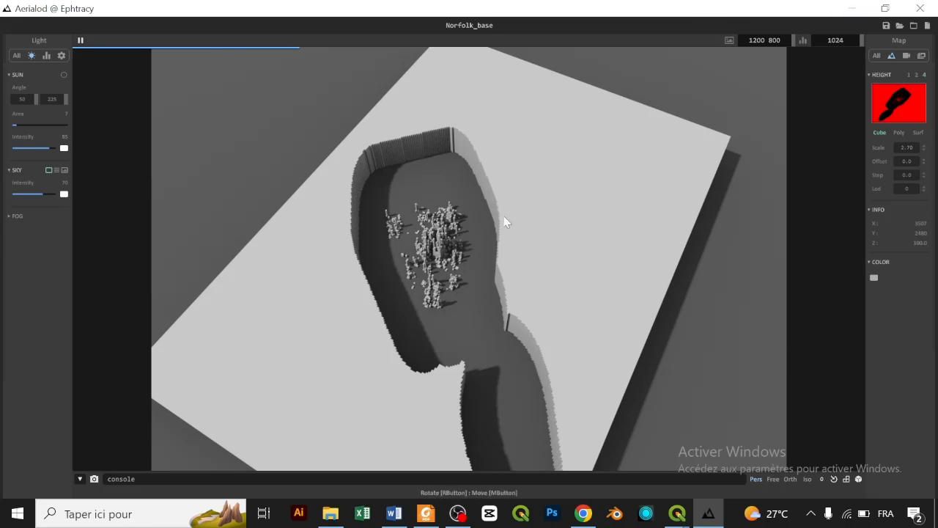
Expand the GHS population raster's legend in QGIS and compare its grey-scale values with the heights in Aerialod.
click(852, 13)
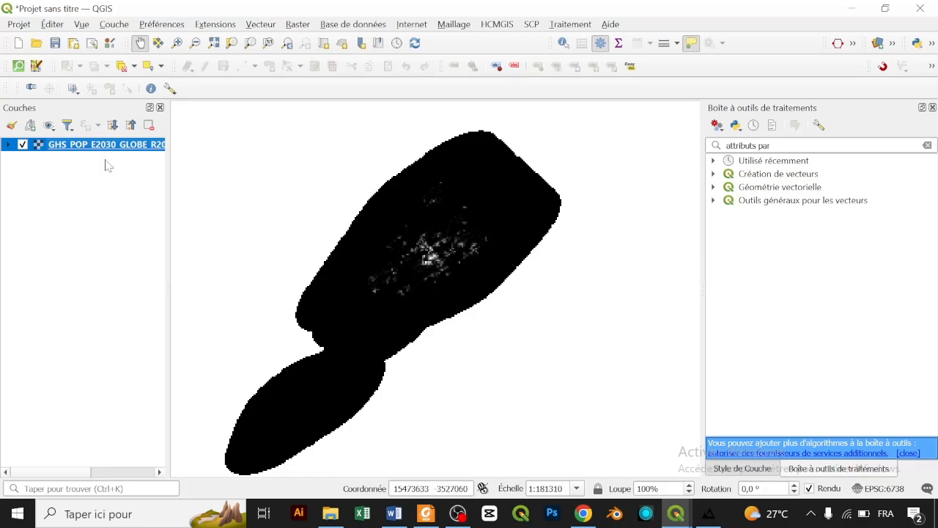
click(8, 144)
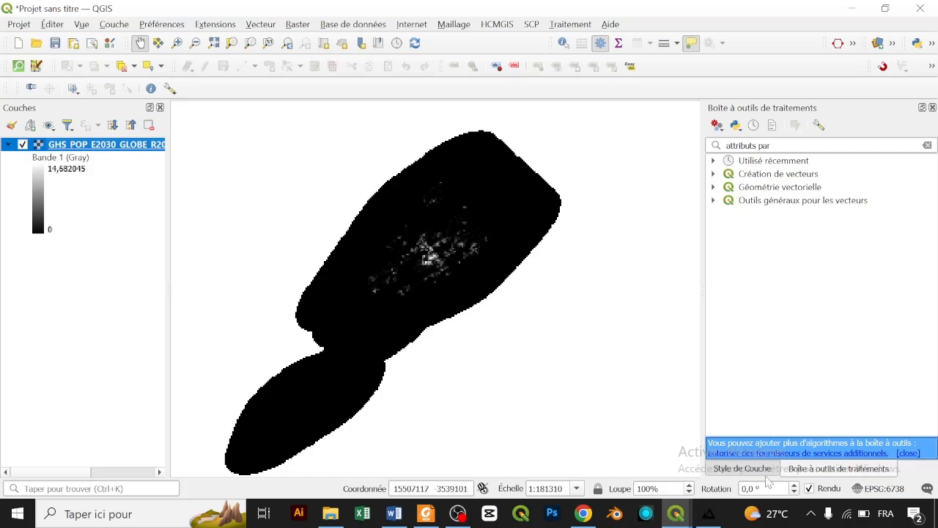
click(708, 516)
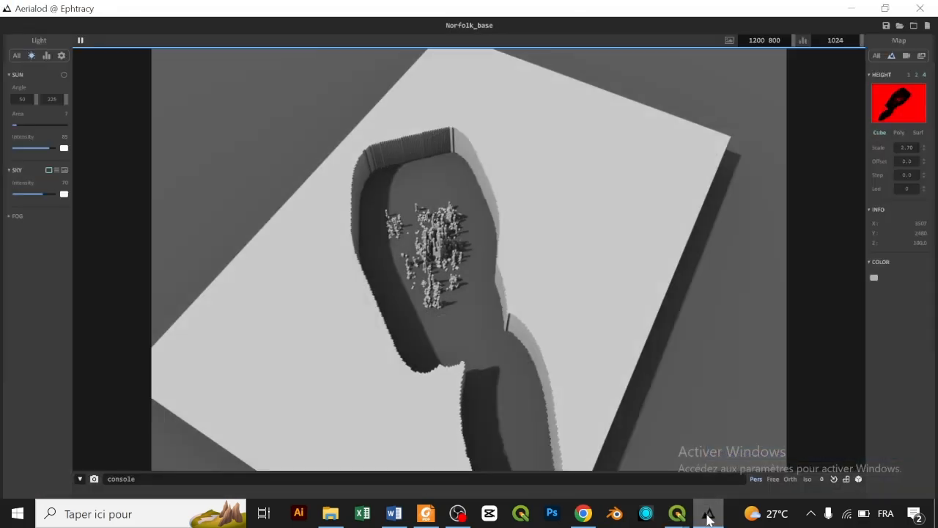
click(707, 516)
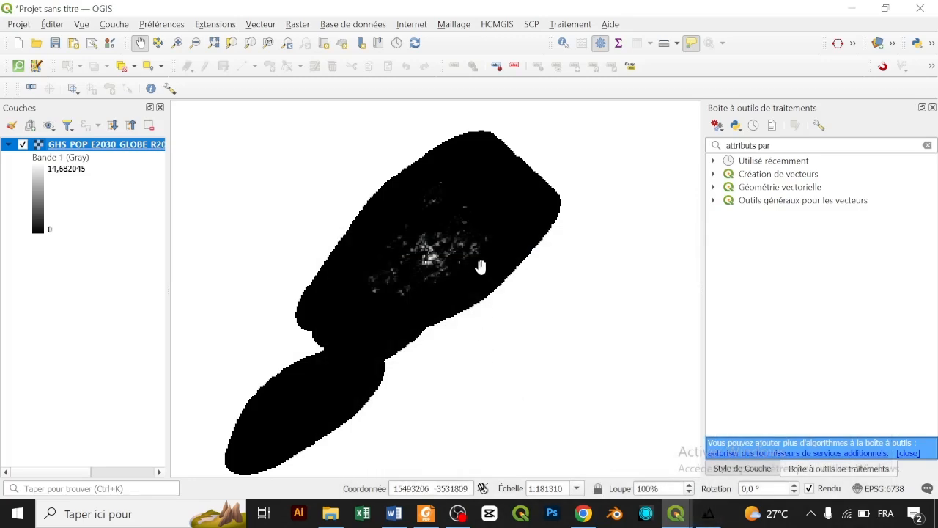
click(709, 517)
click(708, 516)
Switch to the Norfolk_base layout in QGIS and set the map item's background colour to black.
mouse_move(675, 515)
click(733, 451)
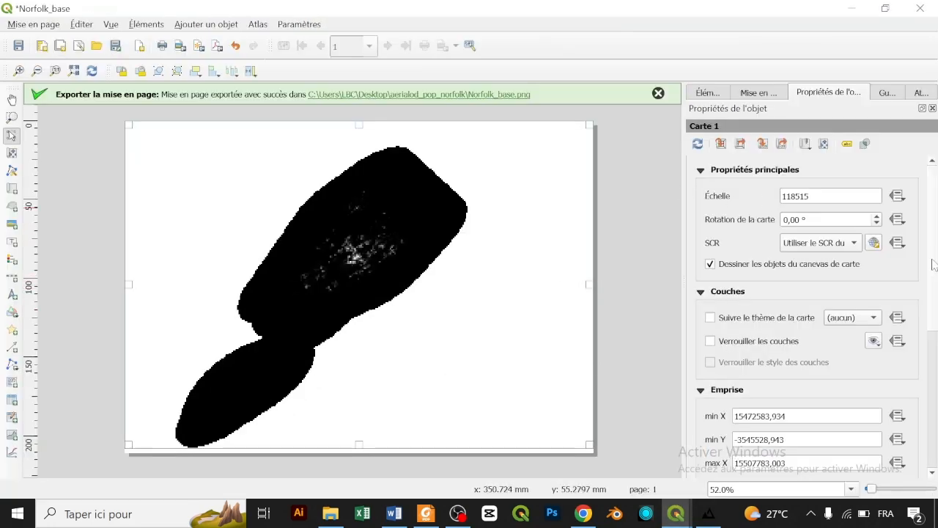
scroll(834, 245, down, 5)
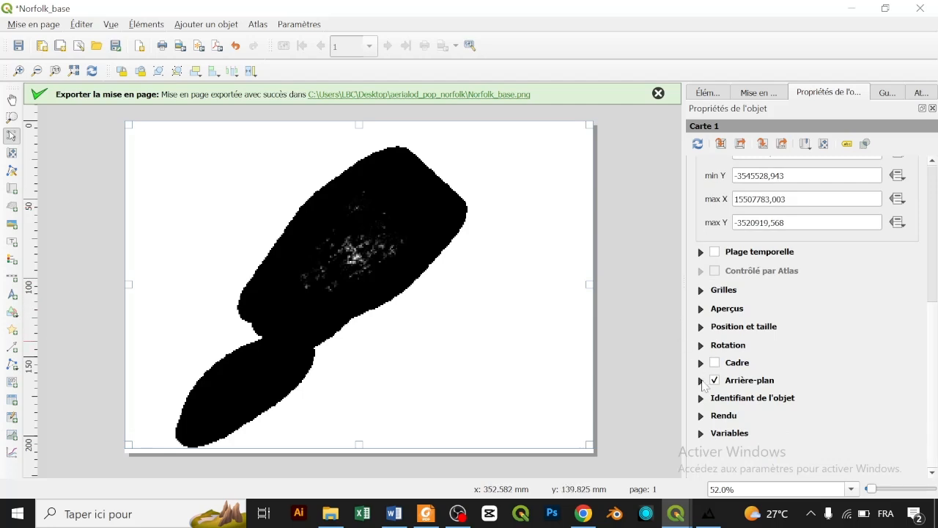
click(700, 381)
click(880, 406)
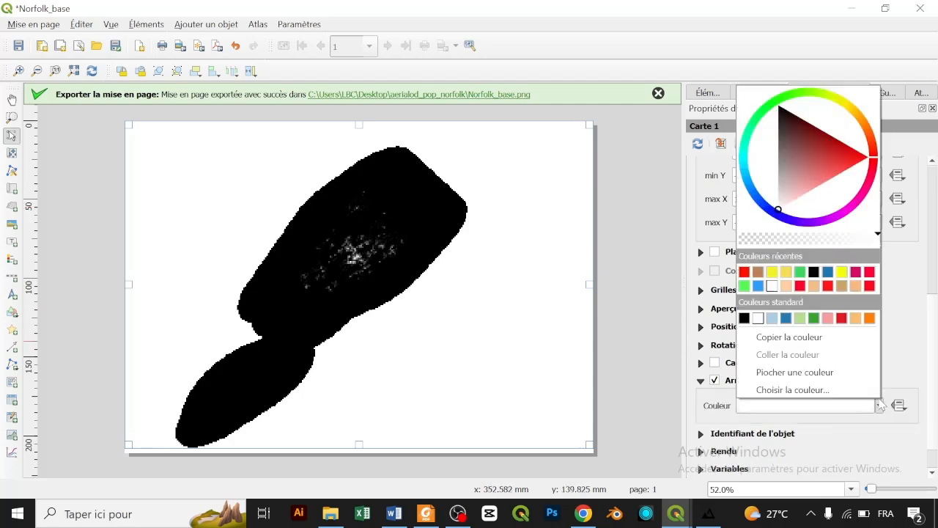
click(745, 318)
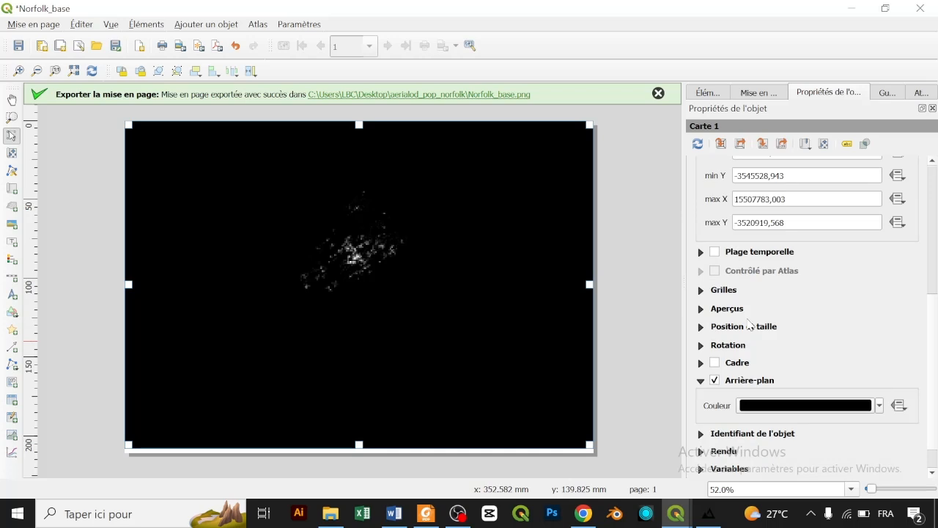
click(631, 334)
Export the layout again as a 300 dpi image, overwriting Norfolk_base.png in the aerialod_pop_norfolk folder.
click(180, 45)
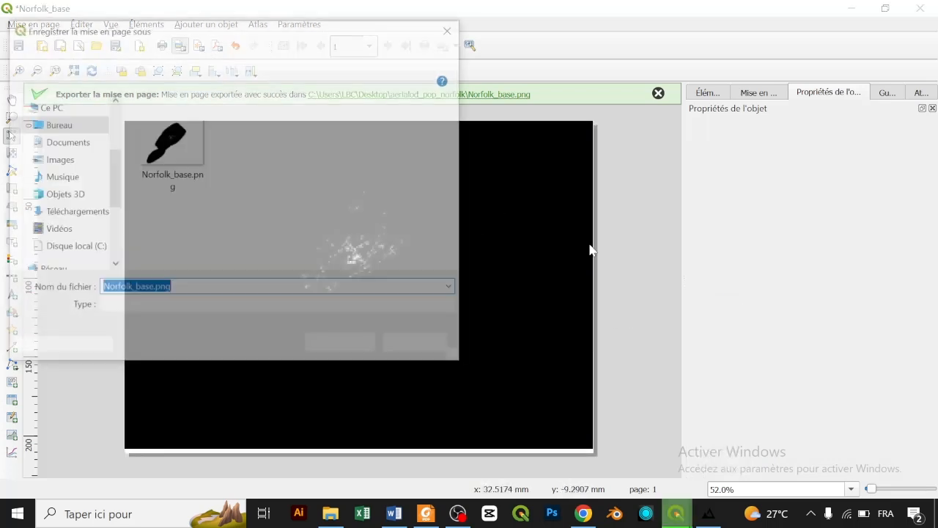
click(359, 348)
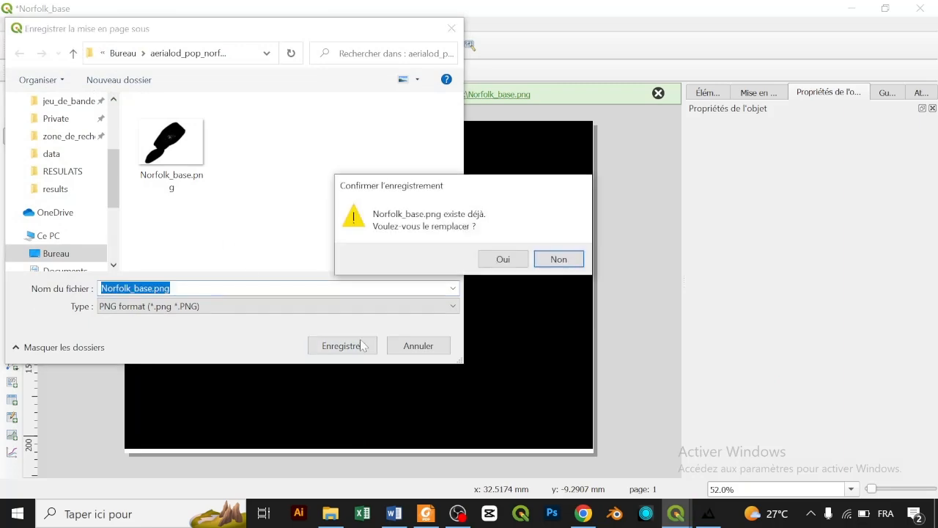
click(503, 262)
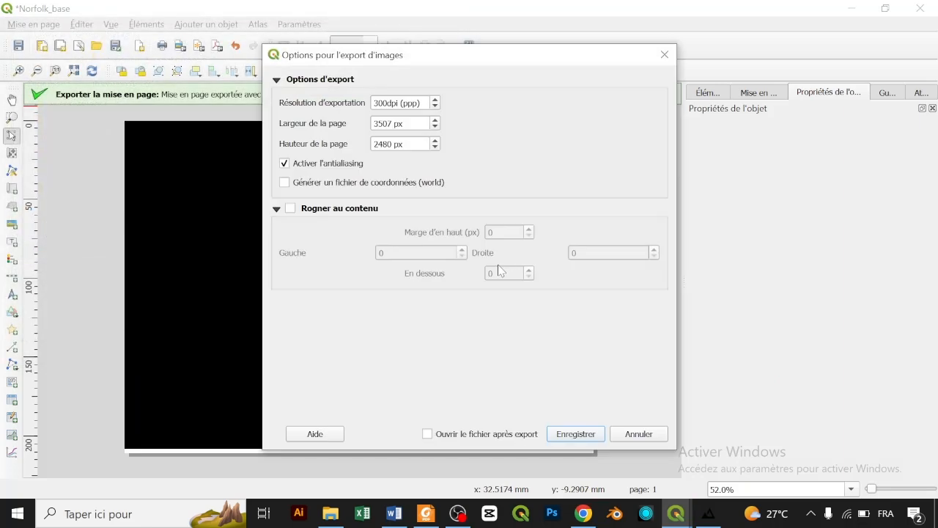
click(586, 434)
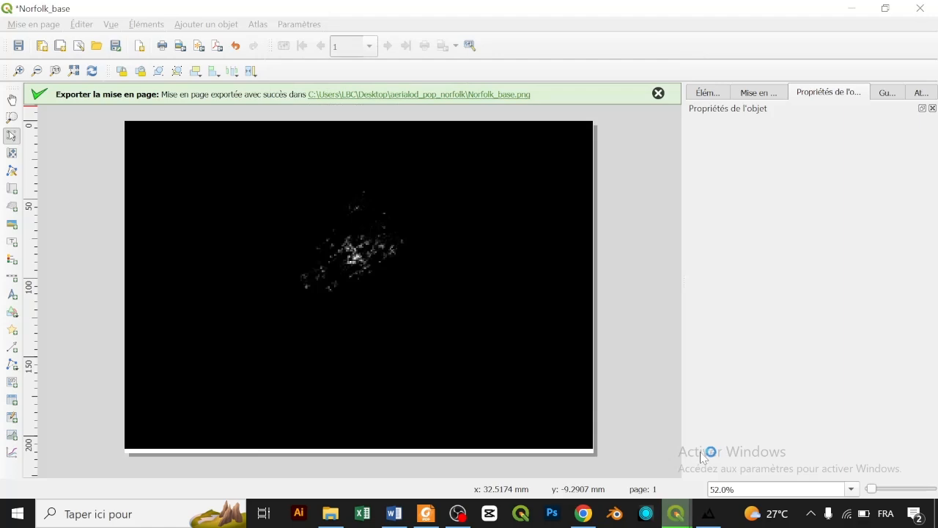
Switch to Aerialod, reload the updated Norfolk_base.png as the height map and view the population columns from above.
click(708, 514)
click(900, 109)
click(242, 153)
double_click(242, 154)
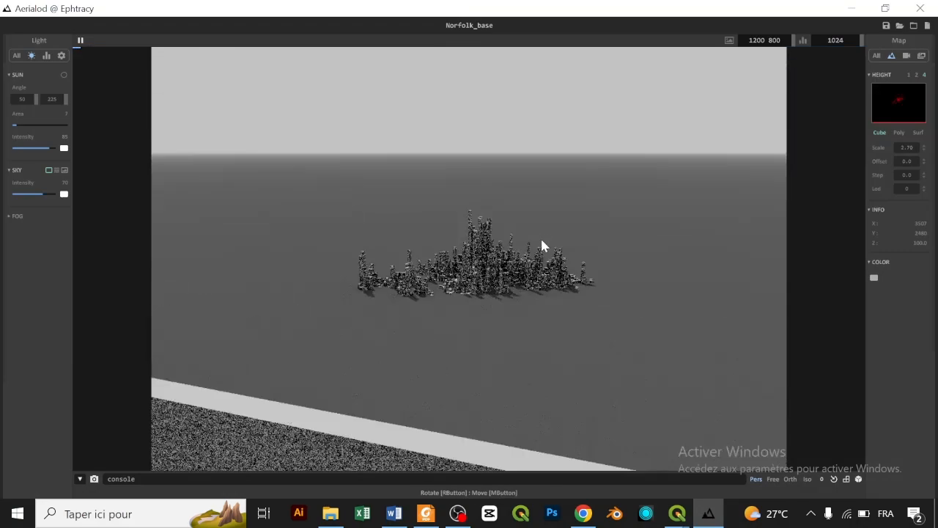
drag(545, 227, 404, 335)
drag(484, 342, 399, 333)
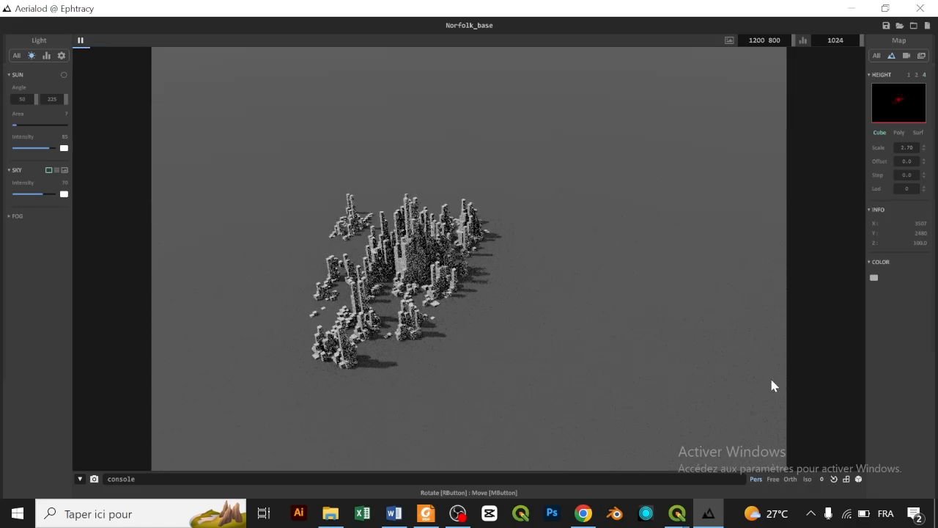
Switch to the main QGIS window, show the style settings of the GHS population raster and widen them.
mouse_move(677, 514)
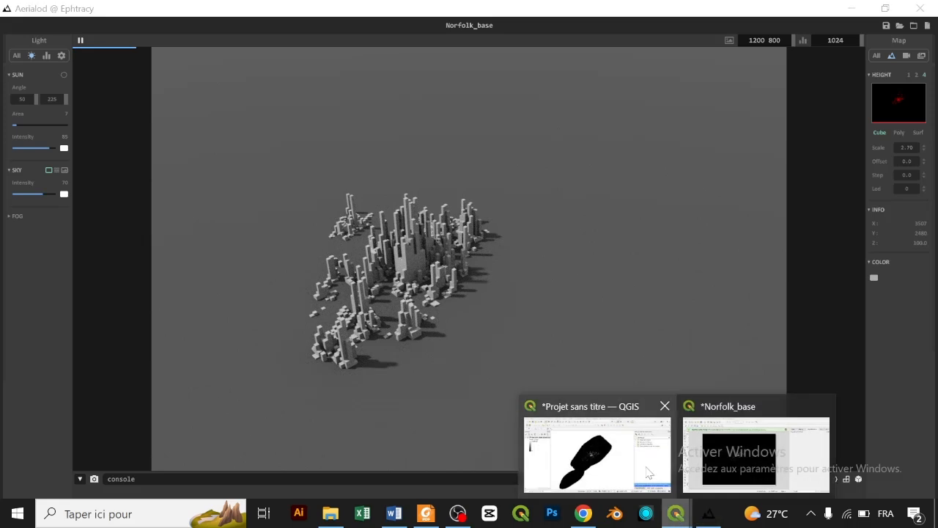
click(563, 414)
click(115, 162)
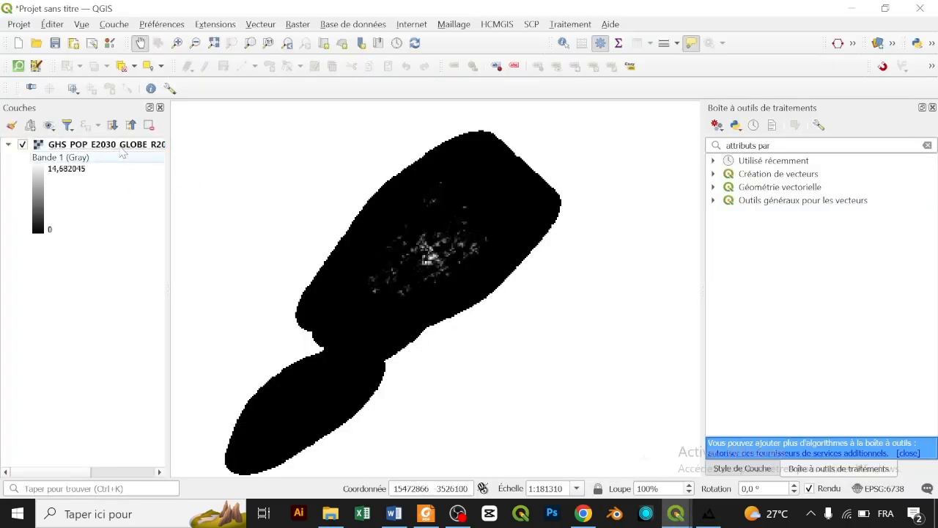
click(123, 149)
click(742, 468)
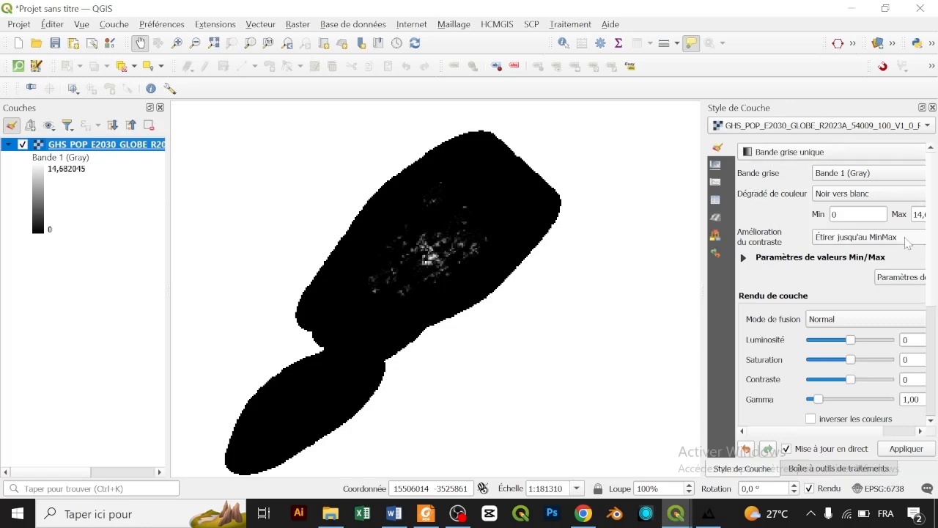
drag(702, 301, 598, 302)
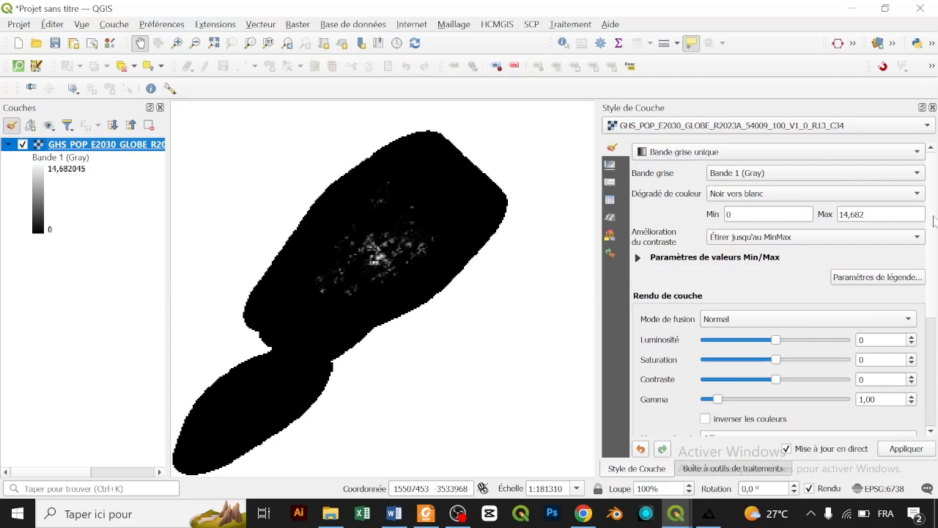
Raise the raster's brightness to 10 and refresh the map item in the Norfolk_base layout.
drag(936, 220, 936, 255)
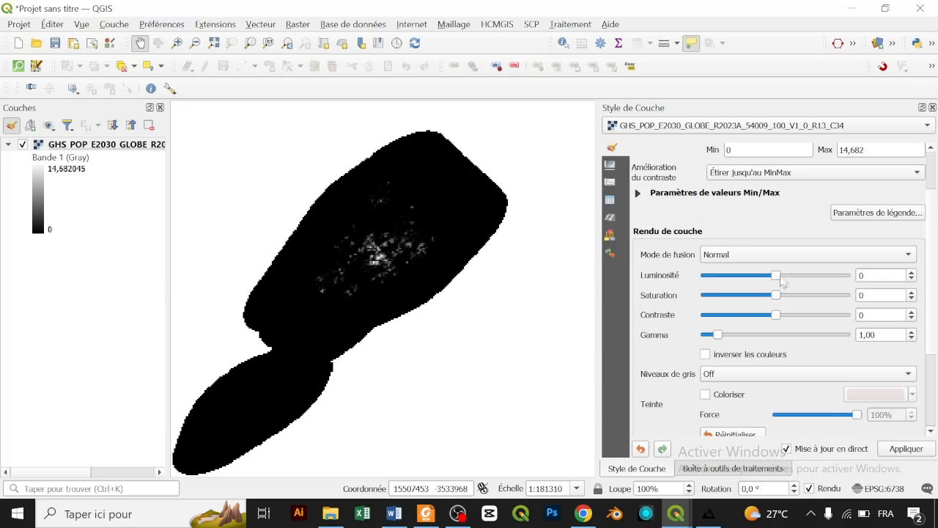
click(912, 273)
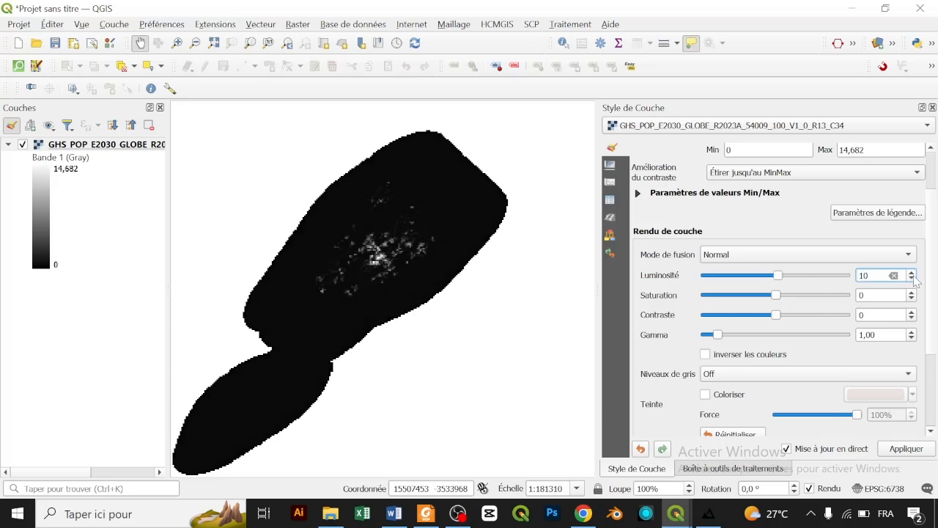
mouse_move(676, 514)
click(726, 461)
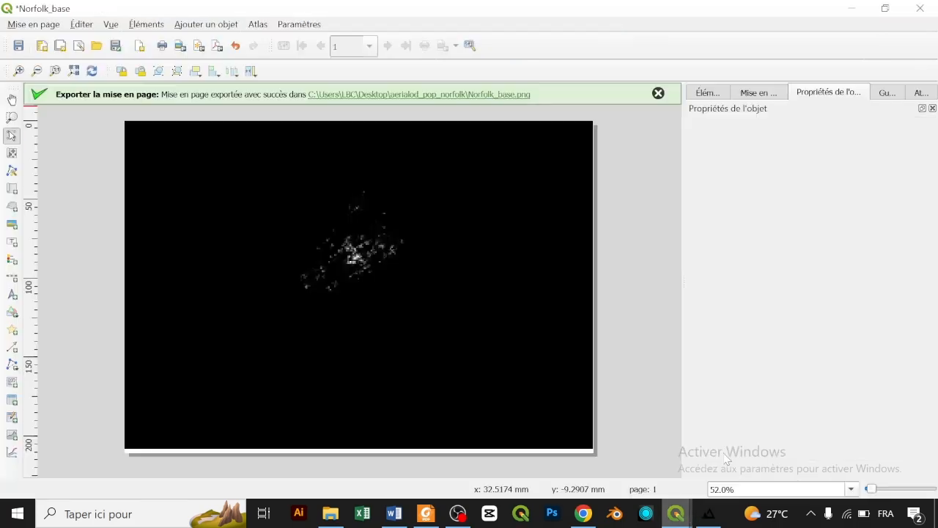
click(402, 230)
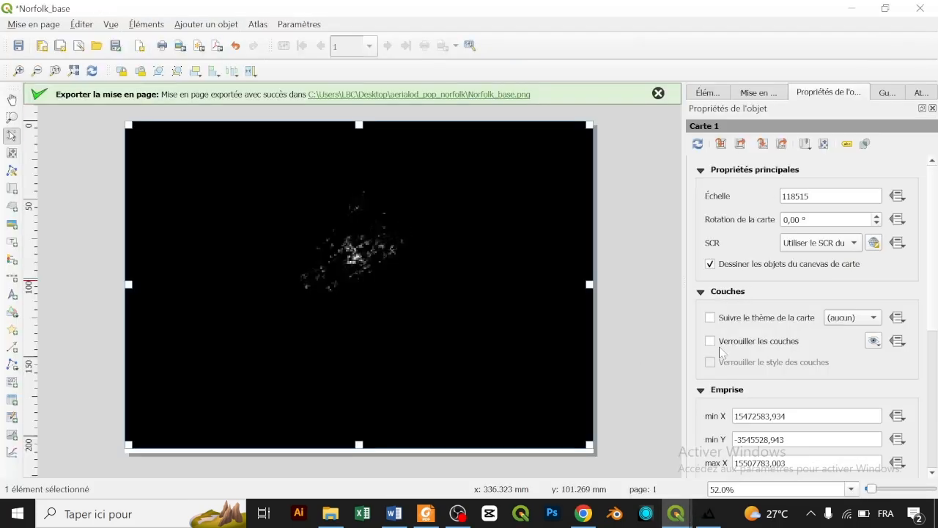
click(699, 144)
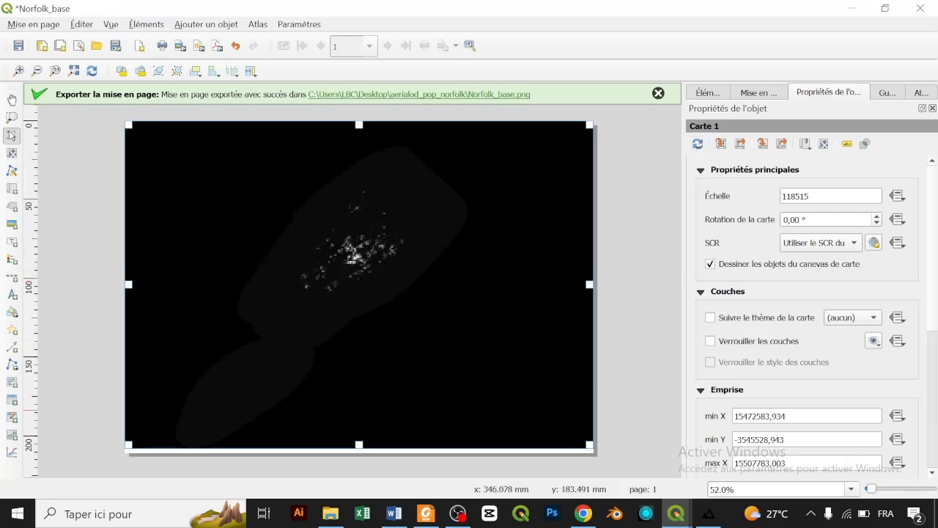
Return to the main QGIS window and render the raster as single-band pseudocolour with a grey colour ramp.
mouse_move(663, 509)
click(601, 450)
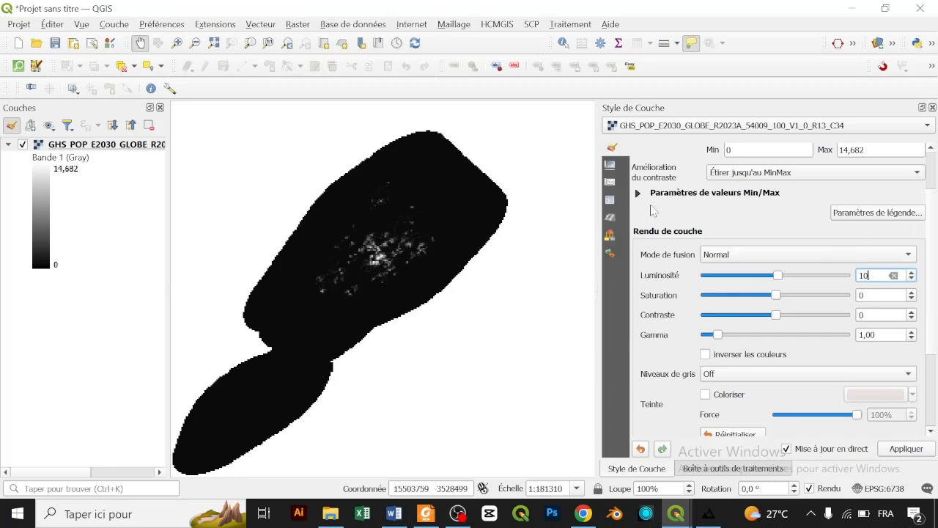
drag(931, 191, 933, 176)
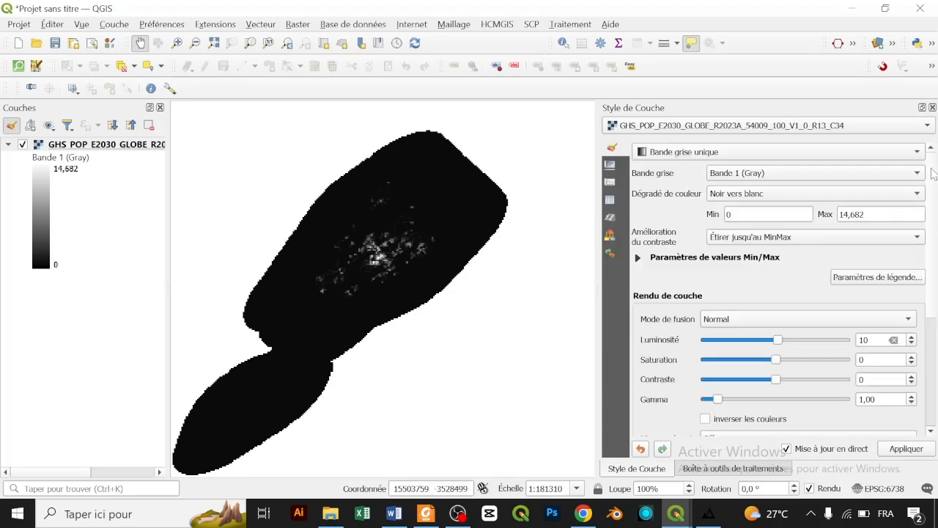
click(786, 152)
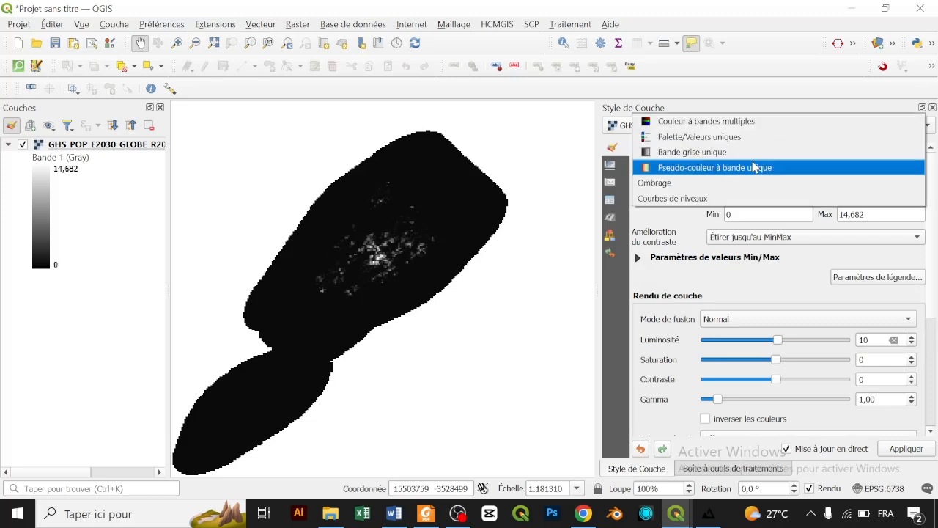
click(754, 166)
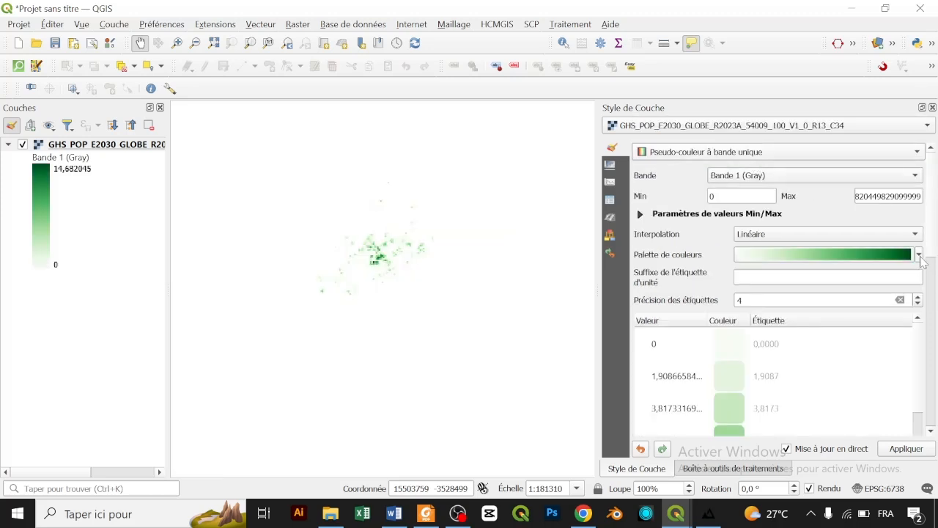
click(918, 255)
click(742, 81)
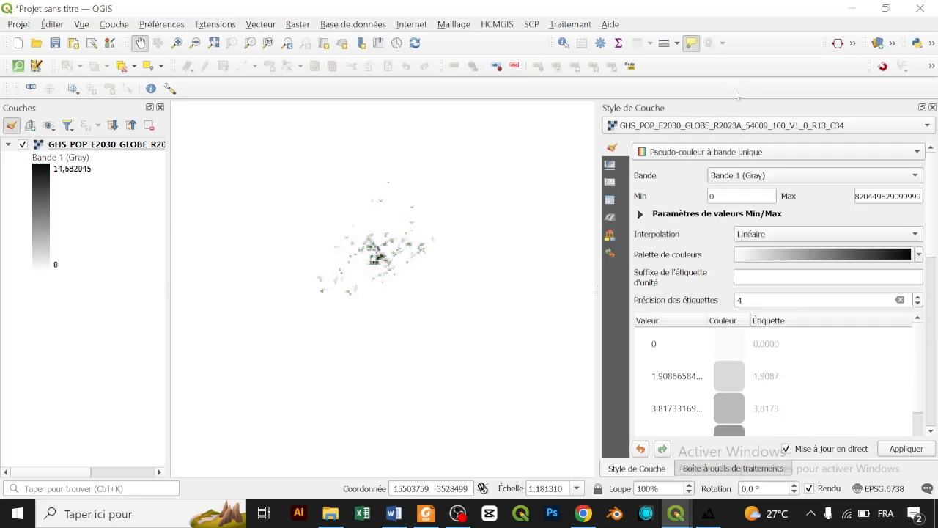
Reset the raster's brightness adjustment and invert the grey ramp to run from black to white.
scroll(850, 320, down, 10)
click(705, 407)
scroll(921, 246, up, 5)
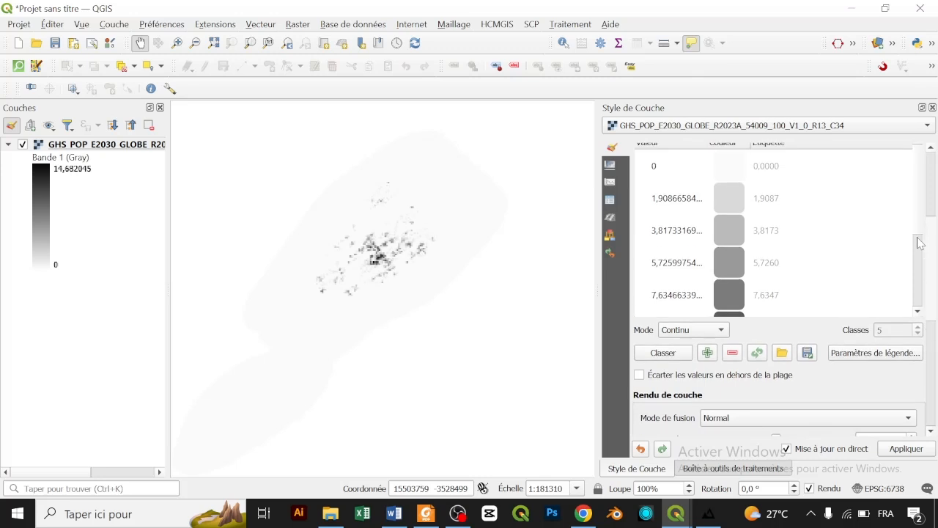
scroll(921, 247, up, 3)
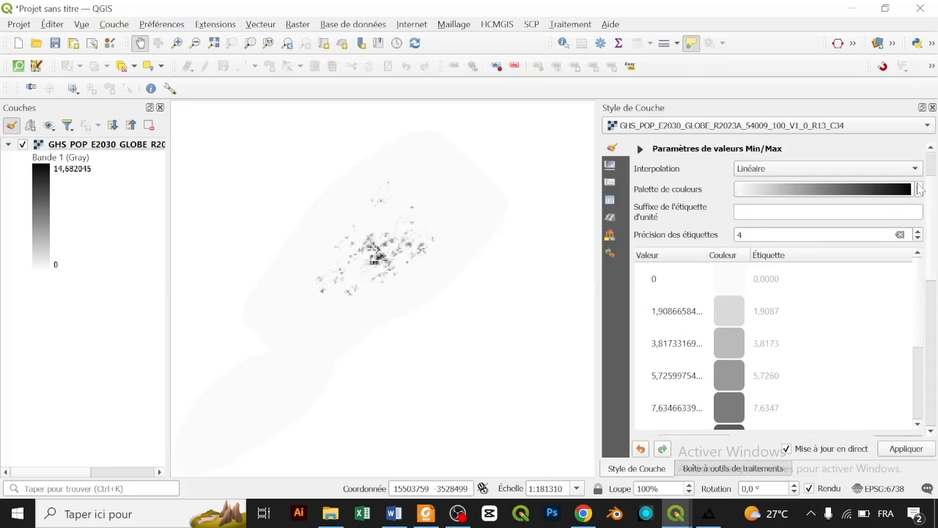
click(920, 189)
click(796, 11)
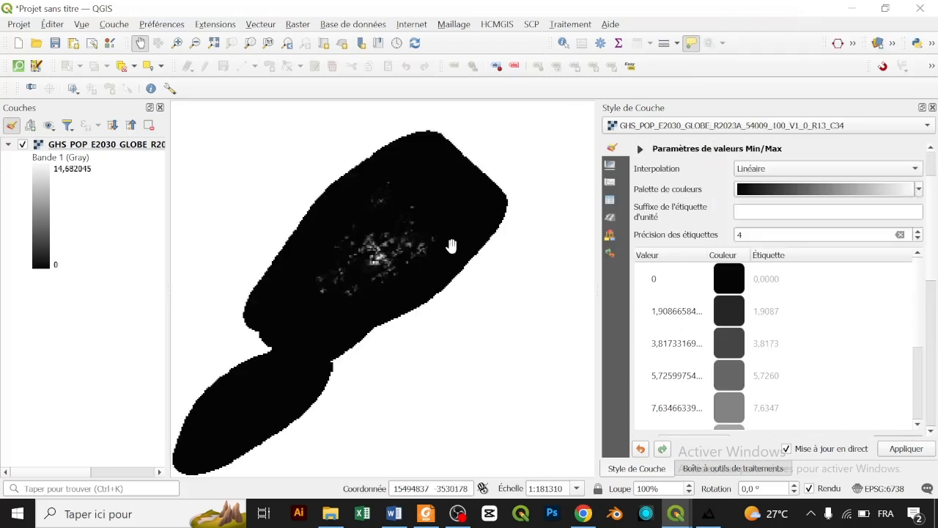
Set the first stop of the raster's colour ramp to dark grey #262626.
click(812, 192)
click(165, 106)
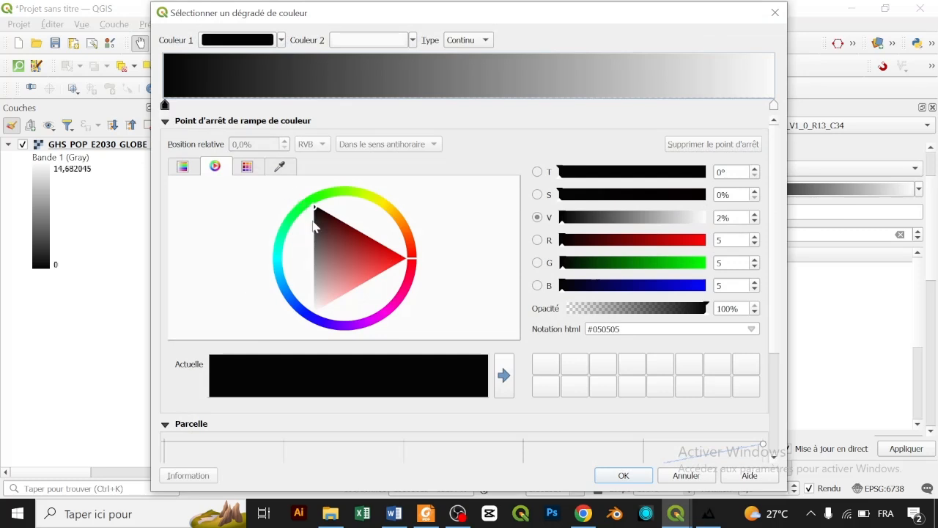
drag(310, 225, 314, 220)
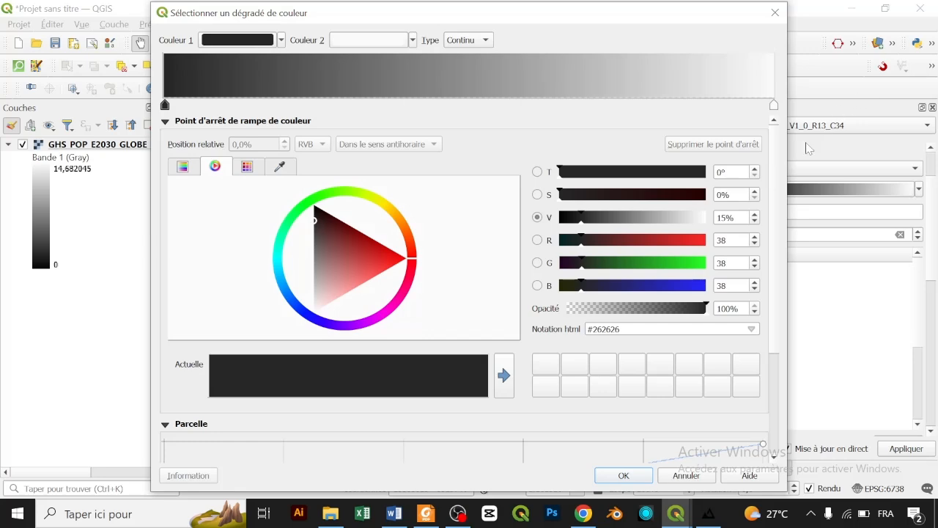
click(642, 478)
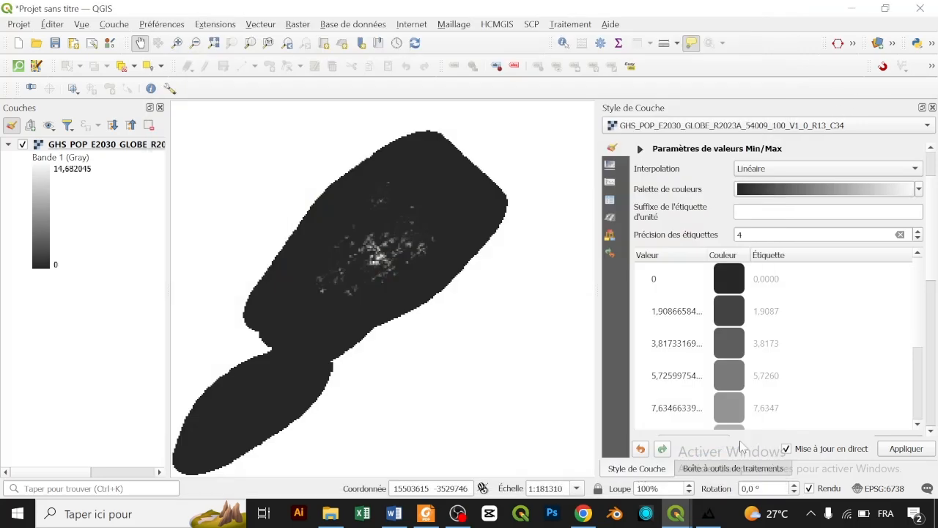
click(458, 513)
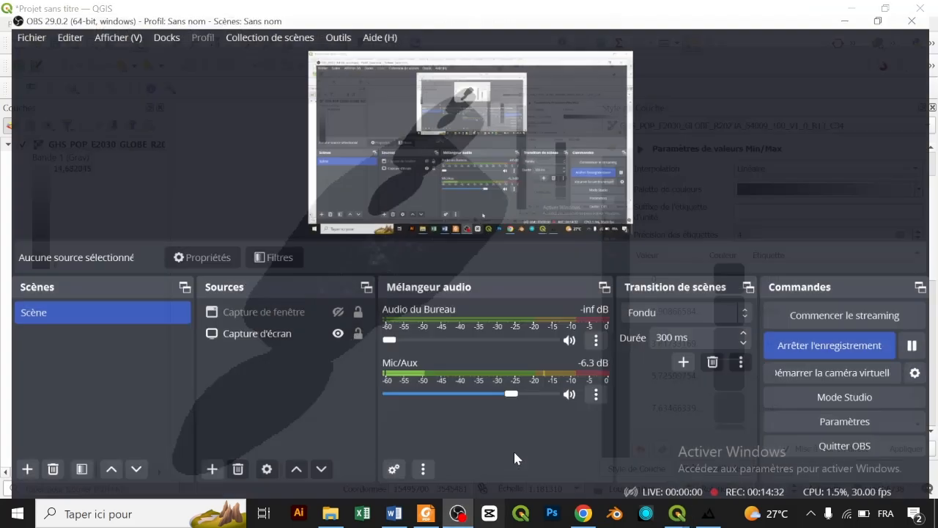
click(851, 8)
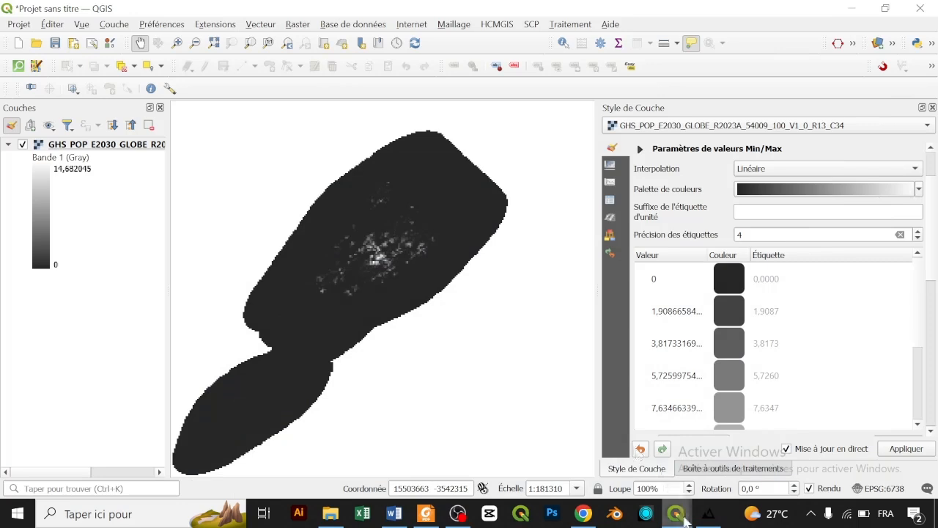
Refresh the map in the Norfolk_base layout and export it as a 300 dpi image, overwriting Norfolk_base.png.
mouse_move(676, 513)
click(743, 462)
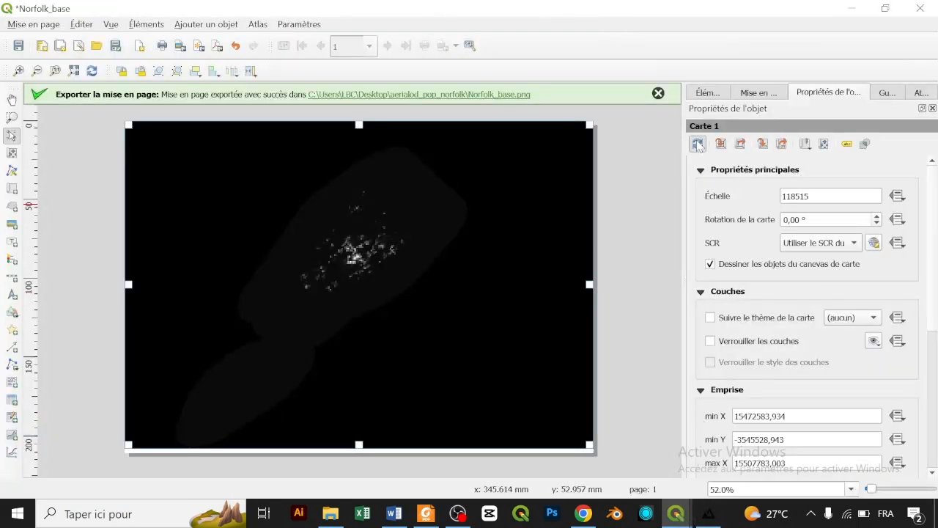
click(180, 46)
click(317, 344)
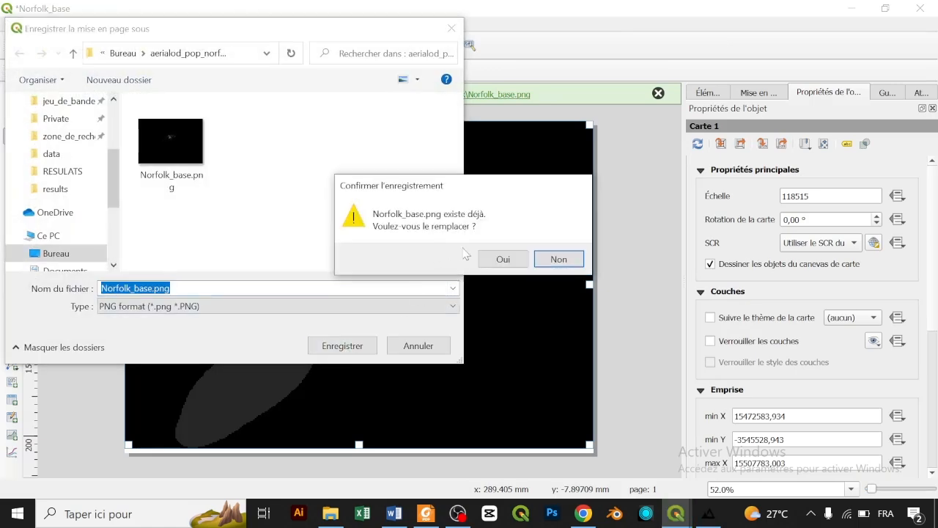
click(500, 258)
key(Return)
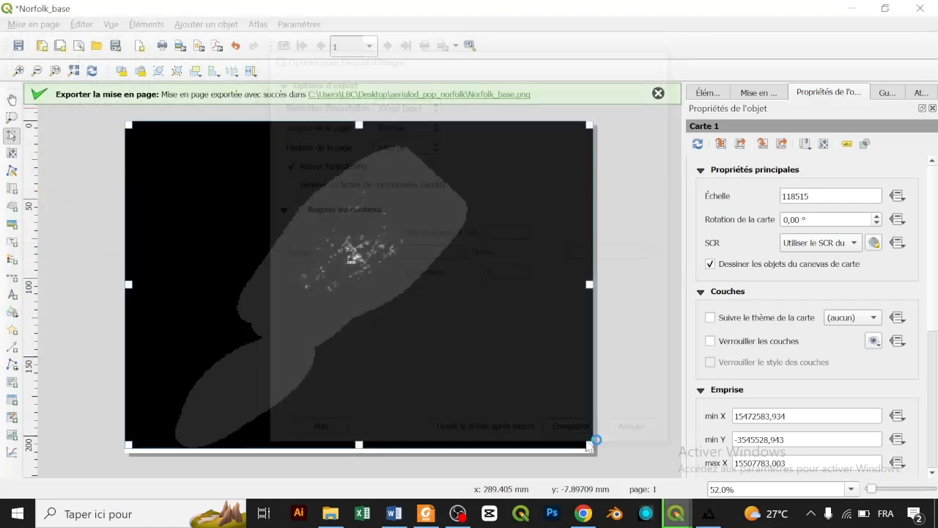
Switch to Aerialod and load the newly exported Norfolk_base.png as the height map.
click(710, 516)
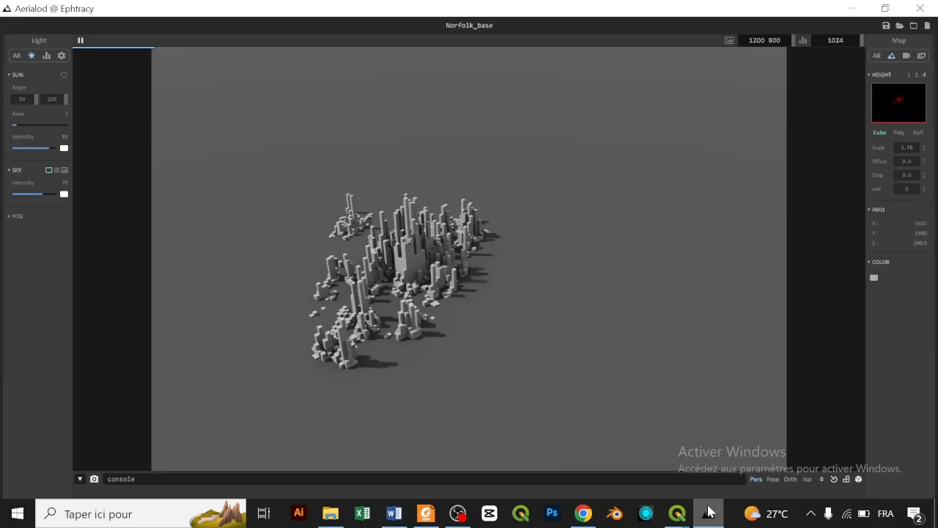
click(906, 110)
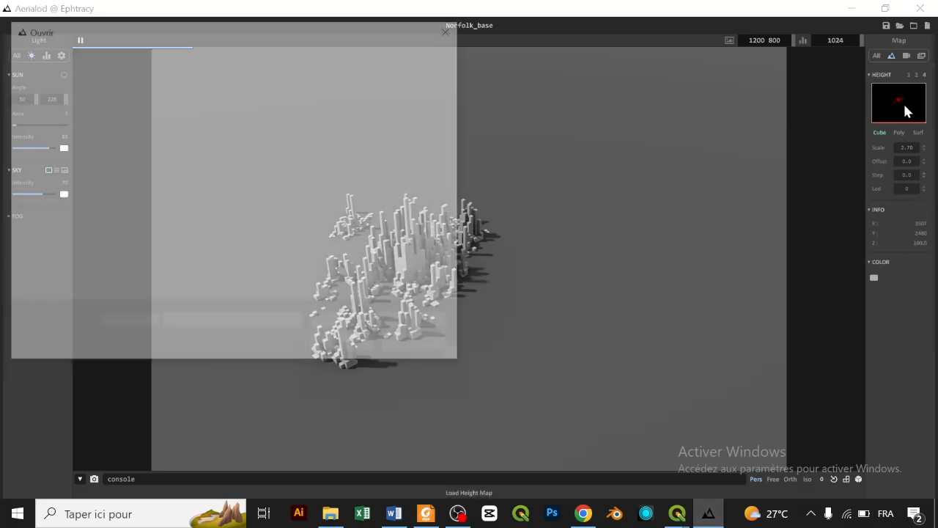
double_click(201, 137)
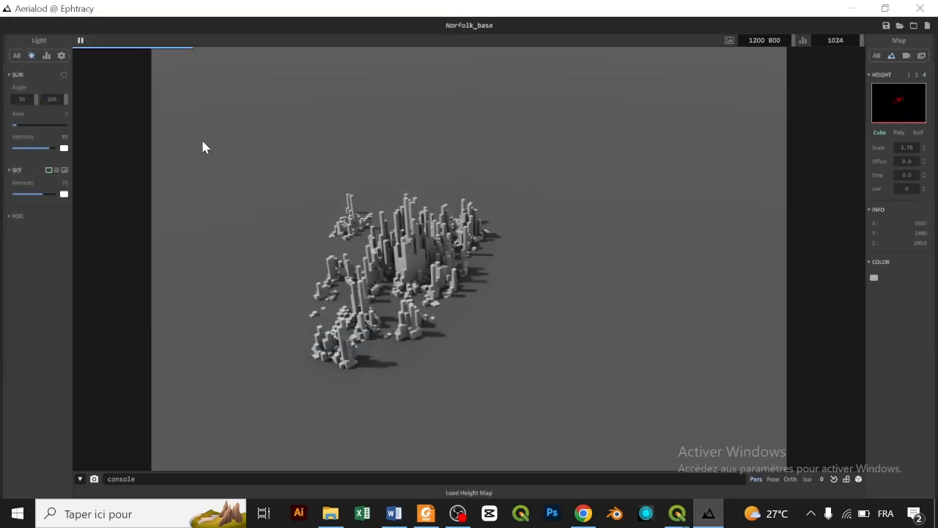
Examine the raised island base and its population columns from several angles and distances.
drag(485, 286, 576, 328)
scroll(483, 280, up, 3)
drag(475, 293, 470, 268)
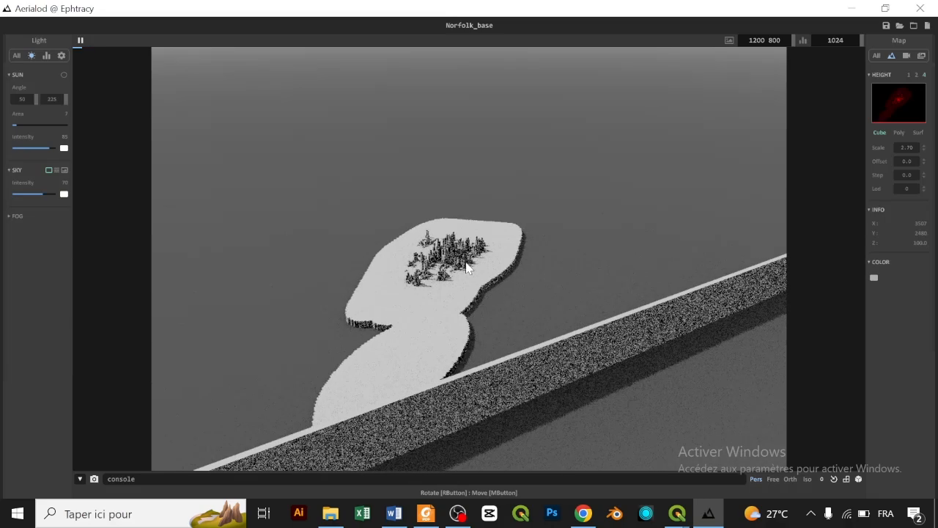
scroll(469, 269, up, 9)
drag(528, 349, 519, 320)
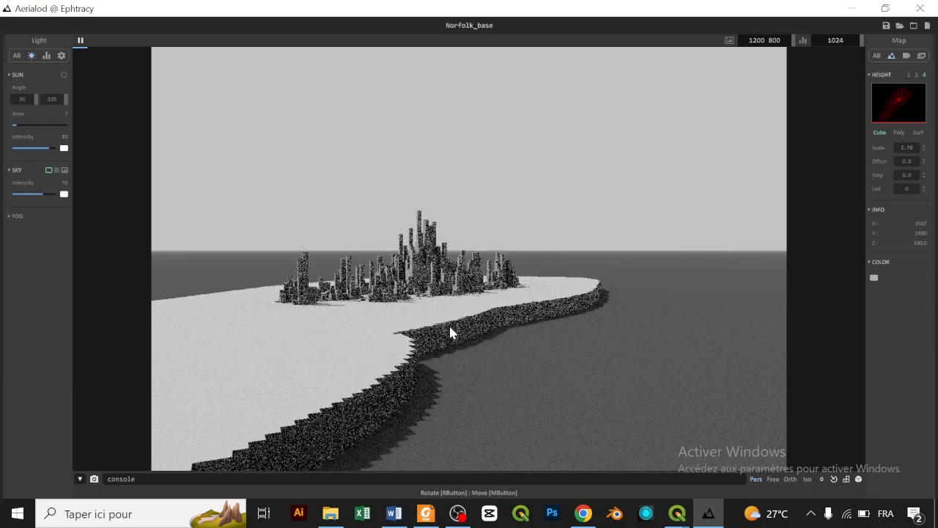
scroll(481, 346, up, 5)
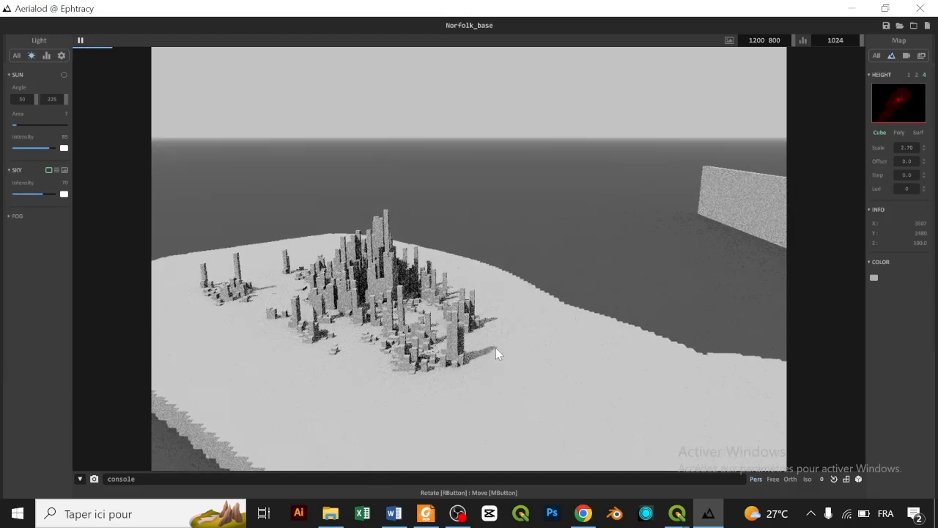
scroll(501, 356, down, 5)
drag(530, 356, 473, 348)
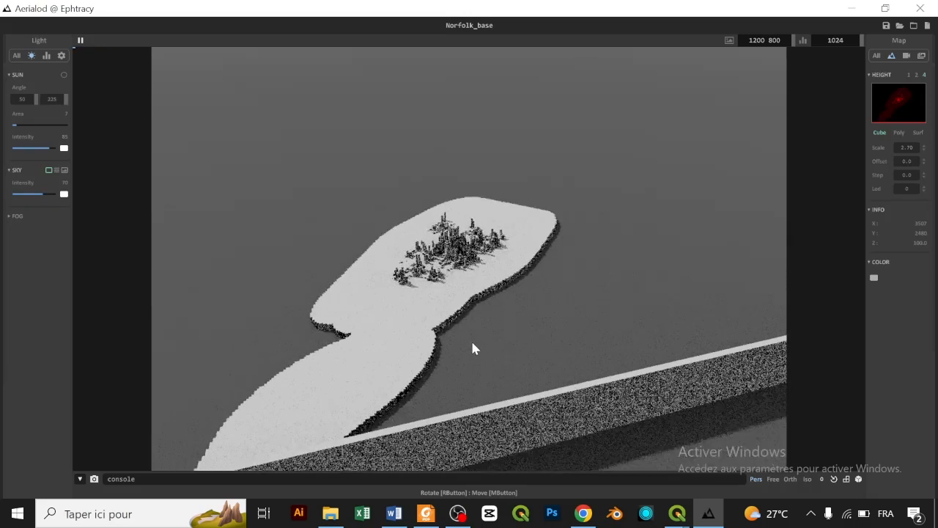
Switch to the QGIS project, set the first stop of the raster's colour ramp to near-black #050505, and view it in the Norfolk_base layout.
mouse_move(677, 513)
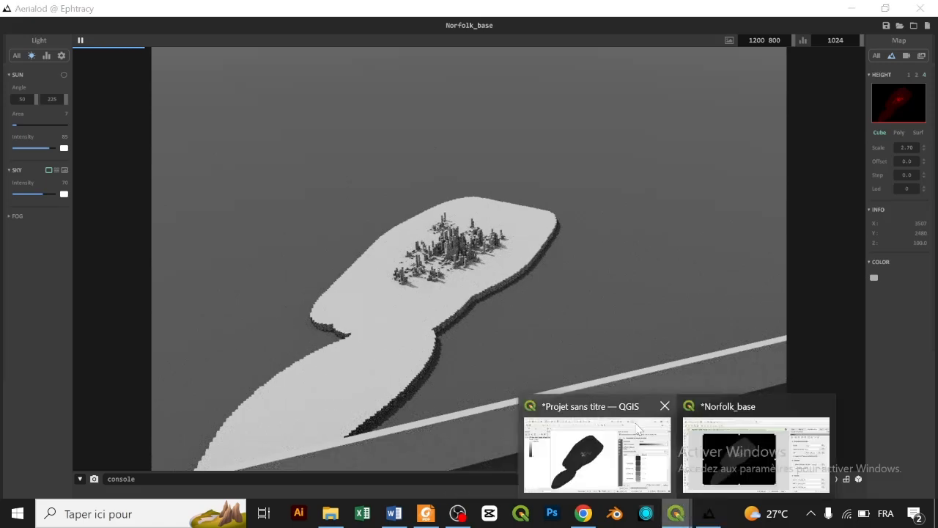
click(638, 430)
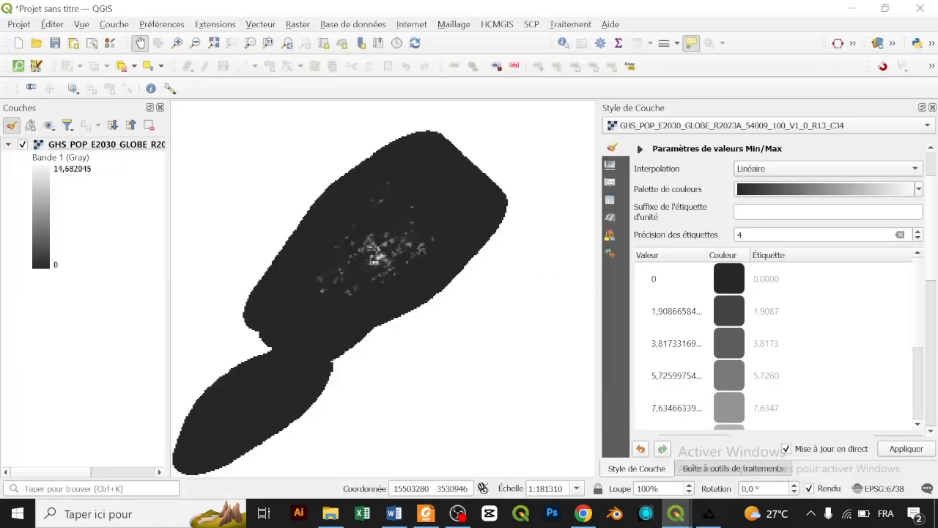
click(764, 189)
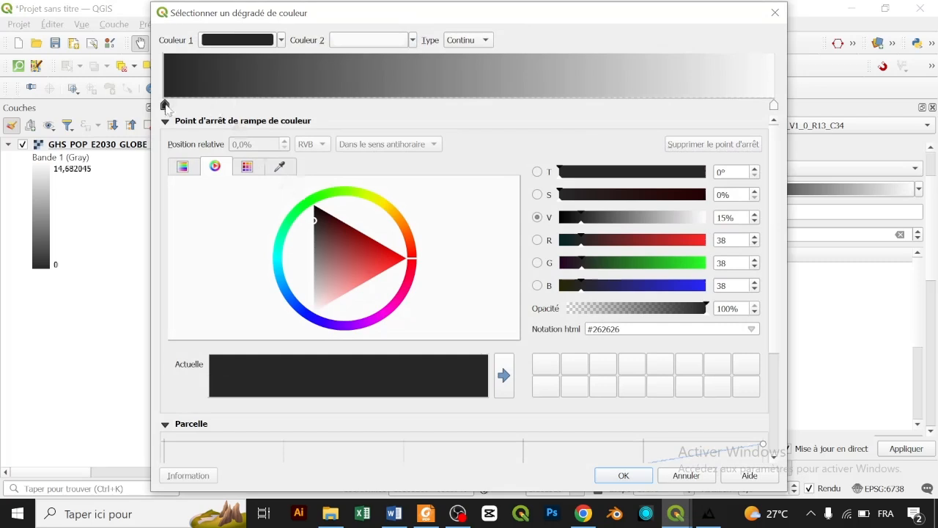
click(315, 212)
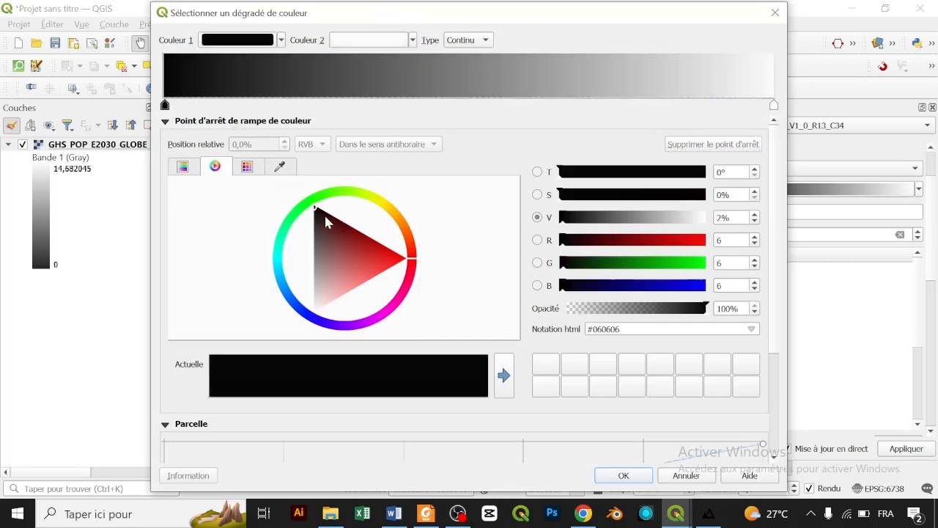
click(308, 196)
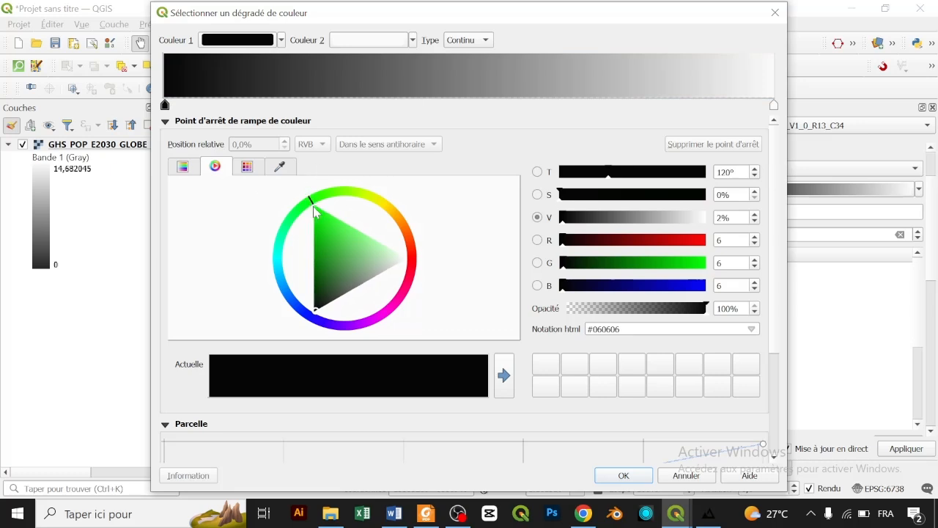
click(316, 314)
click(755, 214)
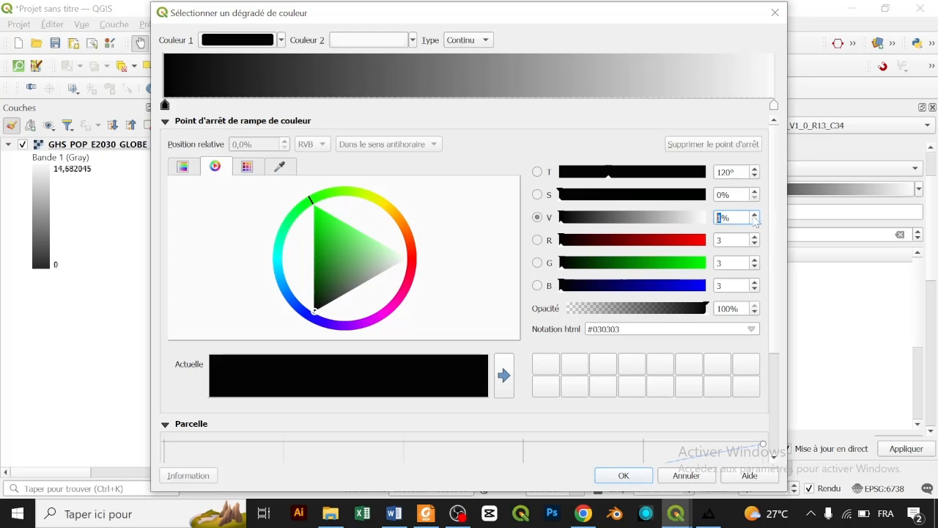
click(649, 478)
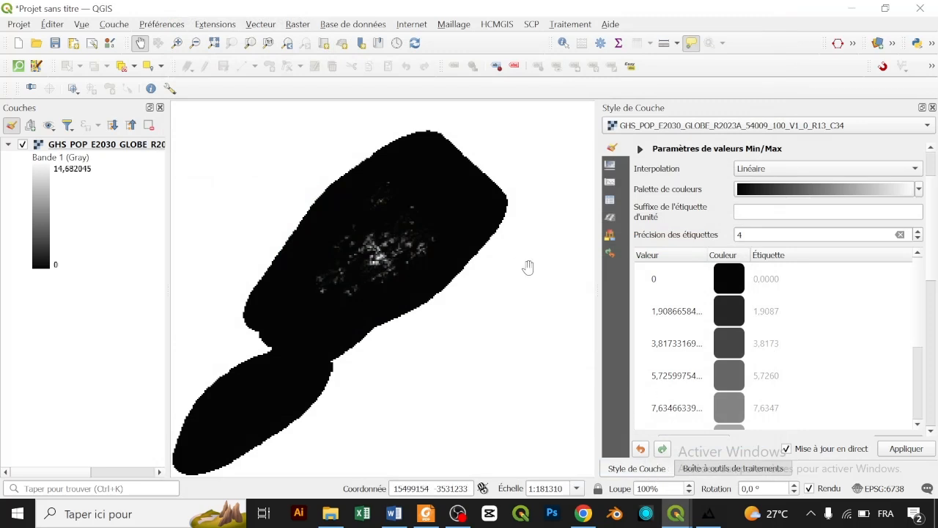
click(676, 513)
click(708, 445)
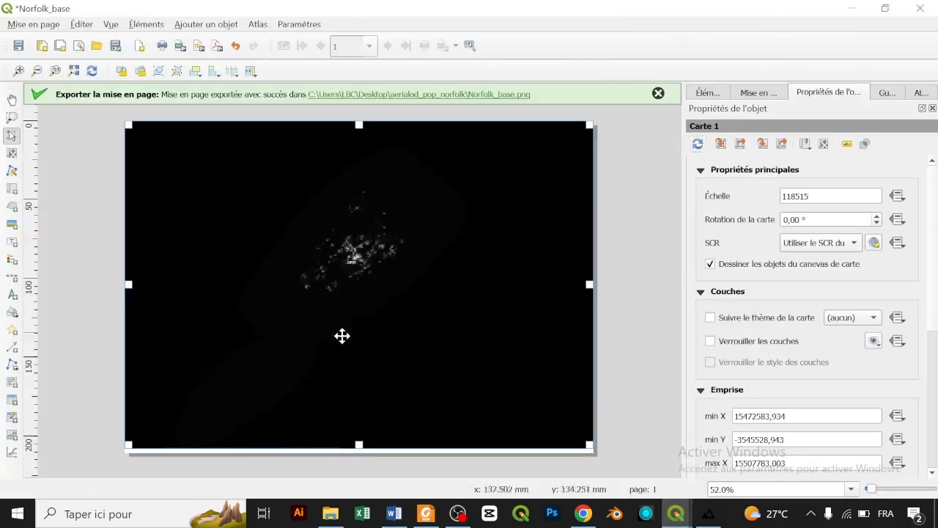
Return to the QGIS project and set the colour ramp's first stop to 6% brightness, #0f0f0f.
mouse_move(674, 513)
click(596, 450)
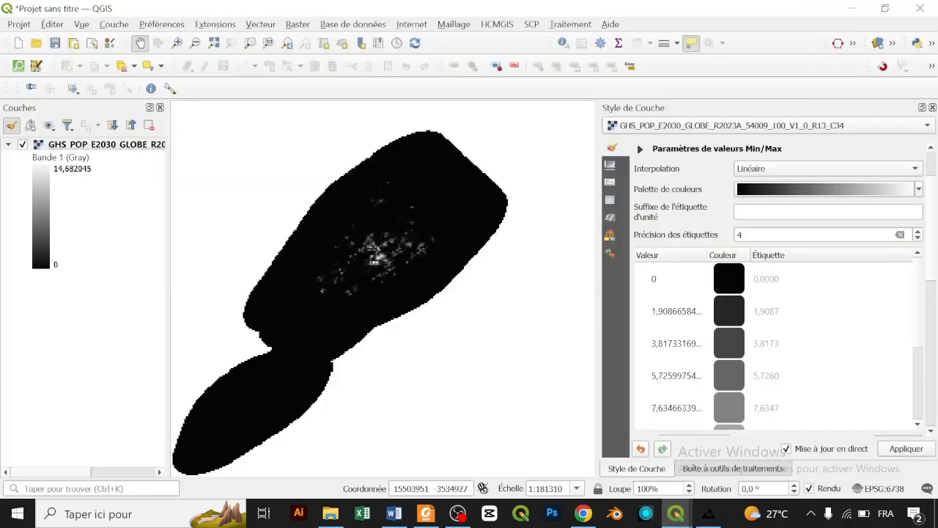
click(763, 194)
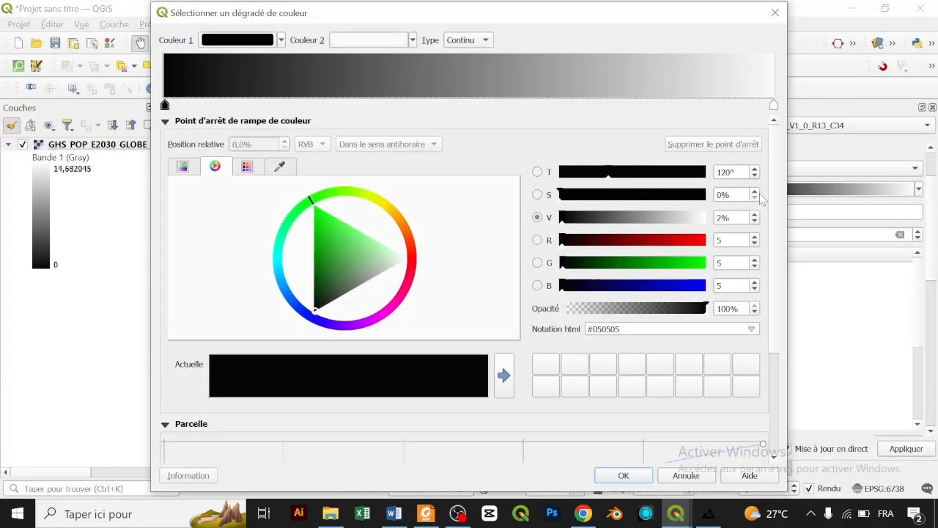
click(755, 215)
click(755, 215)
click(756, 215)
click(755, 215)
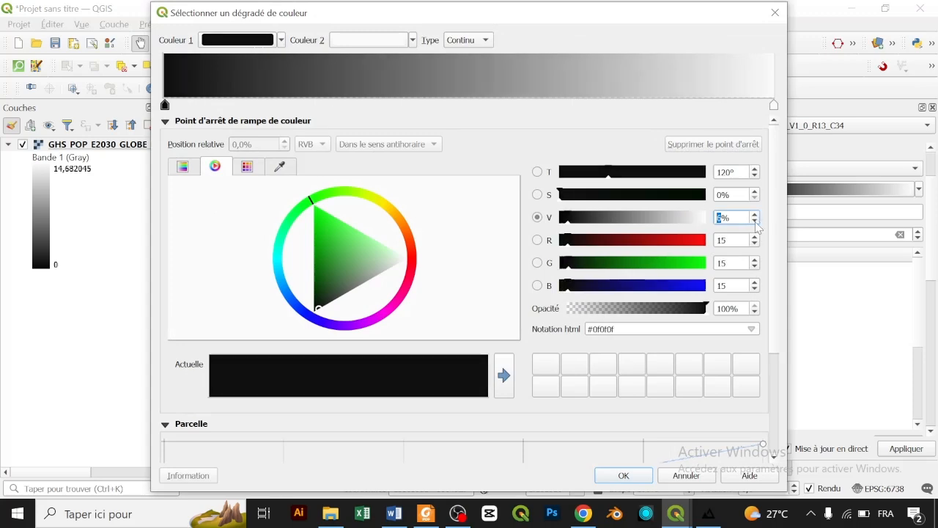
click(636, 476)
Refresh the map in the Norfolk_base layout and export it again at 300 dpi, replacing the existing Norfolk_base.png.
mouse_move(674, 513)
click(733, 458)
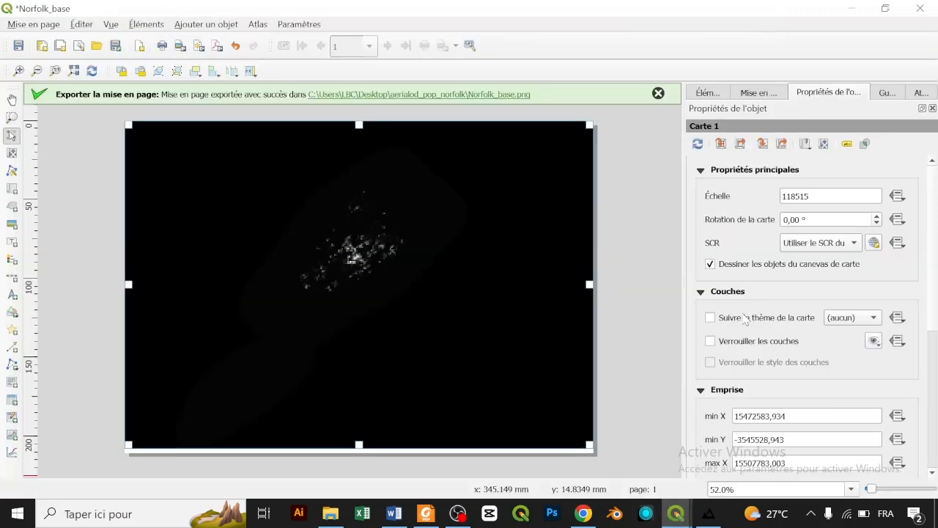
click(697, 147)
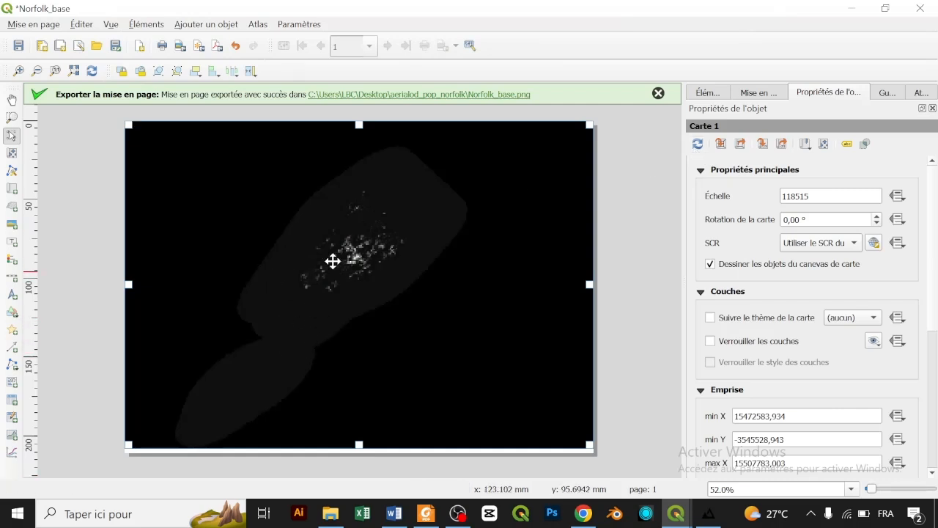
click(180, 45)
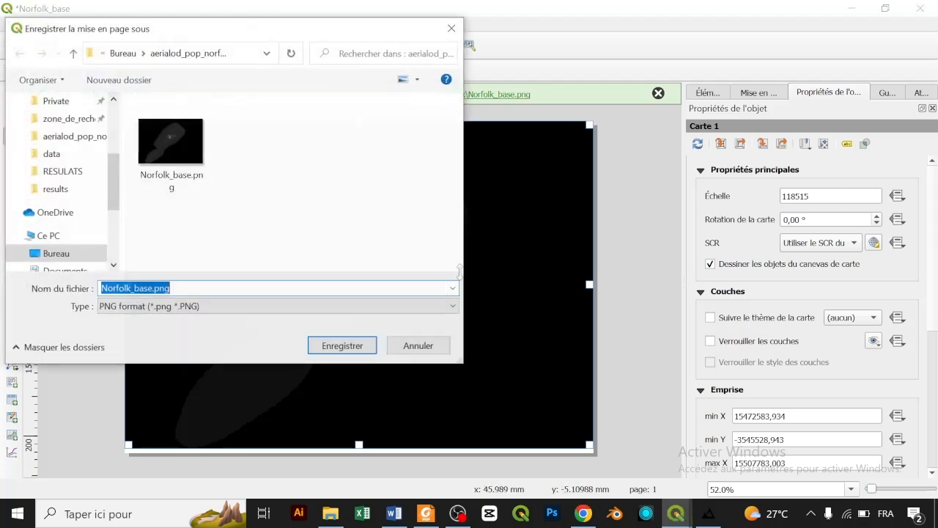
click(360, 345)
click(497, 263)
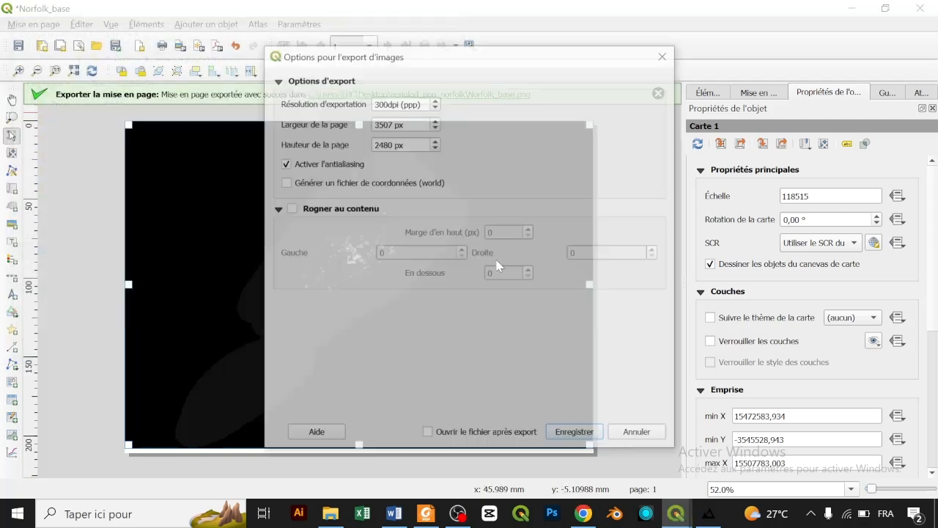
click(578, 436)
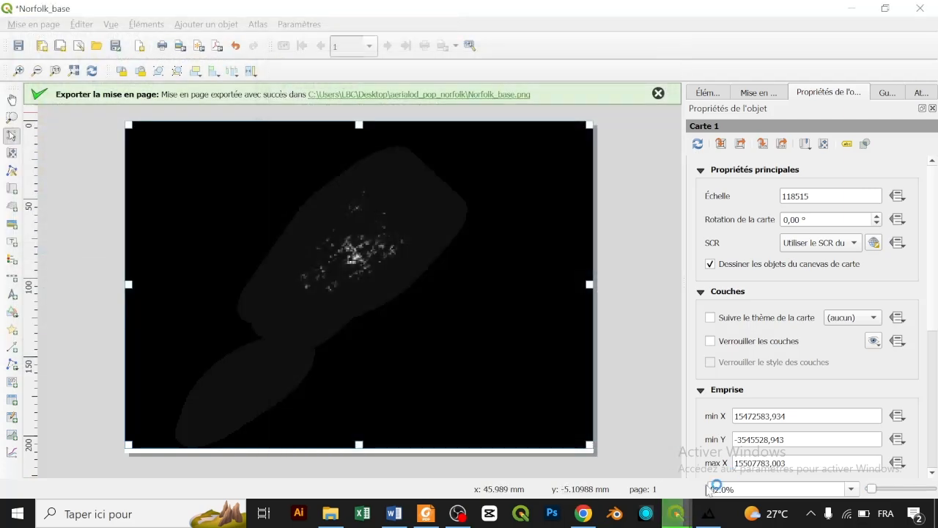
Switch to Aerialod, reload Norfolk_base.png as the height map, and inspect the island from above and at a low angle.
click(708, 513)
click(891, 97)
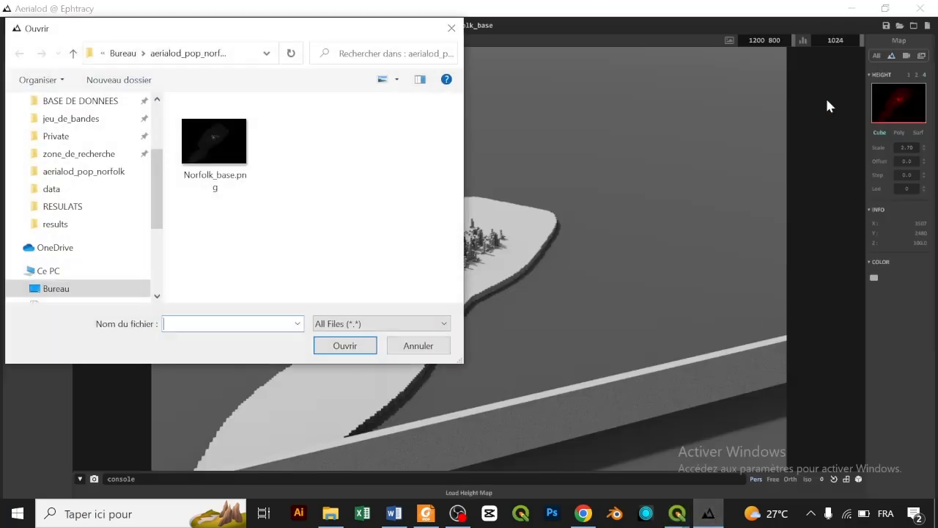
double_click(236, 142)
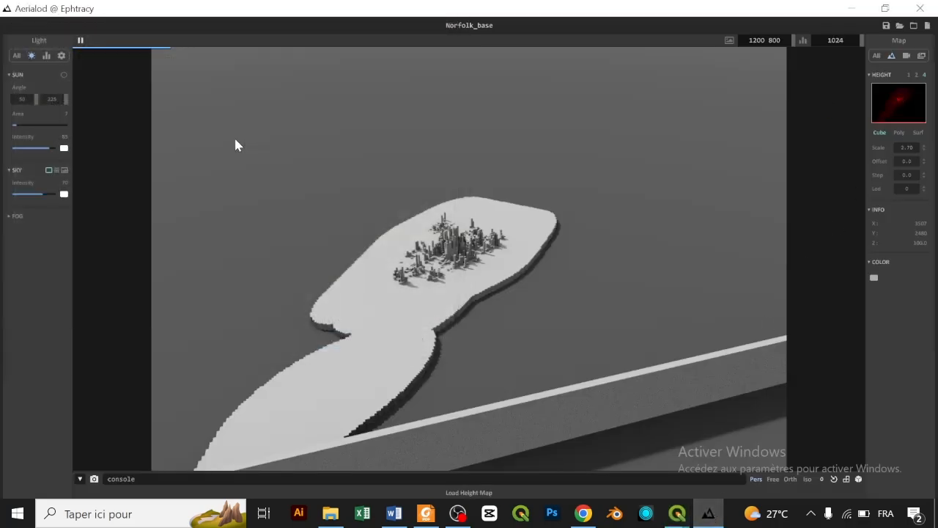
drag(317, 184, 445, 264)
scroll(445, 264, up, 7)
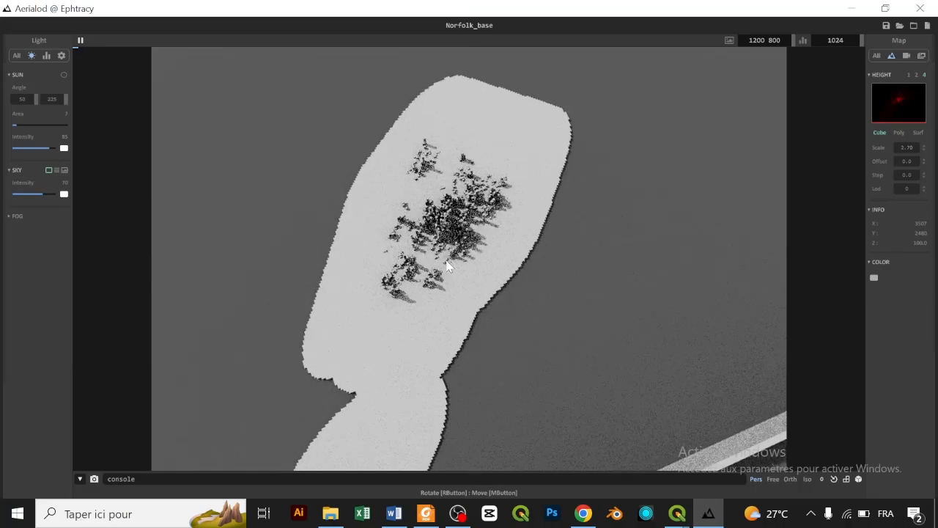
drag(494, 316, 552, 241)
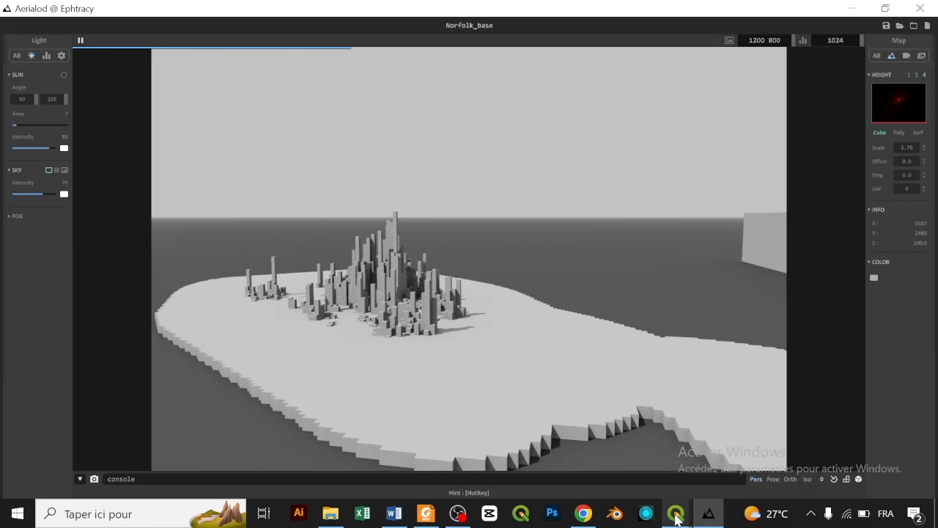
Switch to the QGIS project, invert the population raster's colour ramp, and invert it back to dark-to-light.
mouse_move(676, 515)
click(627, 461)
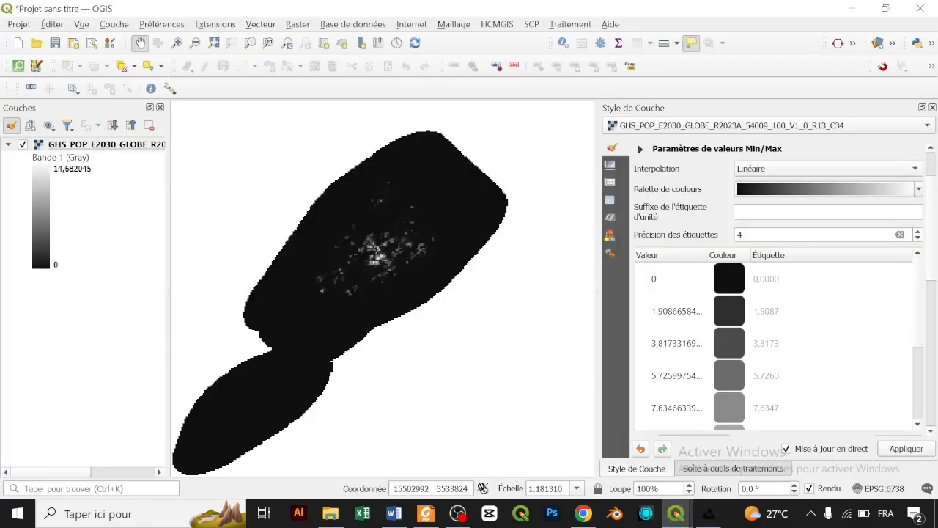
click(917, 190)
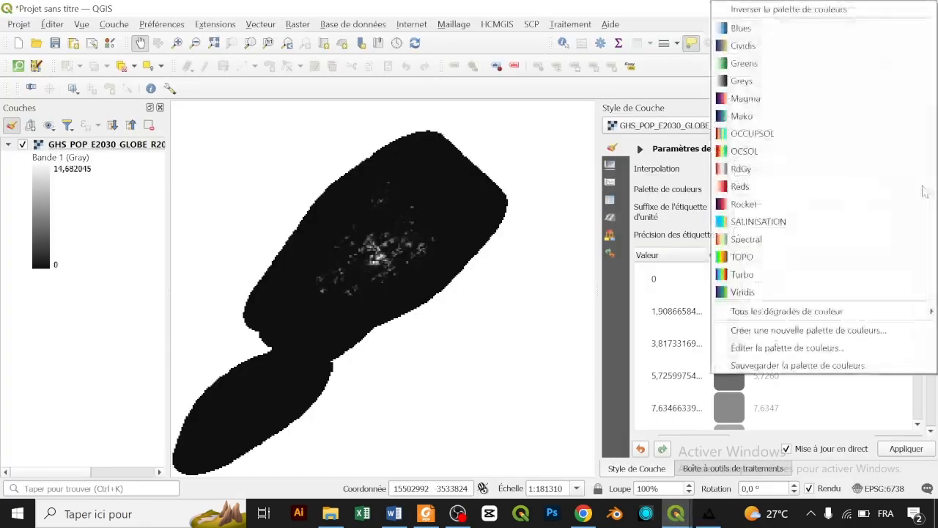
click(788, 9)
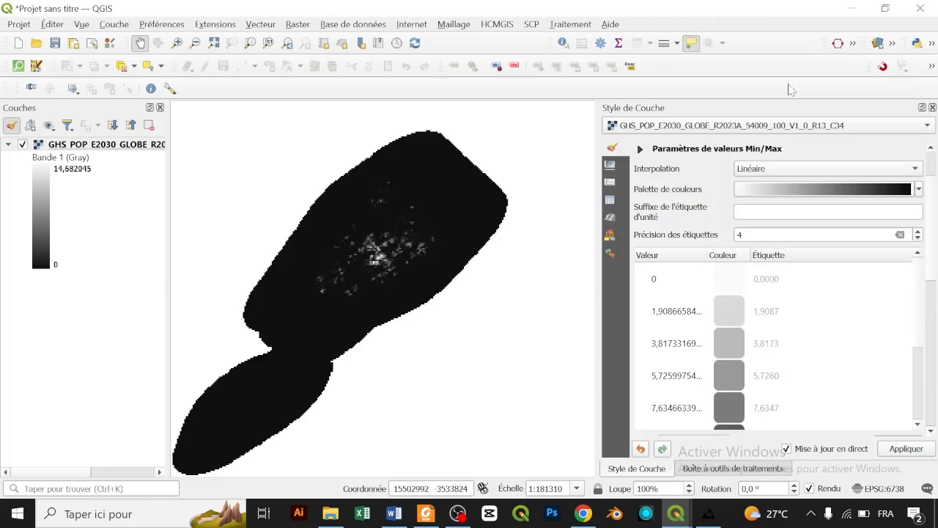
click(919, 190)
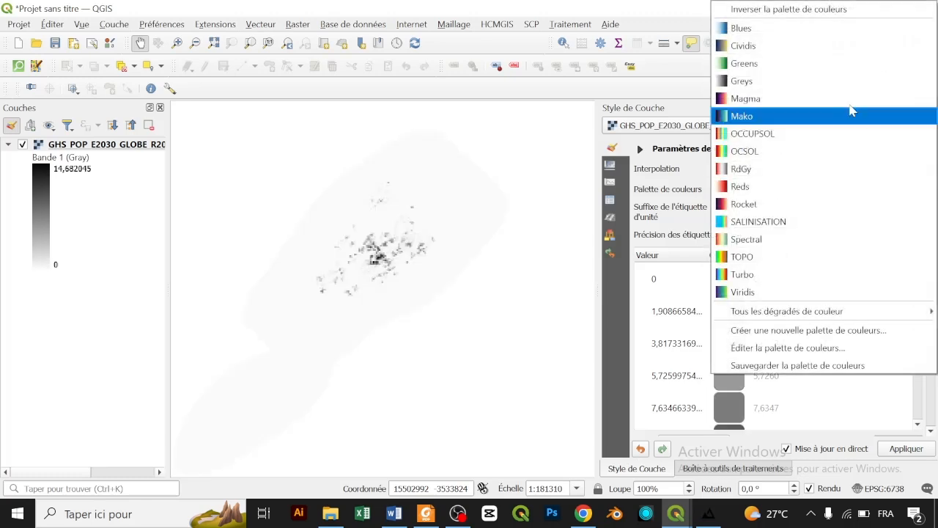
click(815, 15)
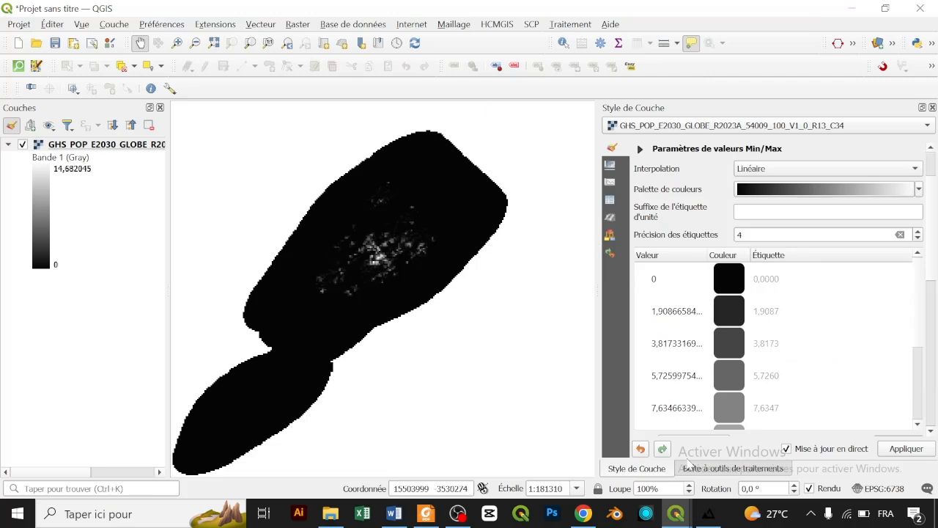
Switch to Aerialod and examine the Norfolk_base height model from above.
click(708, 513)
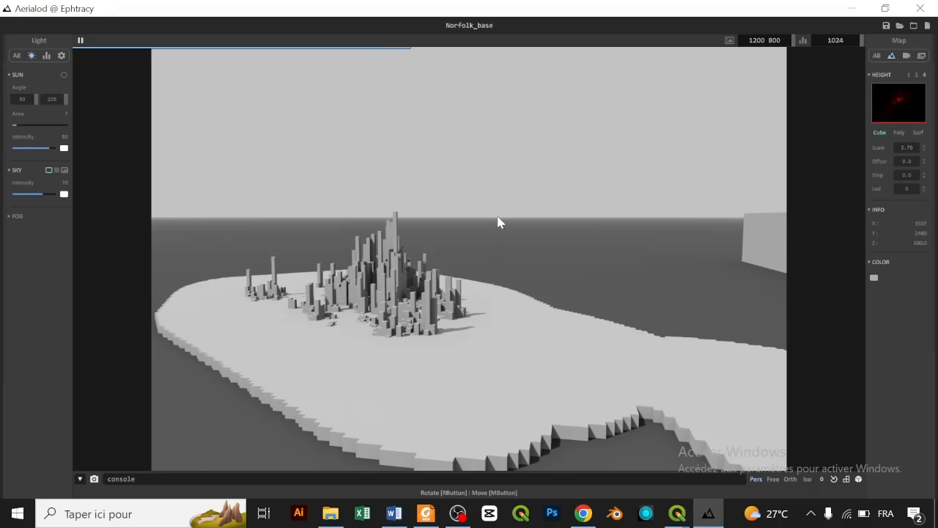
drag(513, 218, 503, 268)
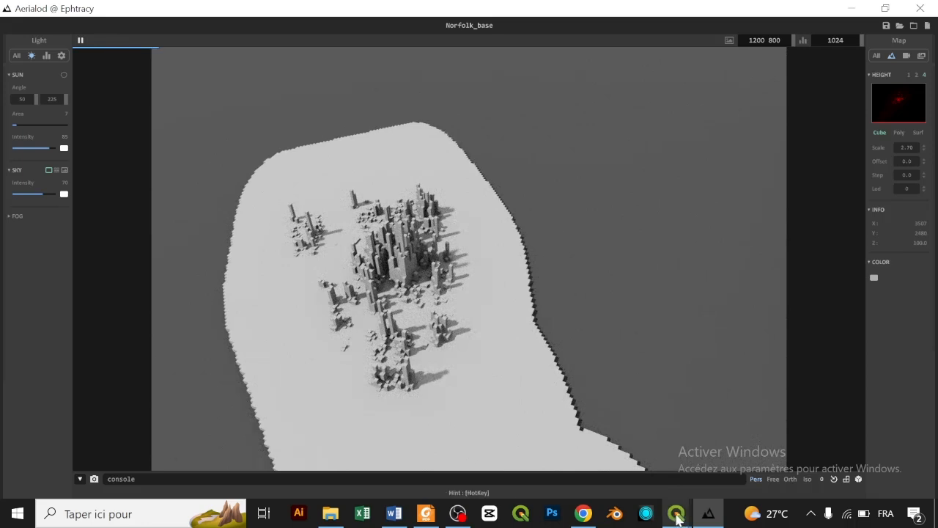
Switch to the Norfolk_base layout in QGIS, refresh the map and dismiss the export notification.
mouse_move(676, 513)
click(693, 458)
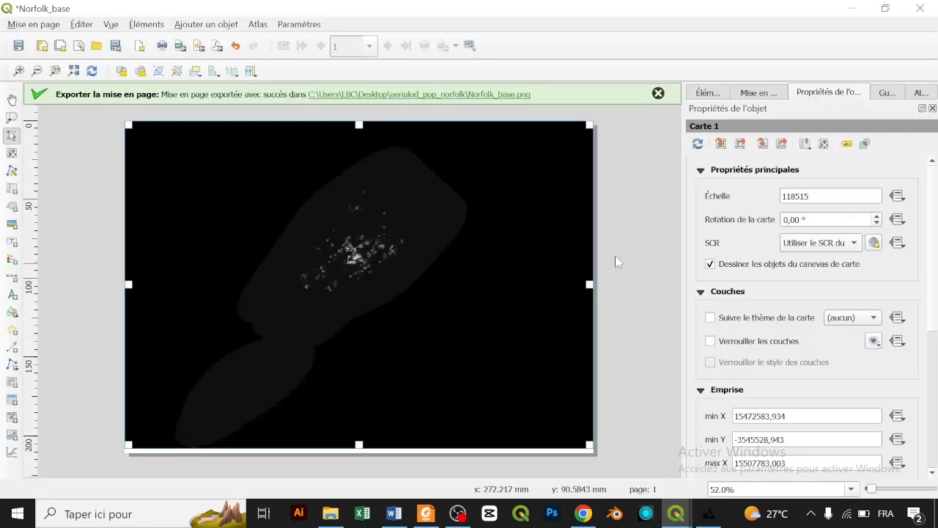
click(699, 144)
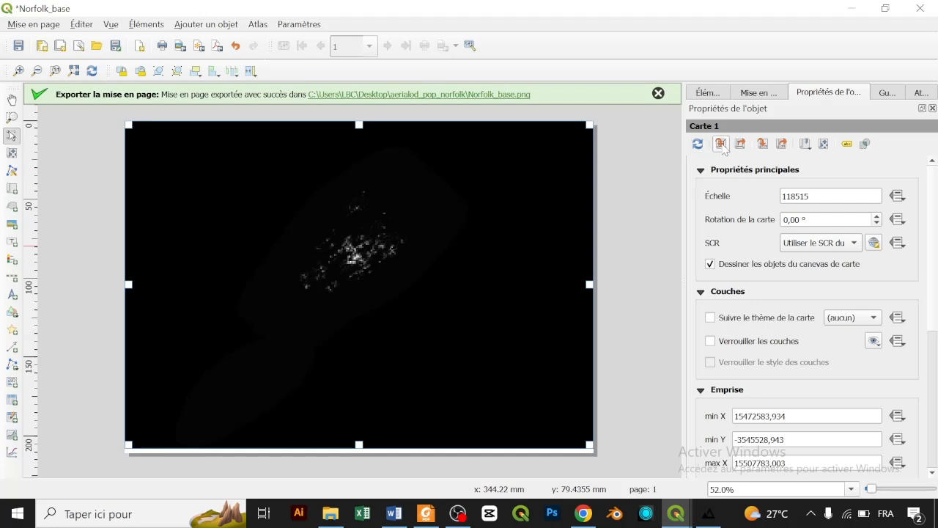
click(658, 93)
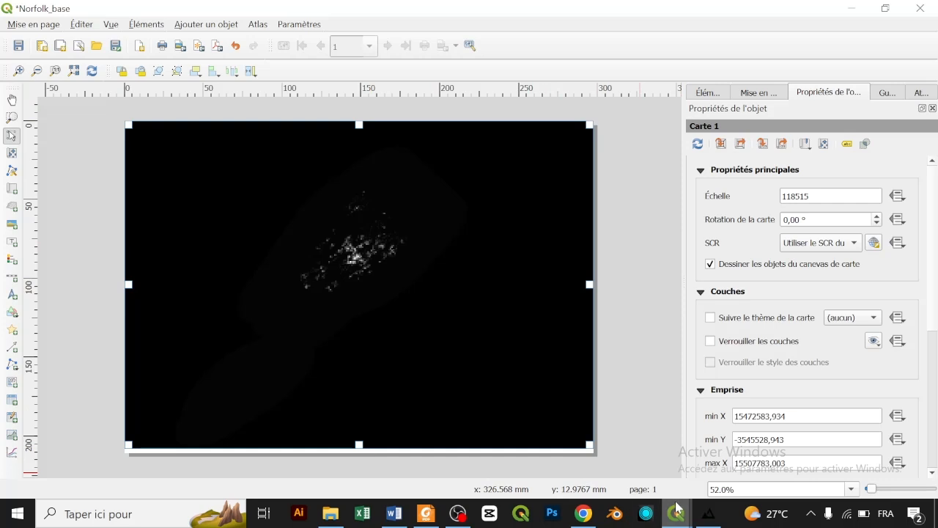
In the main QGIS window, zoom the canvas in on the populated northern part of the island raster.
mouse_move(675, 513)
click(601, 447)
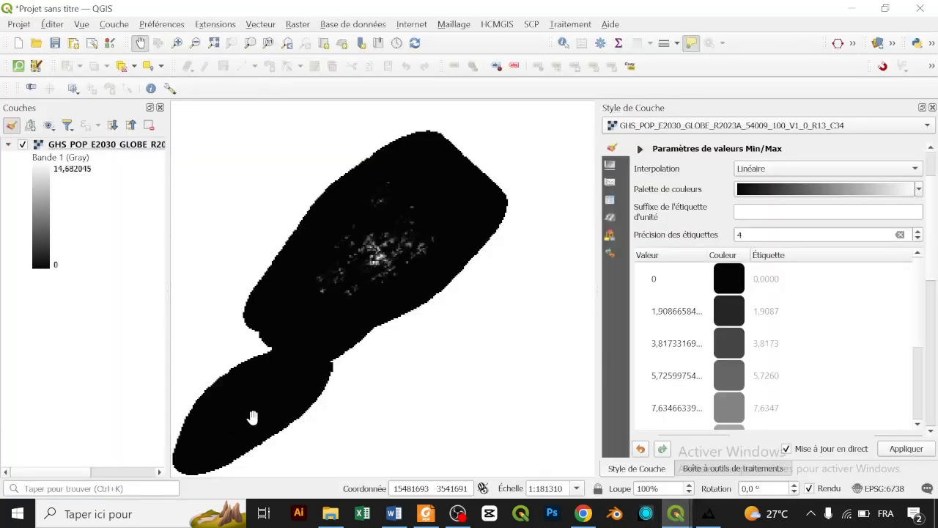
click(177, 43)
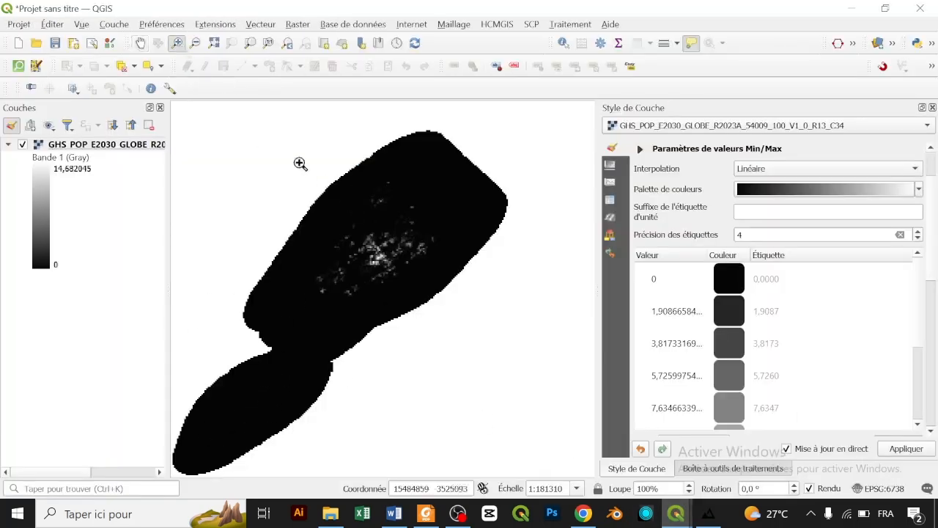
click(259, 146)
drag(259, 147, 465, 310)
click(287, 43)
click(286, 43)
click(247, 44)
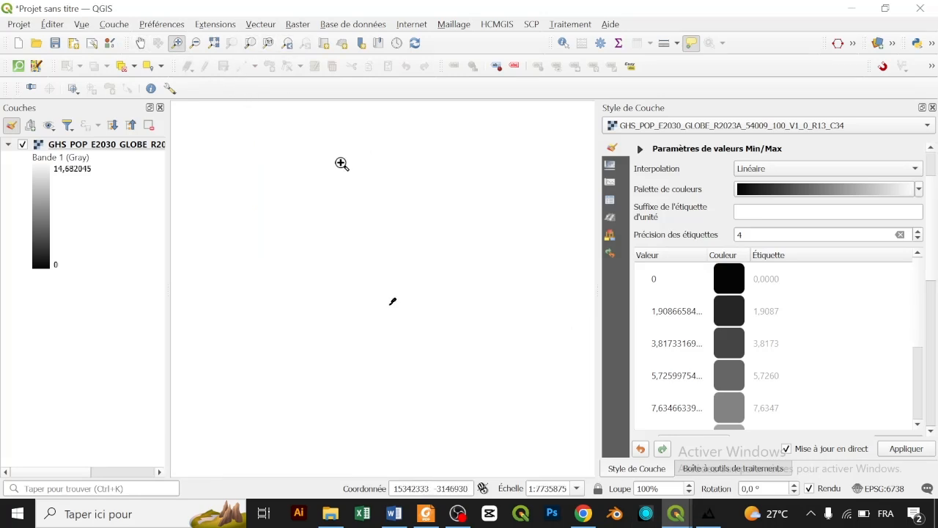
click(292, 45)
drag(266, 129, 502, 321)
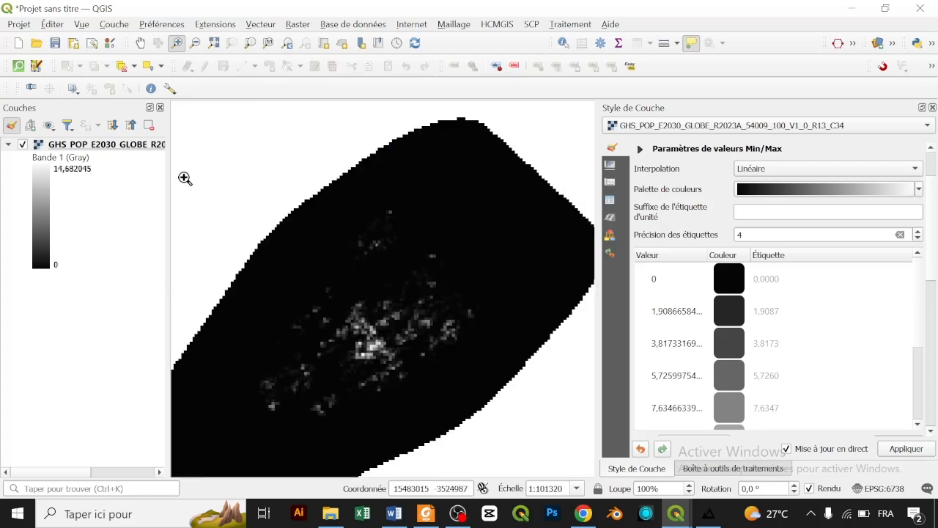
In the Norfolk_base layout, match Carte 1's extent to the main canvas and shift its content upward to centre the populated area.
click(677, 515)
click(731, 476)
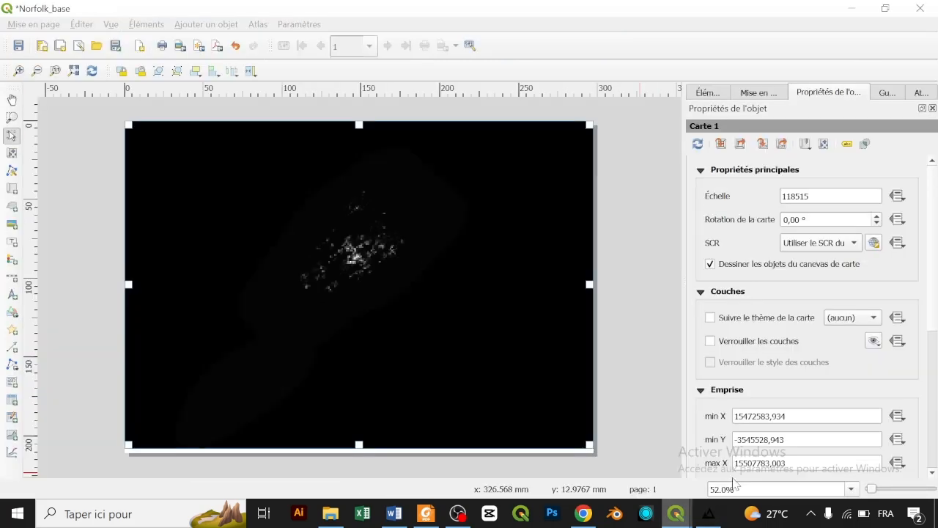
click(721, 145)
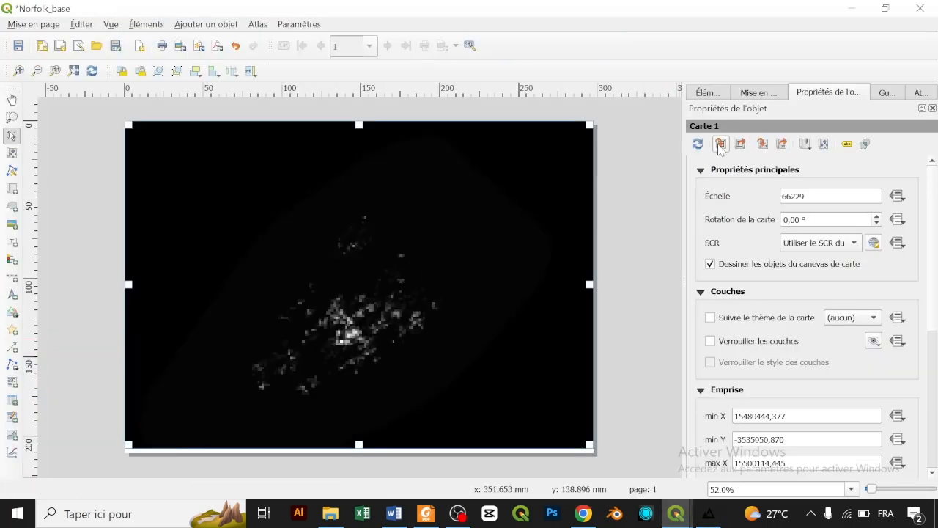
key(c)
drag(409, 270, 410, 254)
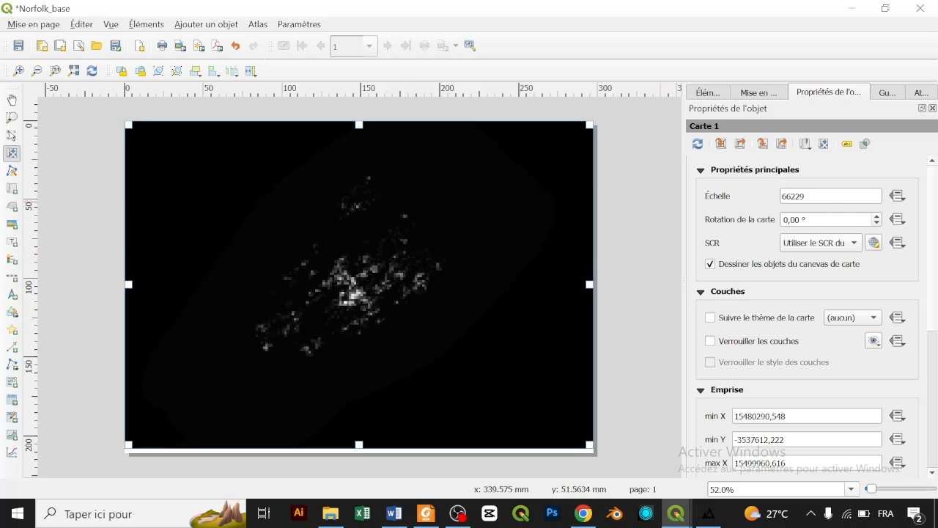
Set Carte 1's scale to 60000 and nudge the map content slightly to re-centre the populated area.
drag(787, 197, 806, 196)
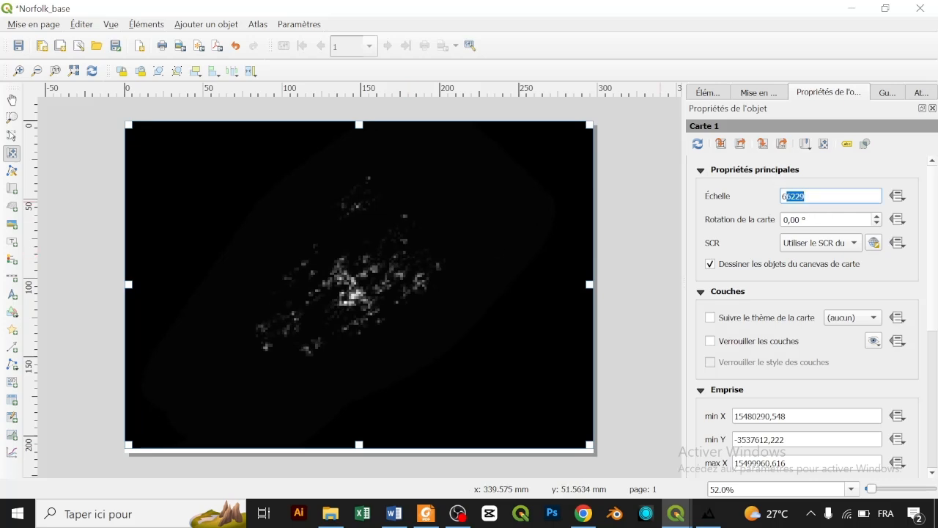
text(0000)
key(Return)
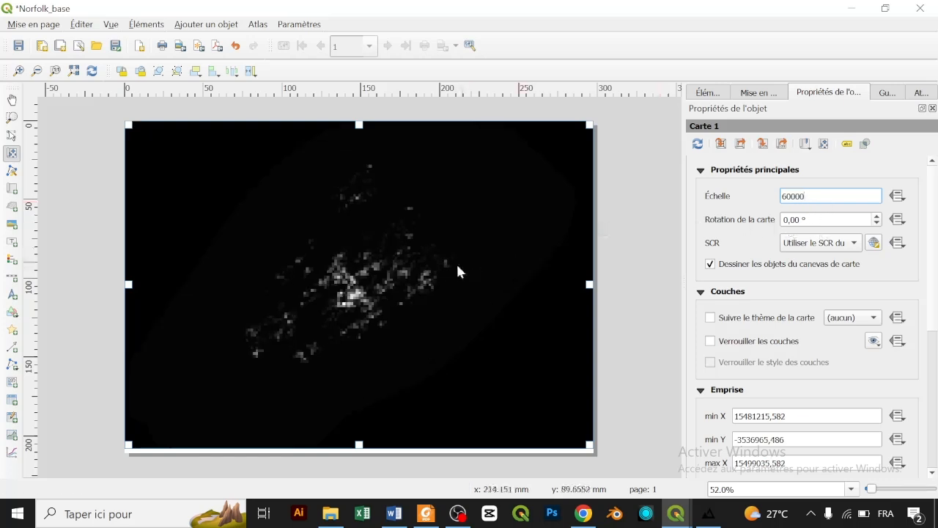
drag(413, 237, 420, 242)
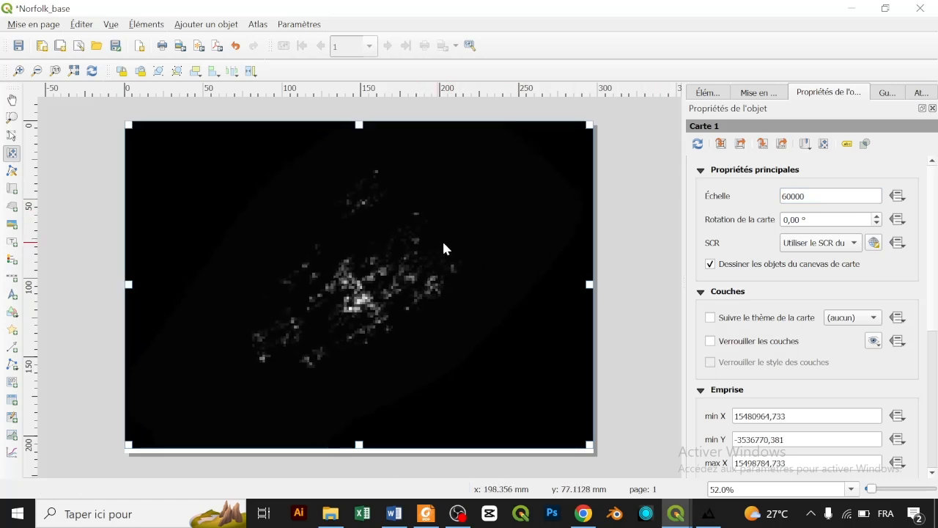
Add a scale bar for Carte 1 below the populated area on the page.
click(11, 135)
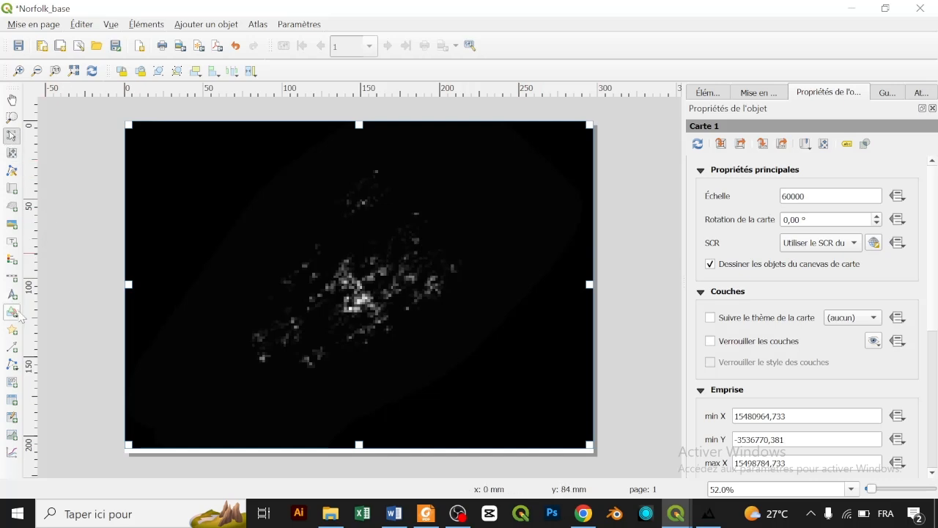
click(12, 277)
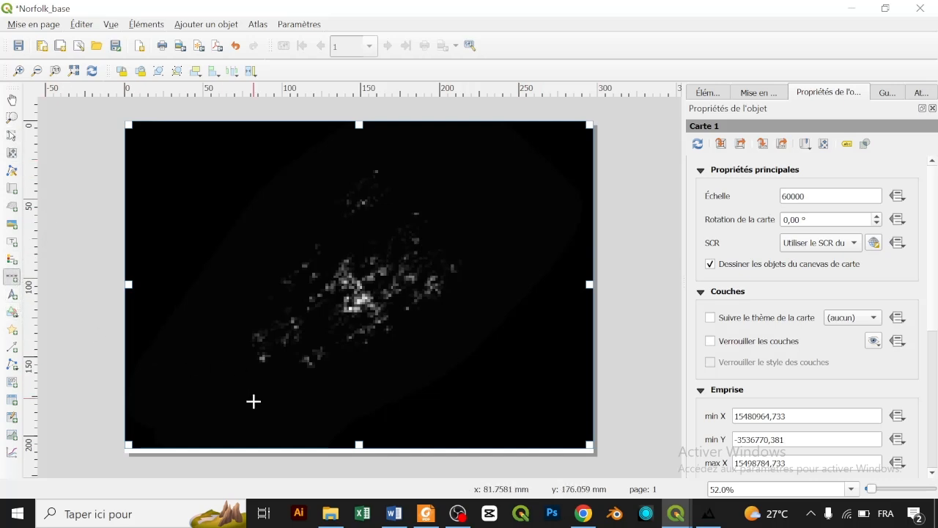
drag(253, 393, 324, 400)
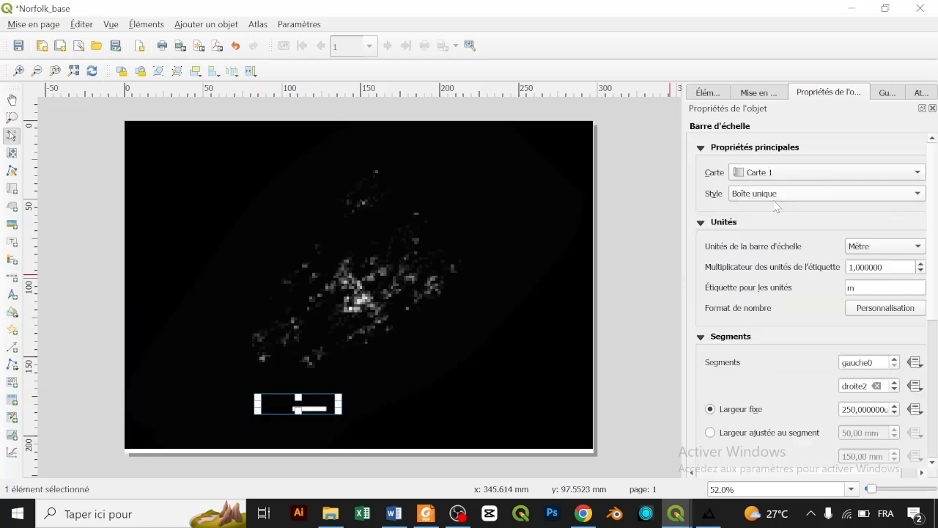
Set the scale bar's secondary fill to black, the same colour as its primary fill.
scroll(934, 204, down, 10)
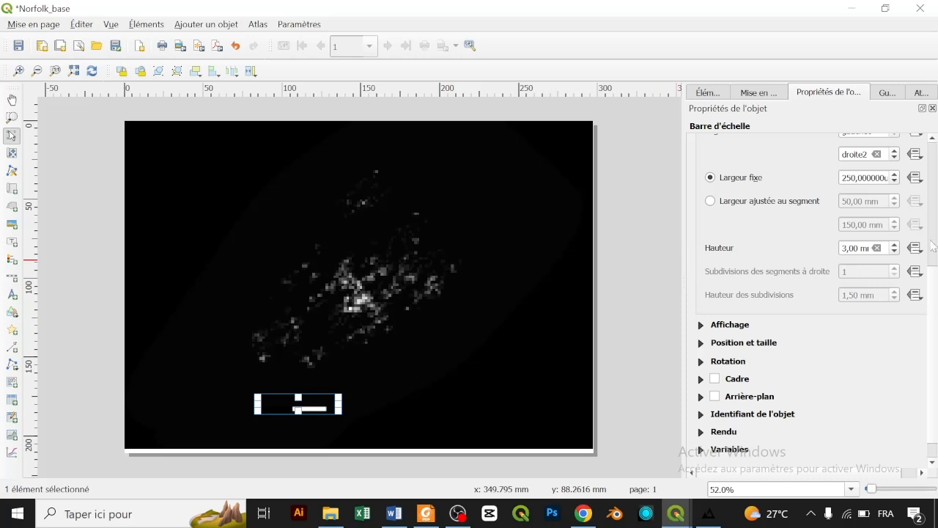
scroll(935, 288, up, 5)
scroll(935, 288, down, 6)
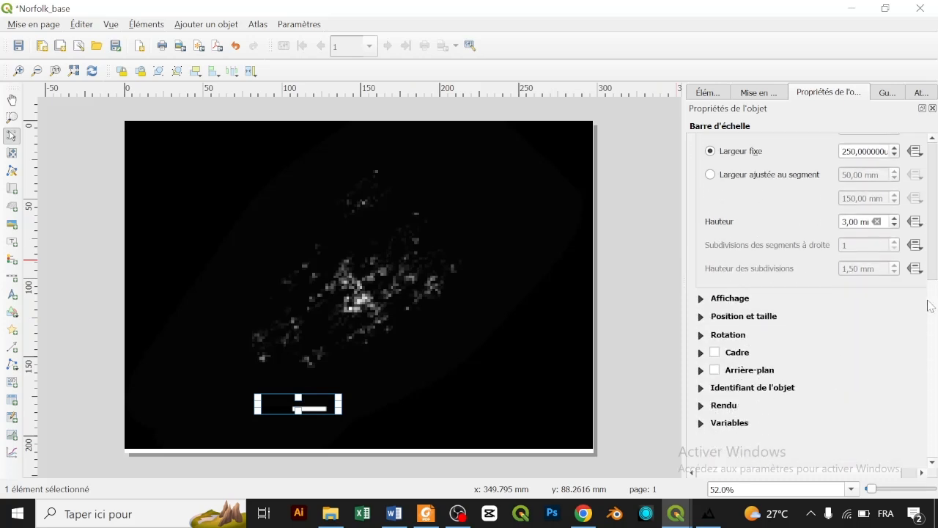
click(703, 302)
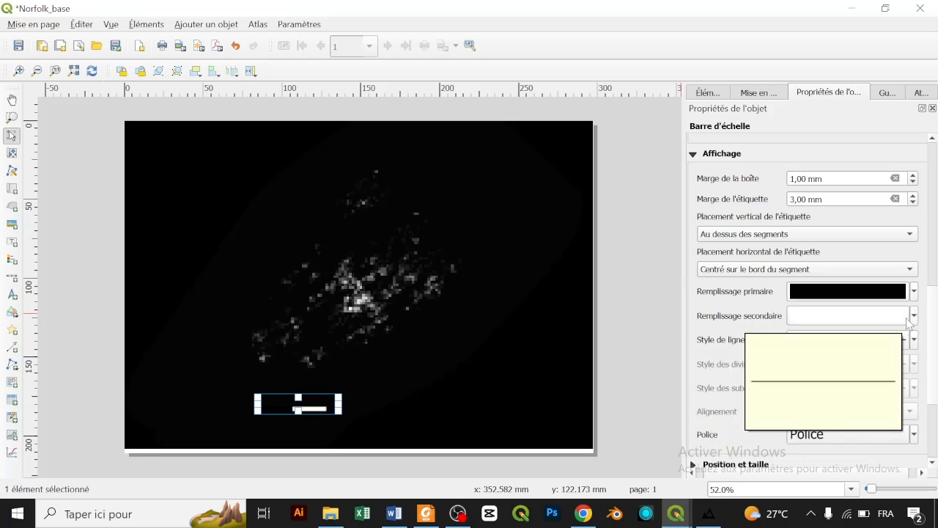
drag(881, 298, 877, 315)
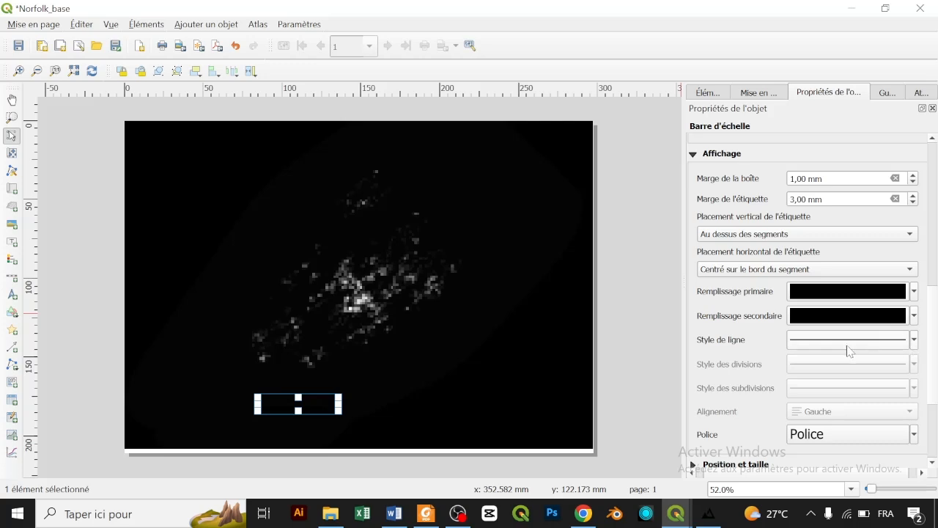
Set the scale bar's line style to 0.5 mm width and a very dark grey colour.
click(881, 345)
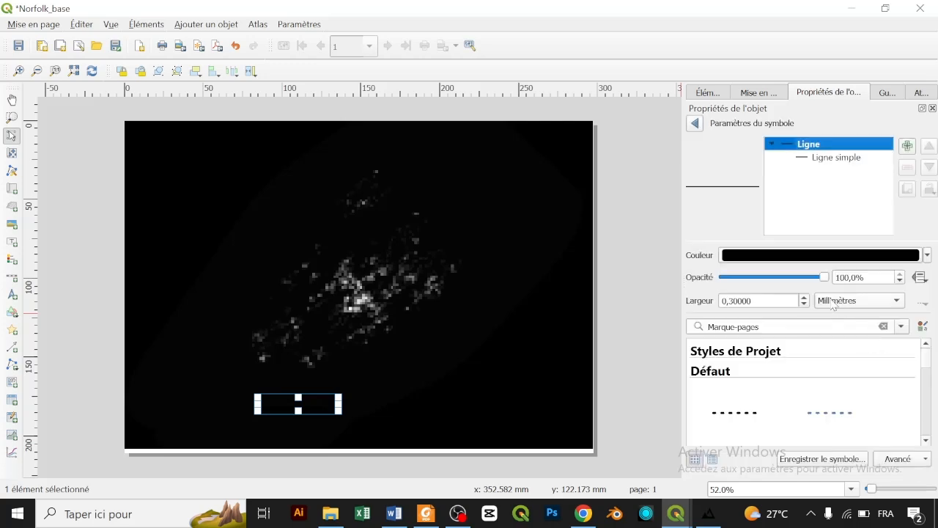
click(806, 297)
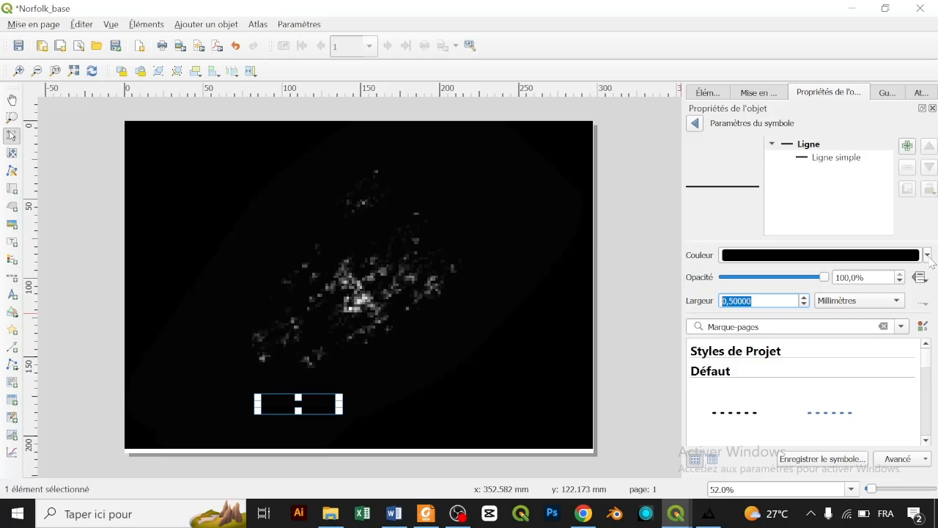
click(928, 255)
click(758, 31)
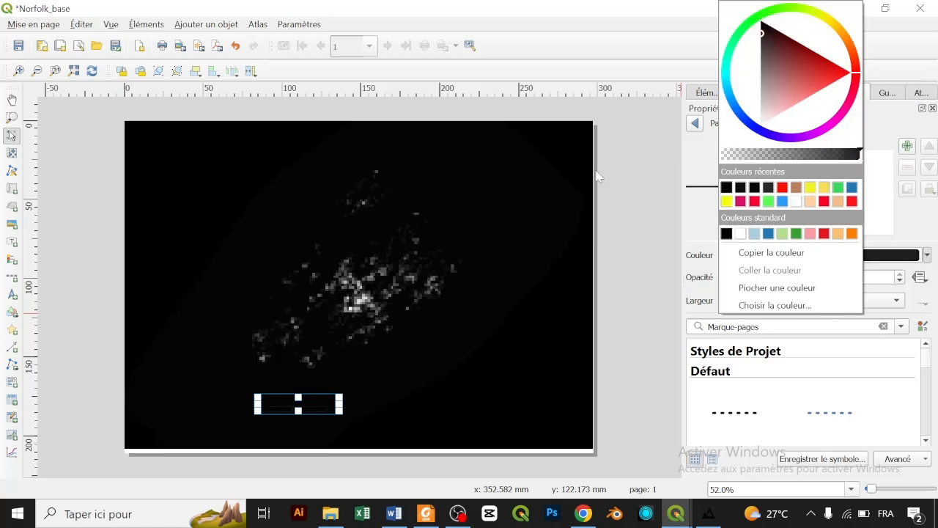
click(617, 275)
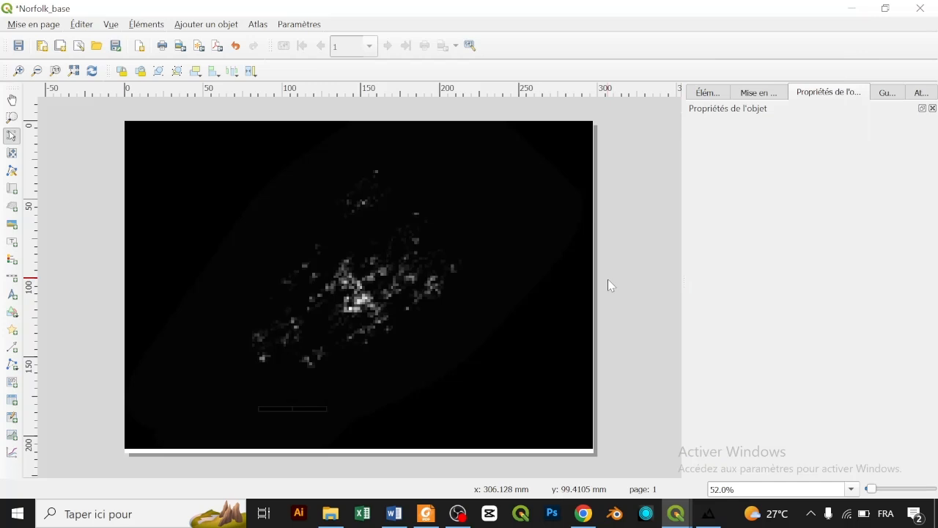
Change the scale bar's label font colour to a very dark grey.
click(322, 411)
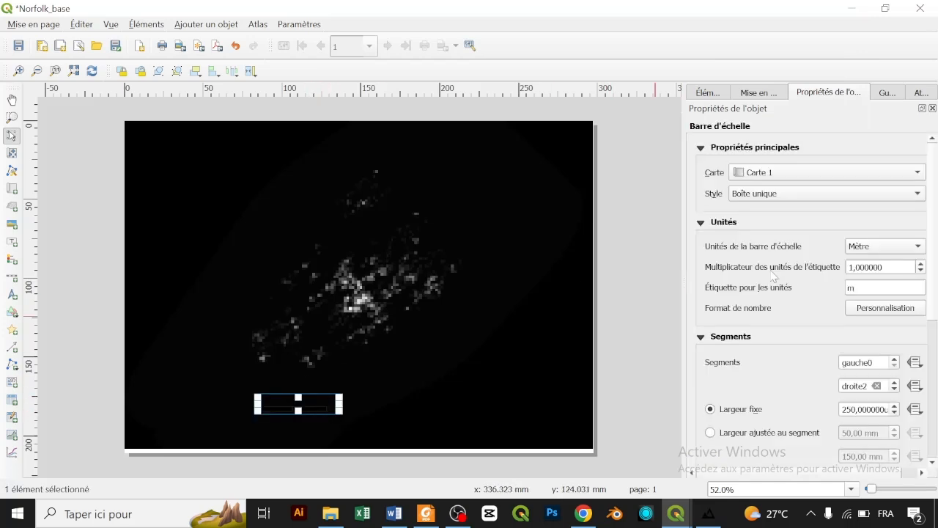
scroll(929, 451, down, 5)
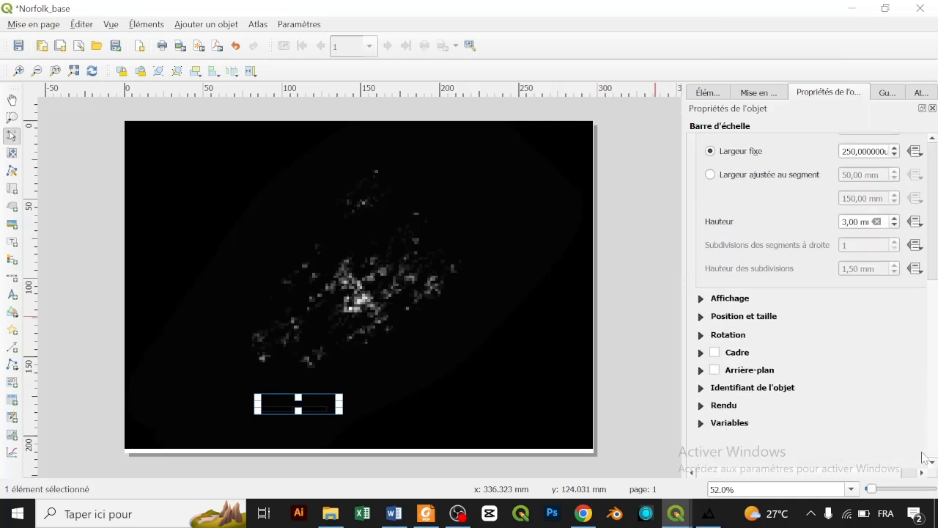
click(705, 299)
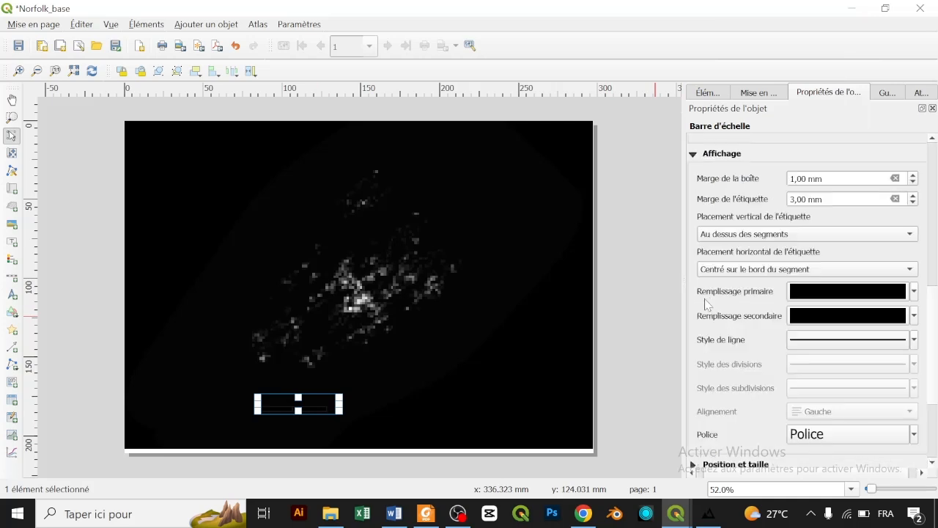
click(915, 434)
click(917, 434)
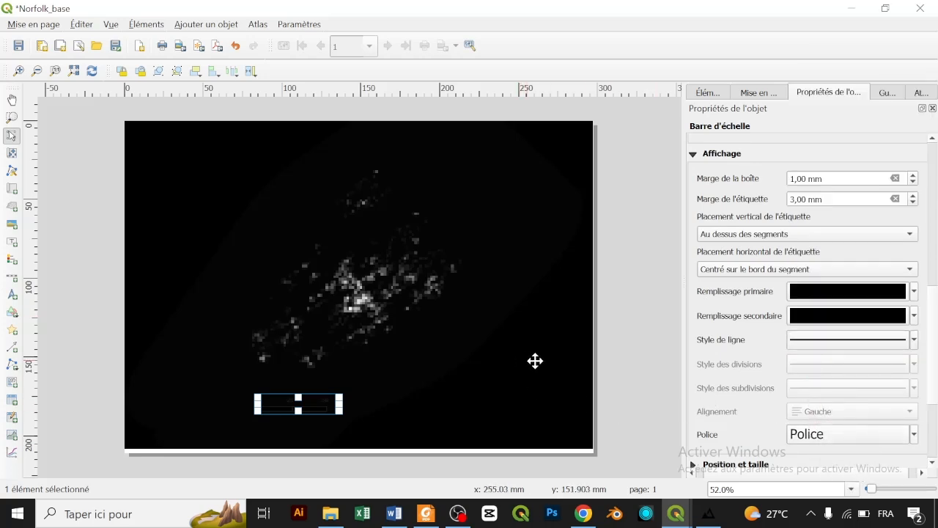
click(613, 353)
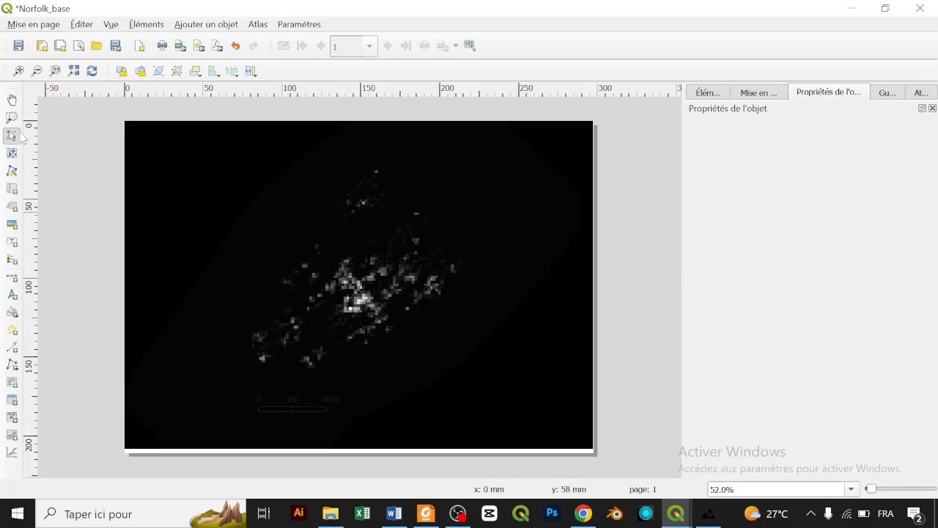
Add a legend beside the scale bar in the page's lower-right area and turn off its automatic update.
click(13, 261)
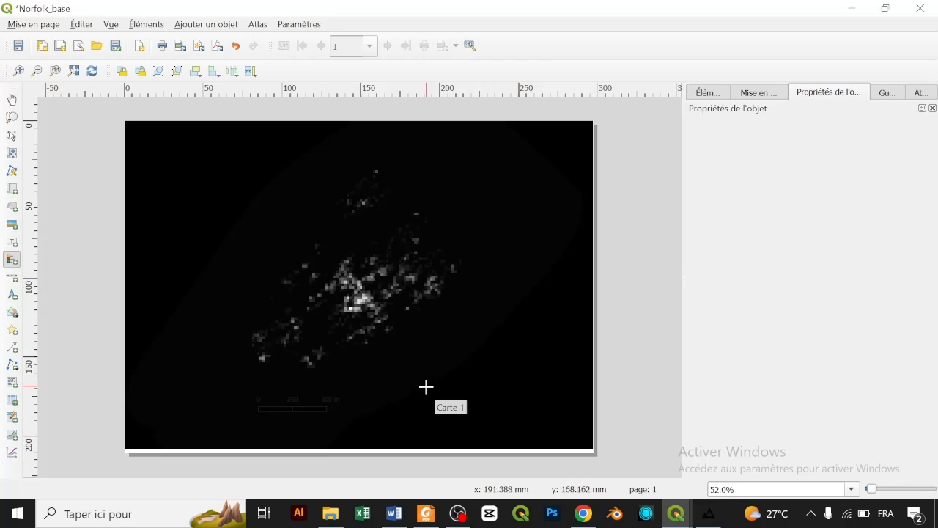
drag(401, 372, 486, 381)
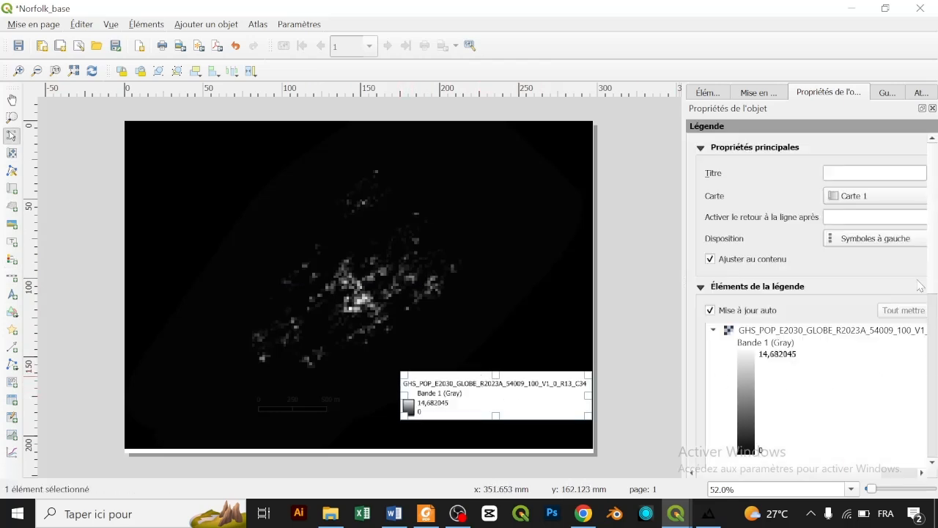
click(742, 313)
Hide the GHS_POP_E2030 layer name in the legend, leaving only the band entry and colour ramp.
click(773, 333)
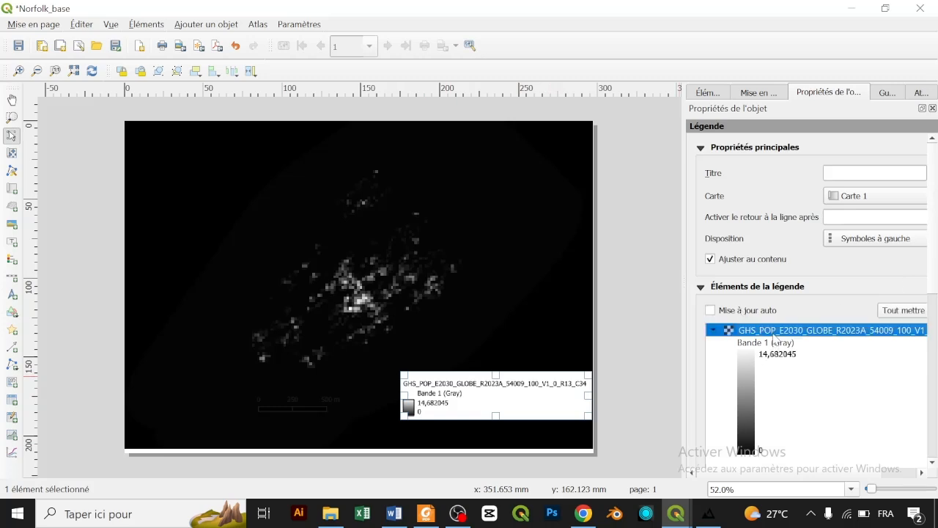
right_click(773, 329)
click(776, 356)
click(778, 358)
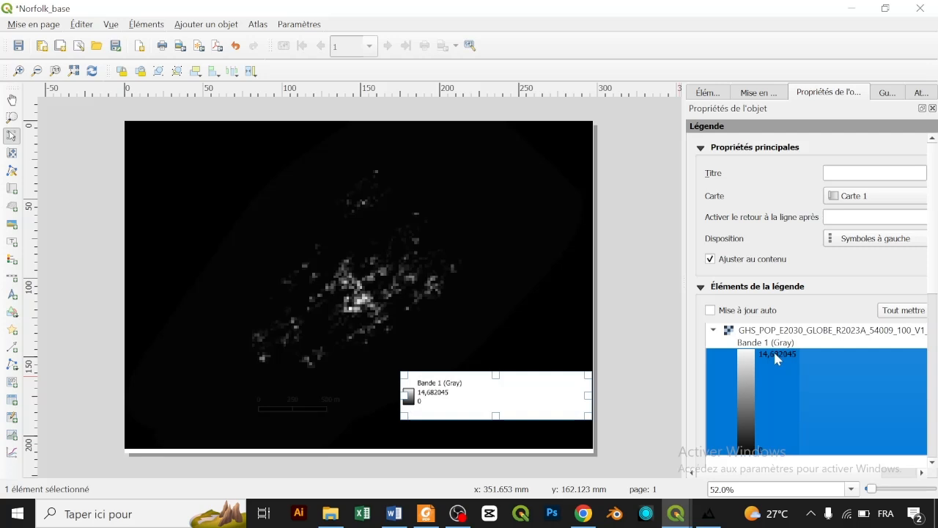
Replace the band entry's label in the legend with a single dot.
click(775, 344)
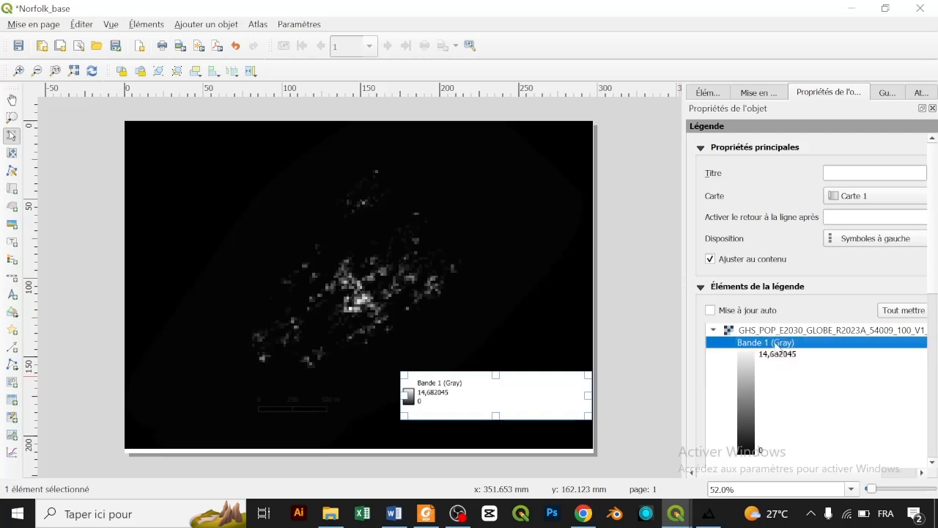
double_click(775, 343)
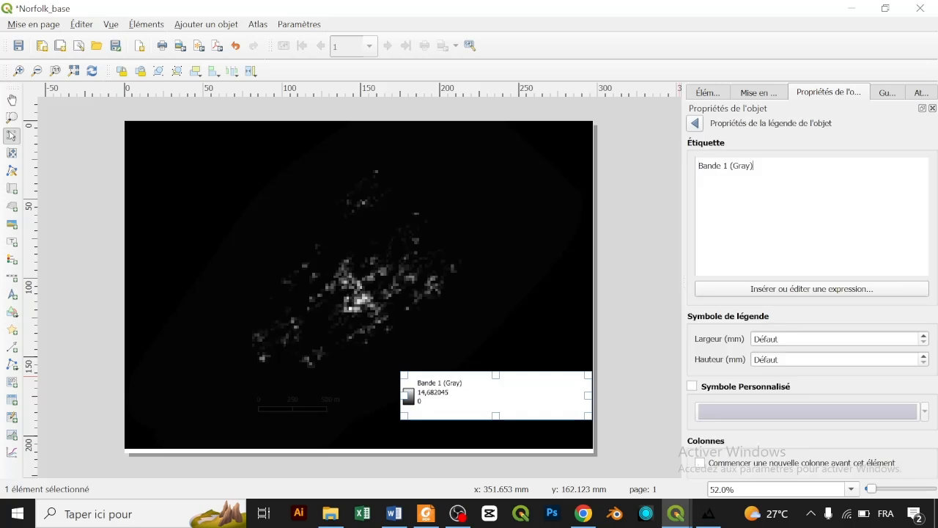
key(ctrl+a)
key(BackSpace)
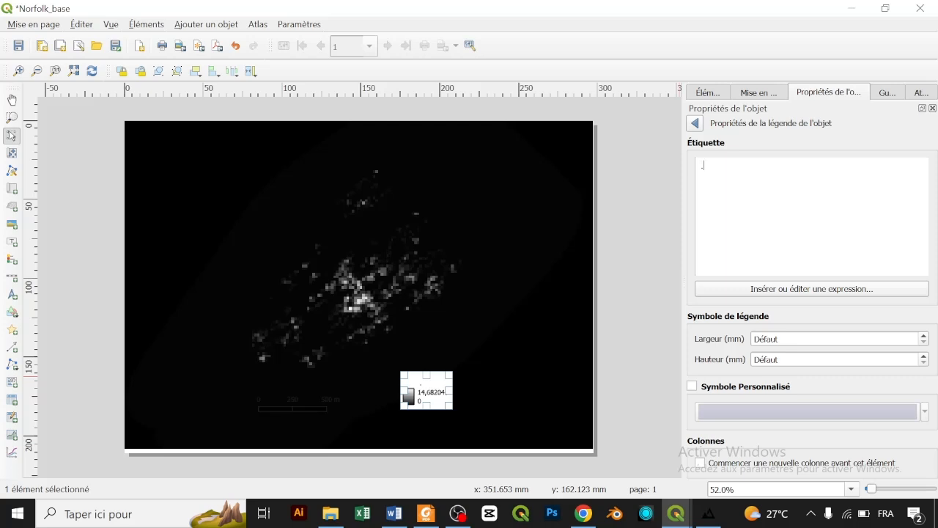
click(696, 125)
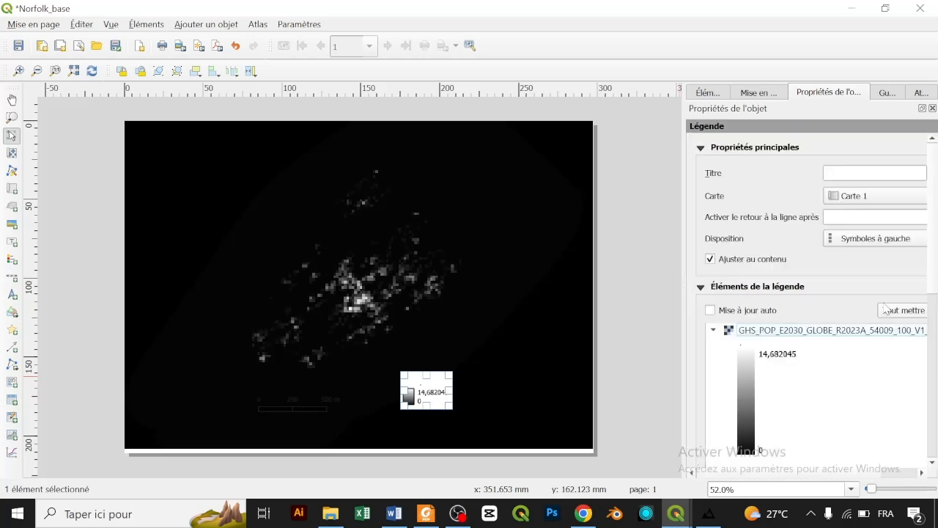
Make the legend's colour ramp horizontal and set its width to 35 mm.
scroll(933, 347, down, 3)
scroll(934, 348, down, 1)
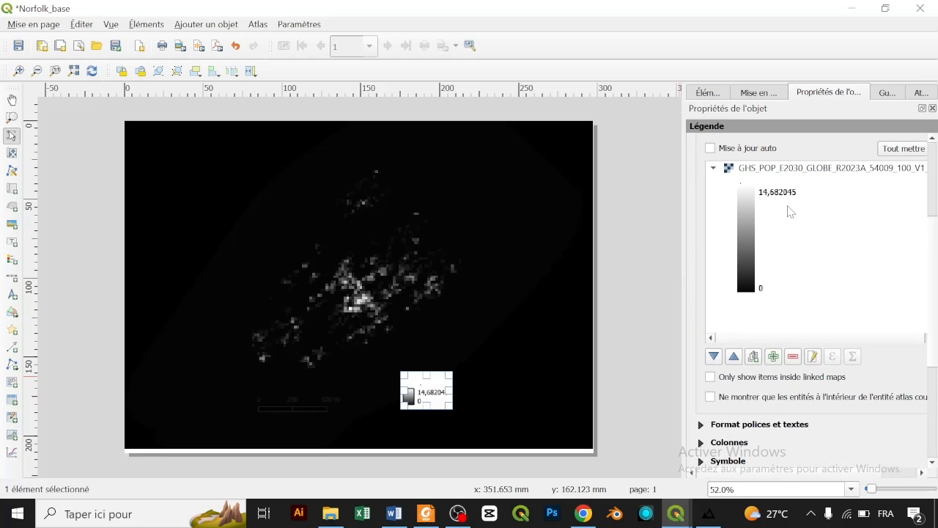
double_click(758, 227)
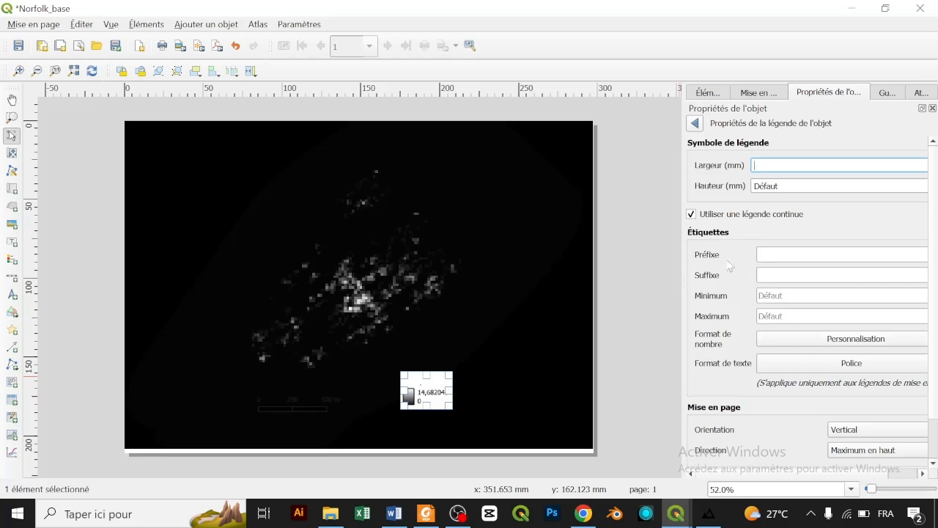
click(863, 431)
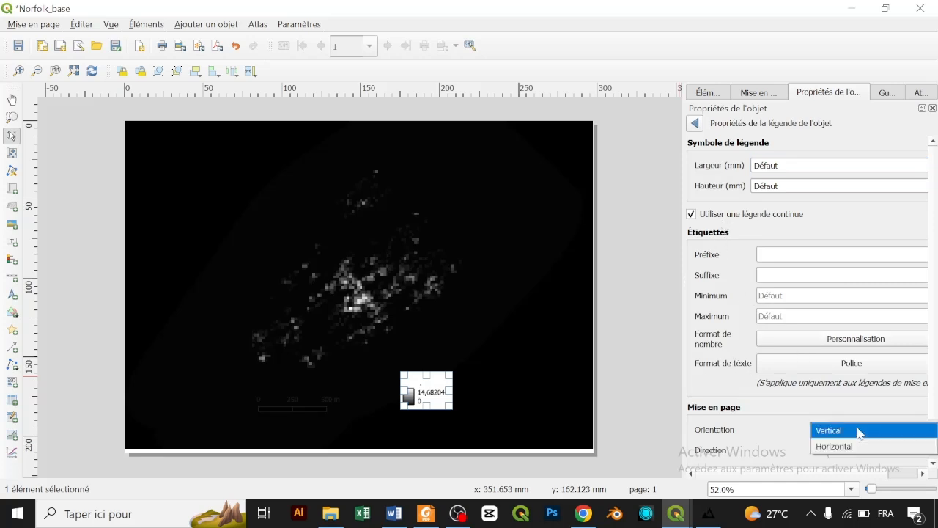
click(847, 445)
click(847, 450)
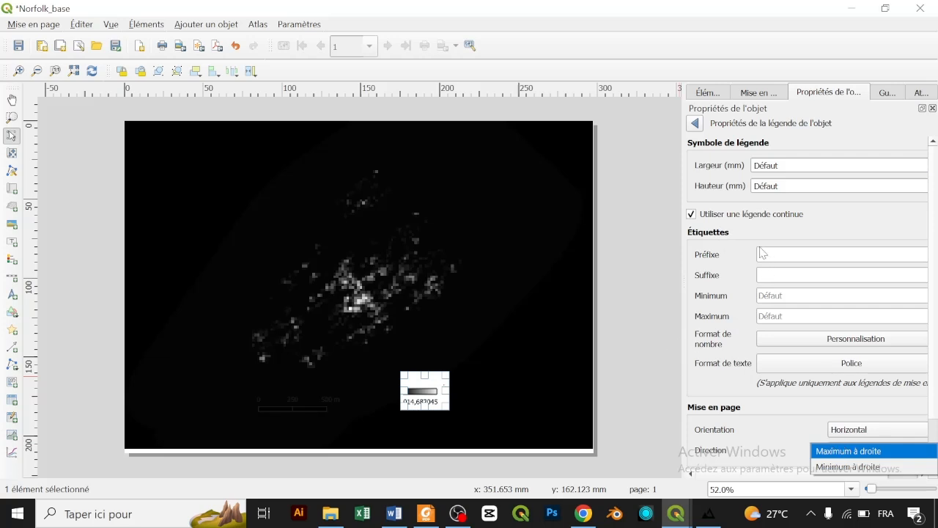
click(787, 171)
text(35)
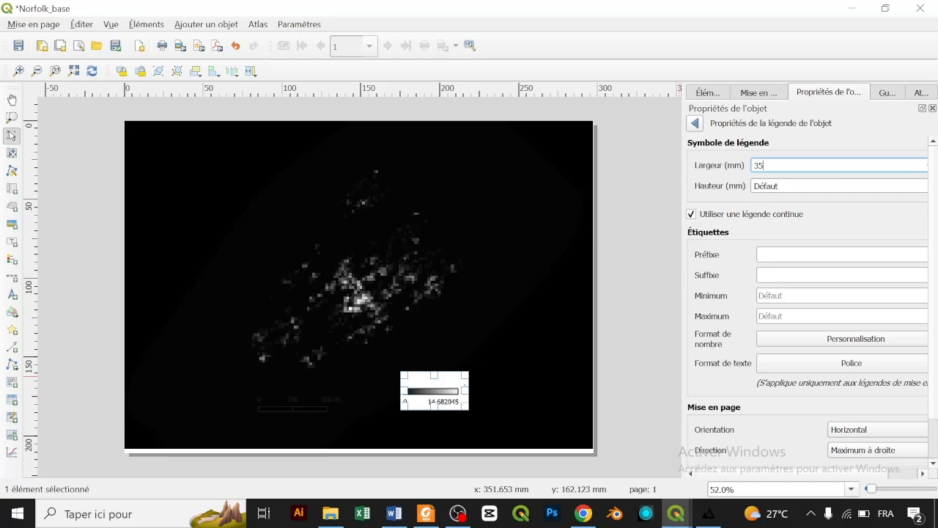
click(695, 124)
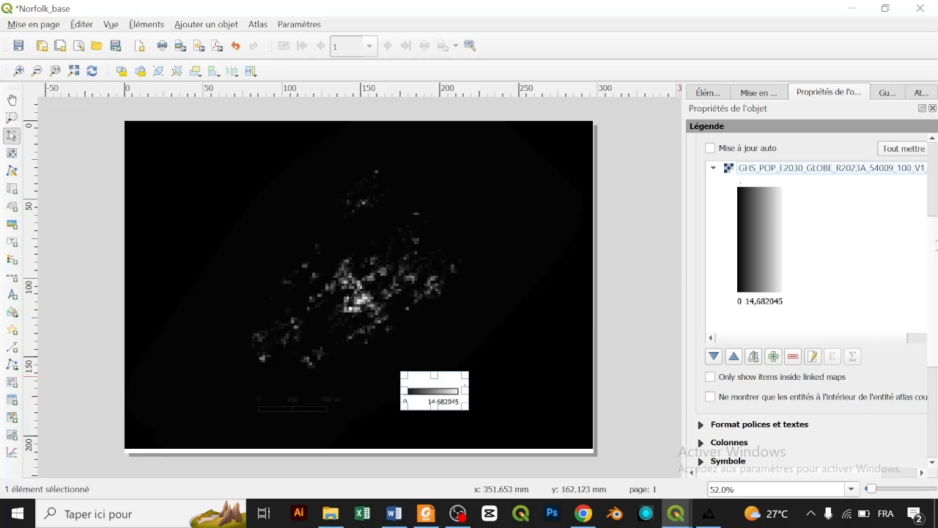
Turn off the legend's background.
scroll(927, 369, down, 4)
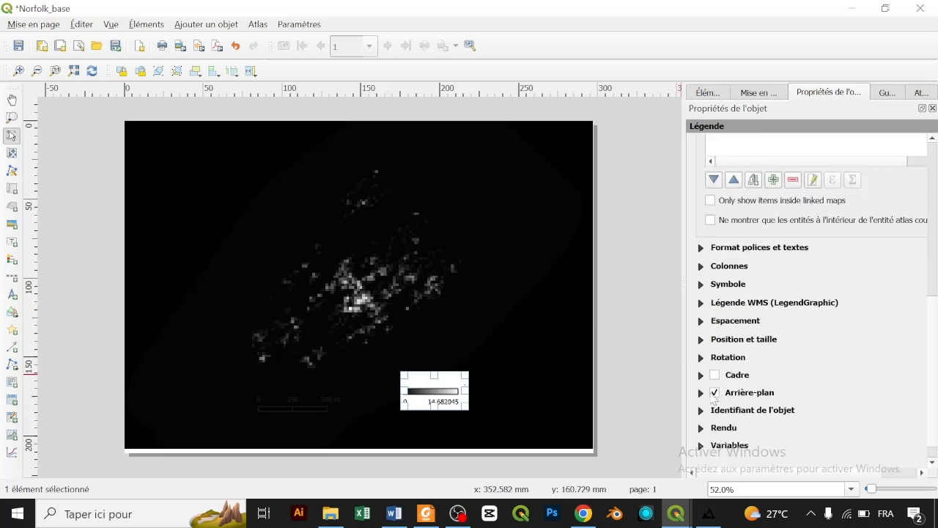
click(715, 394)
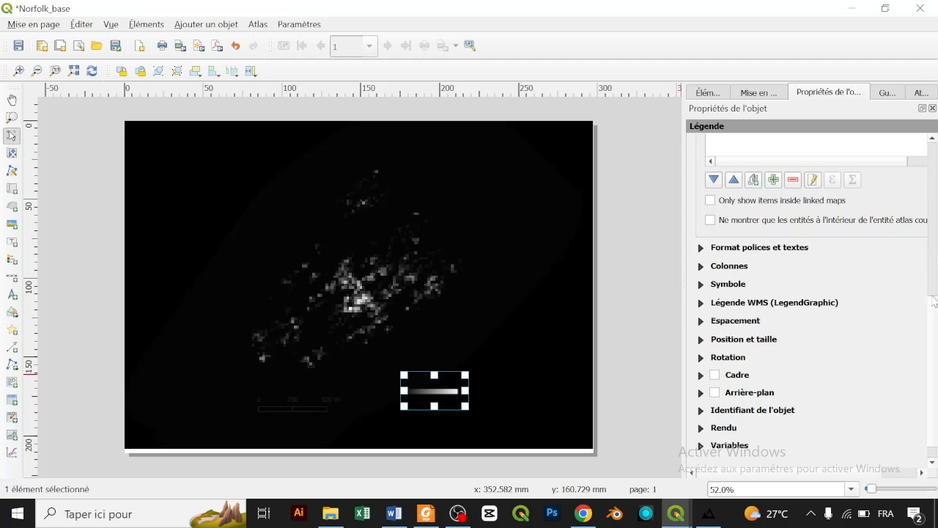
scroll(935, 283, up, 5)
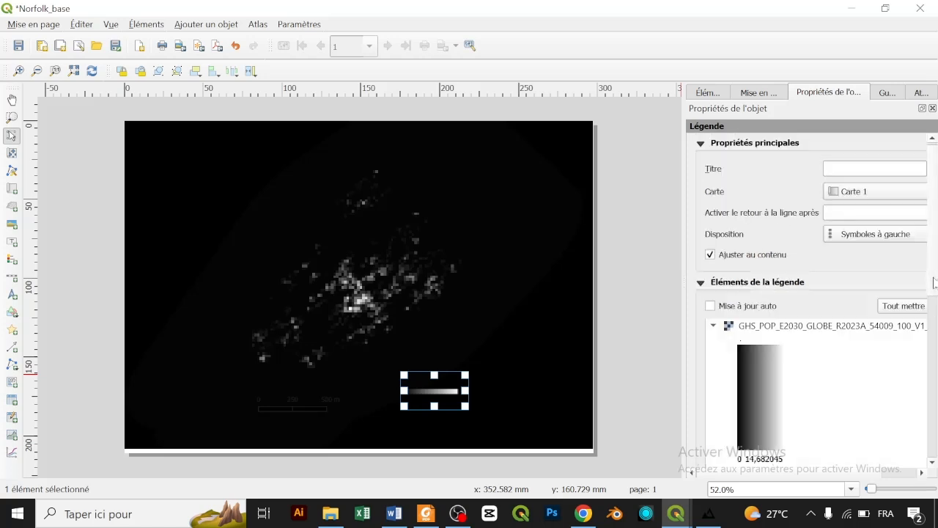
Change the font colour of the legend's item labels to a very dark grey.
scroll(769, 349, down, 3)
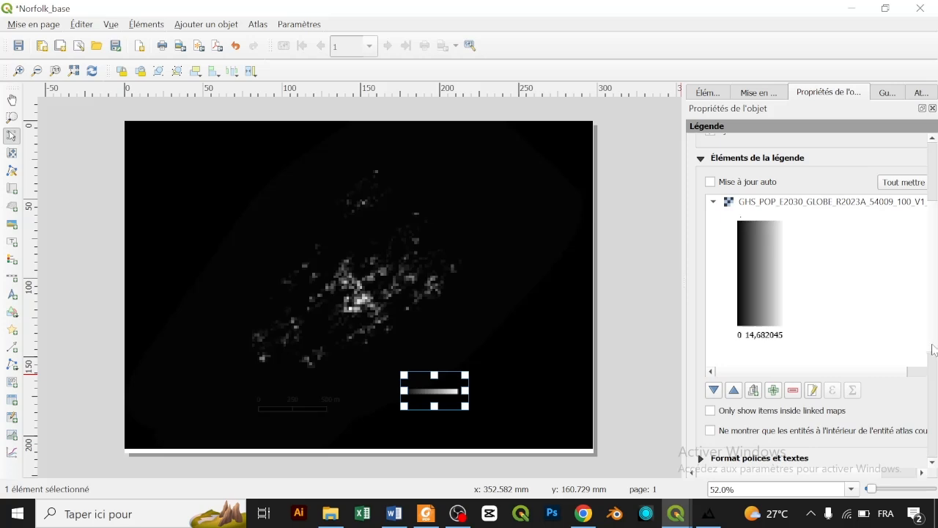
scroll(843, 366, down, 4)
click(701, 324)
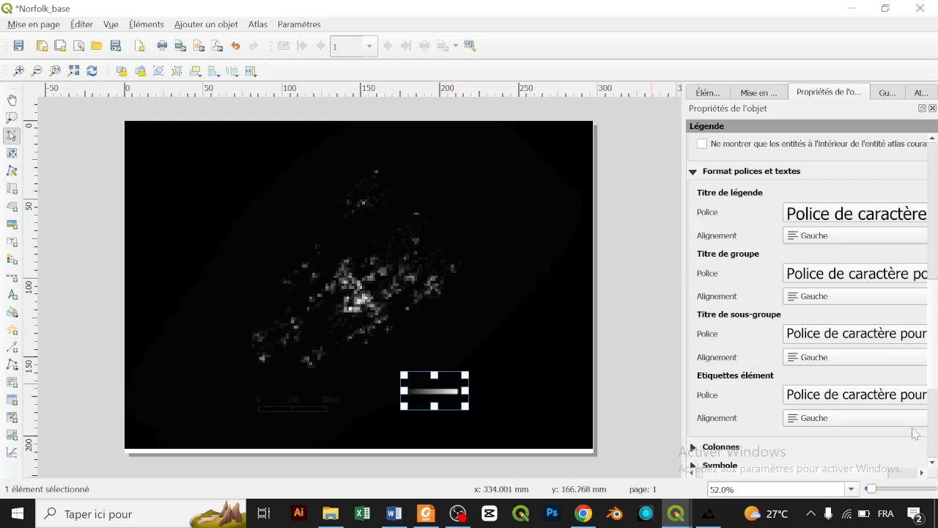
scroll(896, 420, down, 3)
drag(872, 473, 898, 476)
click(919, 296)
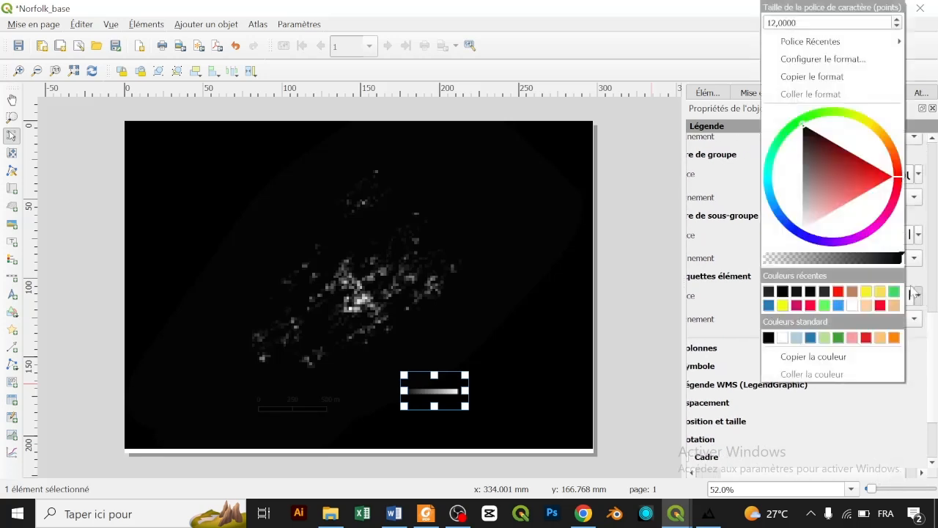
click(796, 136)
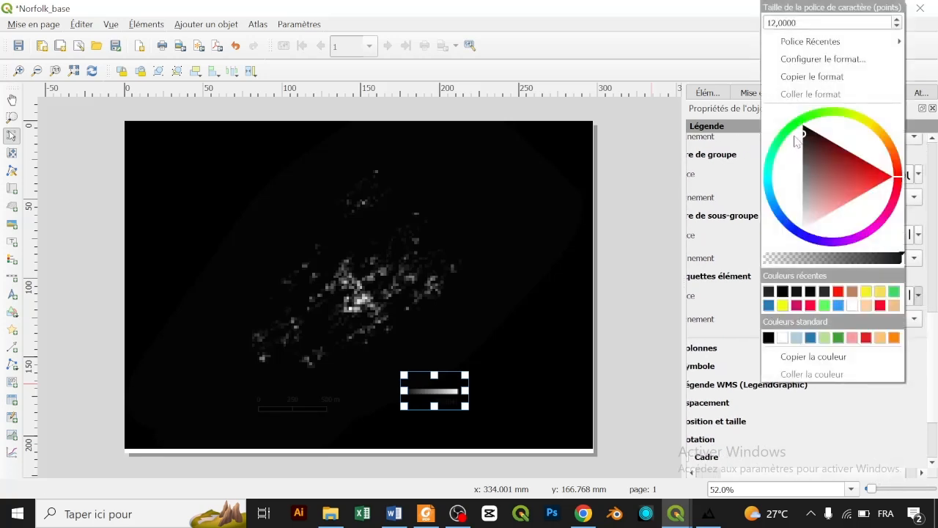
drag(797, 140, 797, 145)
click(729, 335)
Set the legend colour ramp's minimum label to 0 and its maximum label to 15.
scroll(935, 264, up, 5)
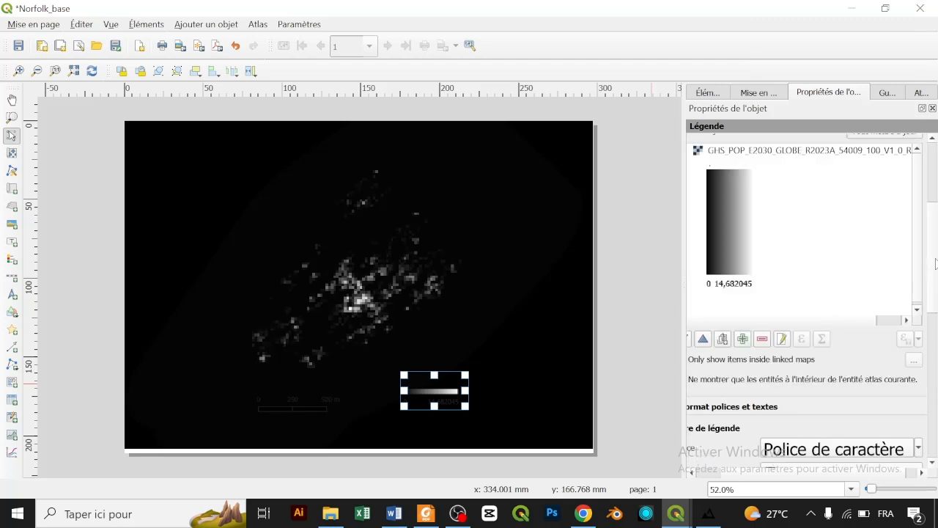
double_click(748, 265)
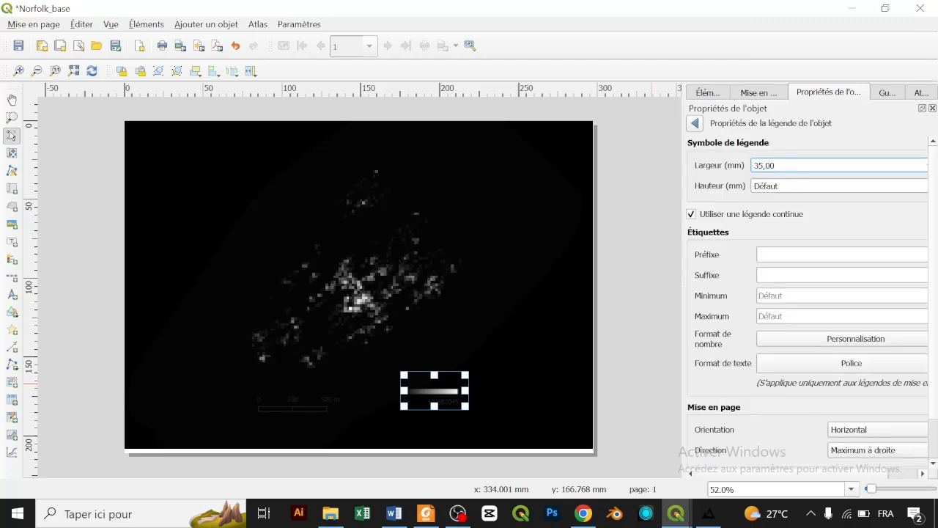
mouse_move(676, 513)
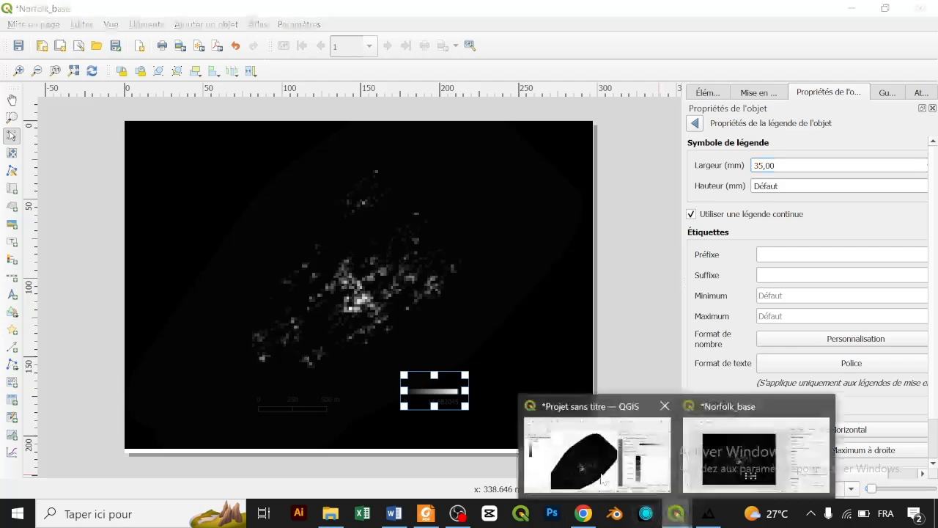
click(597, 449)
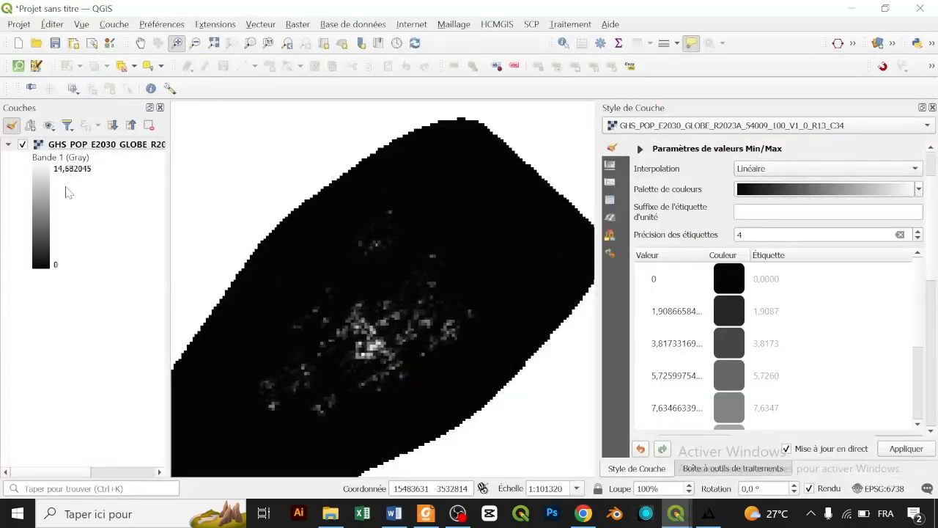
click(851, 8)
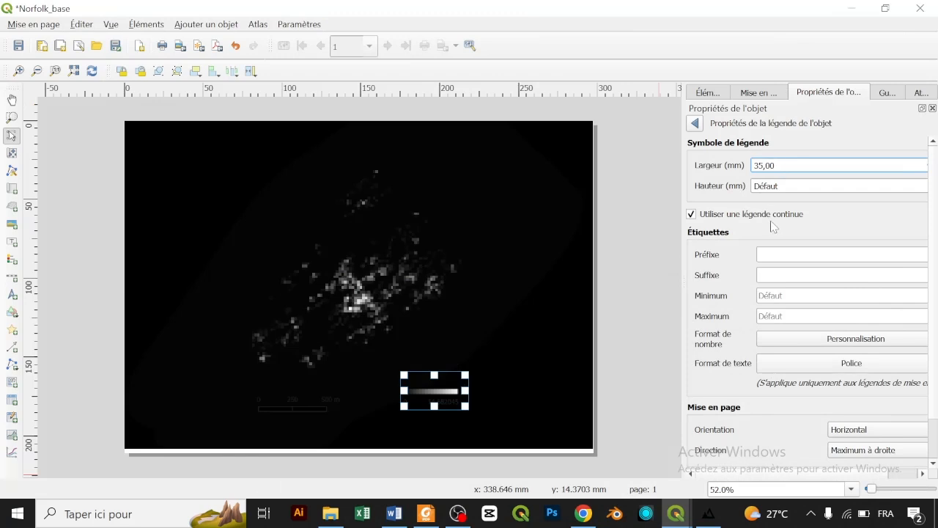
click(813, 296)
text(0)
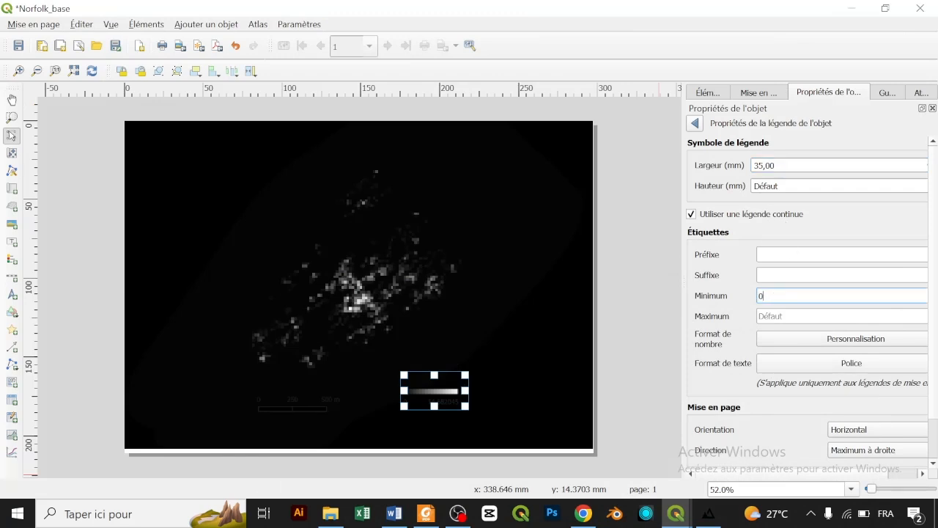
key(Tab)
text(15)
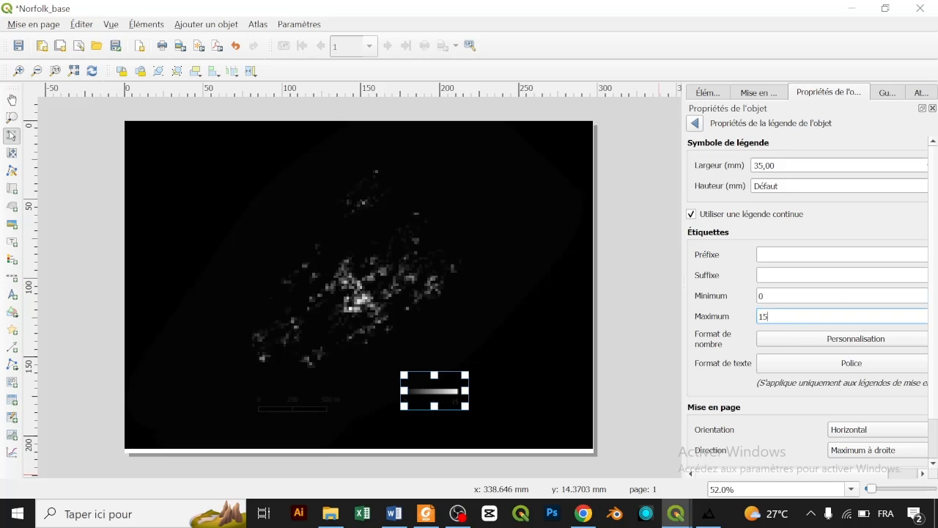
click(695, 123)
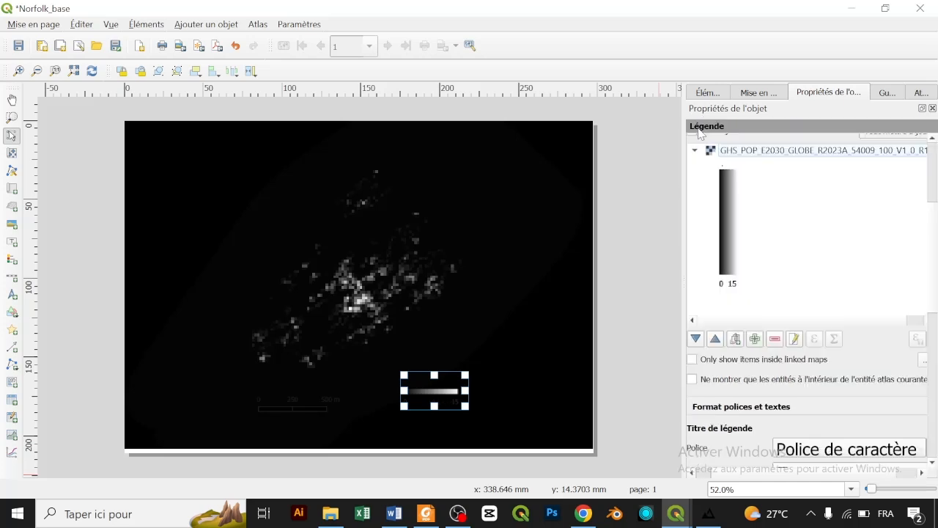
Move the legend slightly down the page, roughly level with the scale bar.
click(643, 292)
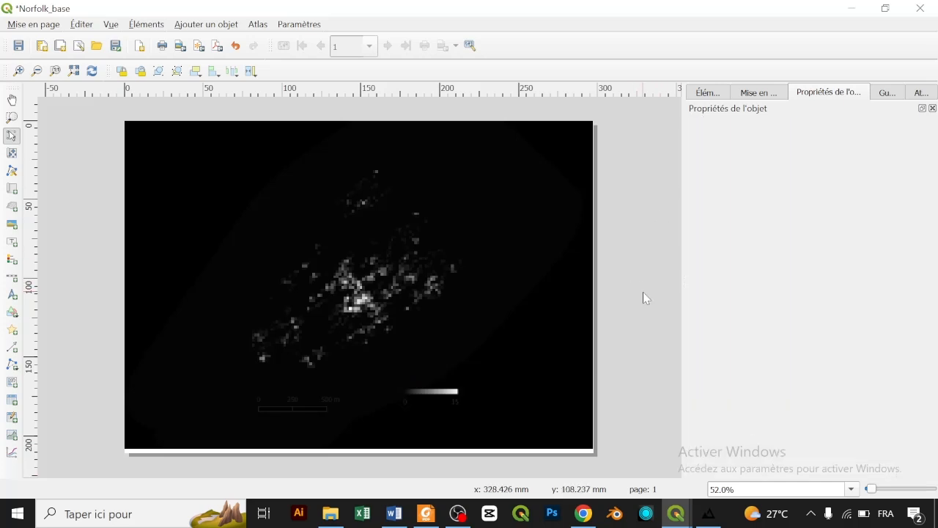
click(446, 392)
drag(447, 392, 435, 413)
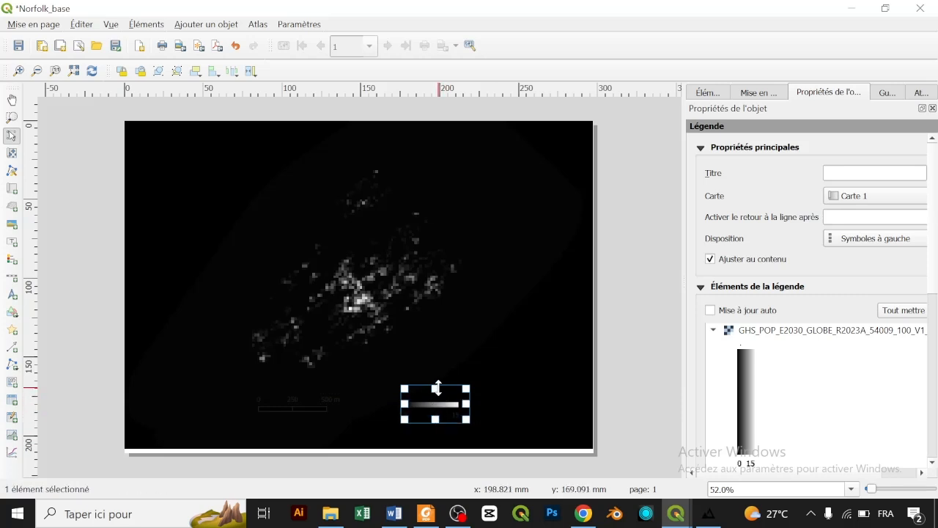
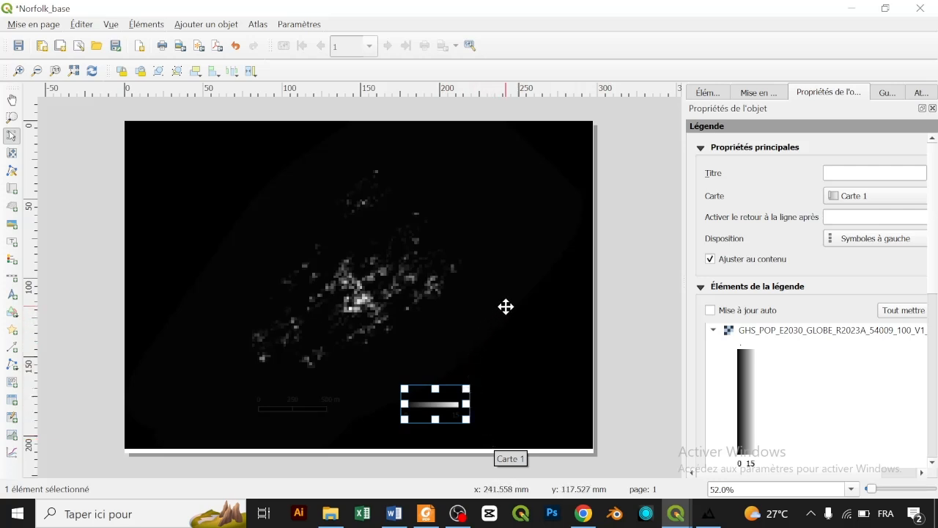
Add a small north arrow in the page's upper-left area, using NorthArrow_05.svg from the arrows group.
click(13, 295)
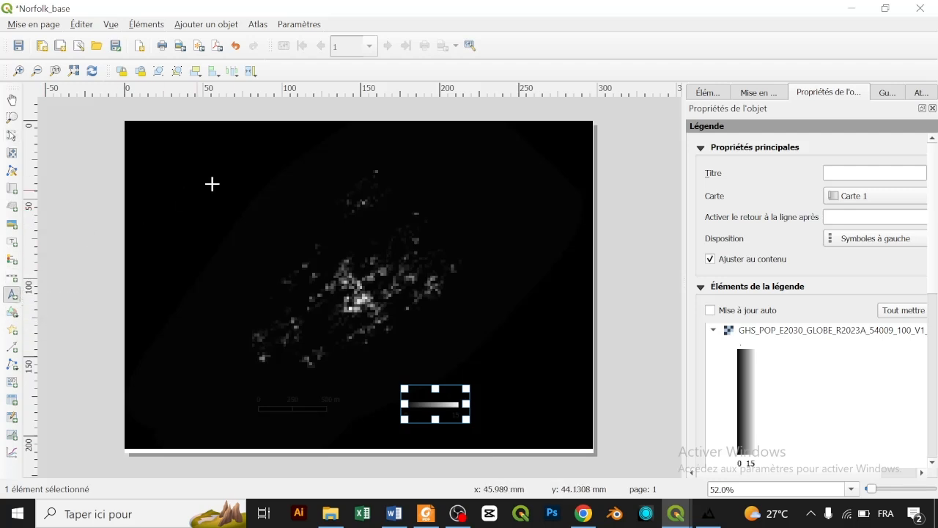
drag(239, 197, 264, 213)
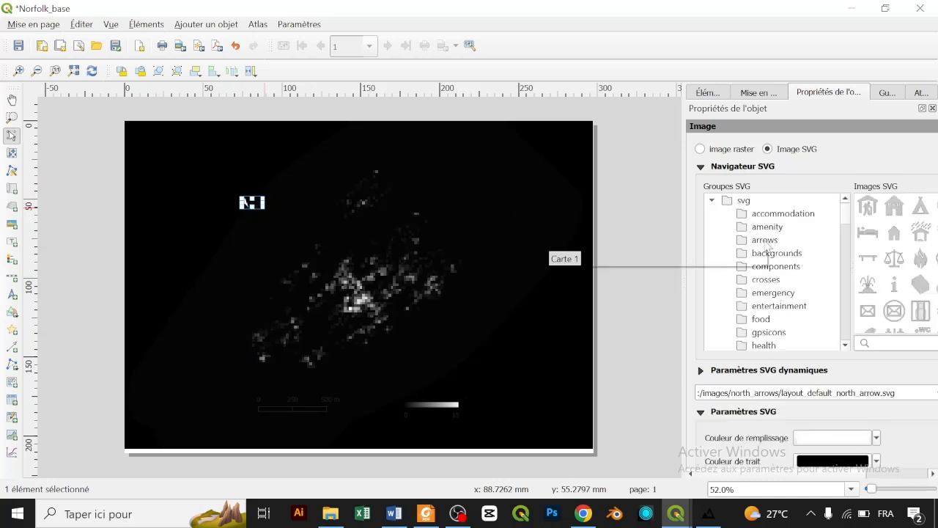
click(770, 244)
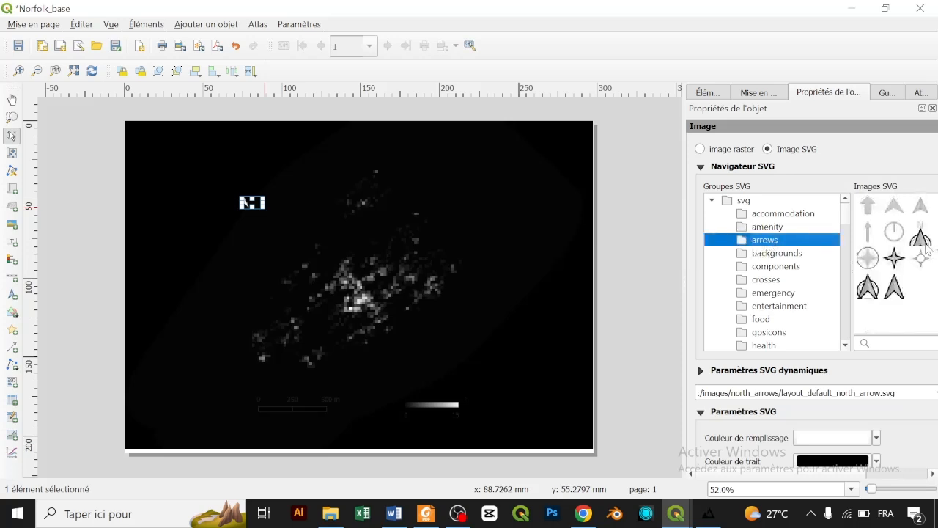
click(874, 267)
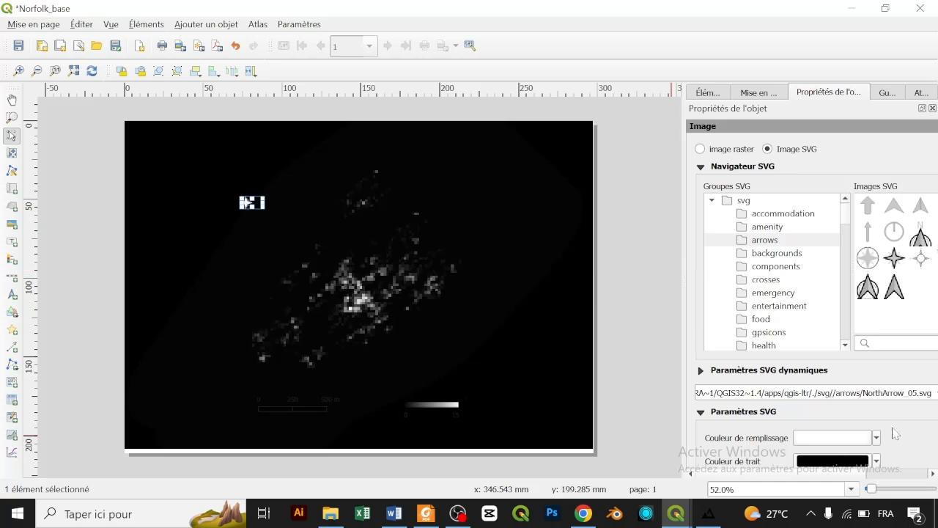
Set the north arrow's fill colour to a very dark grey.
scroll(927, 451, down, 1)
click(877, 394)
click(804, 268)
click(804, 268)
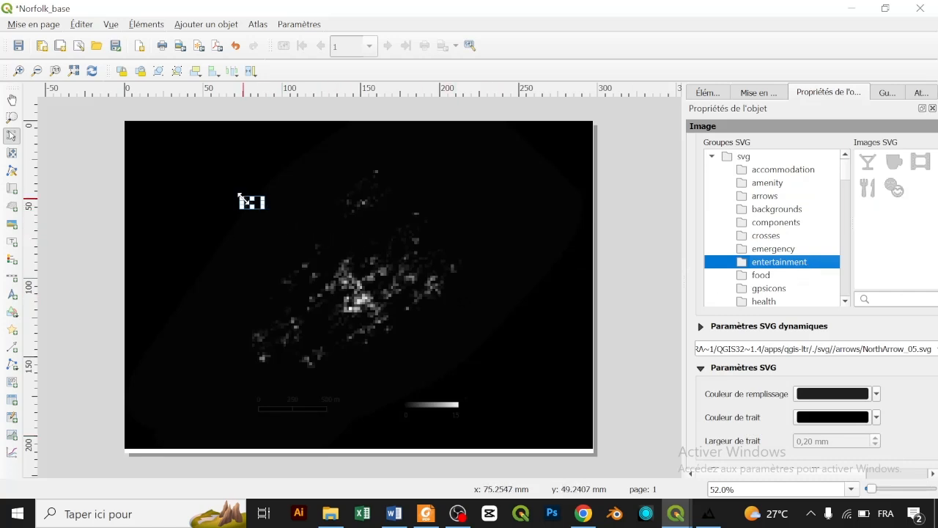
click(632, 319)
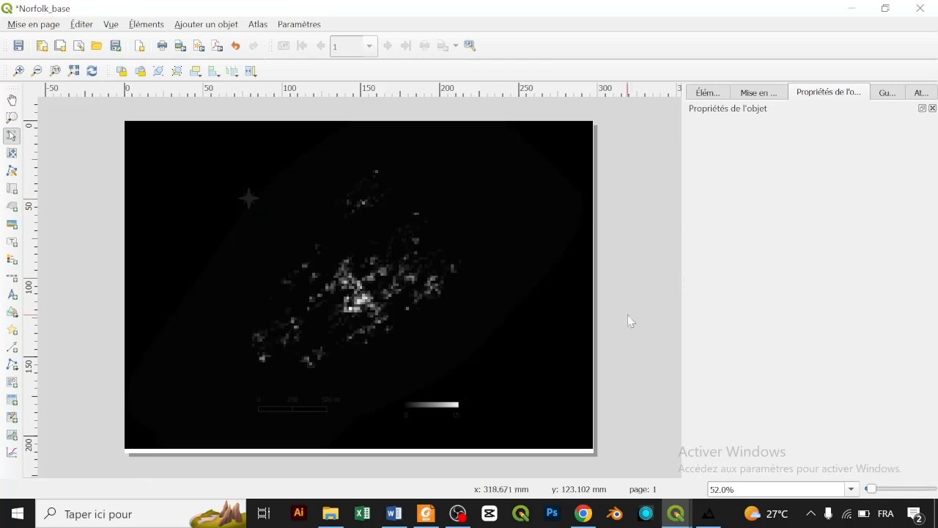
Export the layout as the PNG Norfolk_base.png, replacing the existing file and accepting the export options.
click(181, 45)
click(370, 345)
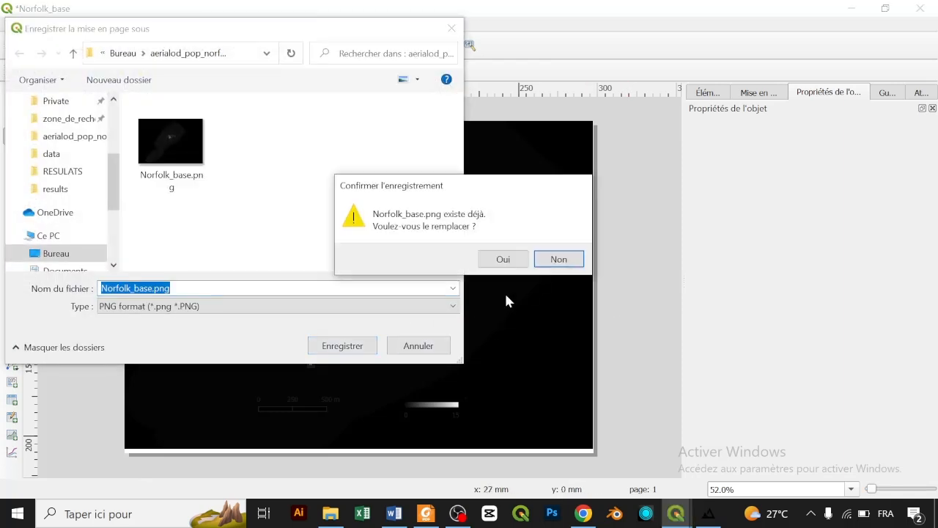
click(507, 264)
click(598, 434)
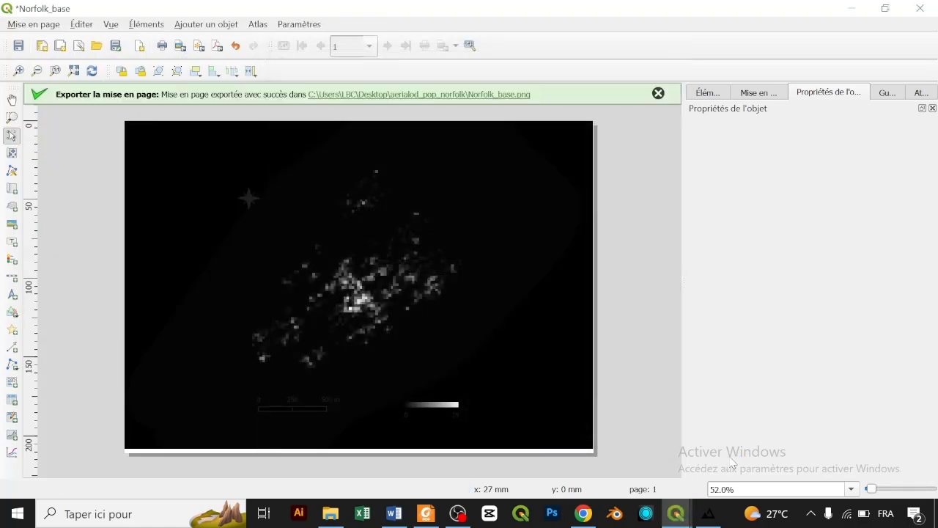
Switch to Aerialod, load Norfolk_base.png as the height map, and inspect the north arrow, scale bar and legend in the 3D render.
click(708, 514)
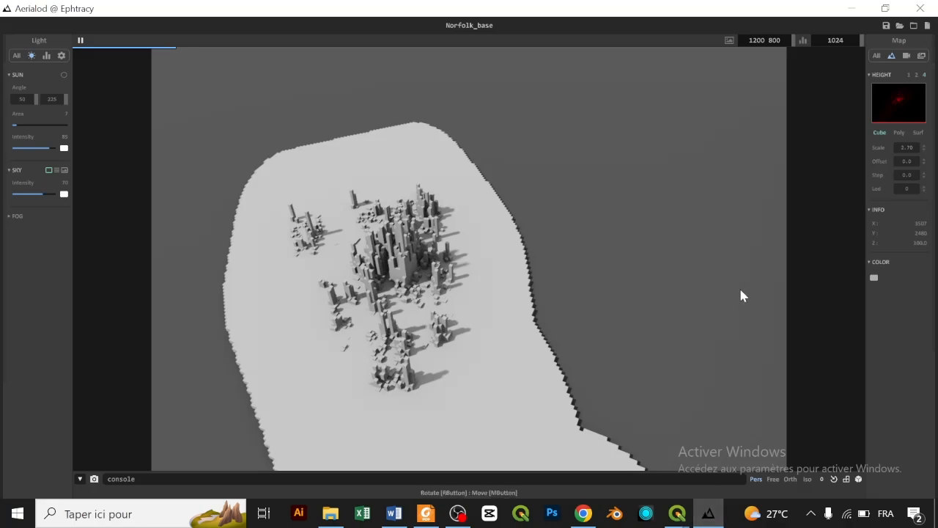
click(892, 105)
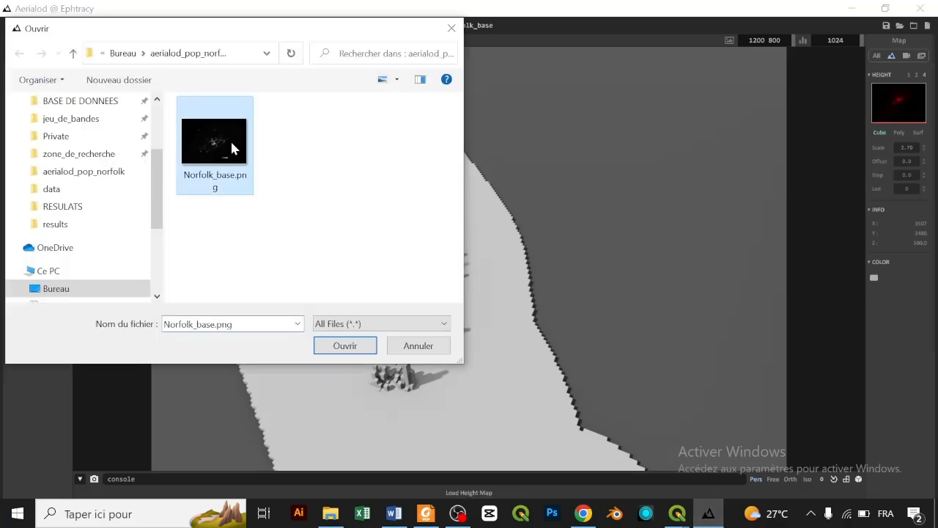
double_click(230, 143)
drag(231, 149, 527, 393)
scroll(496, 274, up, 2)
scroll(512, 286, up, 1)
drag(602, 393, 483, 399)
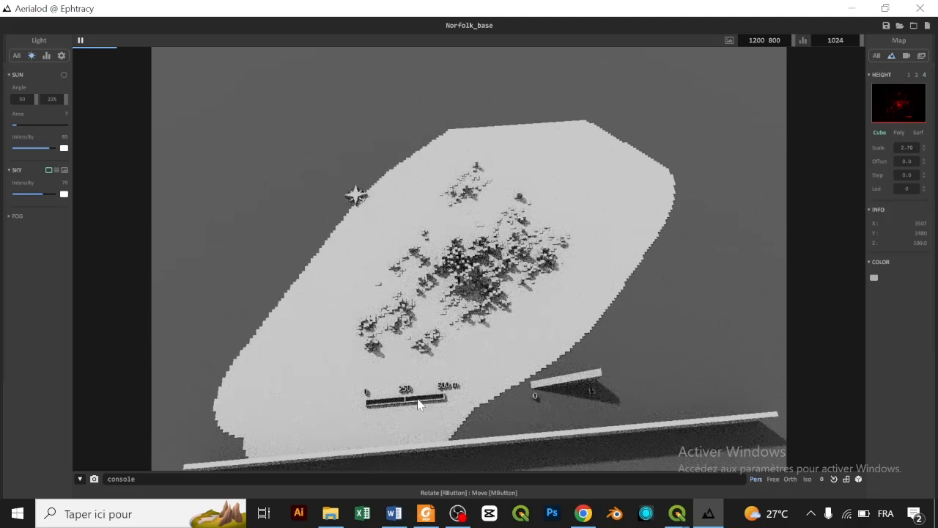
drag(420, 407, 434, 385)
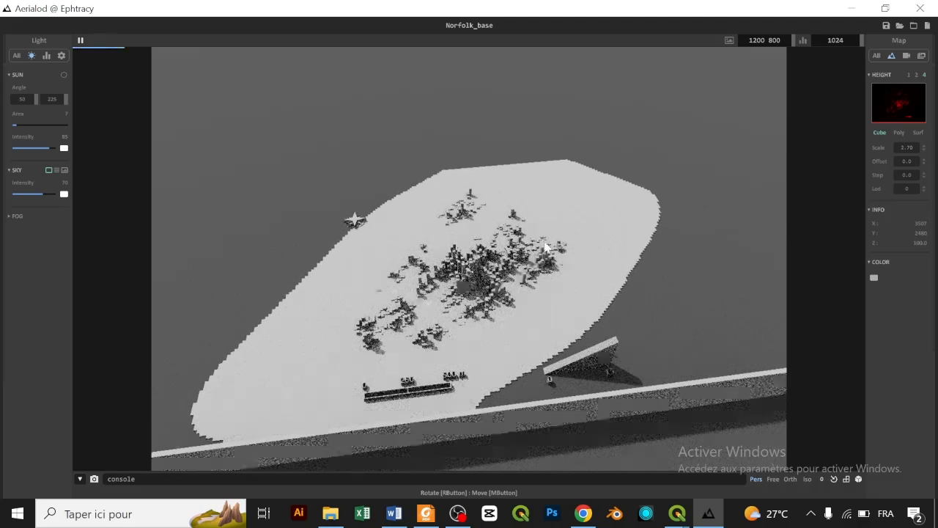
Back in QGIS, set the starting colour of the population raster's colour ramp to pure black, #000000.
click(850, 9)
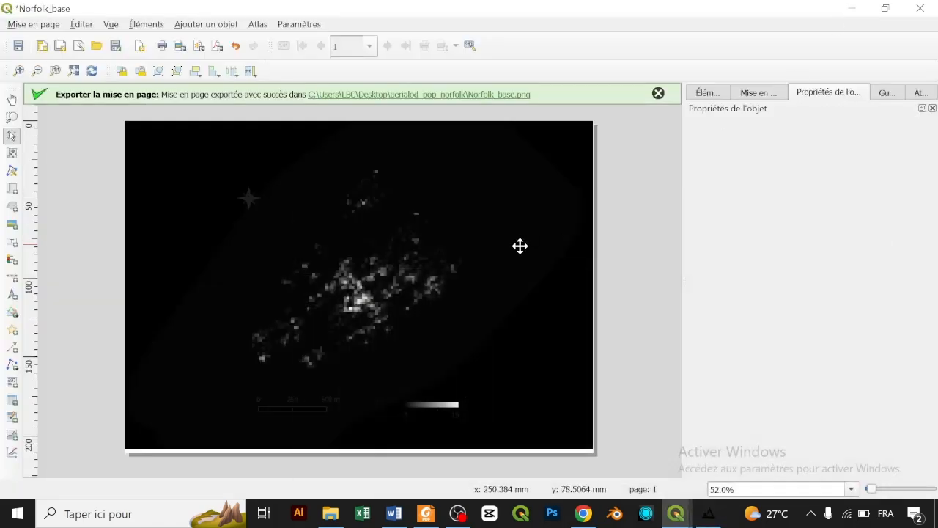
click(537, 326)
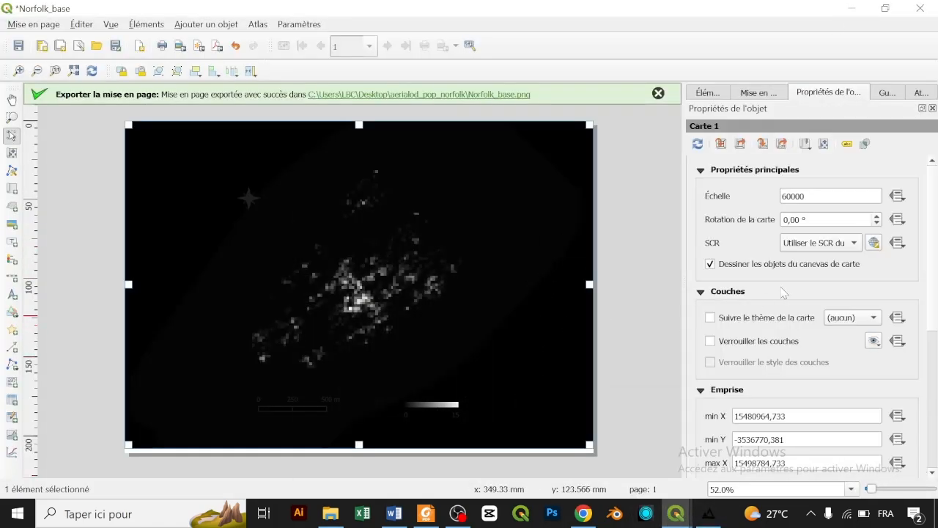
click(749, 342)
click(749, 362)
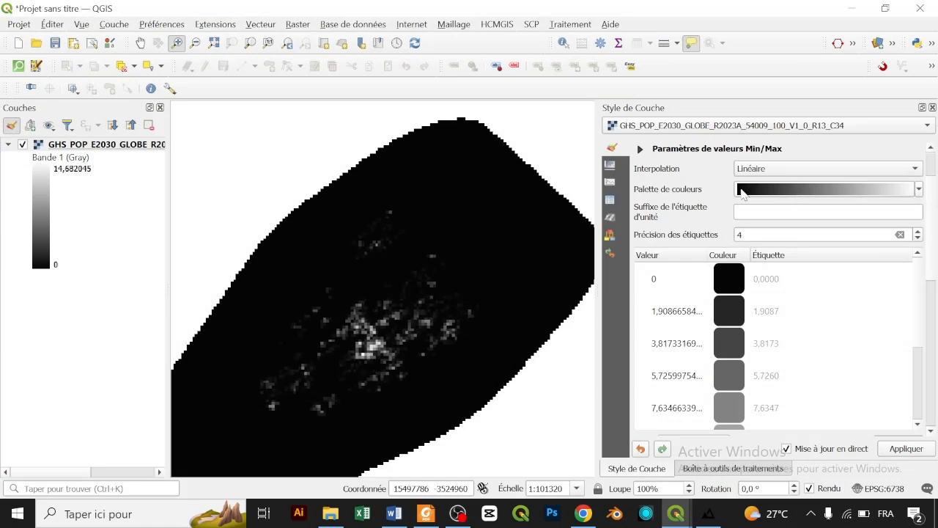
click(742, 192)
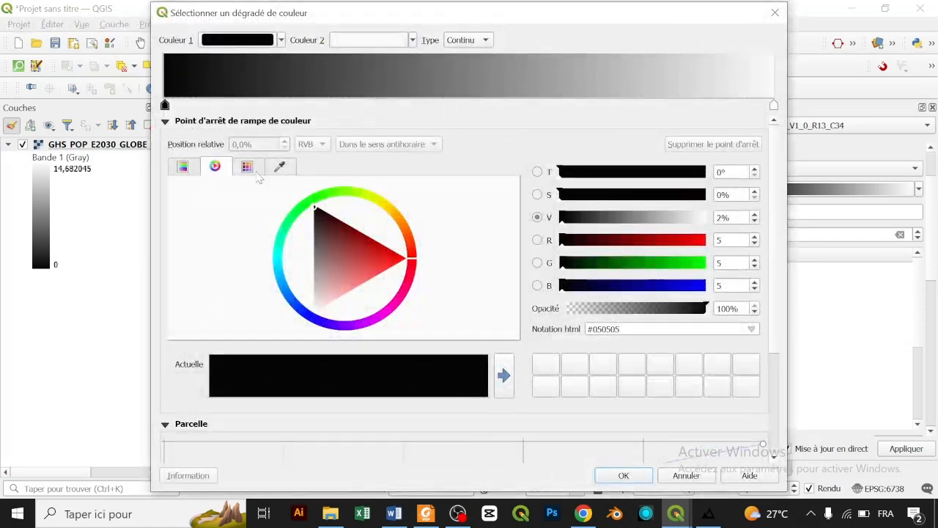
click(166, 107)
drag(315, 215, 315, 192)
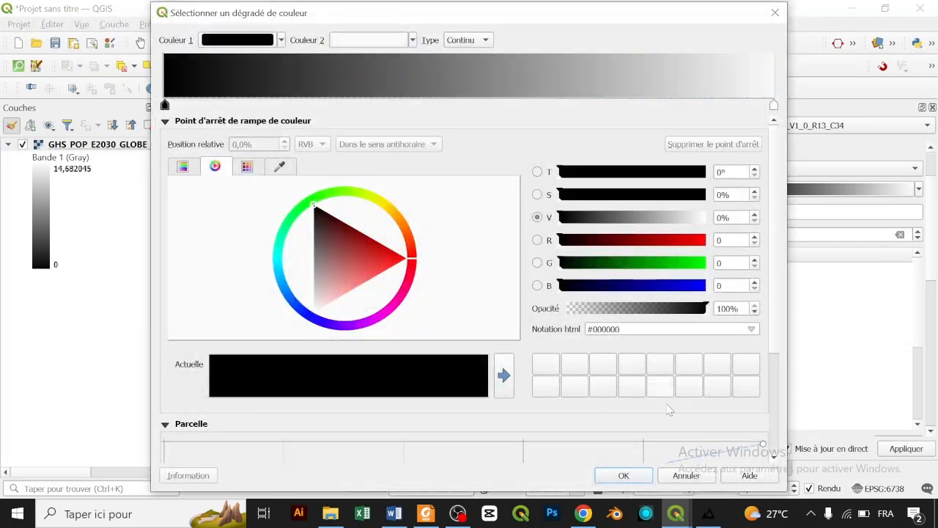
click(623, 476)
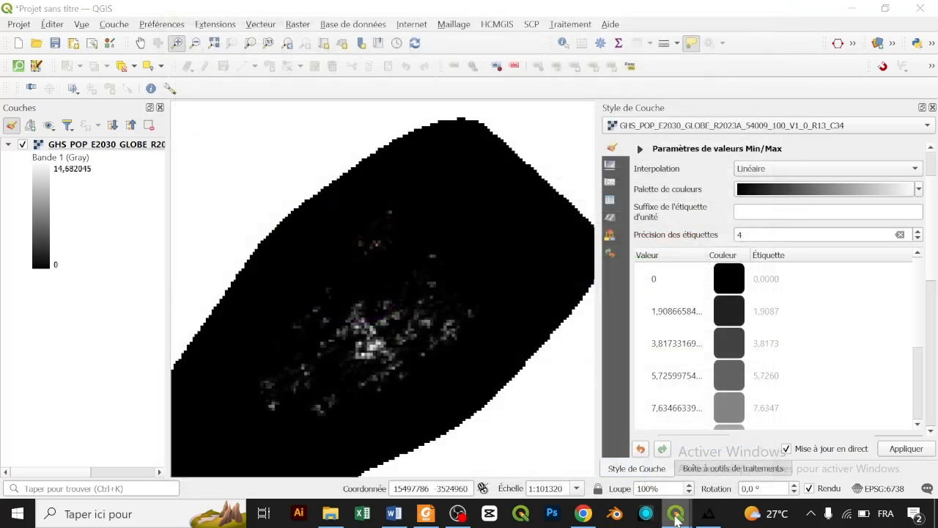
Return to the Norfolk_base layout and lock the main map's layers and layer styles.
mouse_move(676, 513)
click(744, 466)
click(767, 342)
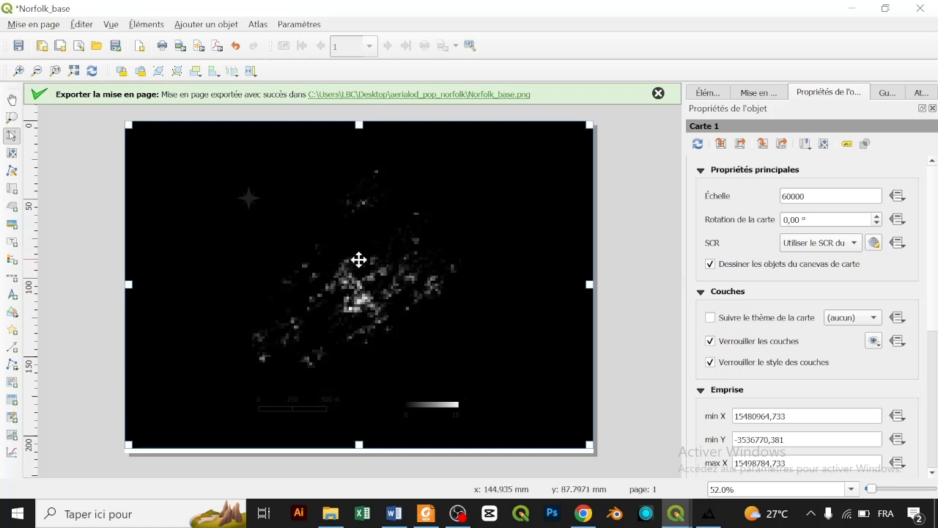
Add a wide rectangle across the bottom of the page, covering the white strip below the map and overhanging both page edges.
click(449, 407)
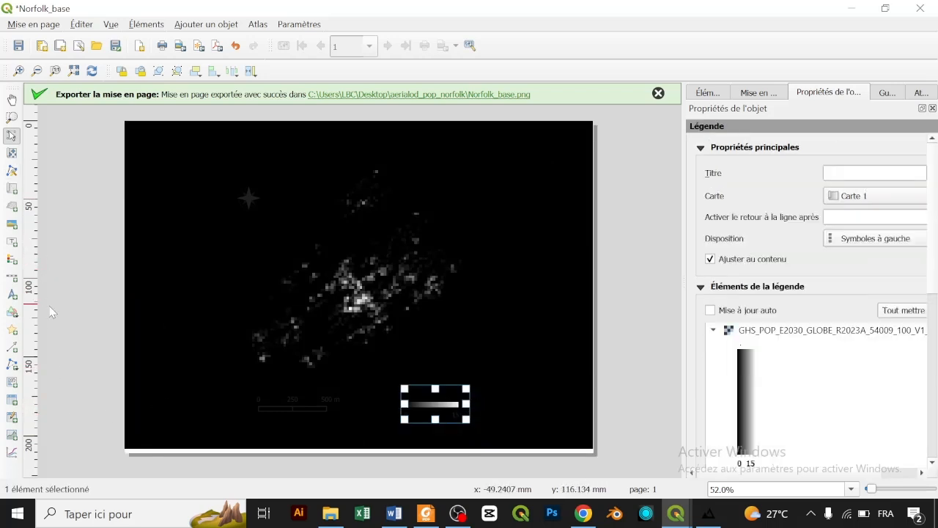
click(206, 444)
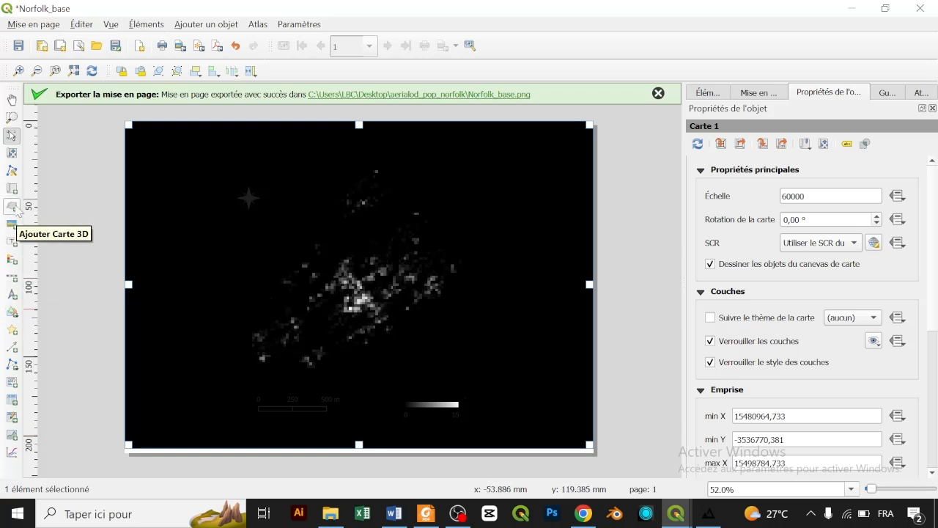
click(19, 315)
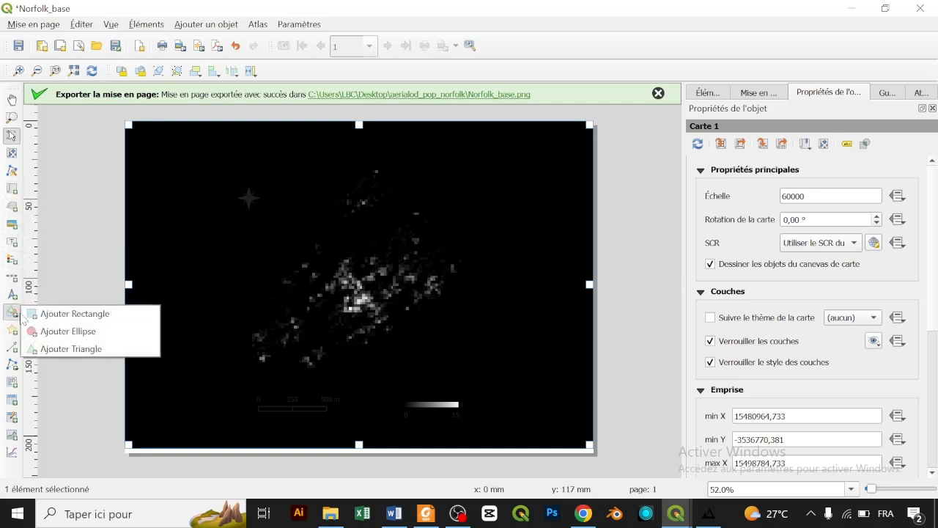
click(103, 315)
drag(99, 423, 610, 463)
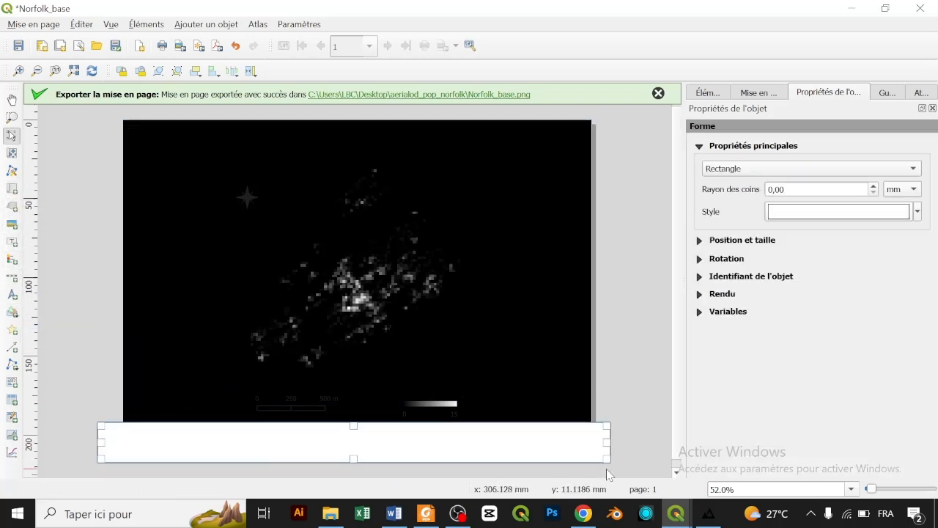
Style the bottom rectangle with no outline and give it black stroke and fill colours.
click(891, 215)
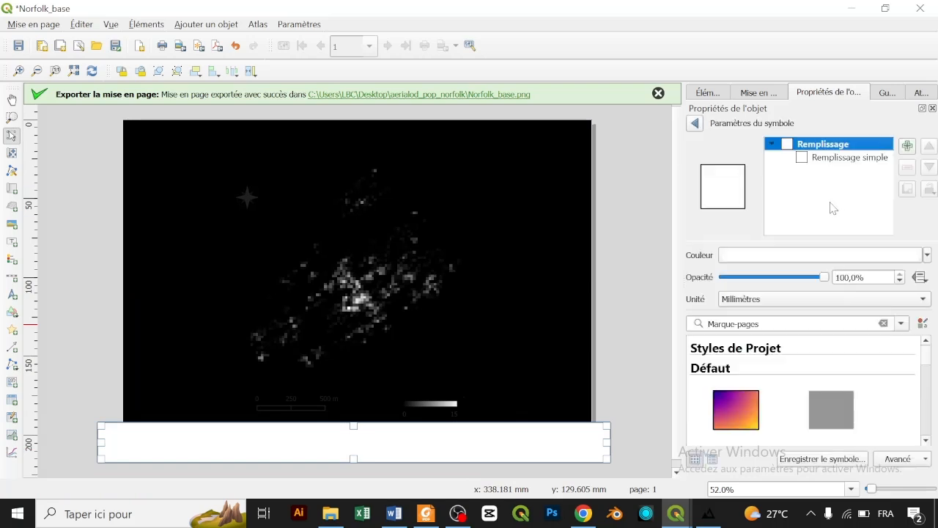
click(819, 158)
click(865, 376)
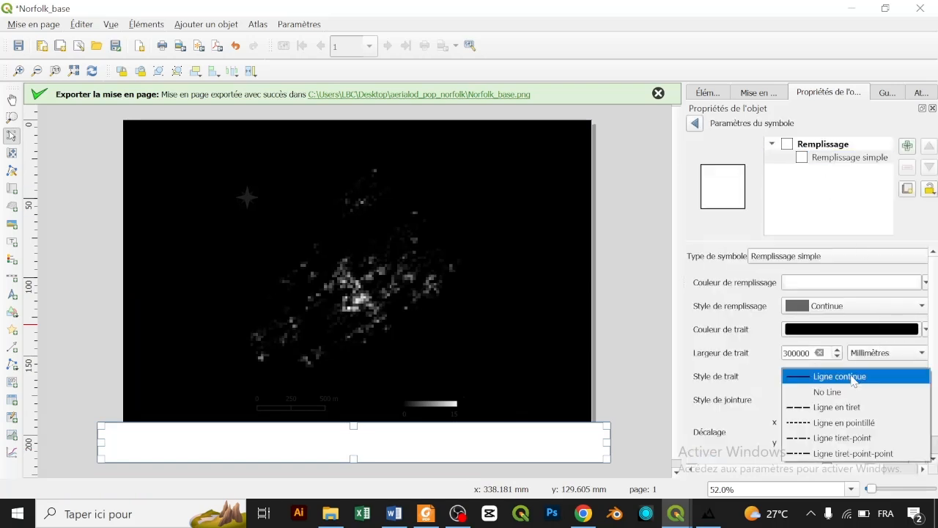
click(843, 390)
click(923, 329)
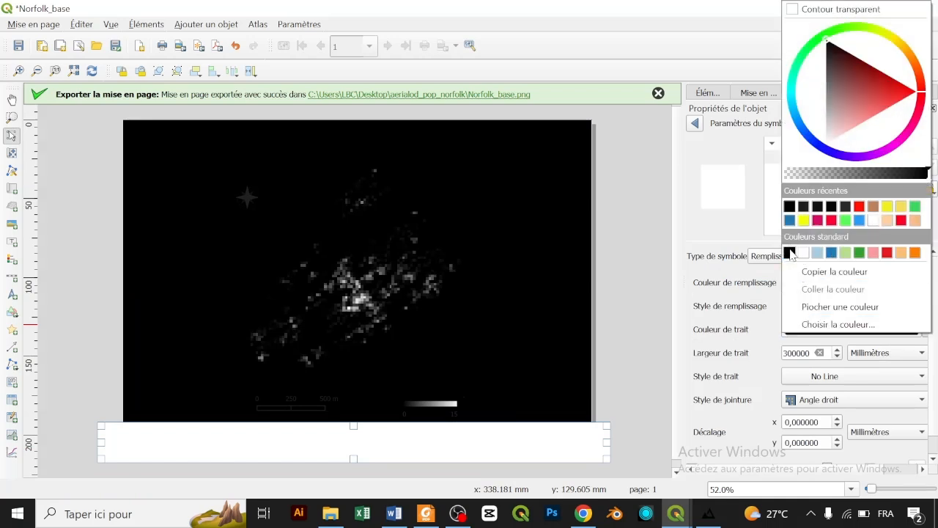
click(789, 253)
drag(839, 330, 828, 283)
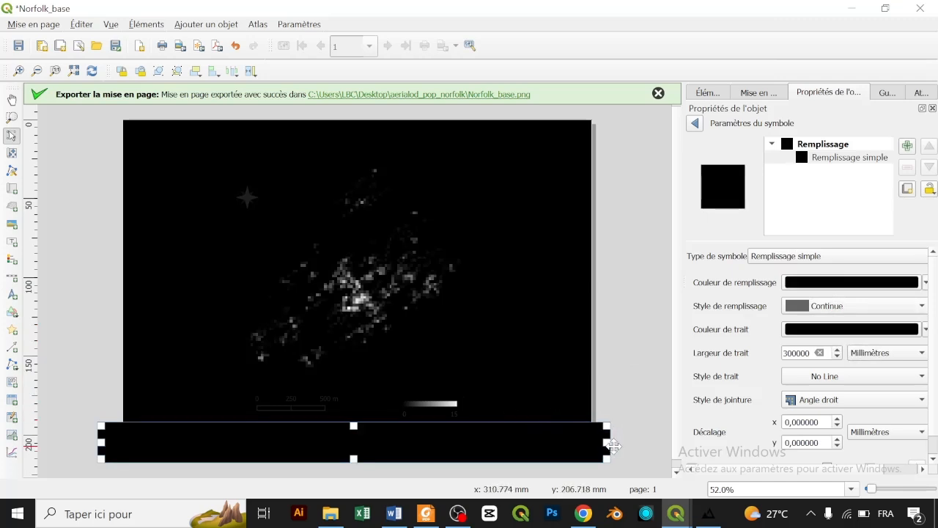
click(612, 384)
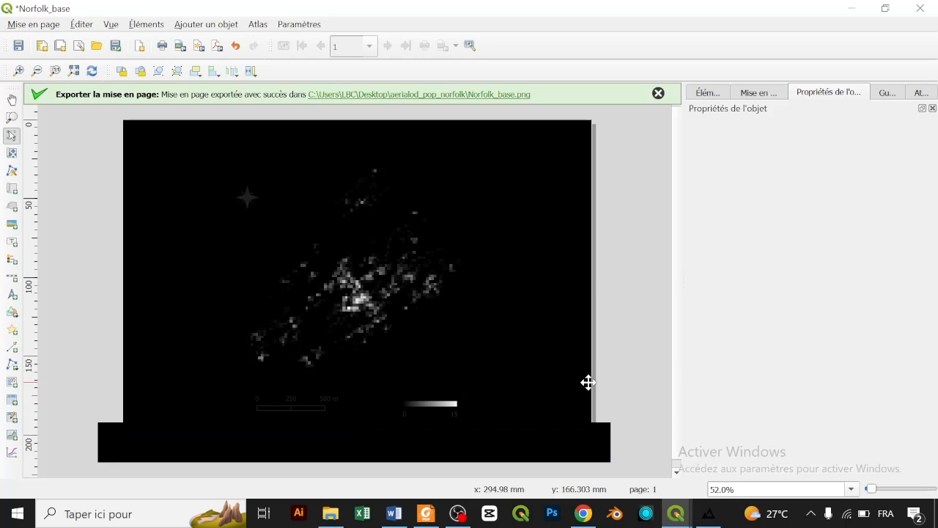
Widen the map item slightly to about 300 mm so it covers the page's right edge.
click(589, 379)
drag(588, 285, 592, 304)
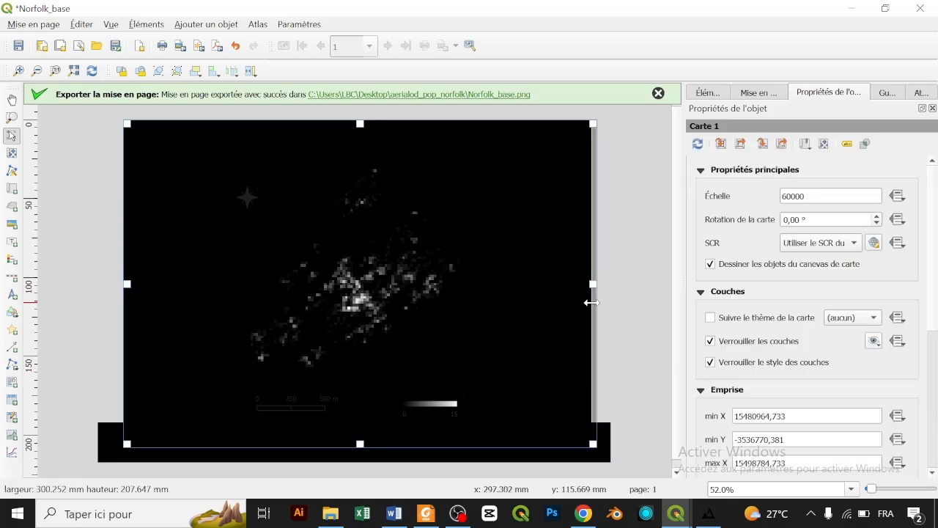
click(622, 405)
Pull in both ends of the bottom black rectangle so they line up with the map's side edges.
click(593, 439)
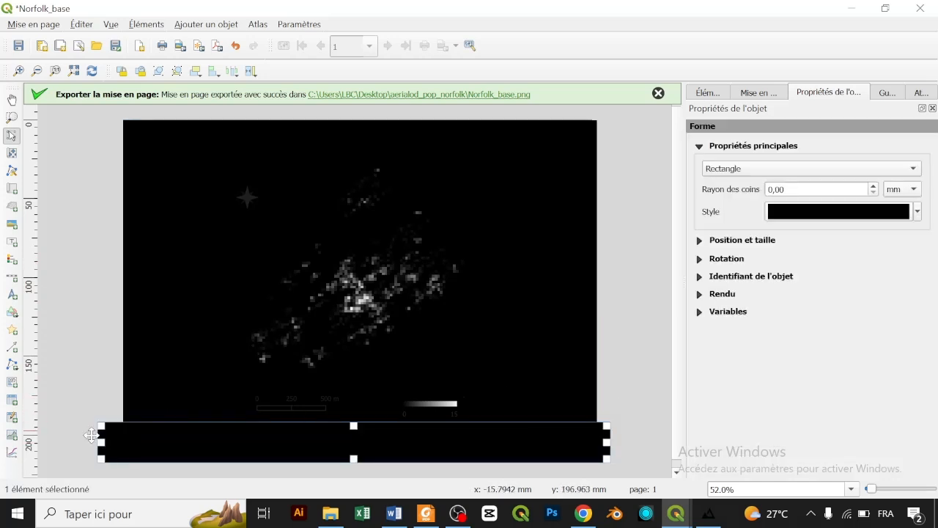
drag(94, 439, 127, 442)
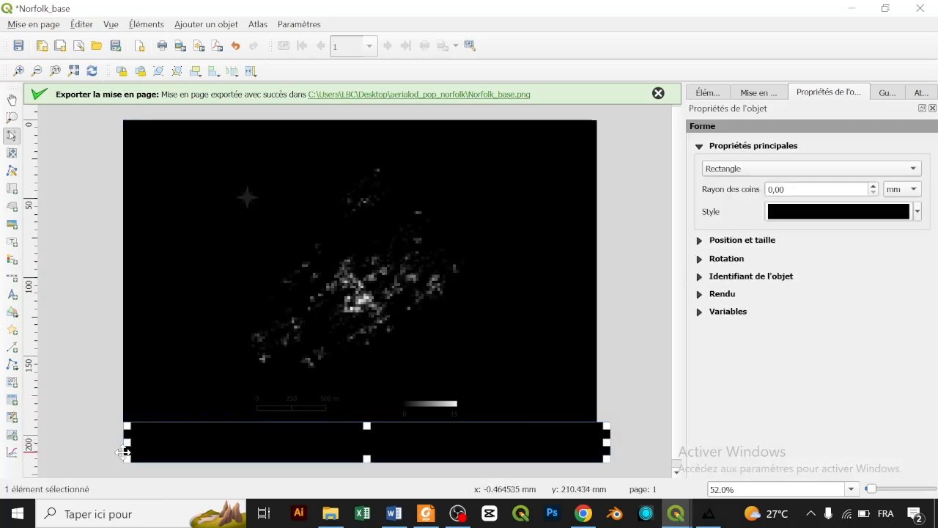
mouse_move(605, 444)
mouse_down()
mouse_move(589, 443)
mouse_move(598, 443)
mouse_up()
click(600, 425)
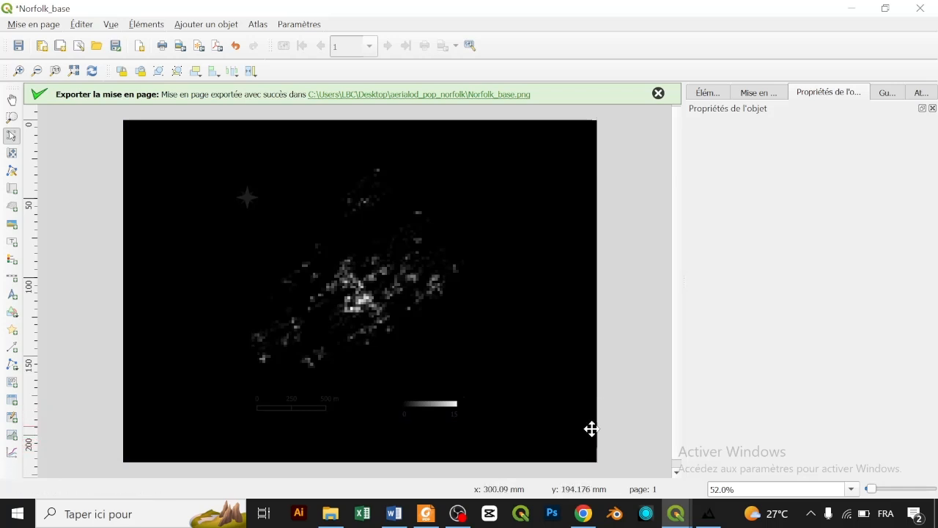
Duplicate the bottom black rectangle and shrink the copy into a small block just above the legend's high-value end.
click(572, 447)
drag(574, 447, 436, 363)
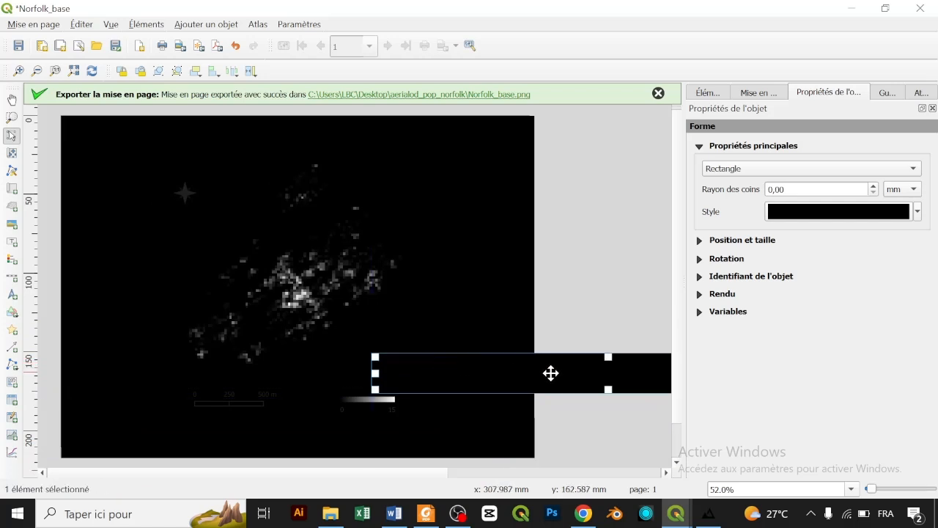
drag(609, 372, 484, 372)
drag(252, 374, 381, 377)
drag(551, 376, 401, 371)
drag(569, 372, 415, 374)
drag(289, 371, 469, 372)
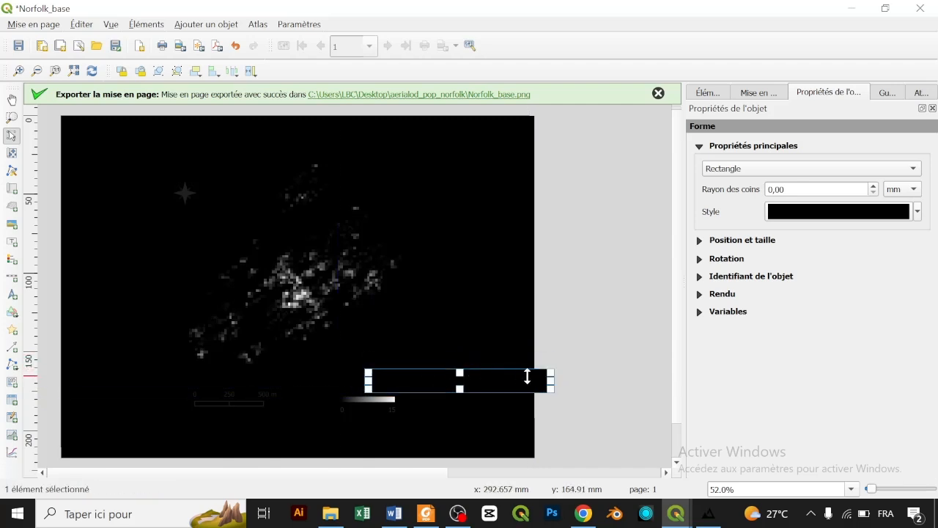
drag(553, 381, 433, 381)
Switch to Aerialod to examine the legend wedge and bottom strip from a low side angle, and return to the QGIS layout.
click(708, 514)
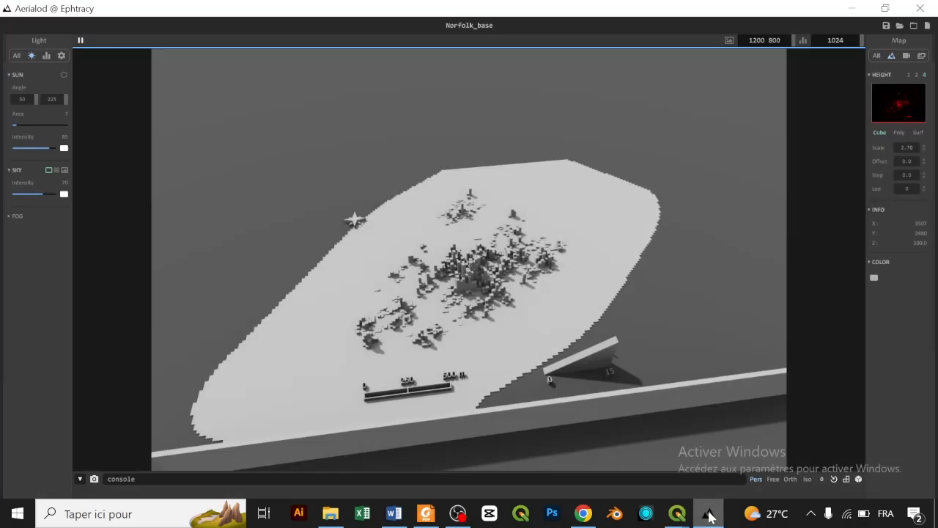
drag(642, 373, 580, 415)
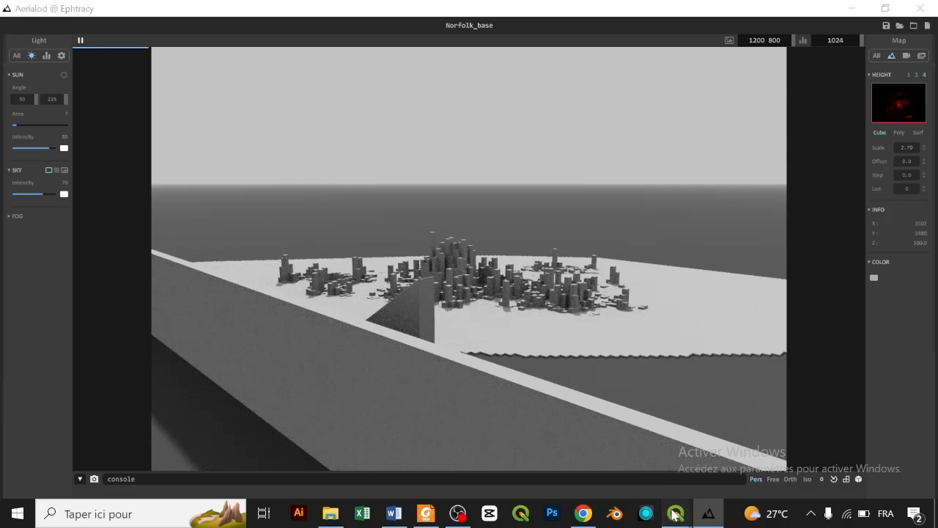
mouse_move(677, 512)
mouse_move(693, 459)
click(663, 466)
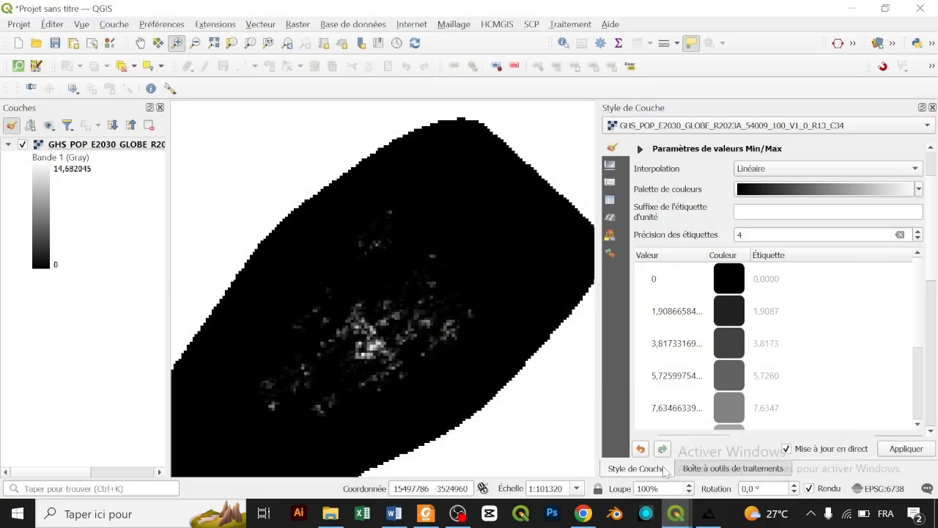
mouse_move(673, 511)
click(680, 471)
Narrow the small black rectangle to about 24 mm wide and place it just above the high-value end of the legend ramp.
scroll(401, 408, up, 1)
drag(381, 368, 383, 345)
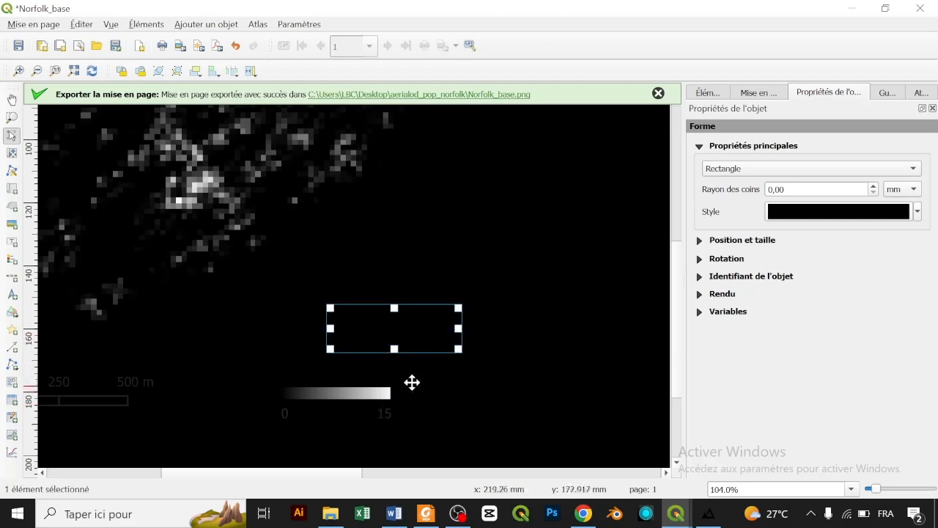
scroll(400, 383, up, 3)
drag(448, 176, 591, 366)
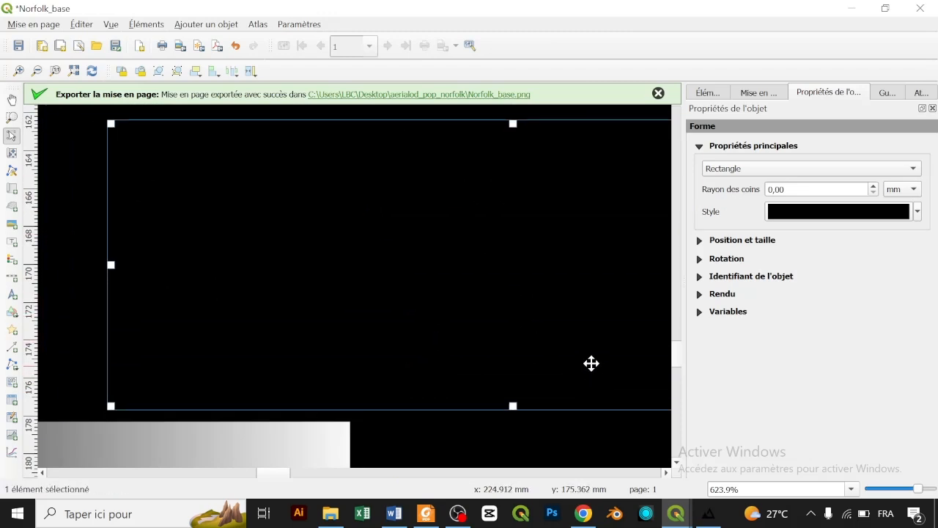
drag(108, 264, 247, 284)
mouse_move(379, 285)
mouse_down()
mouse_move(377, 303)
mouse_move(379, 291)
mouse_up()
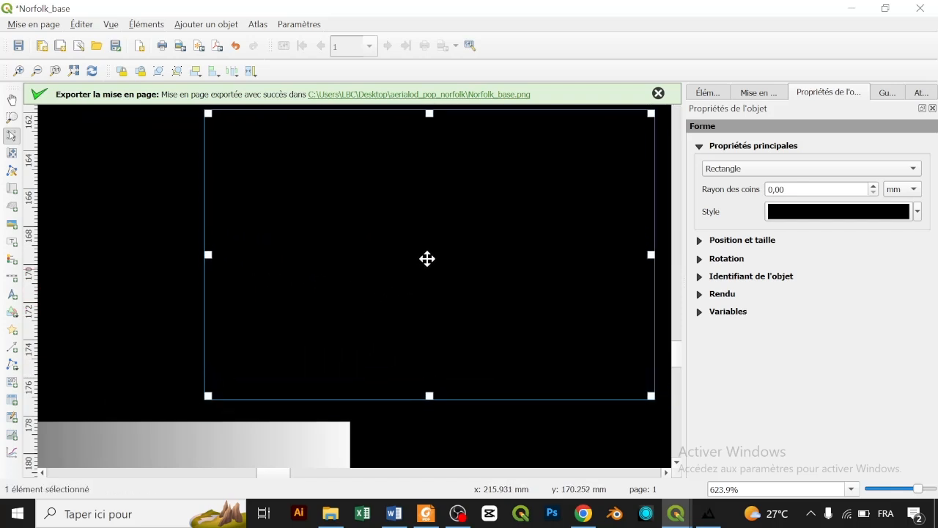
click(73, 71)
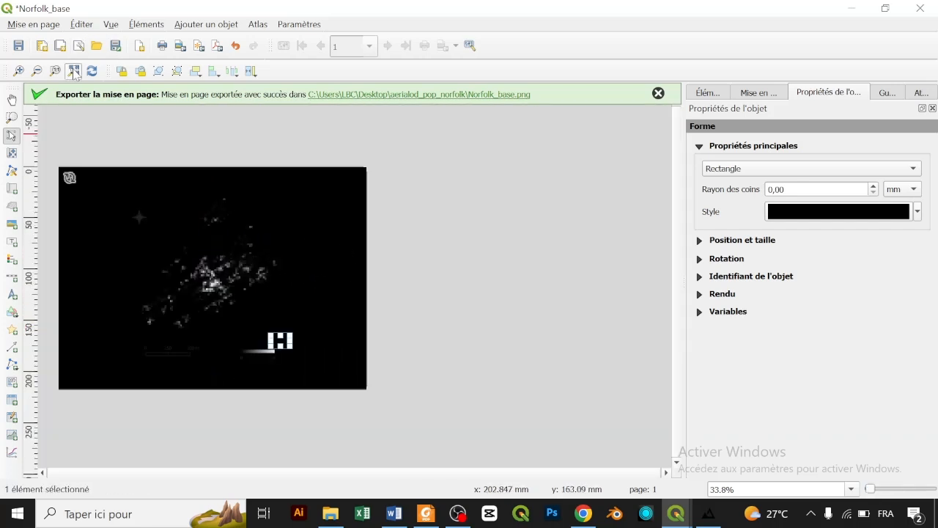
Export the layout with its small masking rectangle as a 300 dpi PNG, overwriting Norfolk_base.png.
click(541, 283)
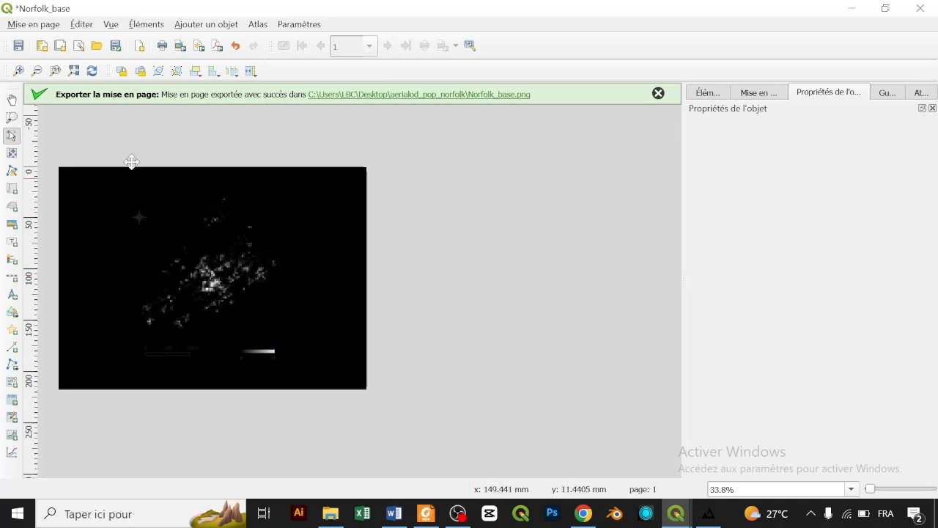
click(181, 50)
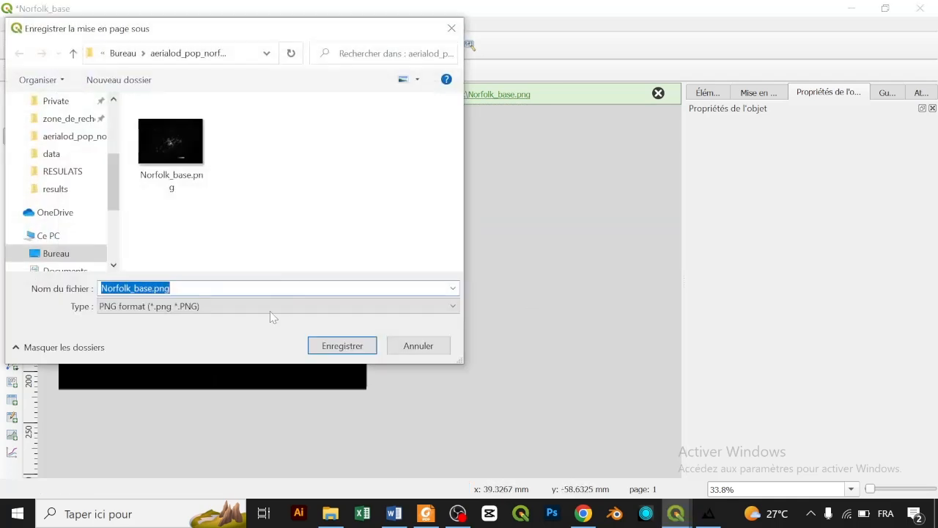
click(341, 345)
click(502, 260)
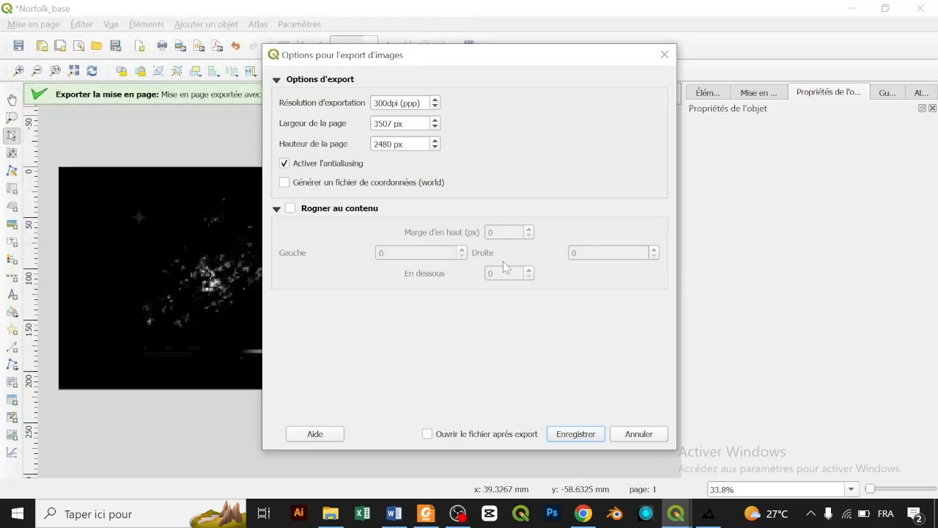
click(576, 434)
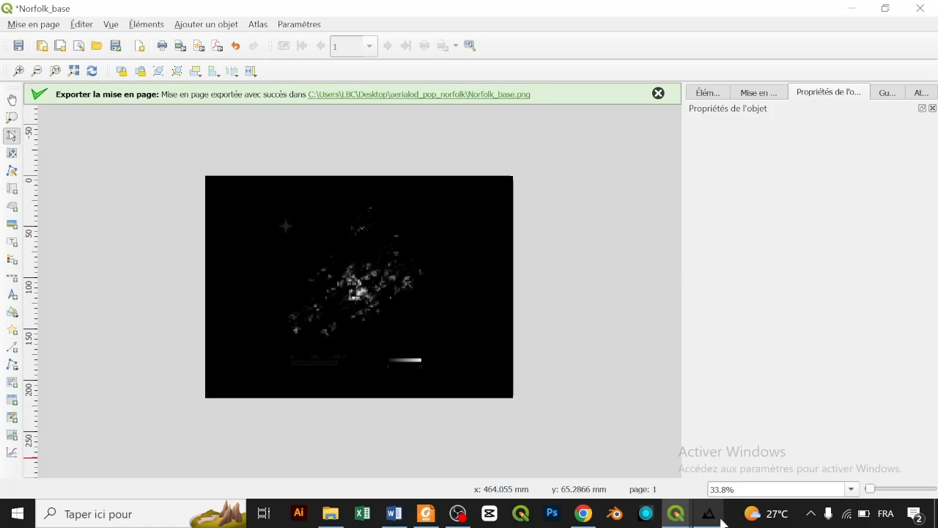
Switch to Aerialod and load the newly exported Norfolk_base.png as the height map.
click(708, 514)
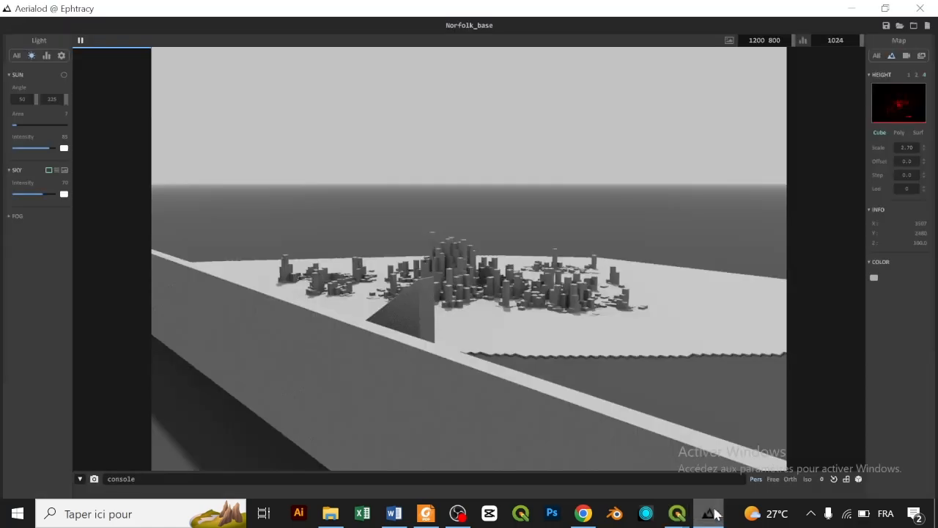
click(906, 113)
double_click(204, 157)
Examine the population columns, scale bar and legend wedge in the 3D render from low and high angles.
scroll(404, 274, down, 2)
drag(479, 315, 503, 288)
scroll(501, 284, up, 4)
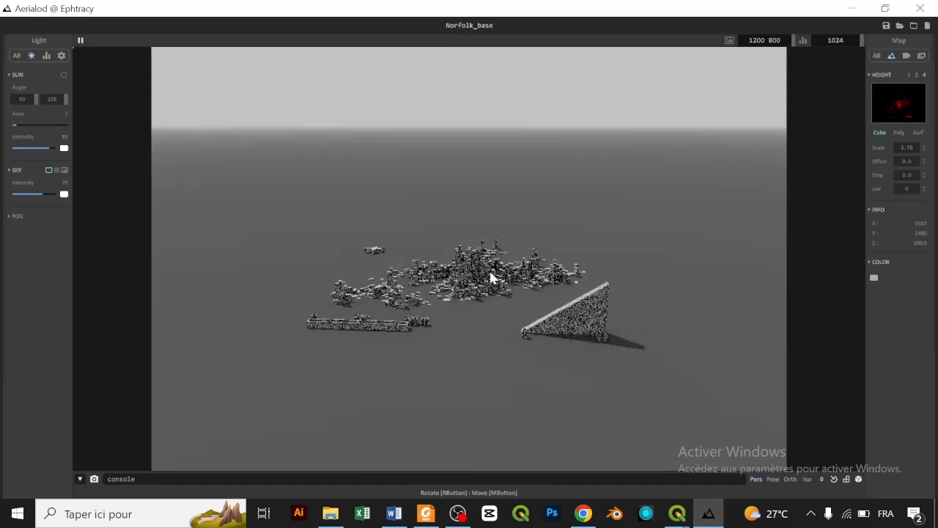
drag(501, 283, 505, 328)
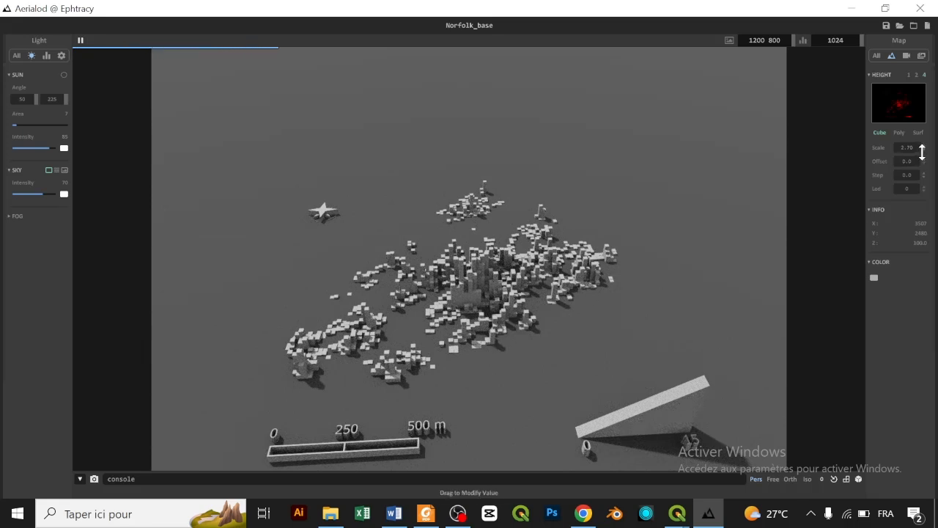
drag(512, 342, 395, 296)
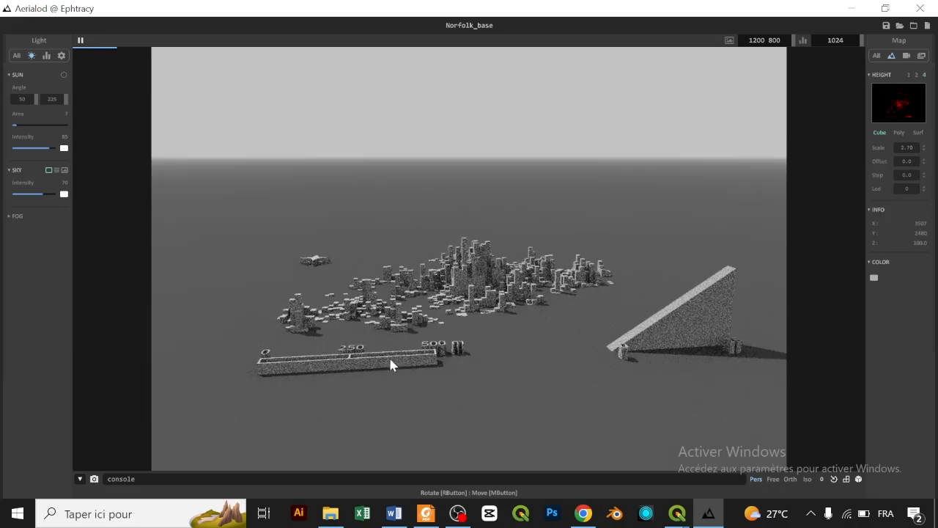
drag(506, 361, 489, 388)
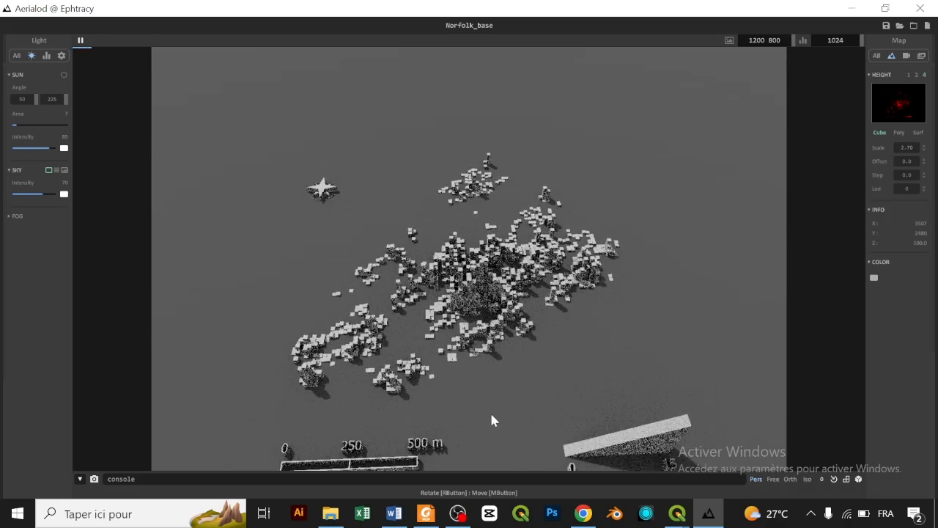
drag(493, 421, 494, 411)
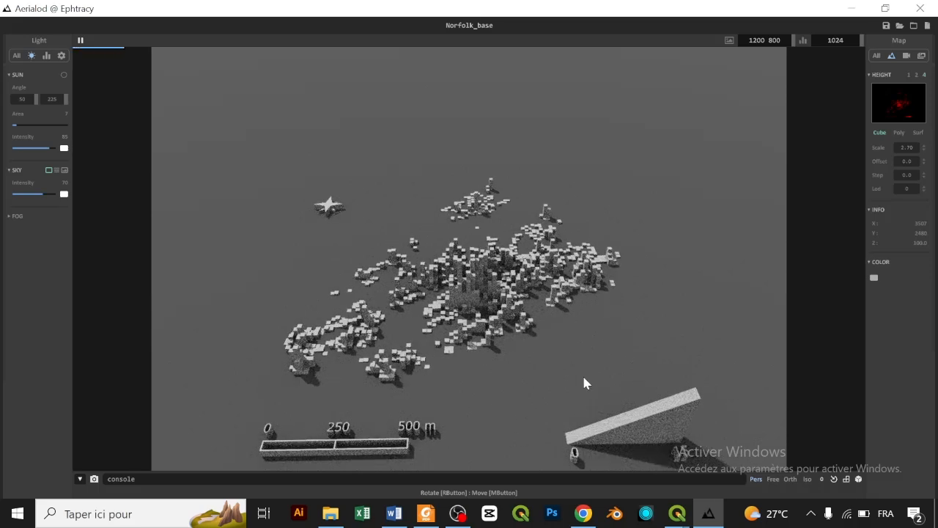
Return to the QGIS layout, group the legend with its small black rectangle, and move the group up about 22 mm.
mouse_move(677, 513)
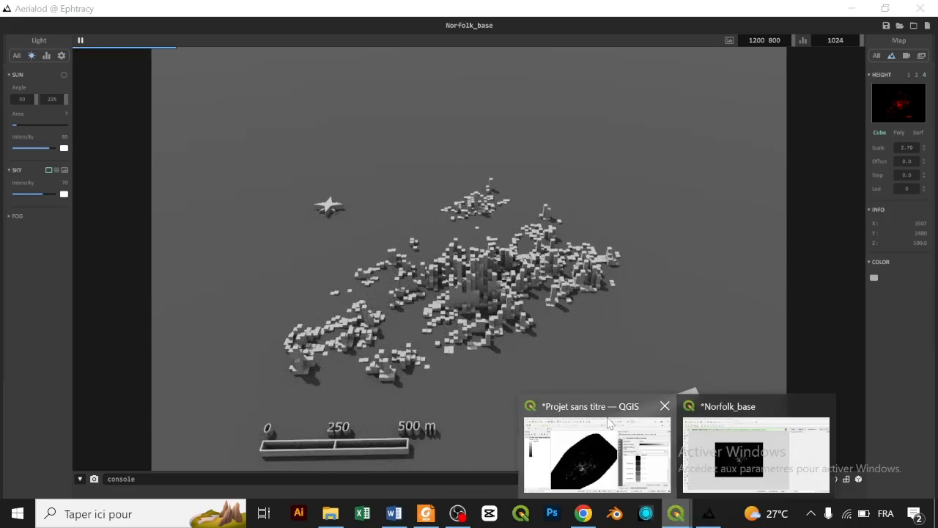
click(572, 447)
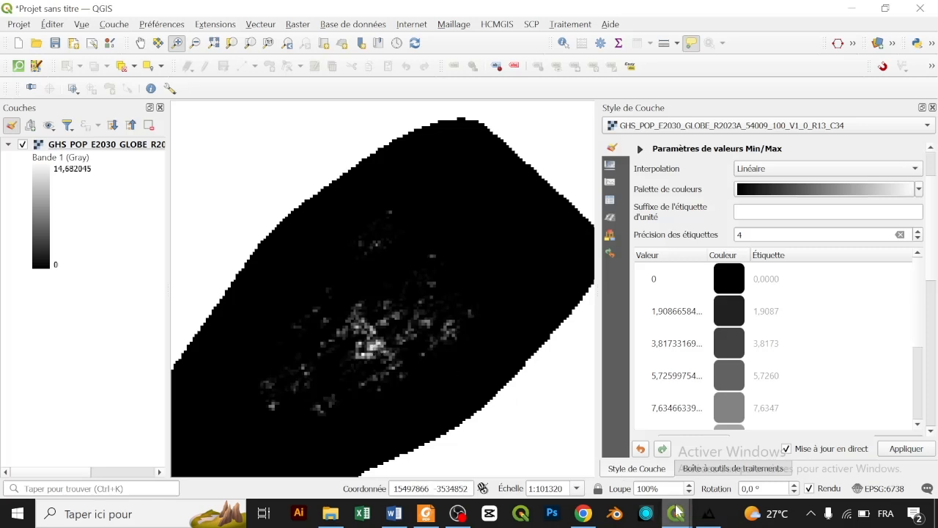
click(704, 476)
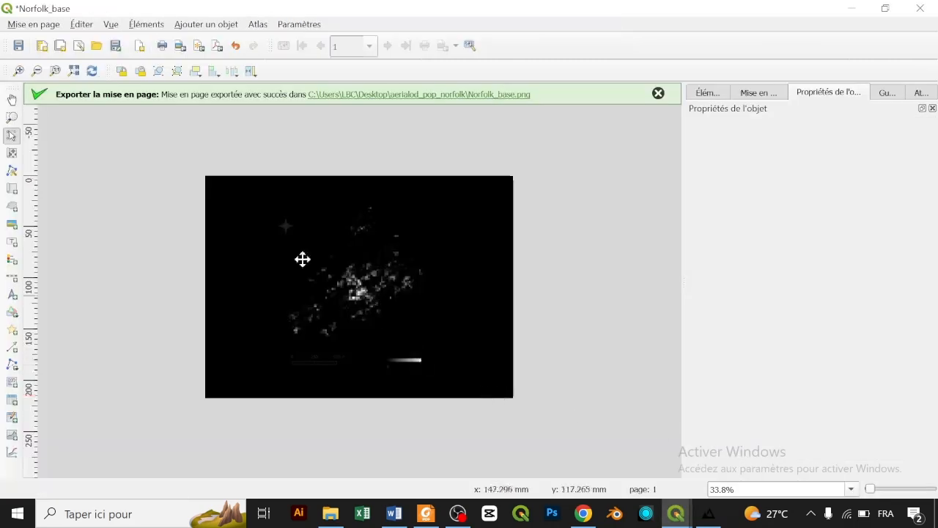
click(74, 71)
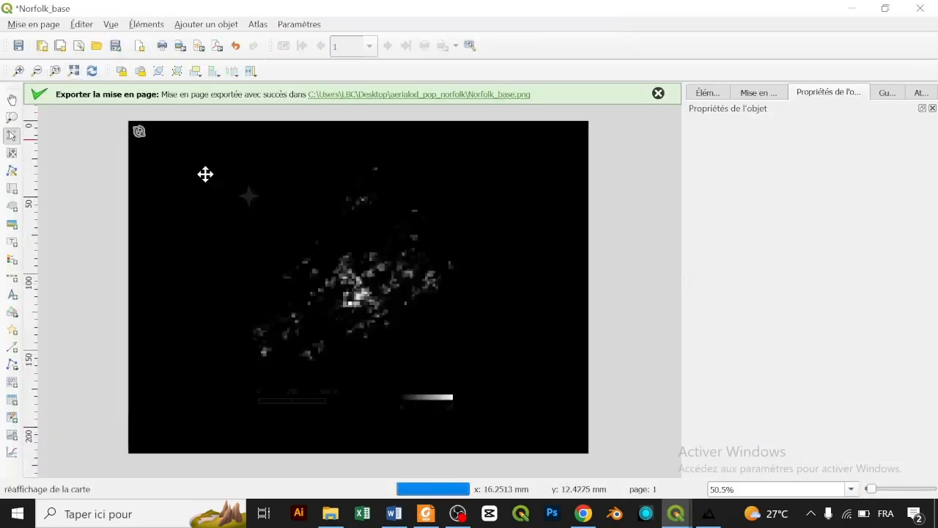
click(445, 398)
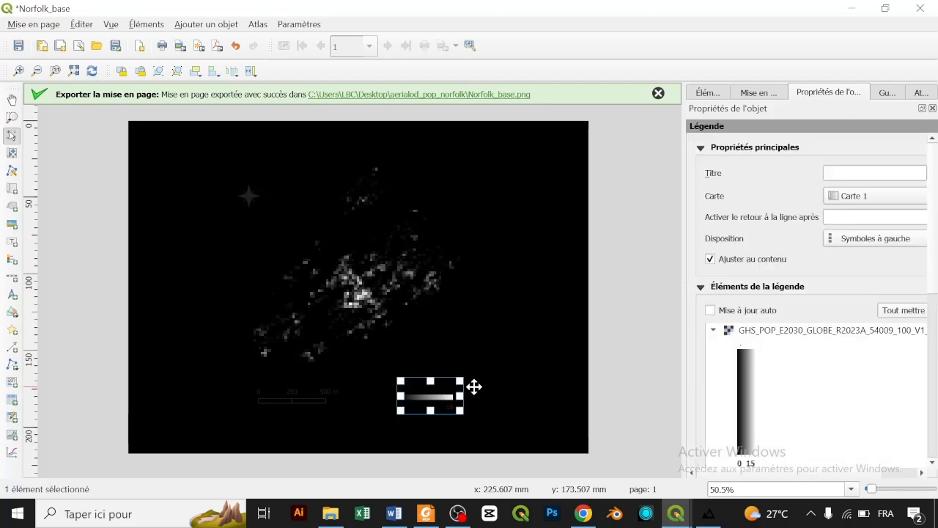
shift+click(475, 385)
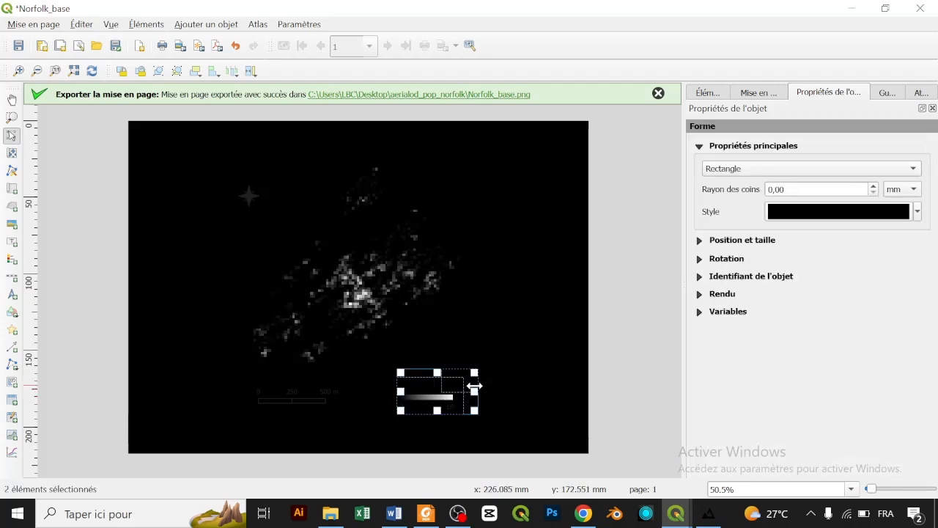
click(159, 73)
drag(440, 387, 438, 354)
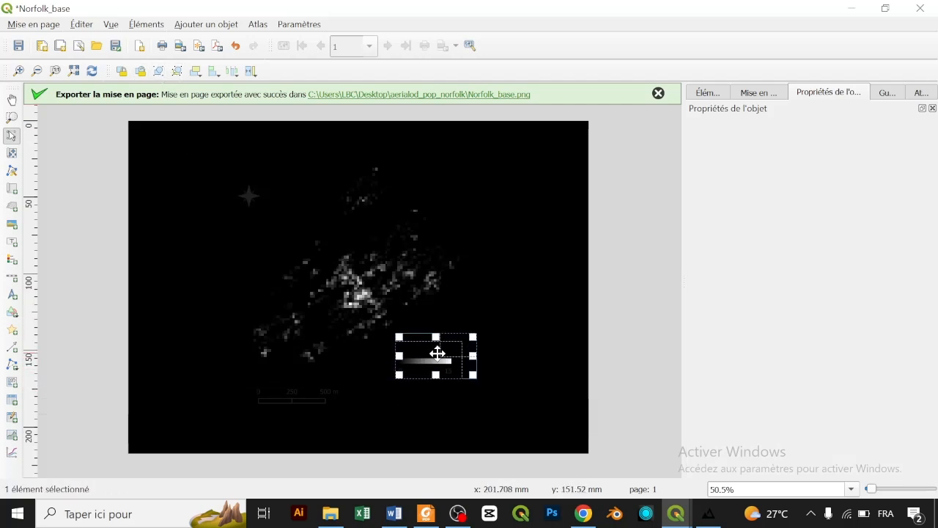
Darken the scale bar's line colour to almost black and apply that same colour to its label font.
click(319, 403)
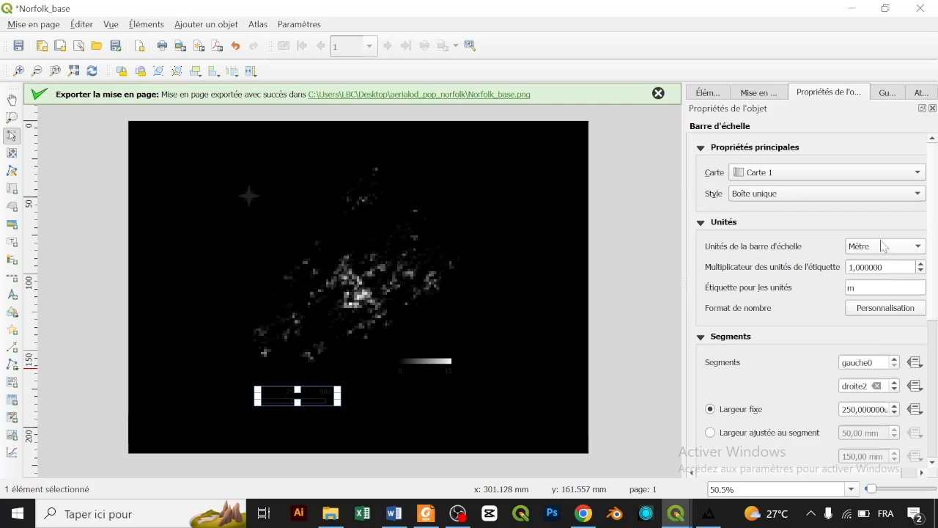
scroll(849, 327, down, 5)
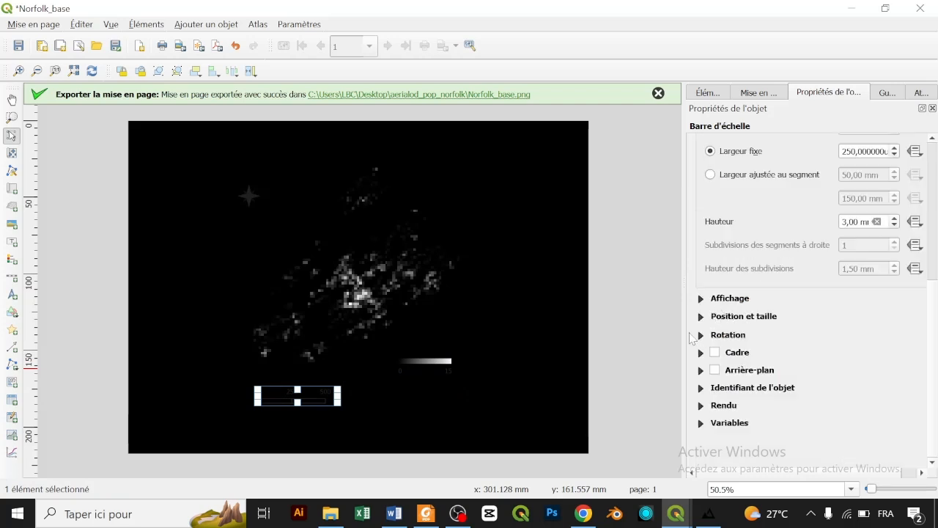
click(701, 300)
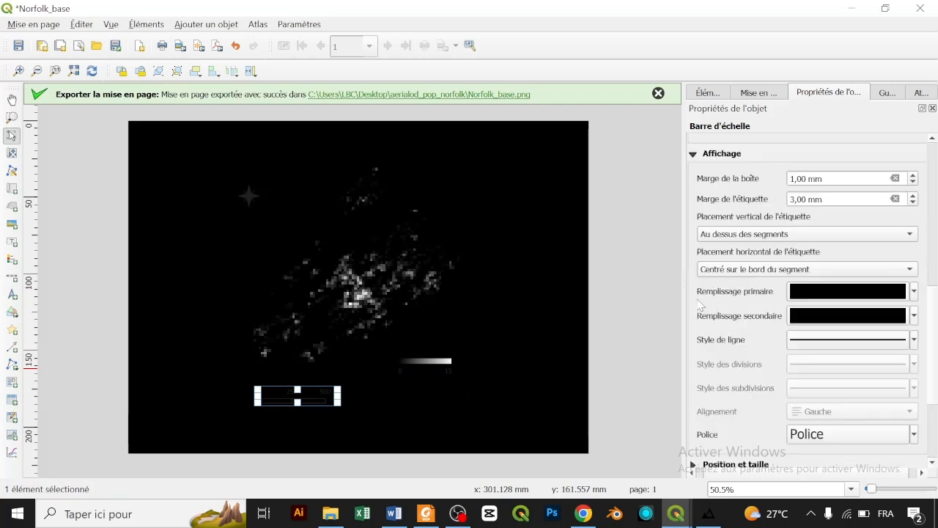
click(916, 341)
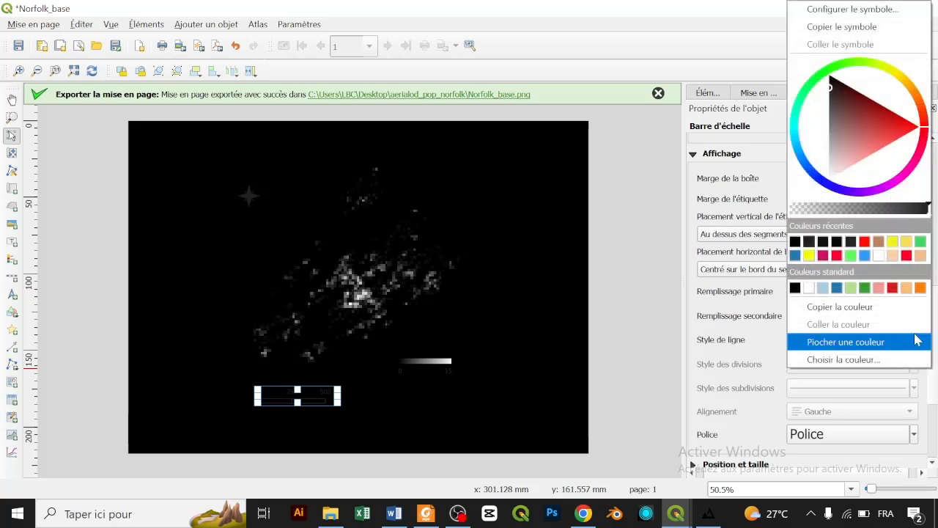
click(827, 84)
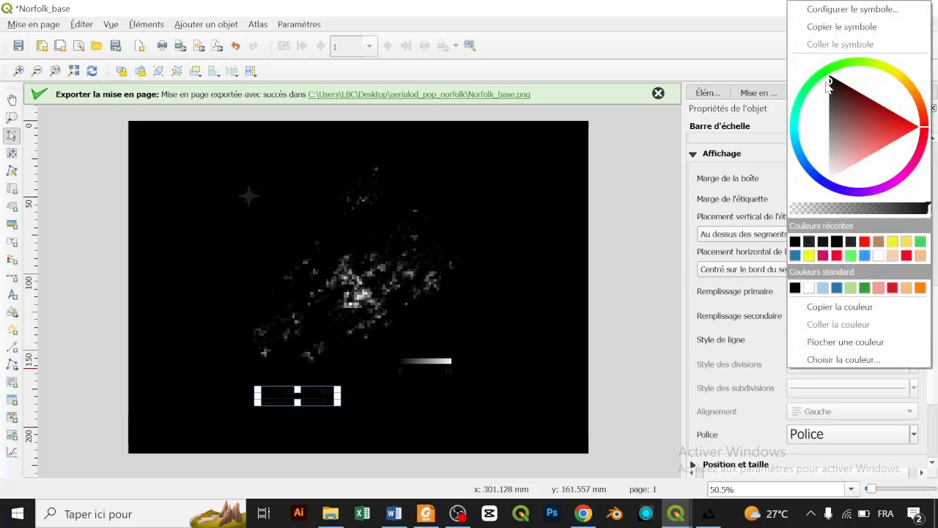
click(768, 355)
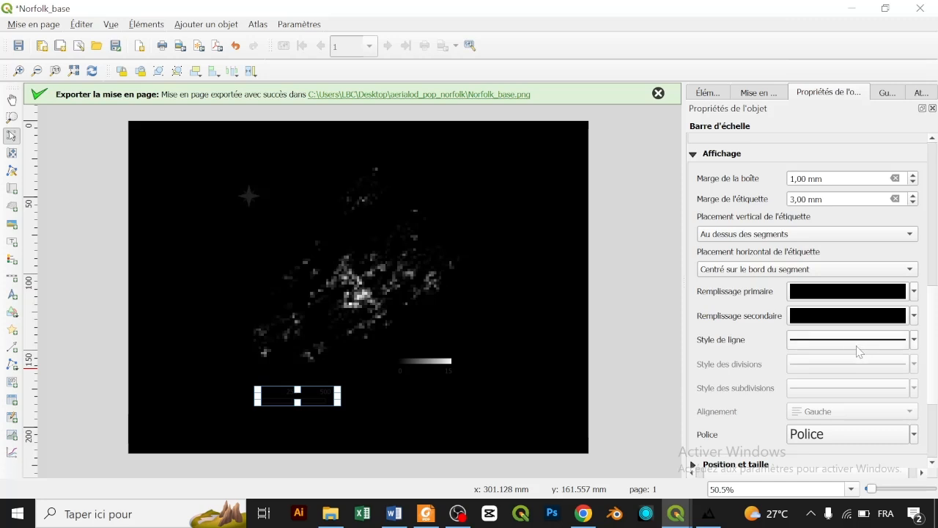
drag(860, 343, 847, 444)
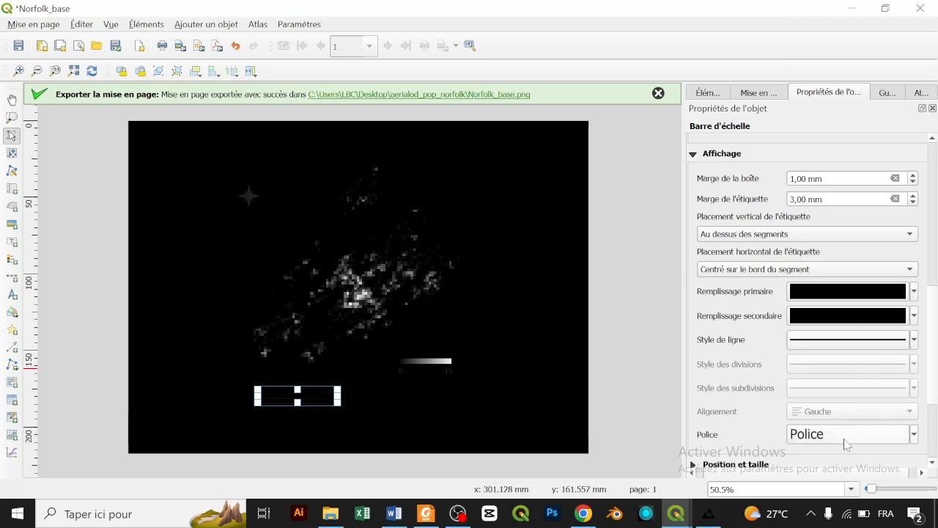
click(434, 372)
click(658, 334)
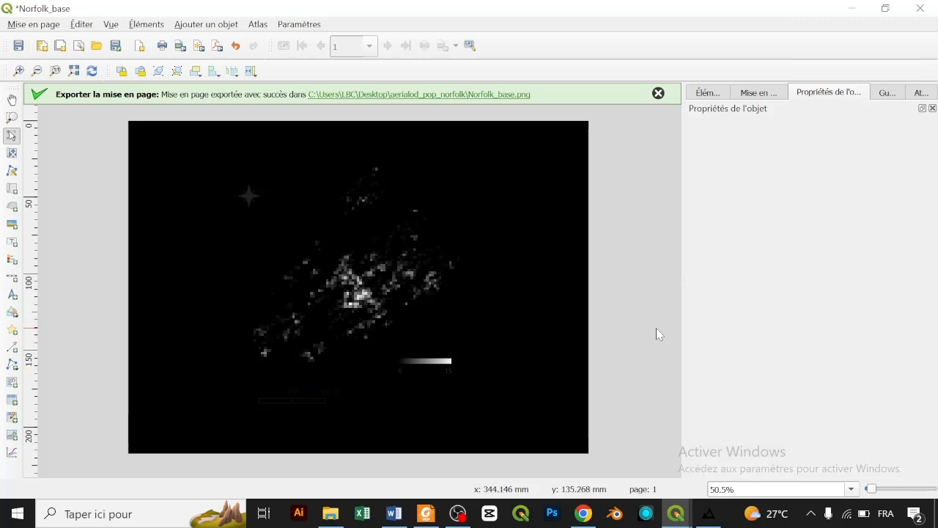
Export the layout with the raised legend and darker scale bar at 300 dpi, replacing Norfolk_base.png.
click(708, 516)
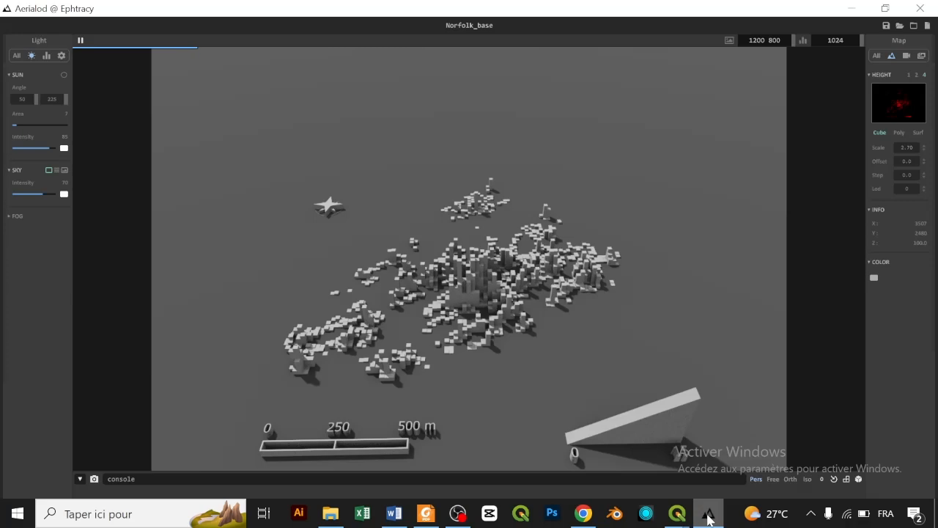
click(708, 516)
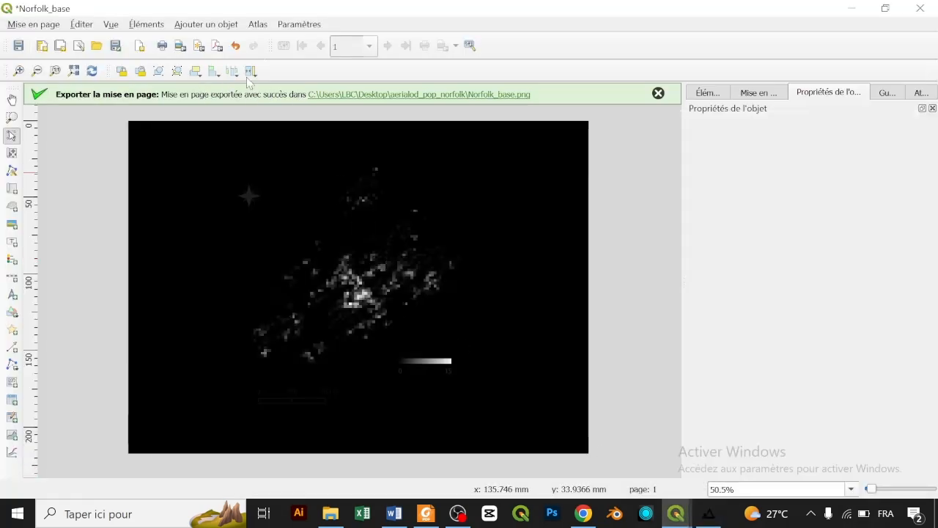
click(180, 46)
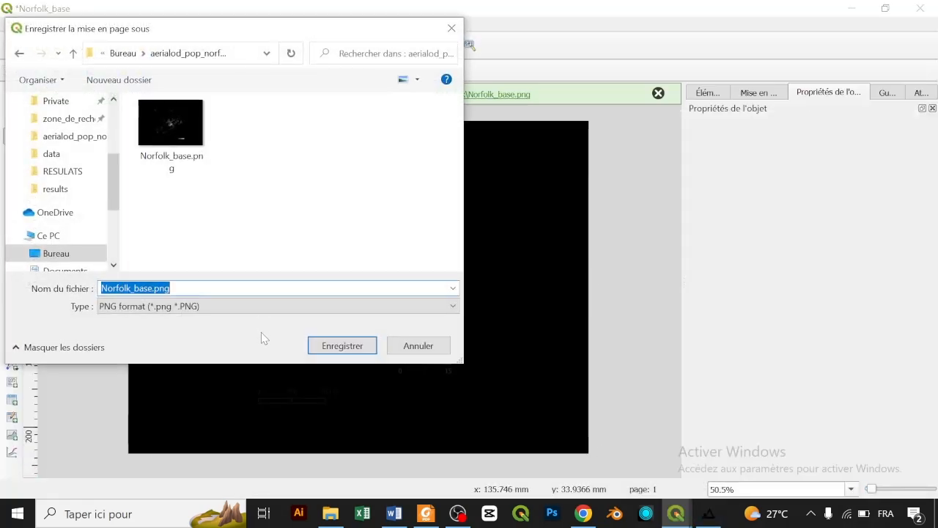
click(334, 351)
click(493, 258)
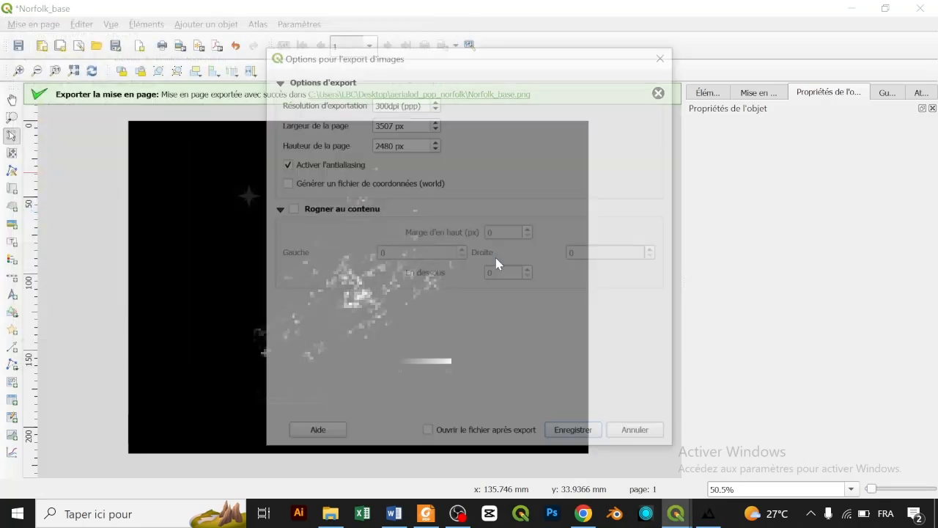
click(585, 436)
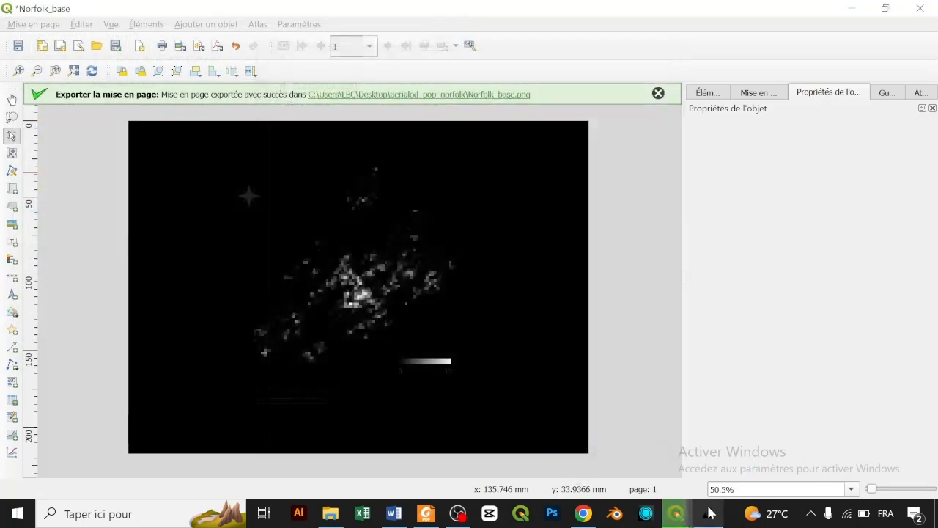
Switch to Aerialod and reload the height map from the updated Norfolk_base.png.
click(708, 513)
click(891, 105)
double_click(244, 157)
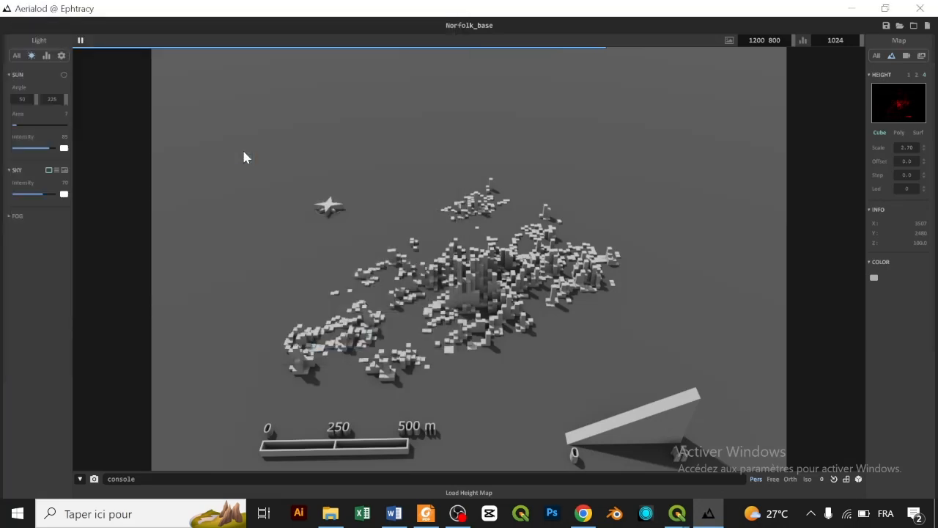
Examine the lowered scale bar and the repositioned legend wedge in the render at several distances and angles.
scroll(538, 328, up, 3)
scroll(539, 329, down, 2)
scroll(581, 346, up, 1)
drag(491, 402, 468, 381)
scroll(411, 352, up, 1)
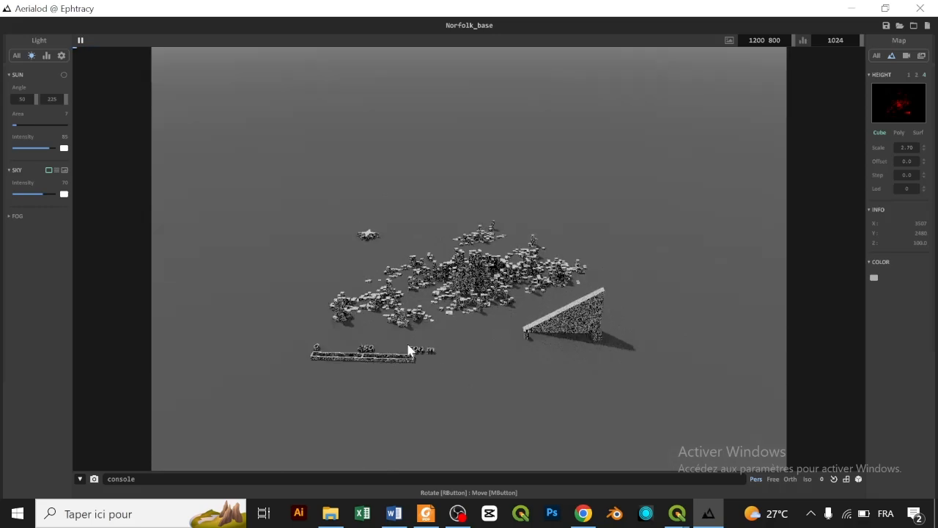
scroll(412, 345, up, 2)
scroll(429, 346, up, 2)
drag(435, 347, 442, 338)
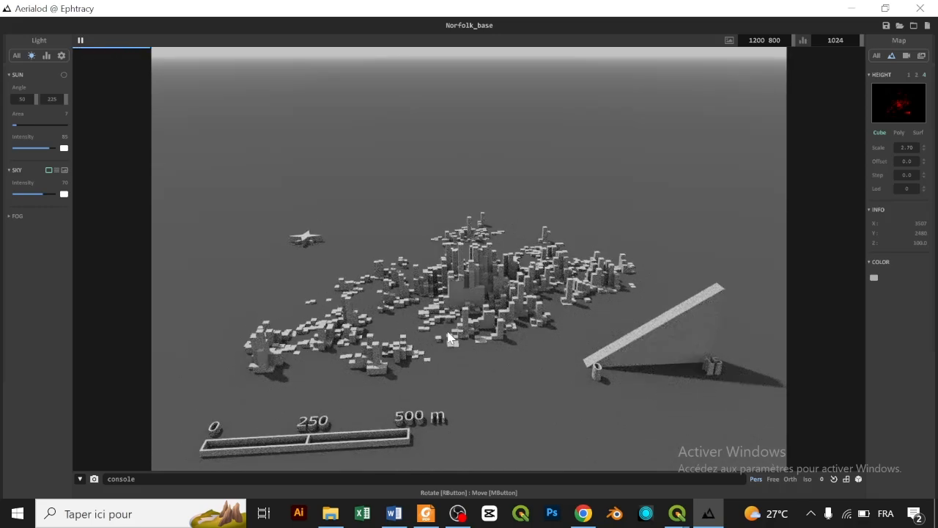
Raise the height scale to 4.40 and frame the map, scale bar and legend from a higher angle.
drag(922, 147, 927, 115)
mouse_move(605, 293)
mouse_down()
mouse_move(605, 308)
mouse_move(598, 285)
mouse_up()
scroll(598, 286, down, 1)
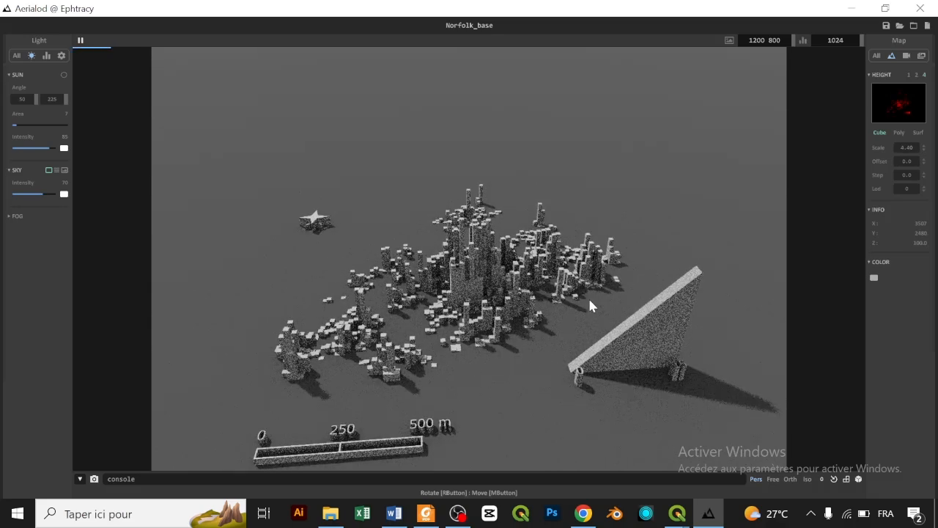
mouse_move(602, 297)
mouse_down()
mouse_move(599, 306)
mouse_move(589, 299)
mouse_up()
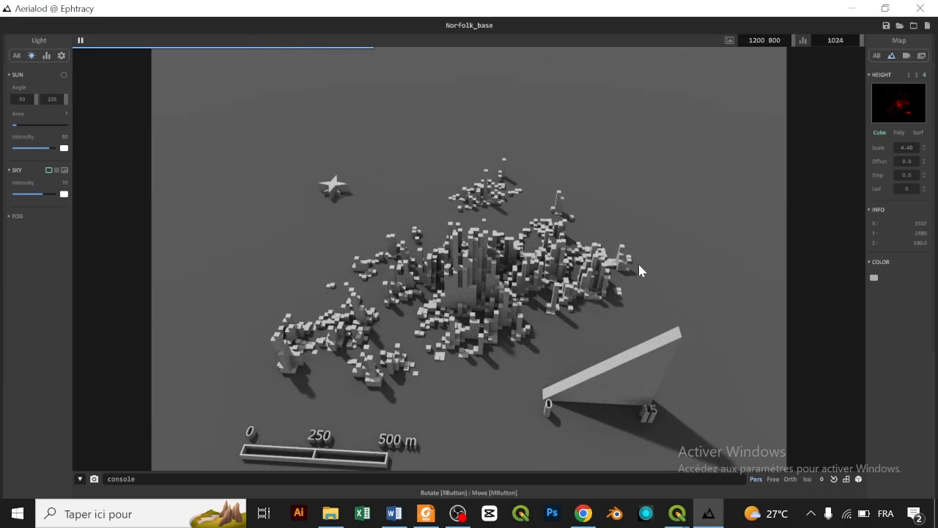
Change the height map's base color from grey to a strongly saturated yellow-green with hue 70.
mouse_move(690, 278)
mouse_down()
mouse_move(708, 290)
mouse_move(708, 282)
mouse_up()
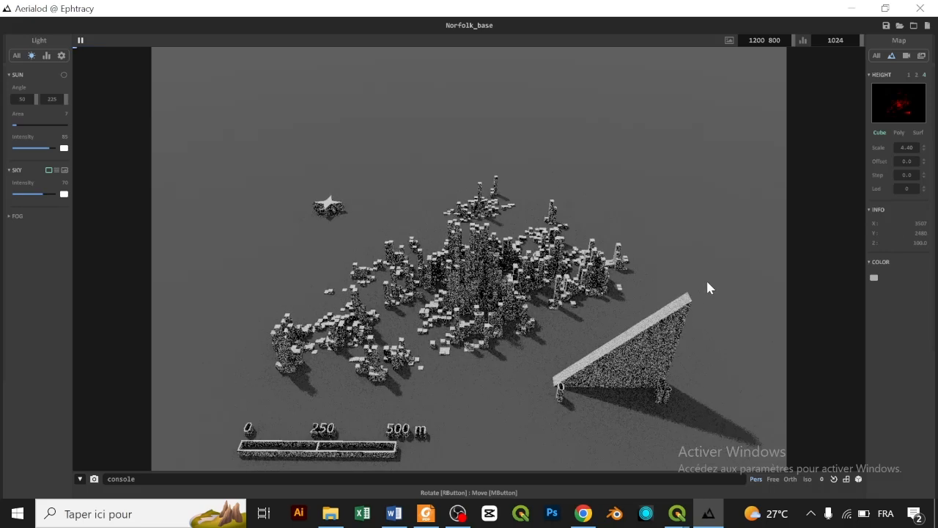
click(874, 278)
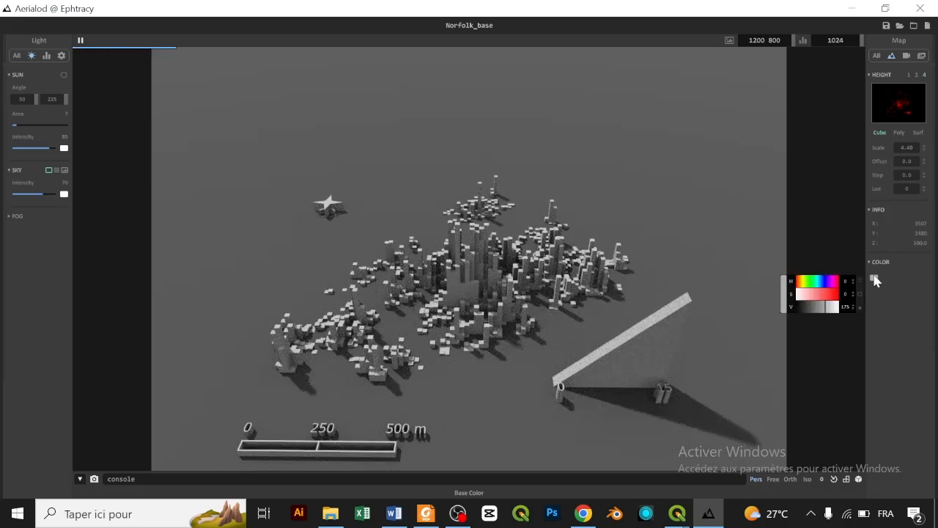
click(804, 285)
click(829, 294)
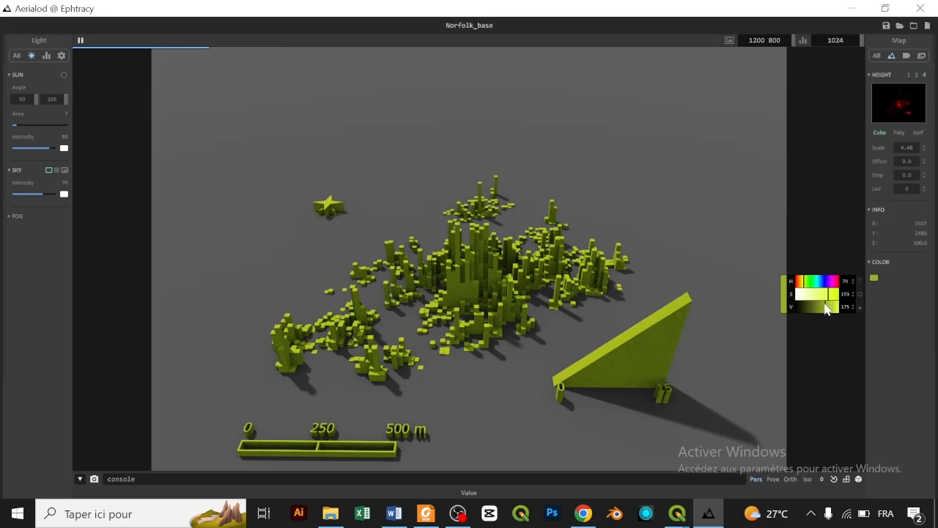
click(836, 294)
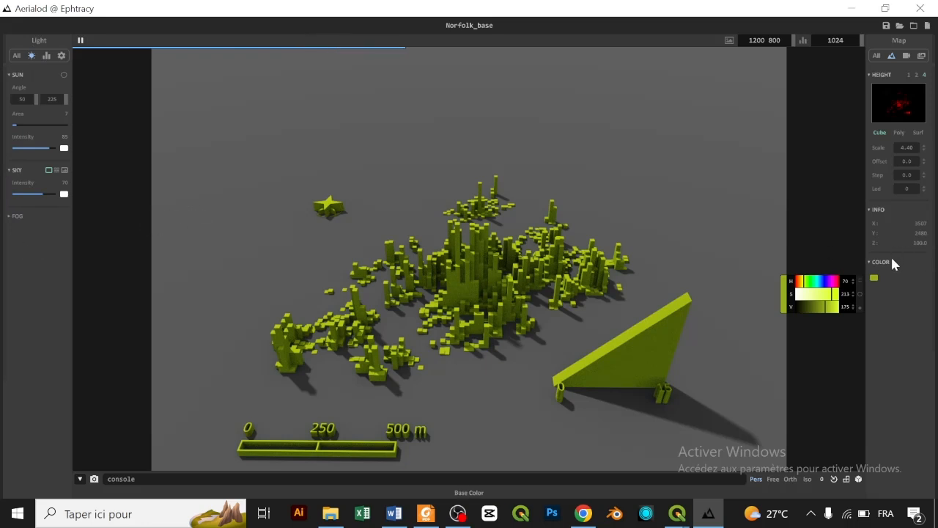
Add a light vignette to the camera and frame the map, scale bar and legend from a higher angle.
click(907, 57)
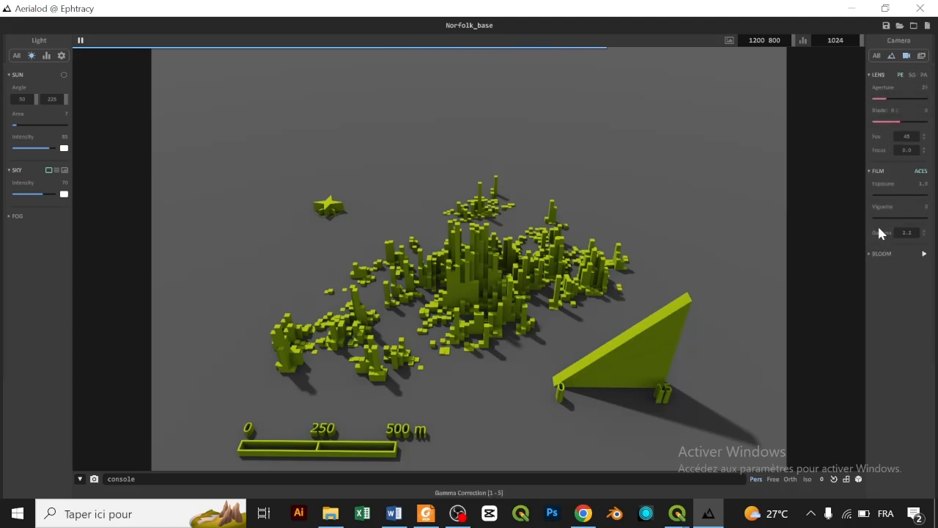
mouse_move(872, 215)
mouse_down()
mouse_move(892, 212)
mouse_move(881, 217)
mouse_up()
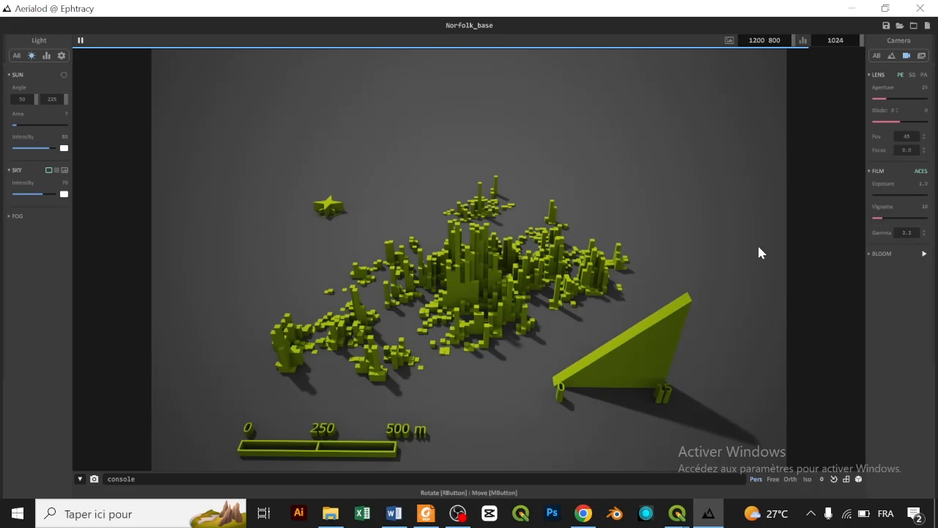
drag(655, 322, 655, 298)
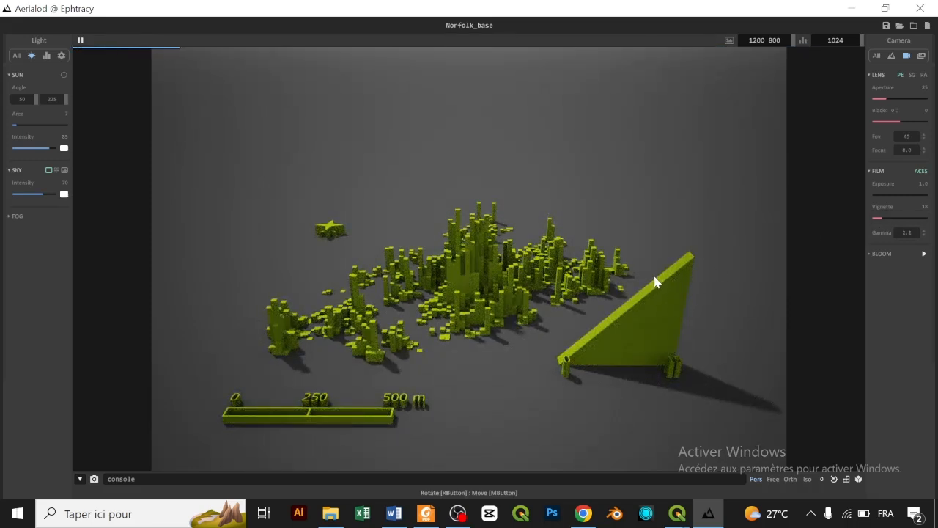
drag(564, 185, 562, 209)
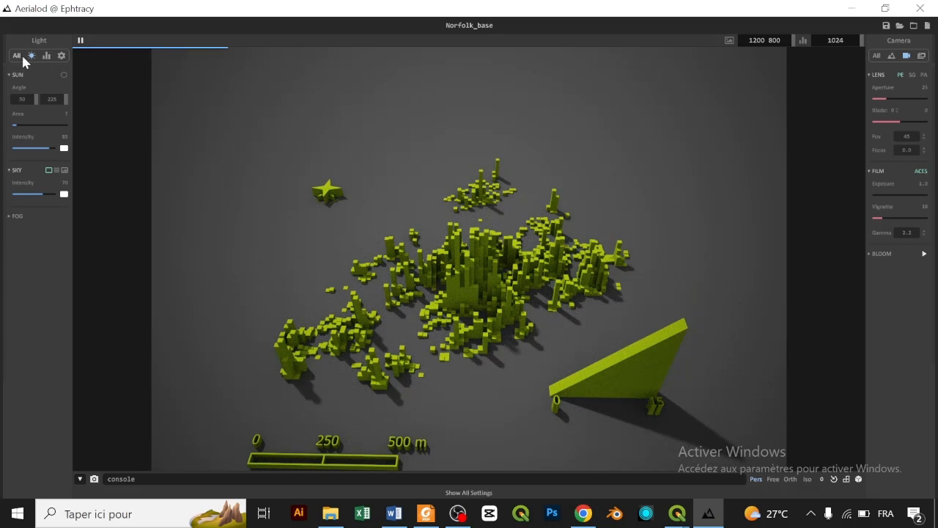
Set the ground color to dark blue with hue 203, saturation 161 and value 84.
click(60, 56)
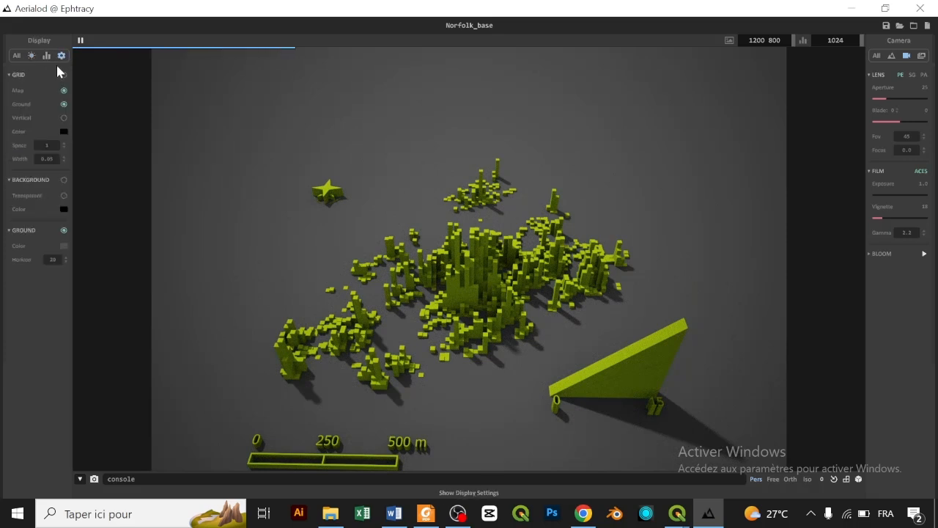
click(64, 246)
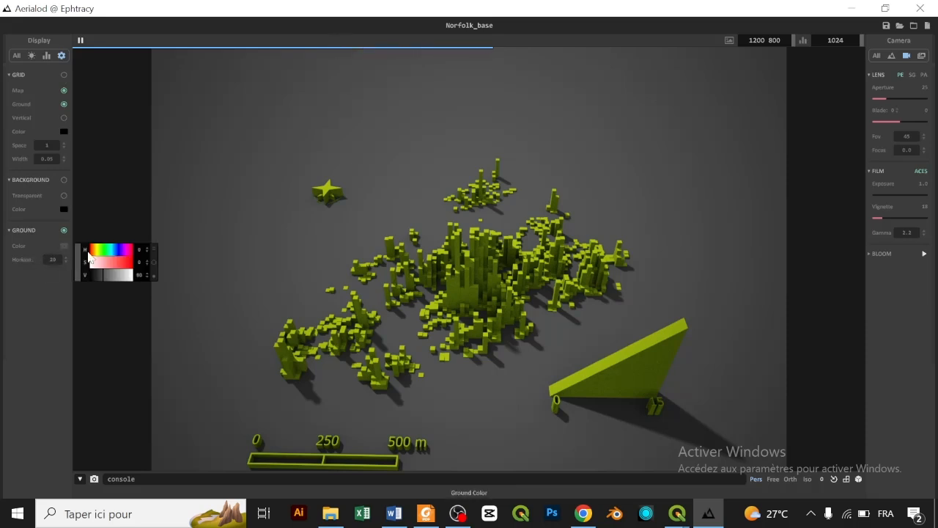
drag(118, 267, 126, 263)
click(126, 275)
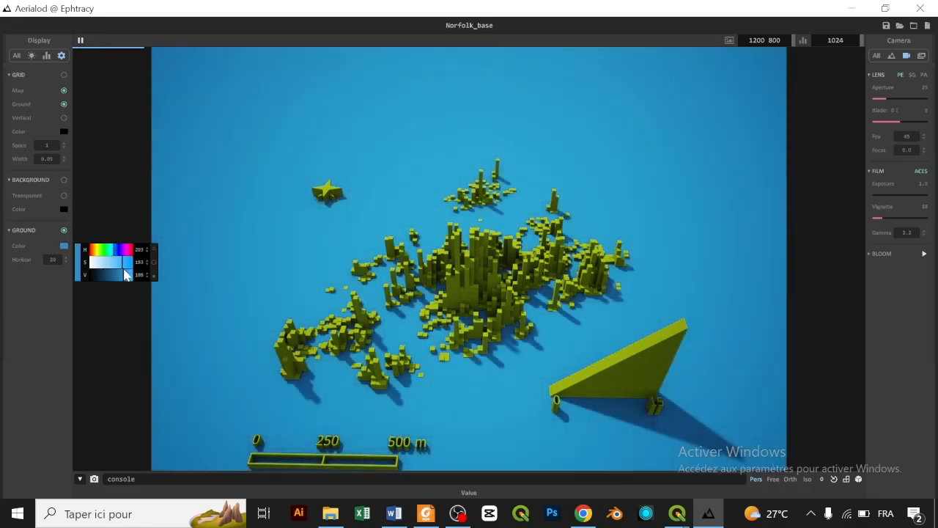
click(103, 273)
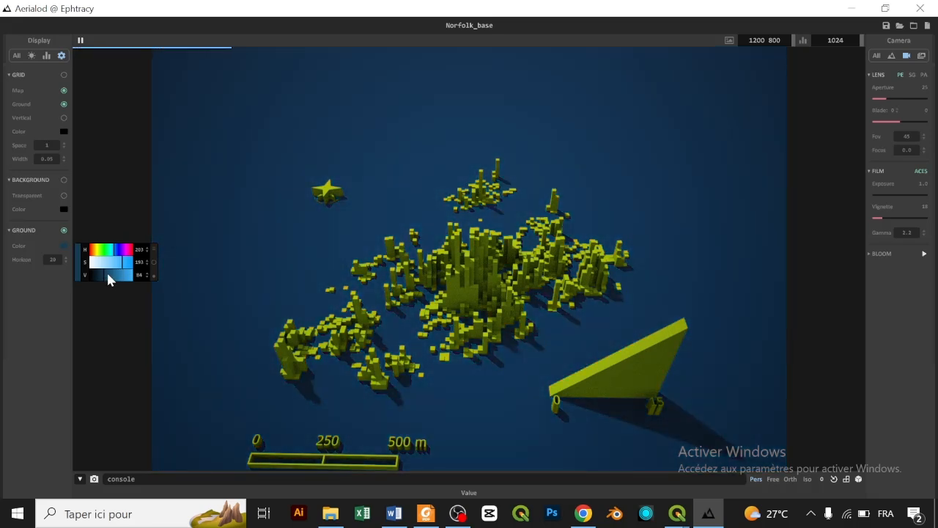
click(118, 262)
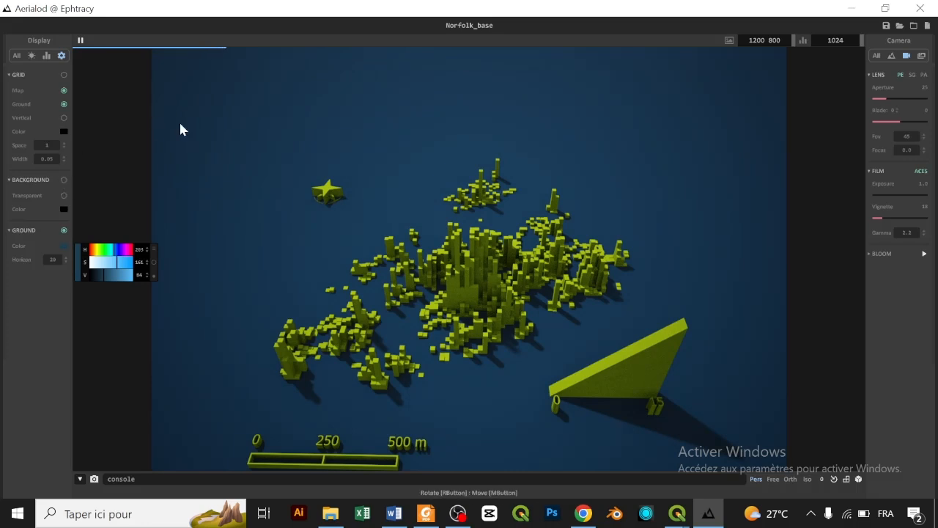
click(43, 316)
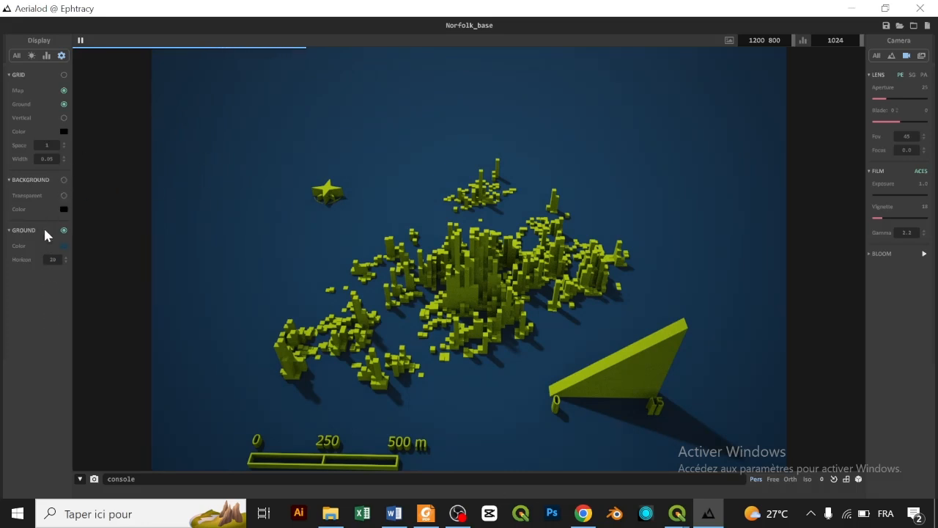
Turn on the grid with white lines, spacing 56 and width 0.72.
click(64, 75)
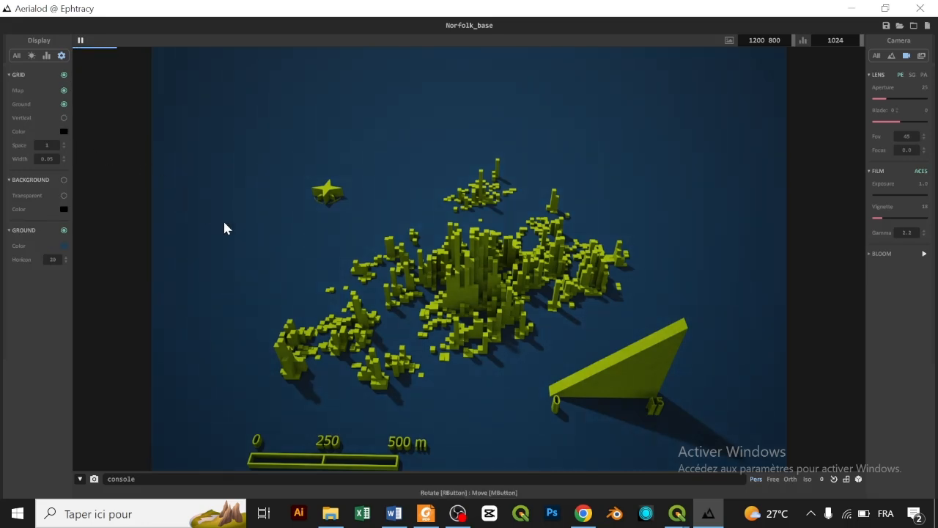
click(64, 131)
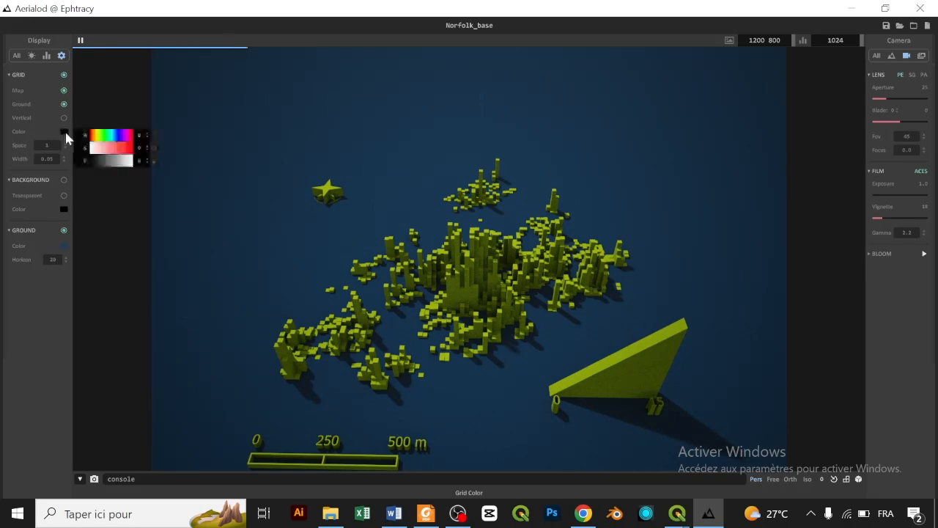
drag(111, 163, 146, 164)
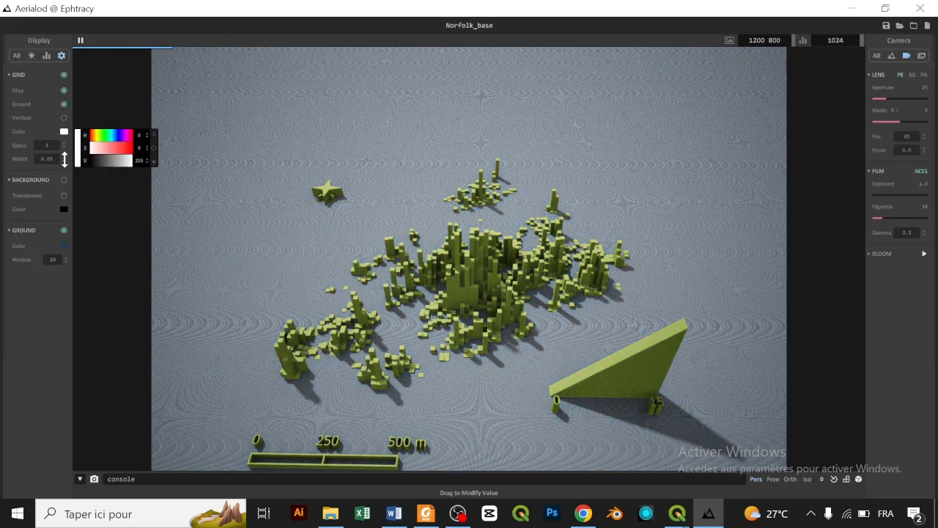
drag(64, 149, 66, 106)
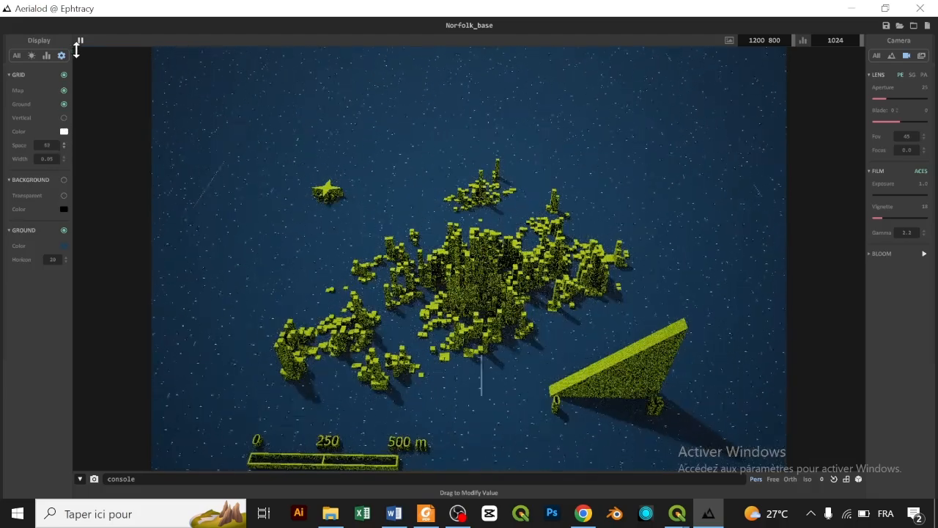
drag(64, 162, 71, 33)
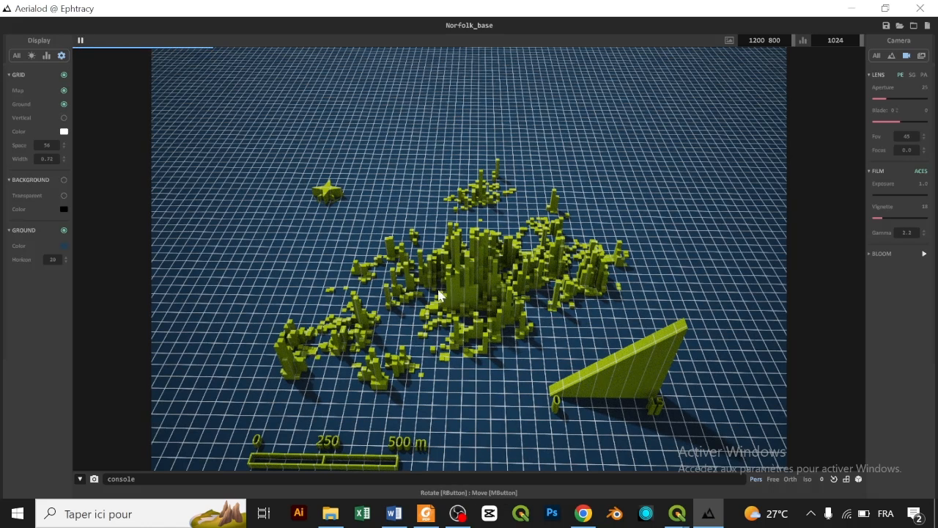
Limit the grid to the ground by disabling it on the map, and color its lines dark indigo (hue 240, saturation 181, value 75).
click(63, 132)
drag(114, 161, 68, 153)
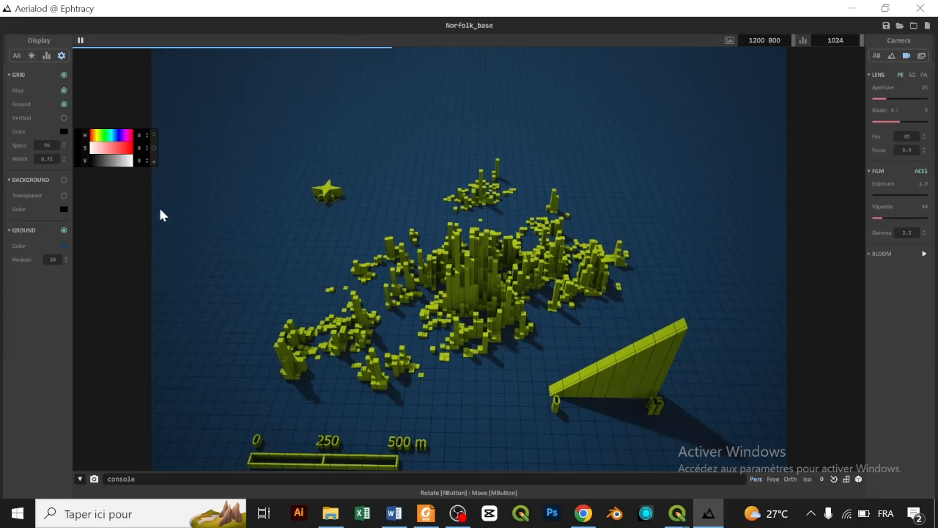
click(64, 91)
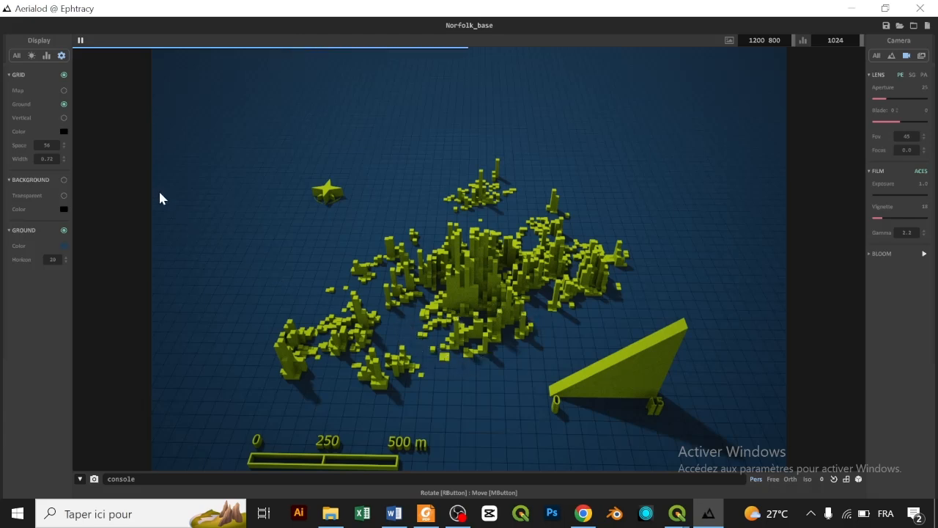
click(64, 131)
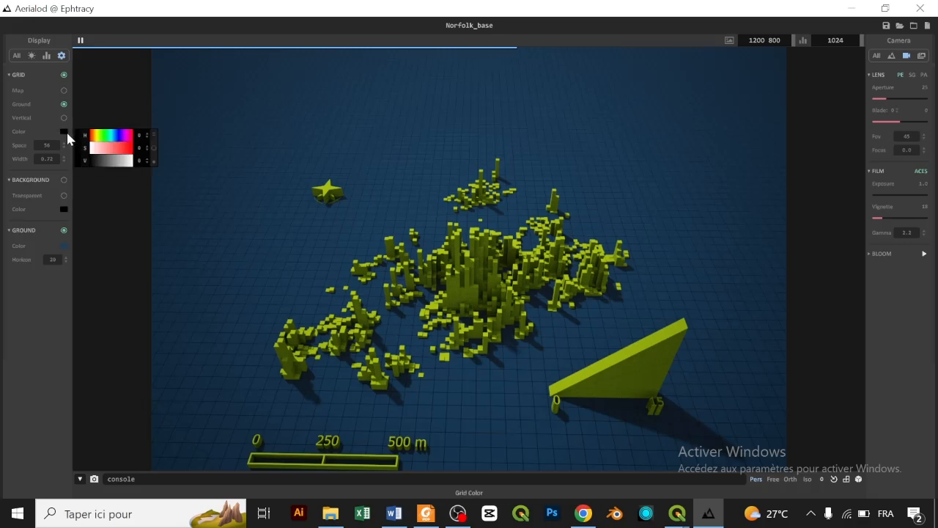
click(122, 138)
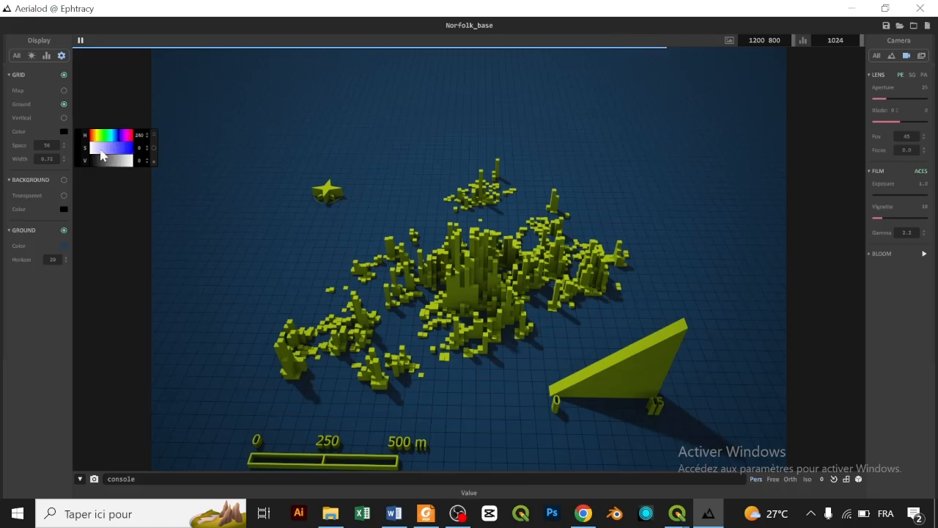
click(102, 160)
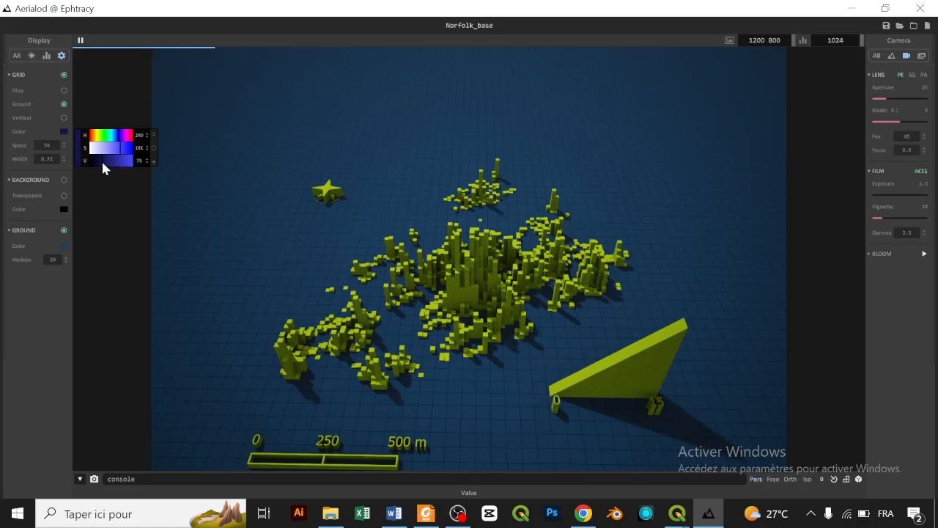
click(25, 336)
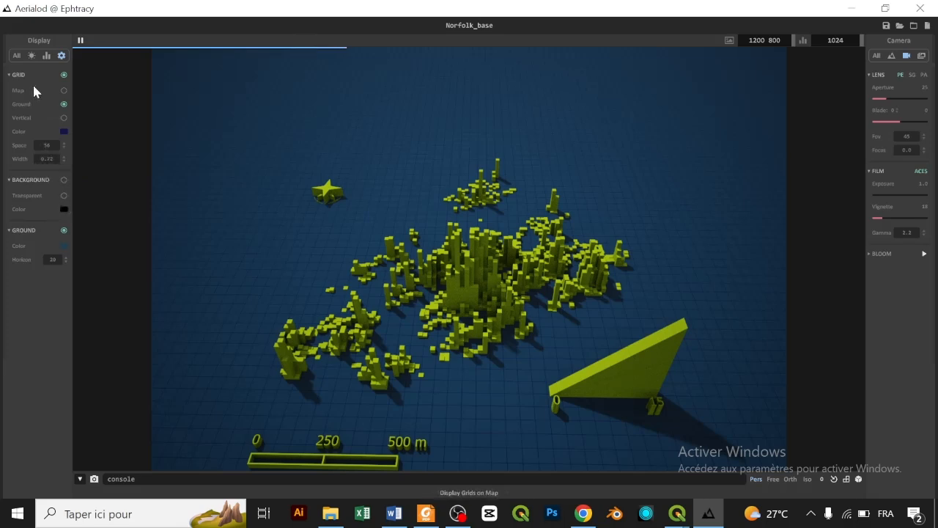
Enable MIS-GGX sampling for the render.
click(46, 56)
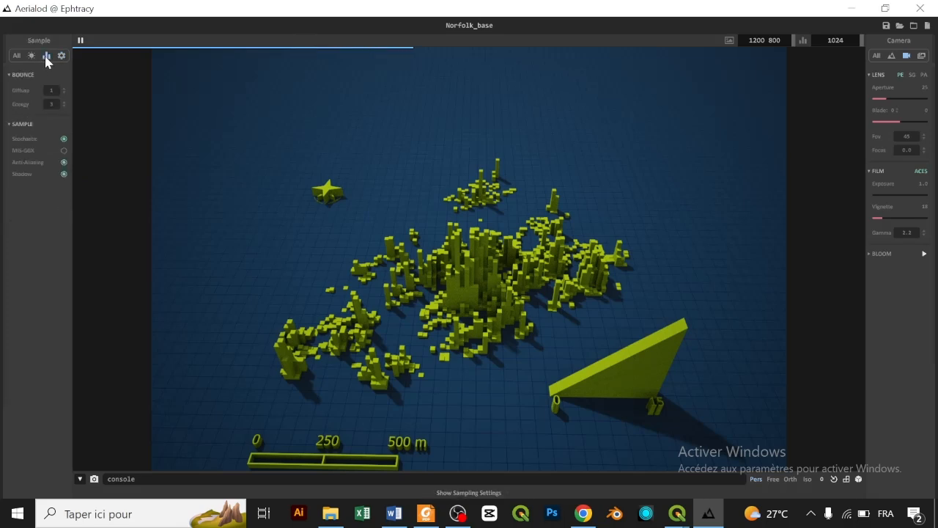
click(65, 151)
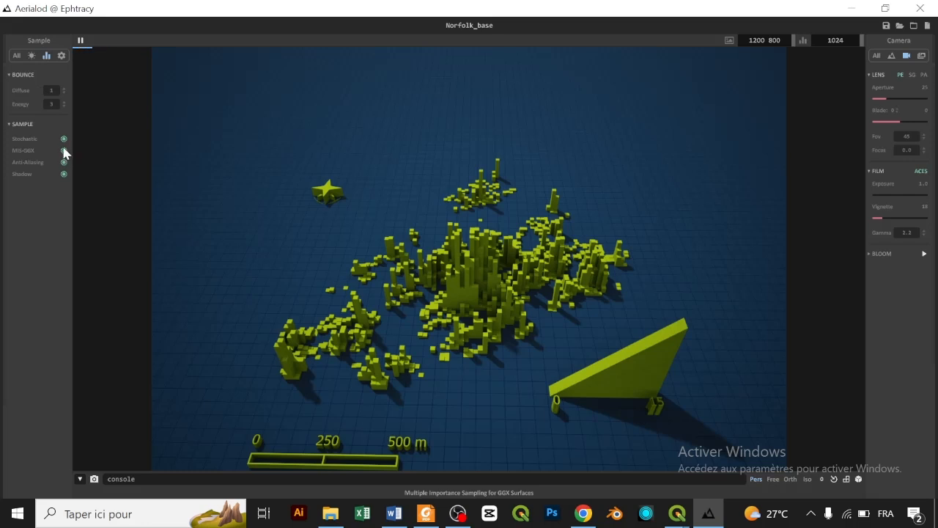
Rotate the sun's horizontal angle to 260.
click(30, 56)
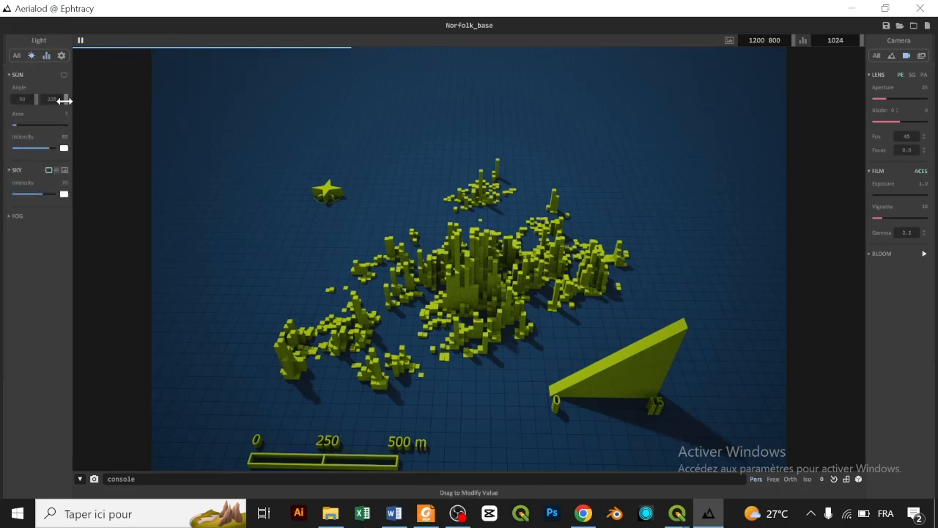
drag(65, 101, 160, 69)
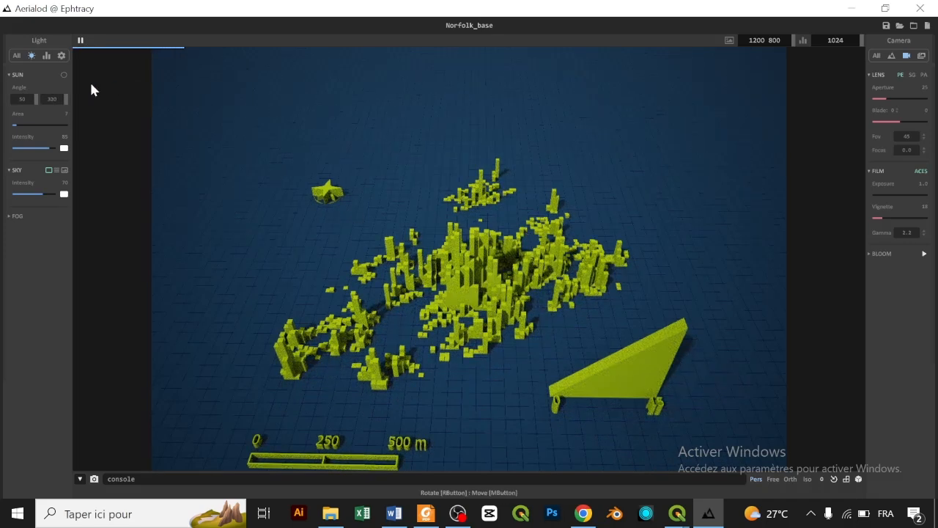
drag(63, 99, 4, 116)
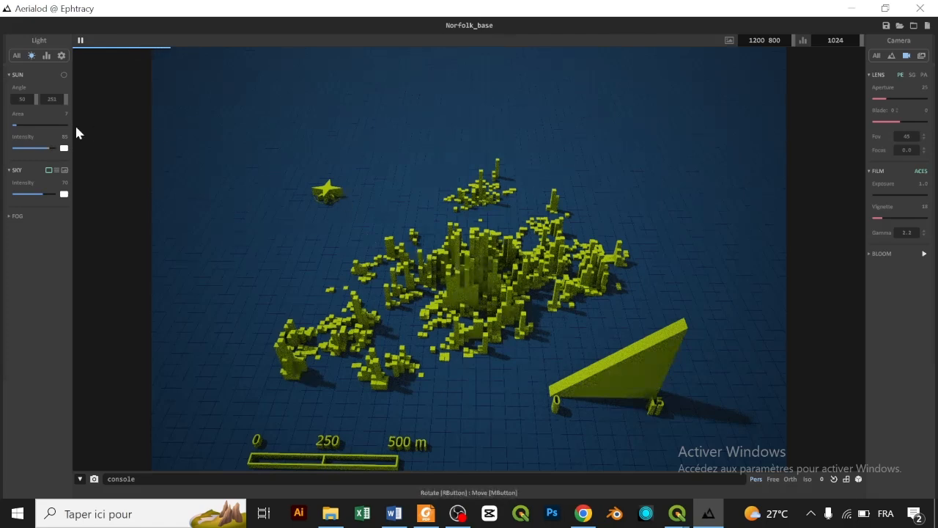
drag(67, 99, 73, 99)
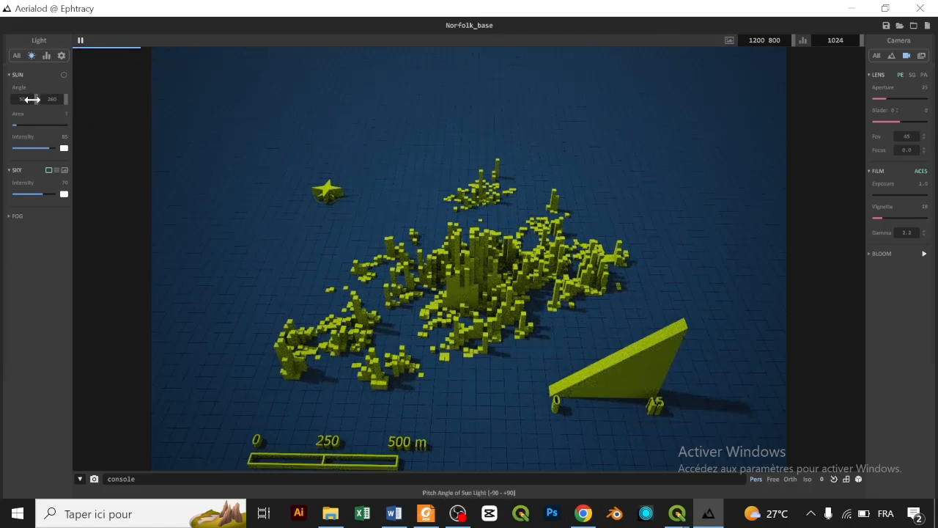
Try sun pitch angles between 15 and 90, and settle on a low pitch that casts longer shadows.
drag(36, 99, 0, 98)
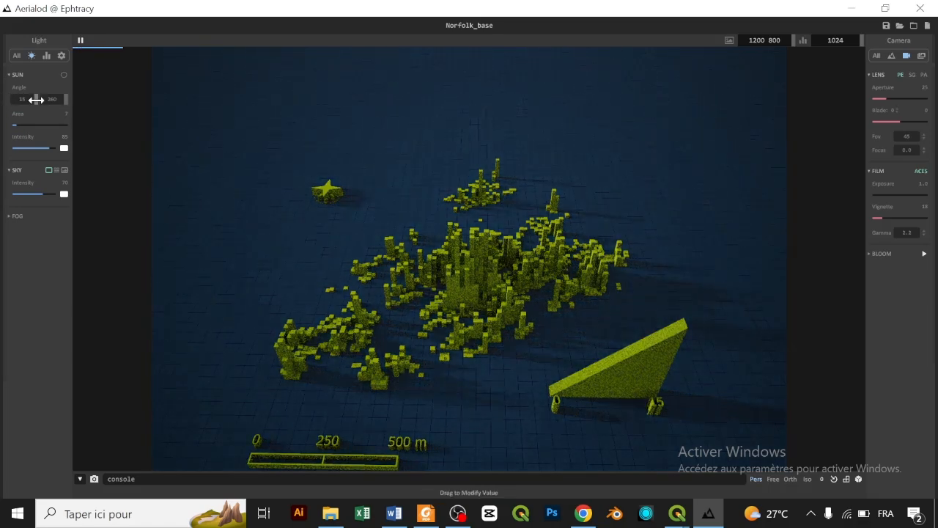
drag(36, 99, 103, 103)
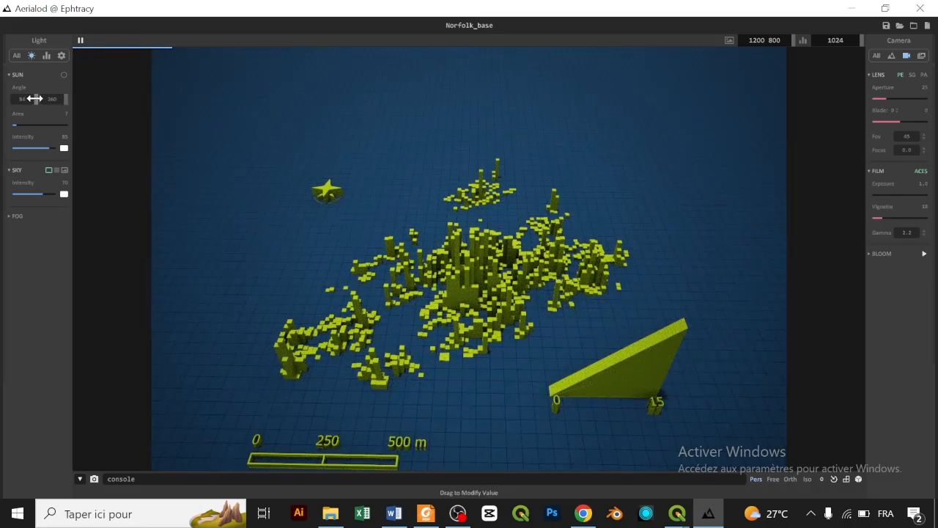
drag(35, 99, 143, 106)
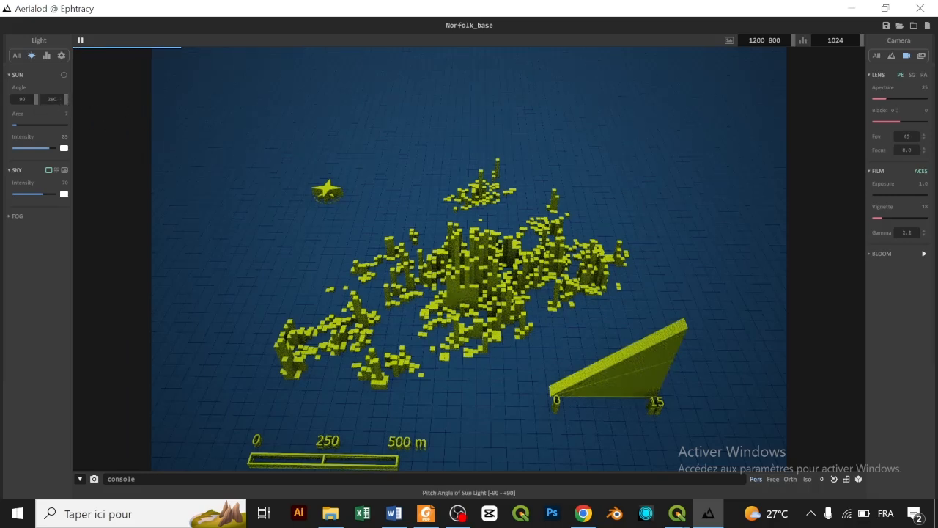
drag(36, 99, 14, 100)
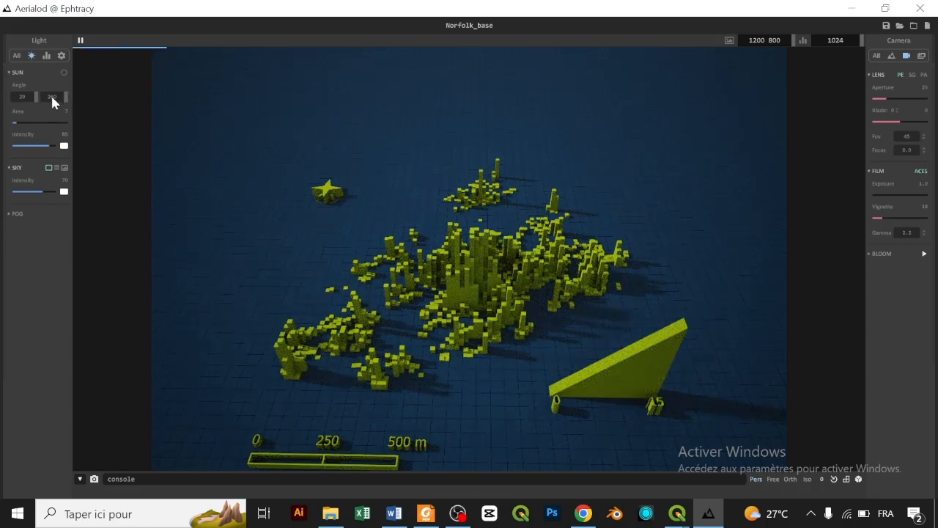
Try lighting the scene with sun pitch 50, yaw 214 and a sun area of 100.
drag(65, 99, 83, 99)
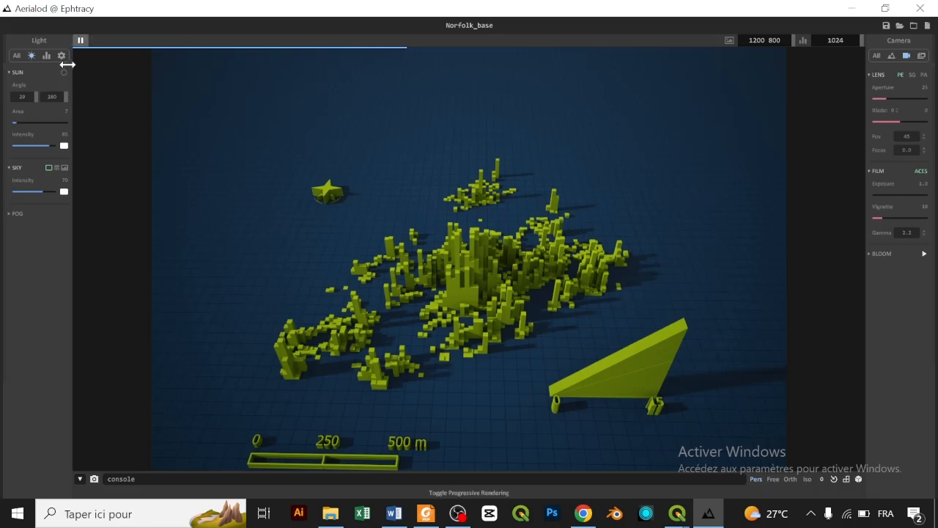
drag(35, 98, 2, 109)
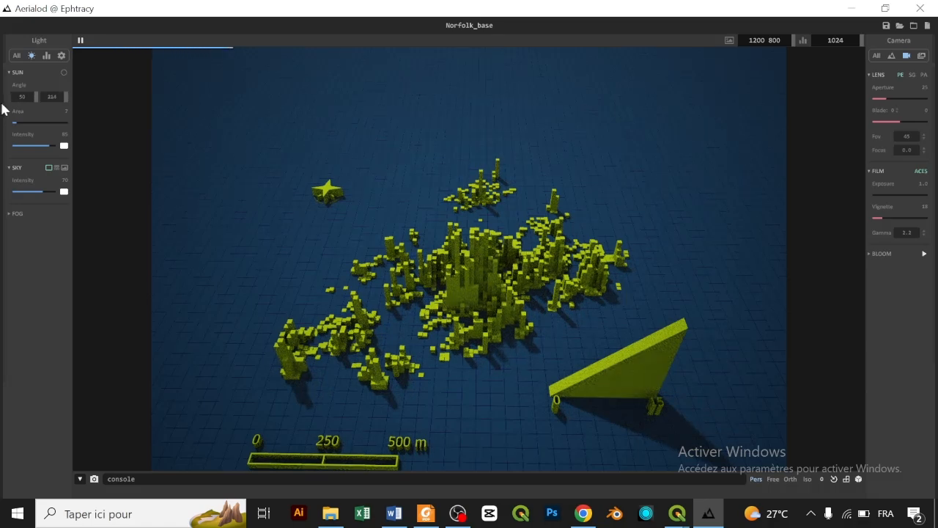
drag(18, 123, 22, 123)
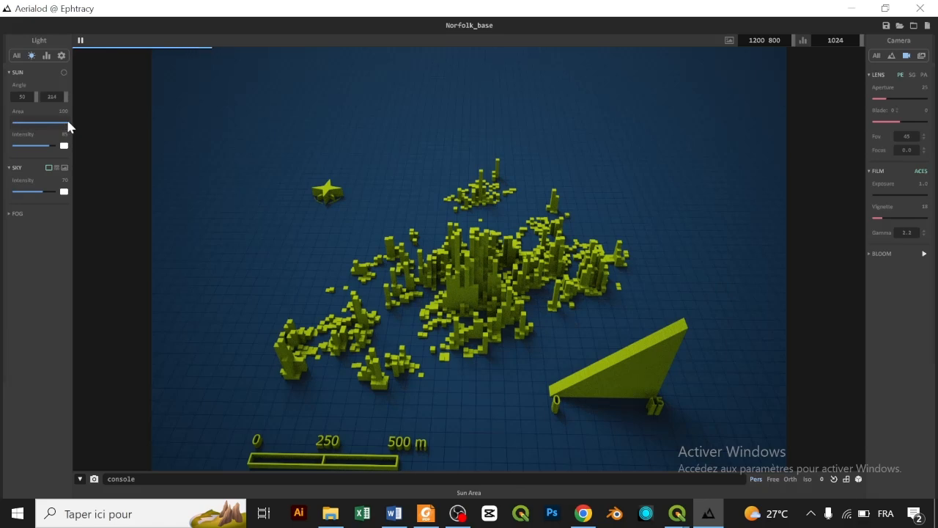
Set the sun area to 48, its pitch to 46 and its yaw to 271.
drag(66, 122, 58, 123)
mouse_move(34, 96)
mouse_down()
mouse_move(52, 98)
mouse_move(17, 96)
mouse_move(33, 97)
mouse_up()
click(51, 97)
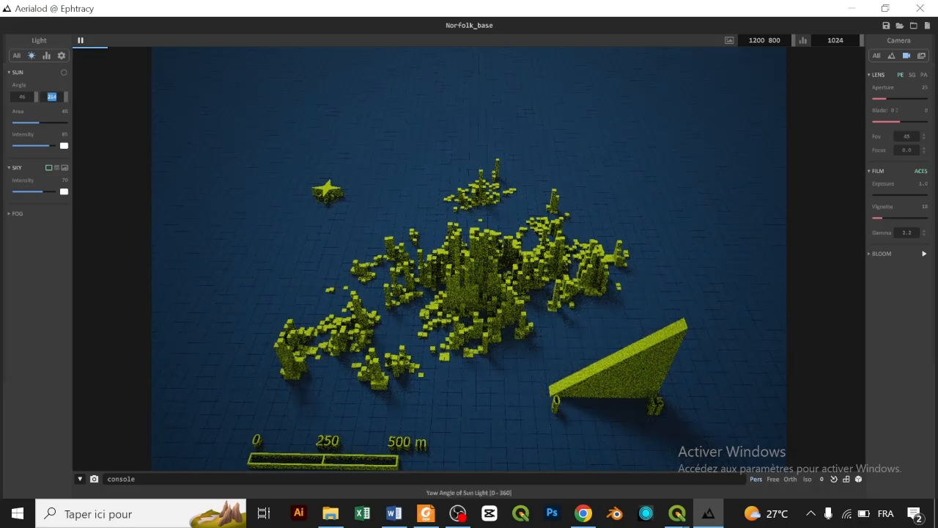
drag(51, 96, 110, 103)
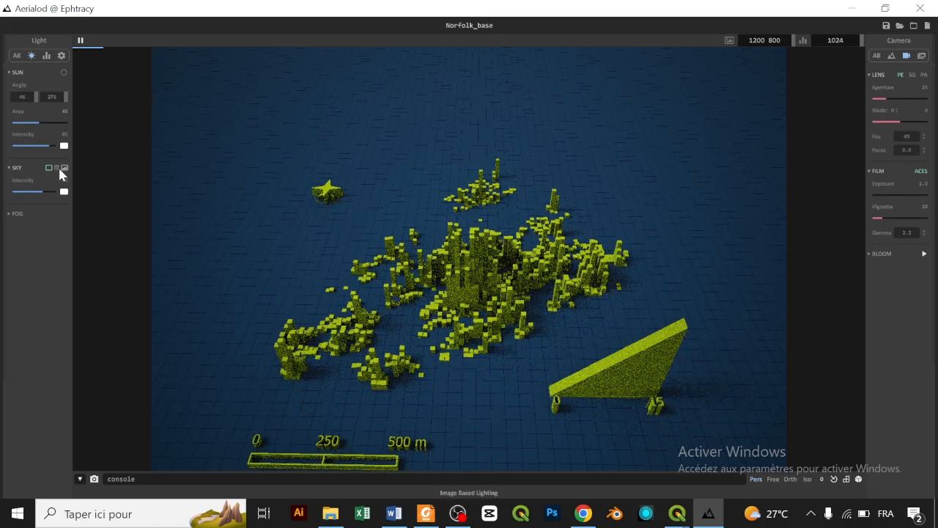
Try sun intensities of 0 and 100 on the map.
drag(48, 146, 4, 147)
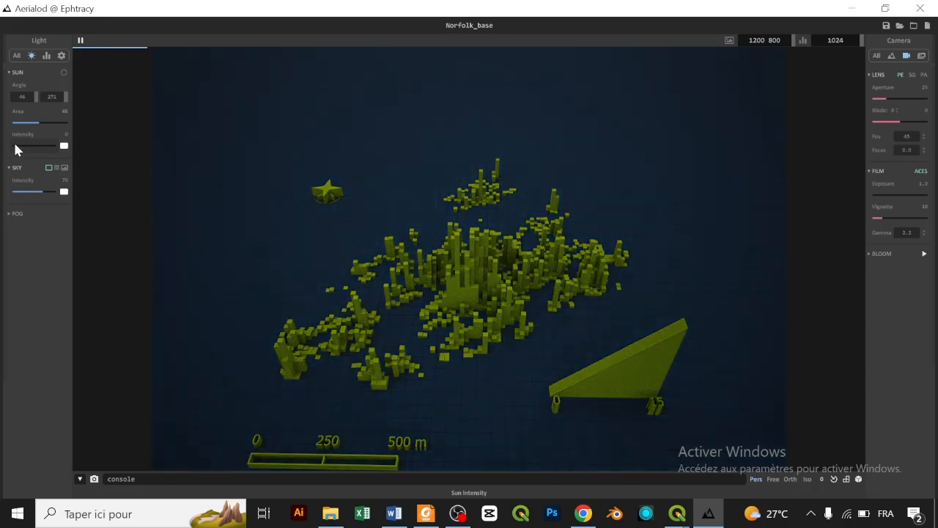
drag(14, 145, 144, 155)
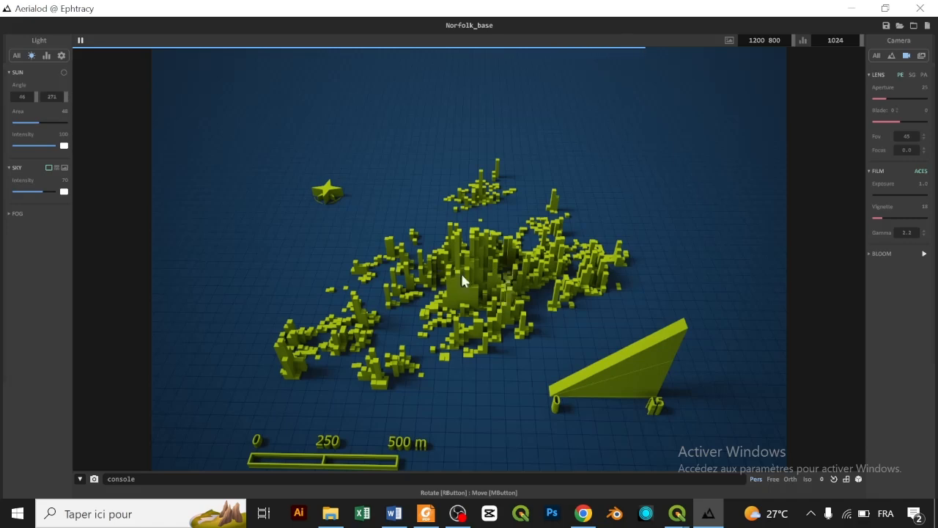
Show the sun disk in the sky and, viewing it from below the map, reduce the sun area to 4.
click(64, 73)
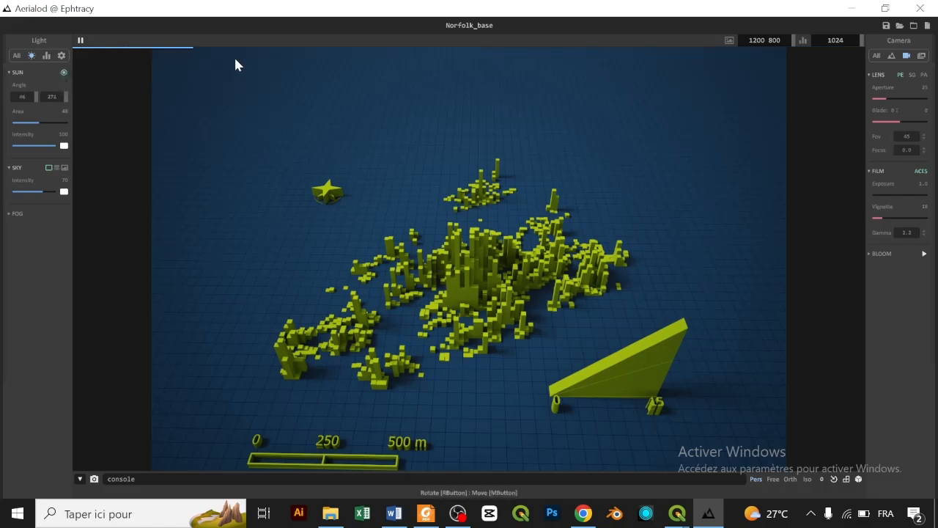
drag(463, 252, 395, 169)
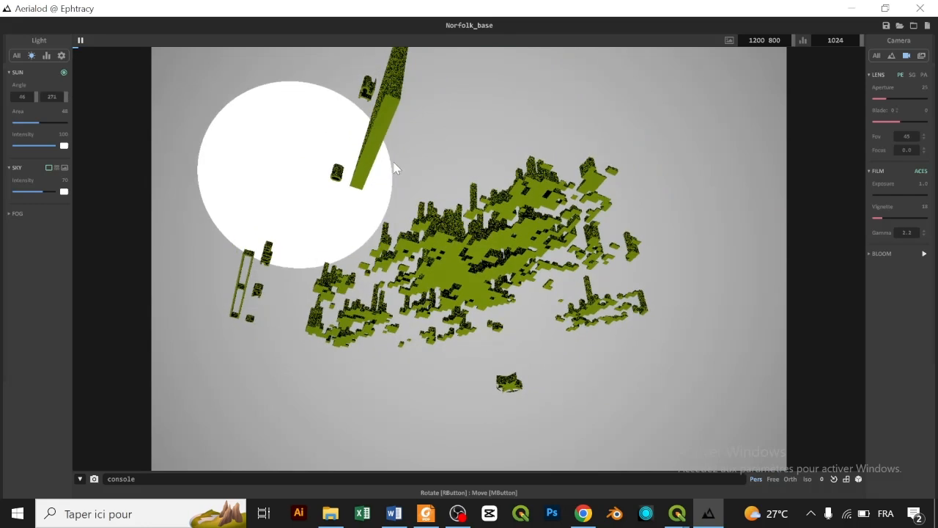
drag(39, 125, 111, 132)
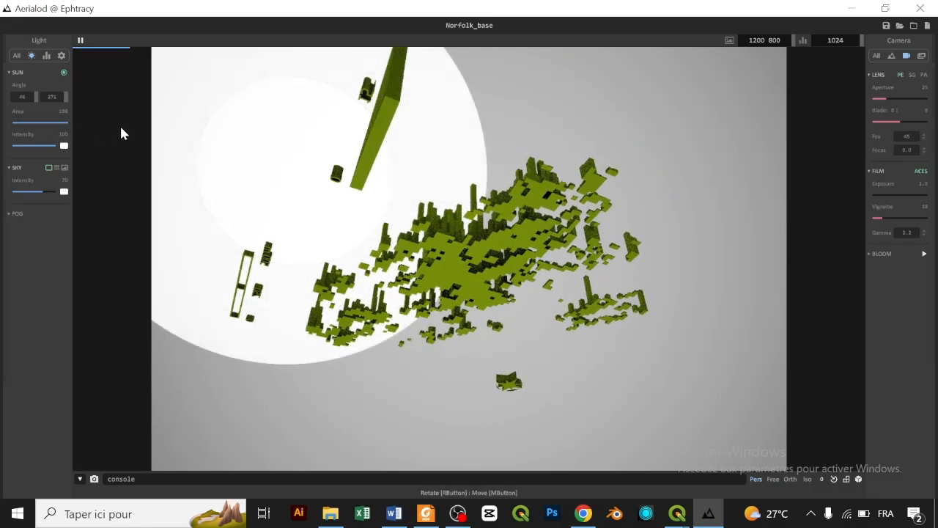
drag(67, 125, 18, 125)
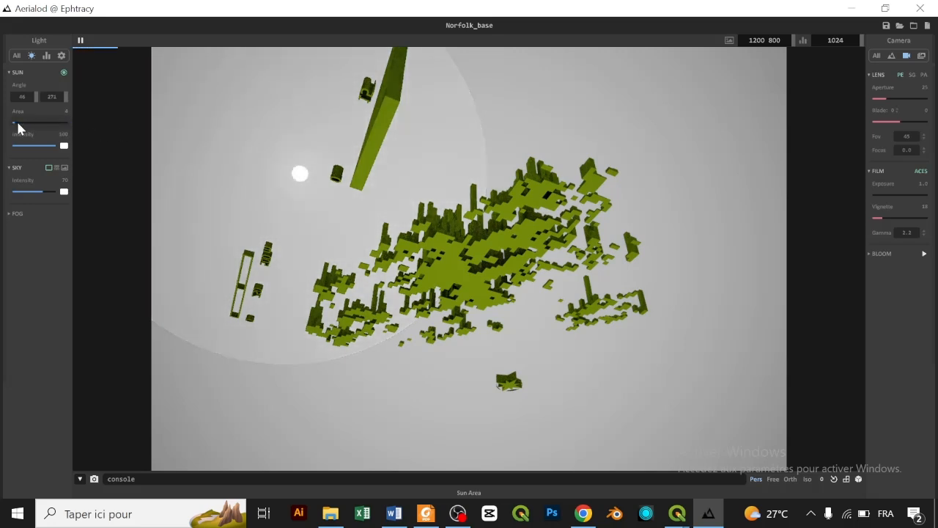
Try tinting the sun blue and dark gray (RGB 40, 40, 40), and return its color to white.
click(63, 146)
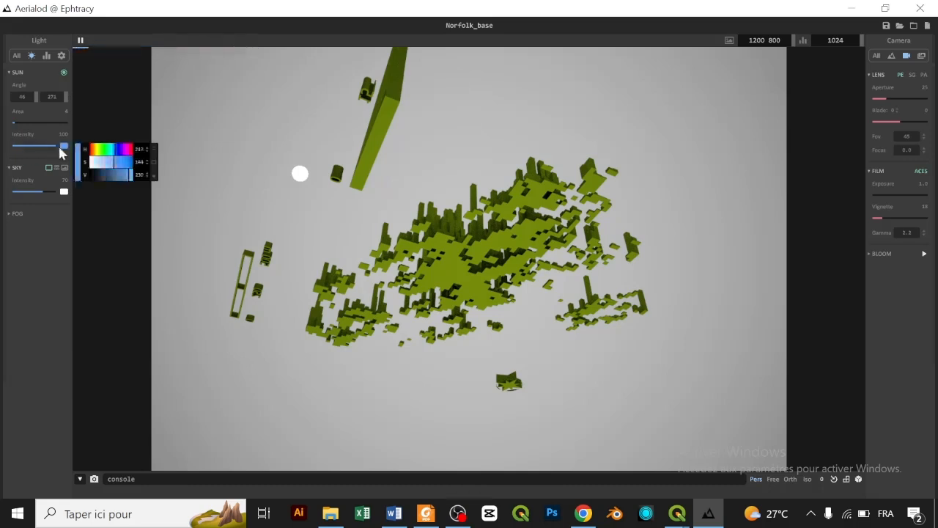
click(86, 173)
drag(128, 166, 163, 150)
drag(58, 144, 2, 145)
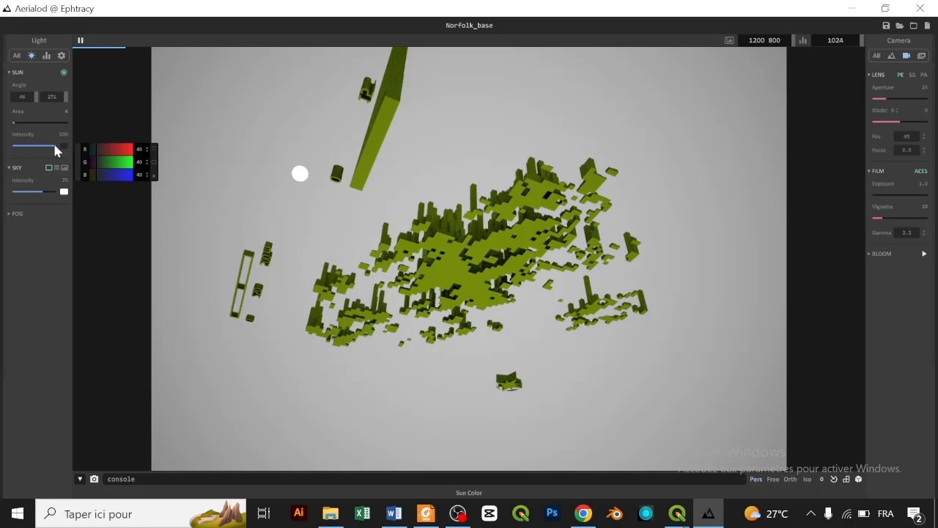
drag(109, 161, 155, 155)
click(66, 254)
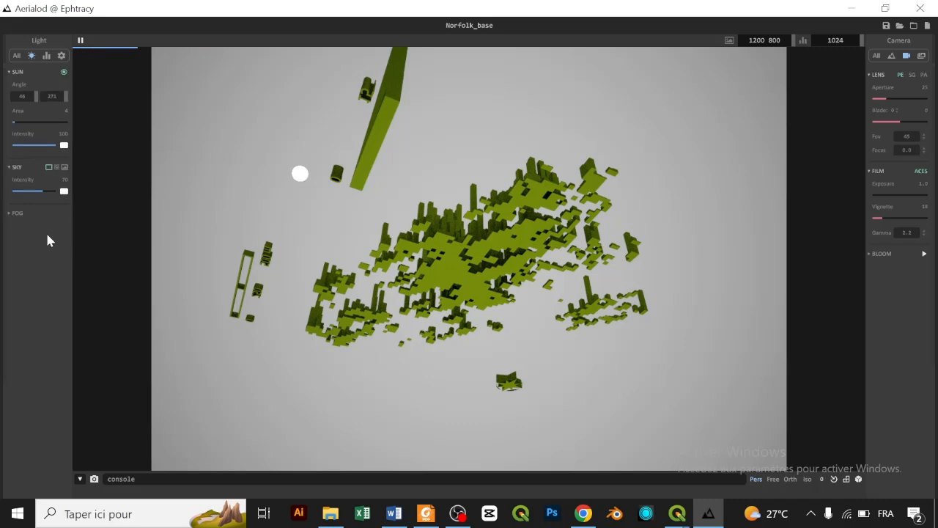
Keep the sun color white, try a sun intensity of 0, and settle on an intensity of 71.
click(61, 146)
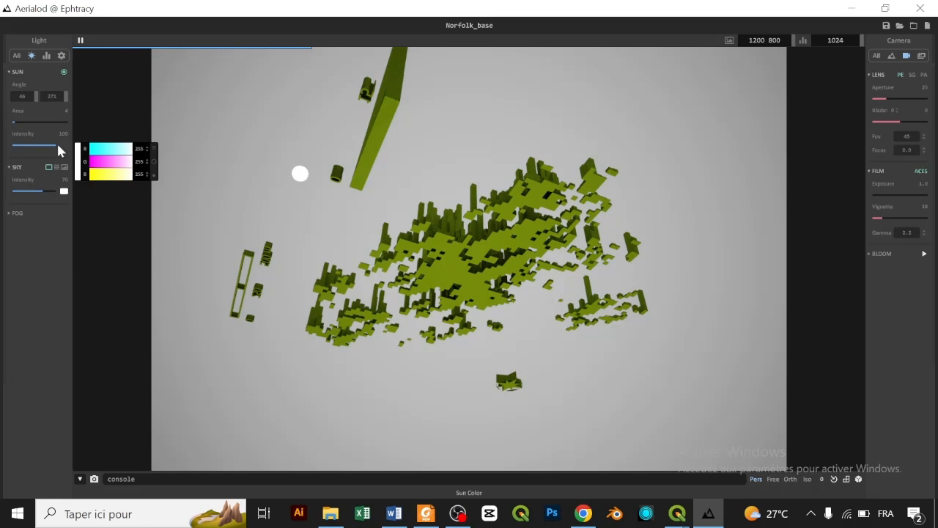
drag(52, 145, 2, 151)
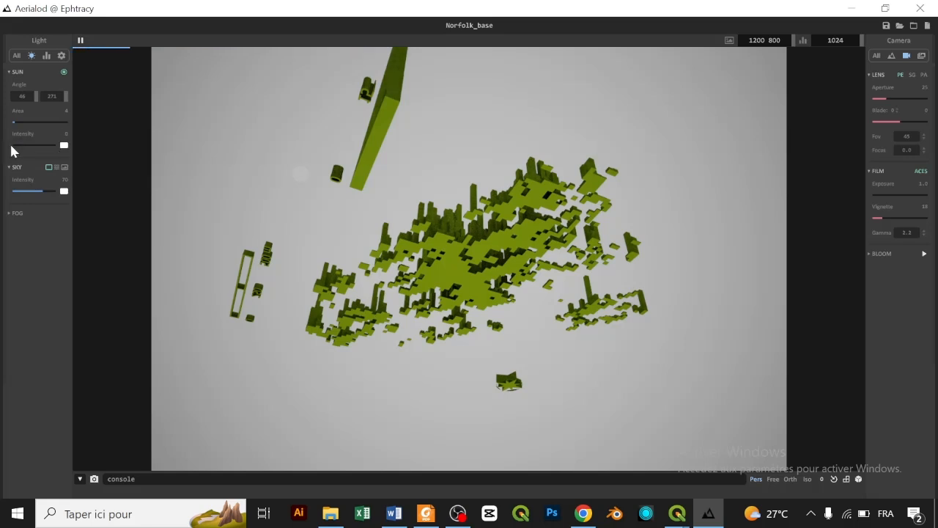
drag(14, 146, 42, 151)
Try lowering the sun toward the horizon with pitch angles of 24 and 4, checking the disk and shadows from other viewpoints.
drag(317, 203, 338, 221)
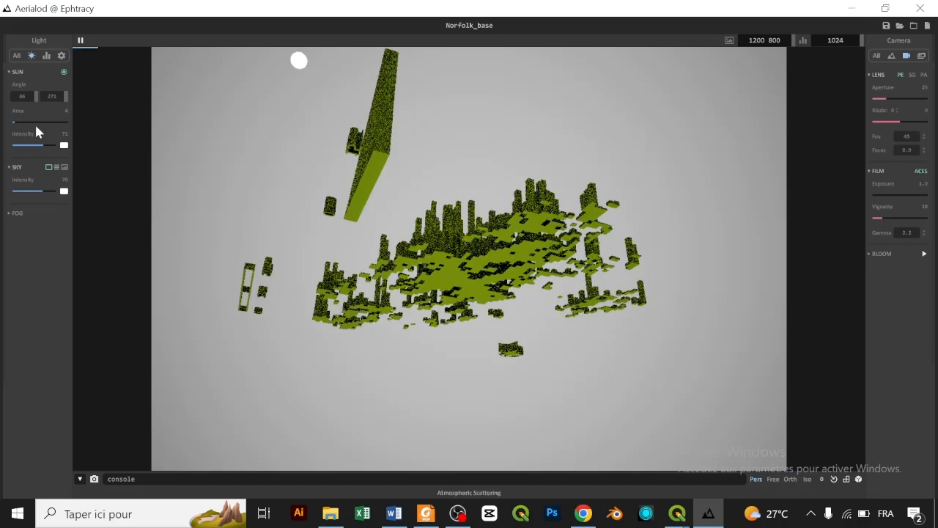
drag(34, 96, 16, 101)
drag(319, 230, 307, 264)
mouse_move(489, 284)
mouse_down()
mouse_move(488, 312)
mouse_move(482, 294)
mouse_up()
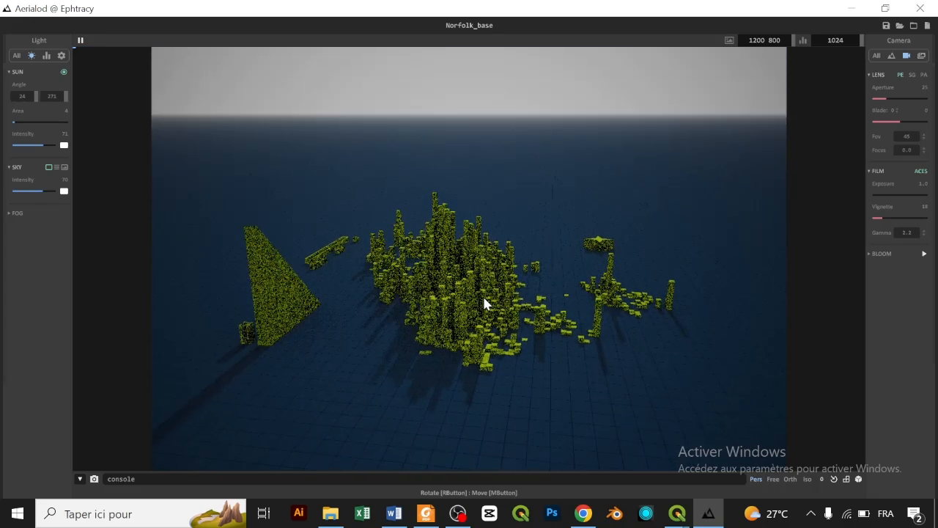
click(22, 97)
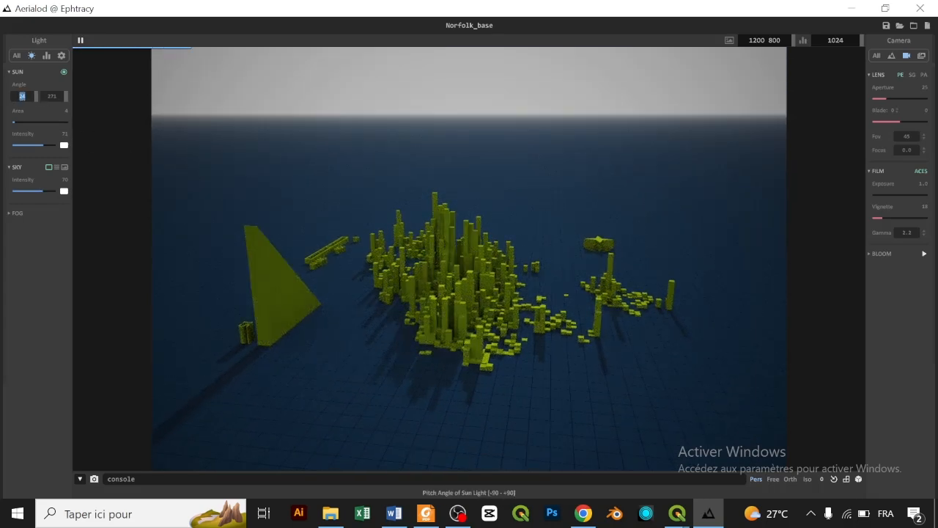
drag(37, 96, 15, 96)
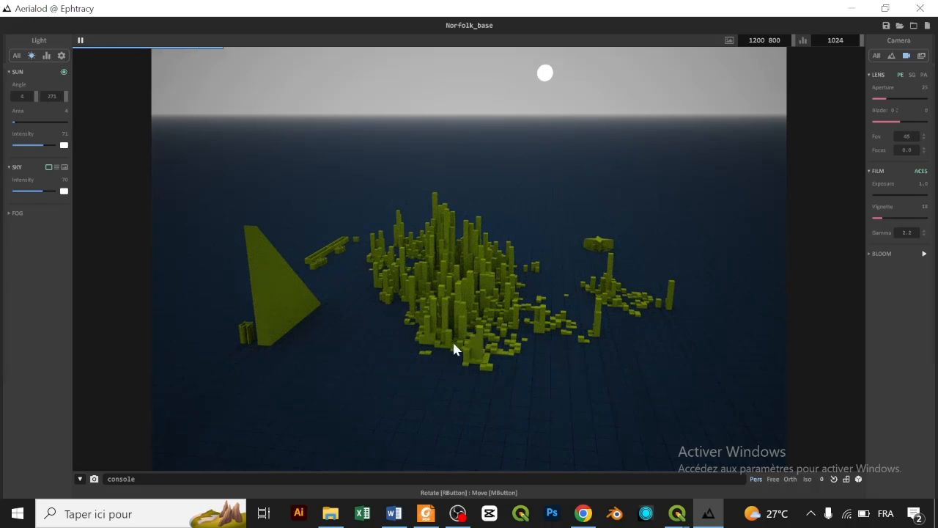
From the front view of the map, reduce the vignette to 4 and set the sun to area 36 and pitch 29.
drag(452, 340, 618, 329)
drag(611, 341, 577, 370)
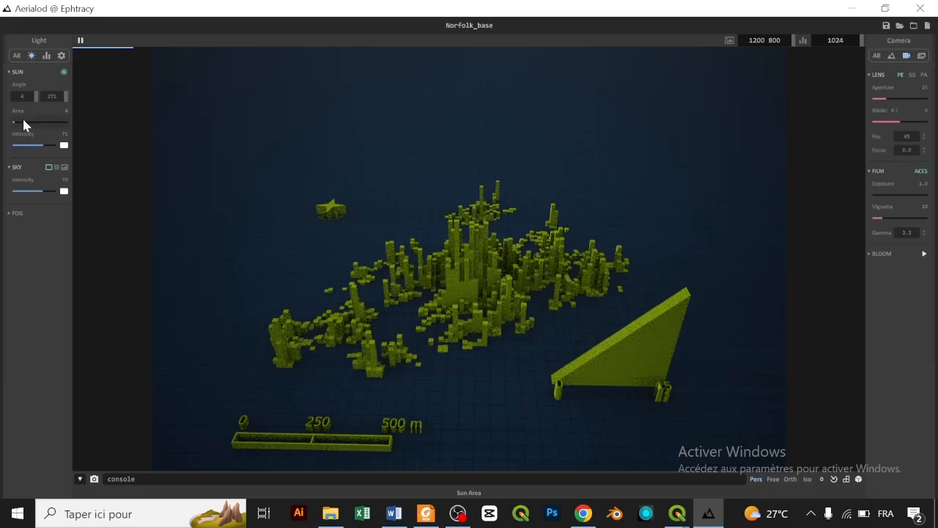
drag(883, 219, 875, 220)
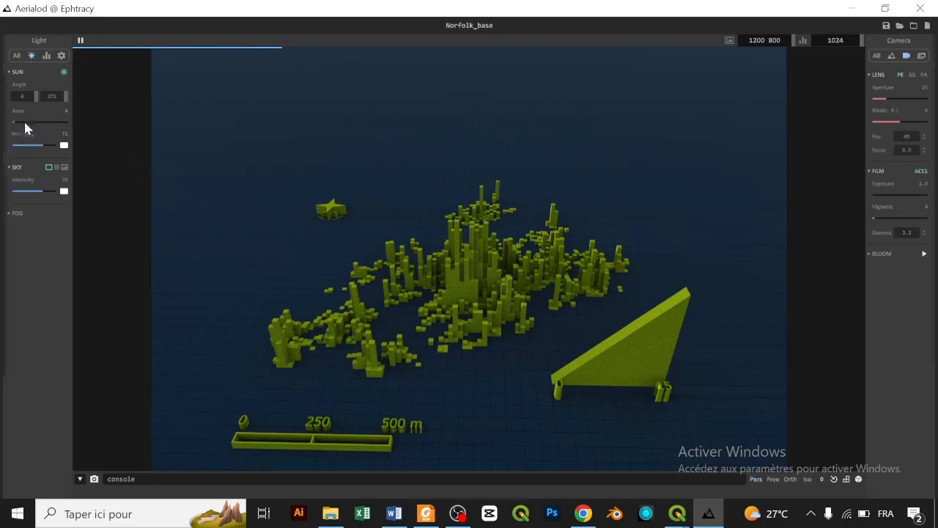
drag(14, 122, 60, 99)
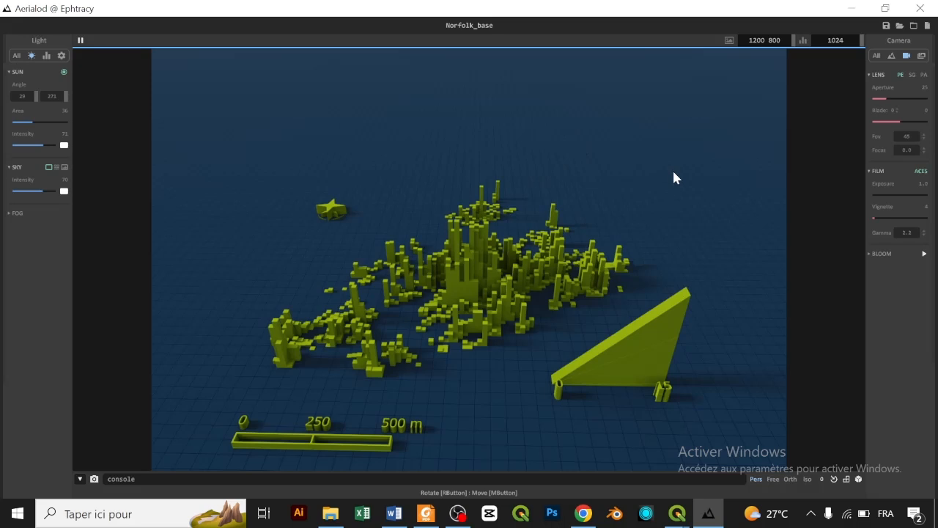
Set the photo export size to a width of 1920 and a height of 1024.
click(921, 57)
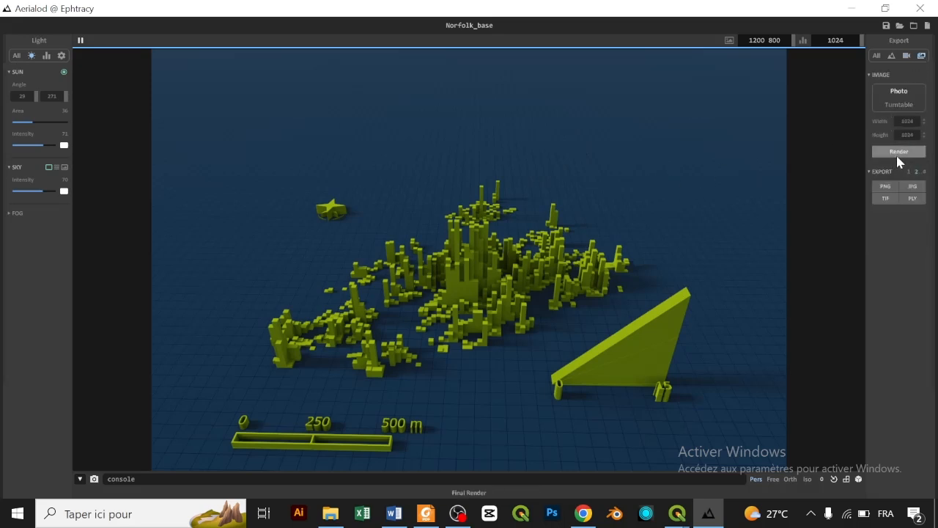
drag(914, 122, 881, 136)
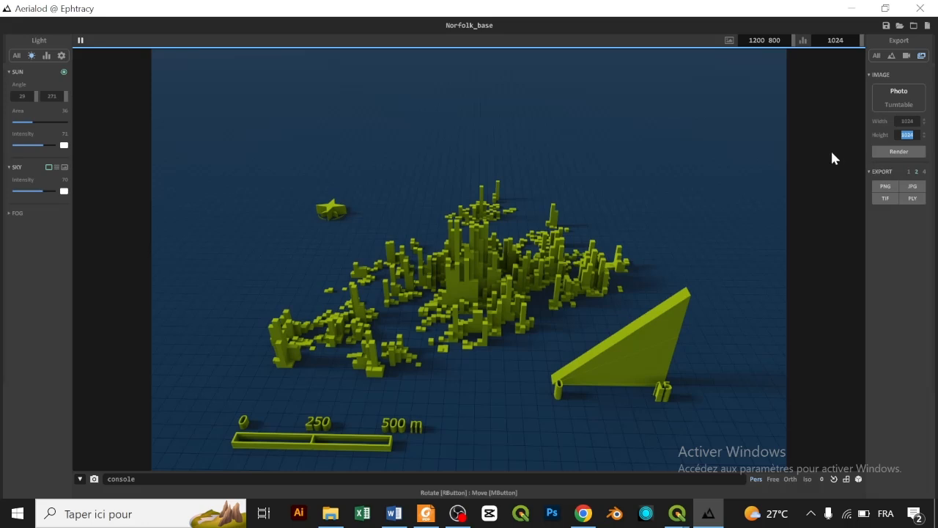
double_click(906, 122)
click(913, 135)
double_click(909, 135)
double_click(908, 121)
text(1024)
Start the final photo render and choose the aerialod_pop_norfolk folder on the desktop as its save location.
click(902, 153)
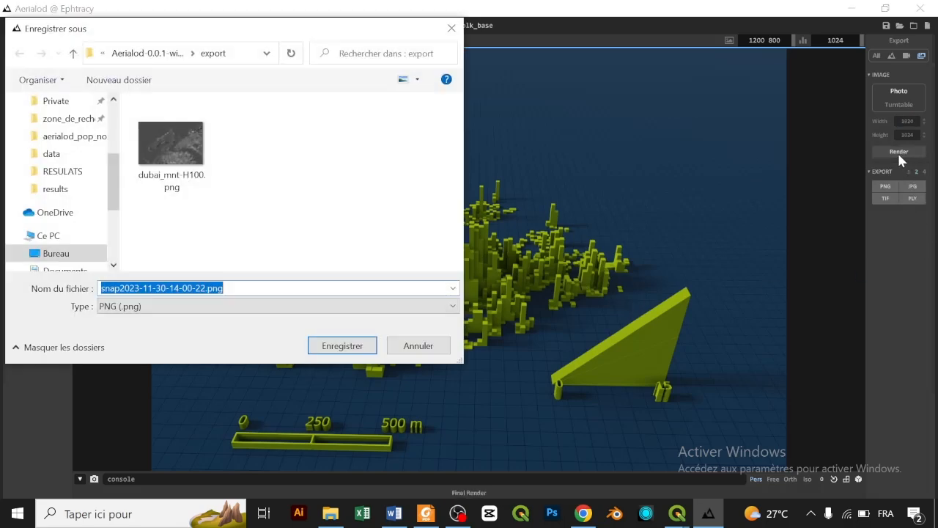
click(169, 59)
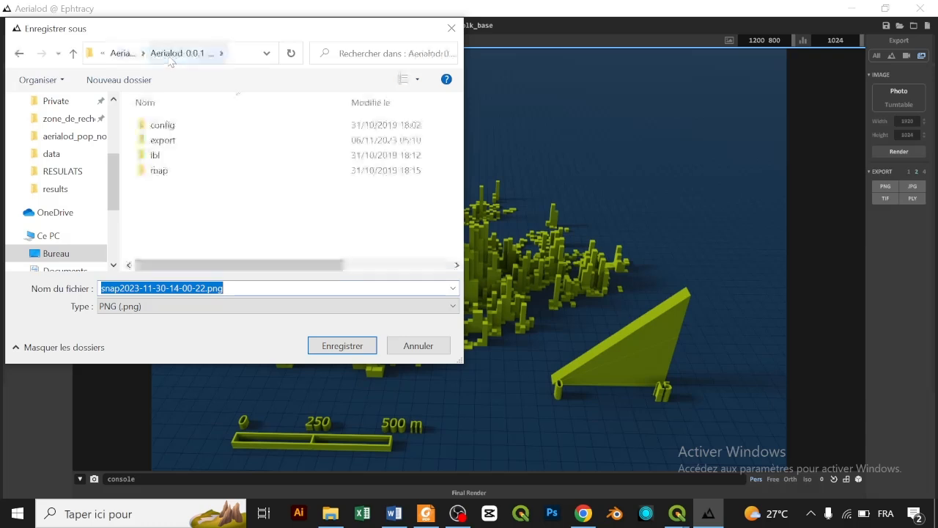
click(127, 59)
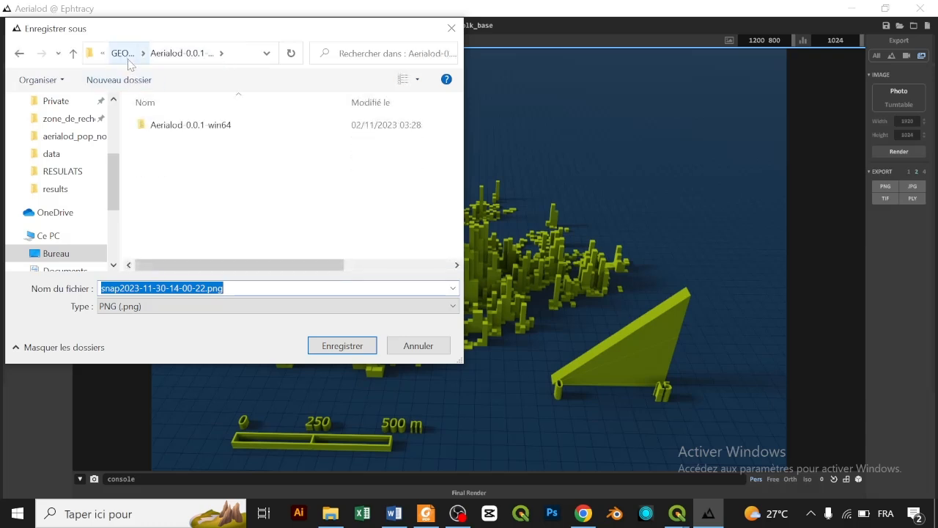
click(56, 253)
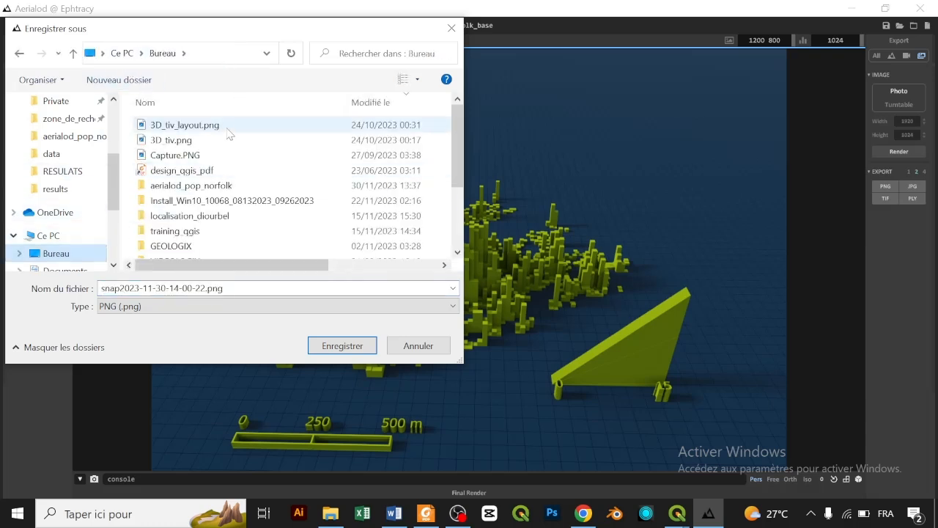
double_click(218, 185)
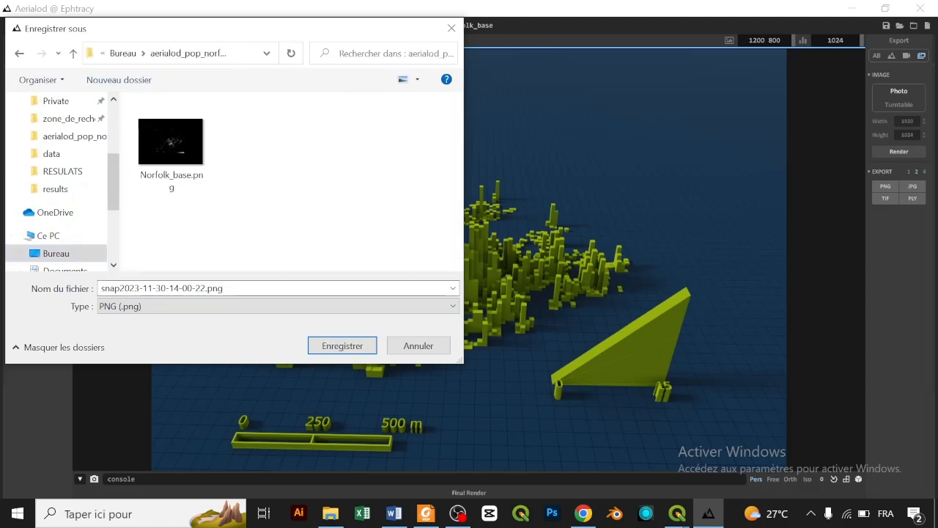
Save the render as the PNG file Norfolk_base_RENDER.png.
click(200, 183)
click(159, 288)
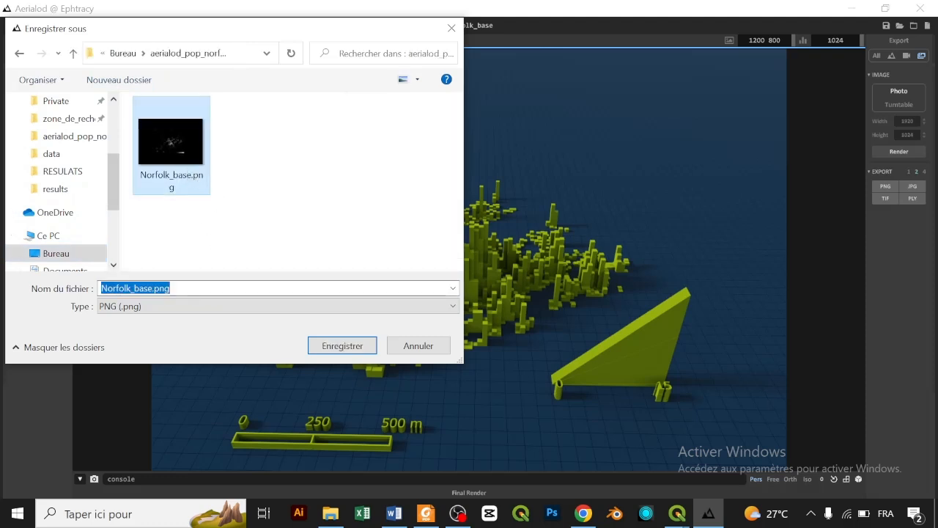
click(153, 288)
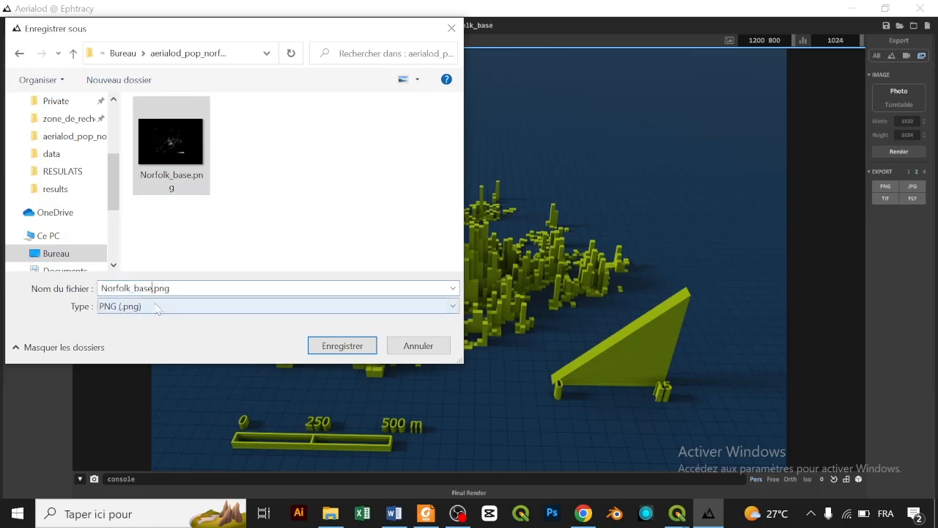
text(_RENDER)
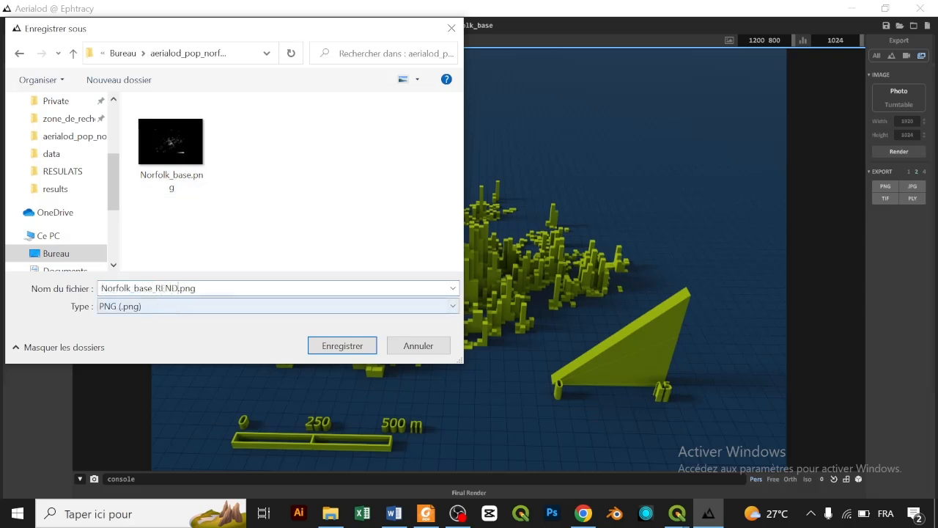
key(Return)
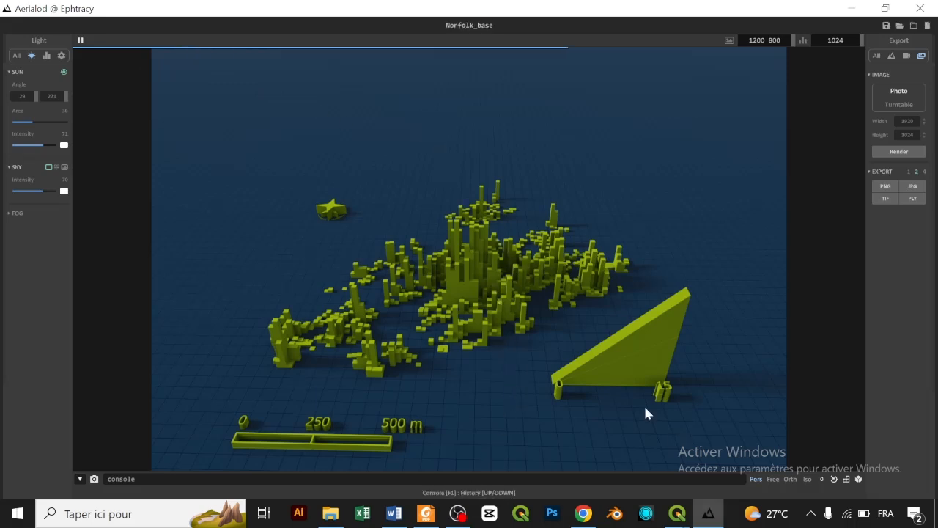
Switch to File Explorer and open Norfolk_base_RENDER.png to inspect the exported image.
click(331, 513)
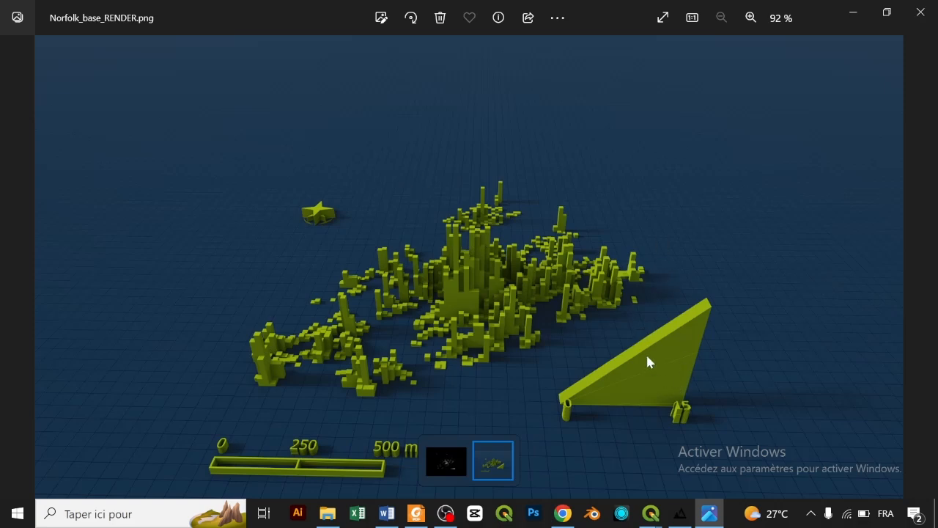
Switch to Photoshop and open the recent poster file DAY16_norfolk.psd with nothing selected.
click(853, 11)
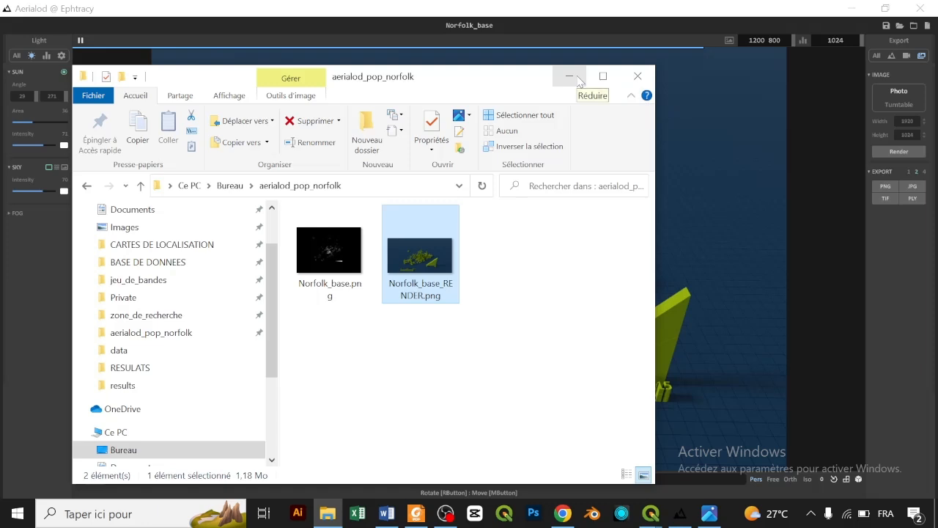
click(534, 513)
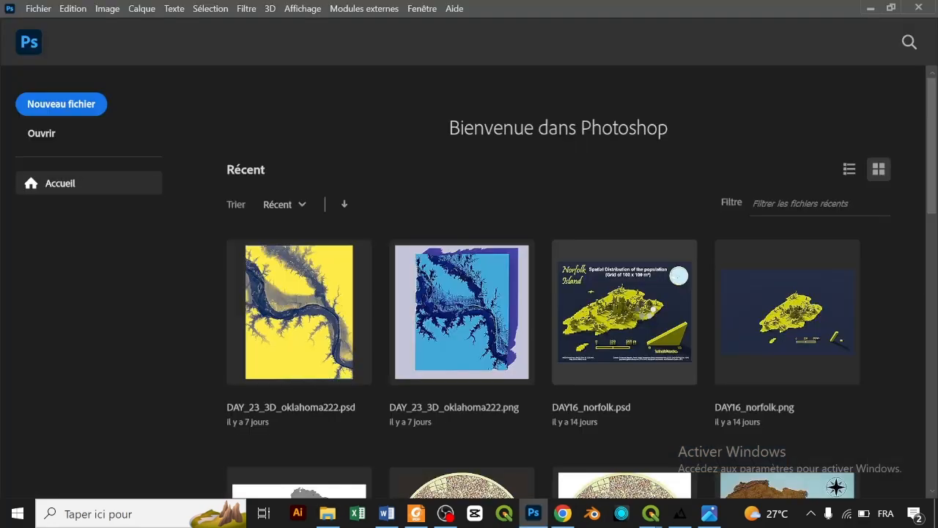
click(645, 300)
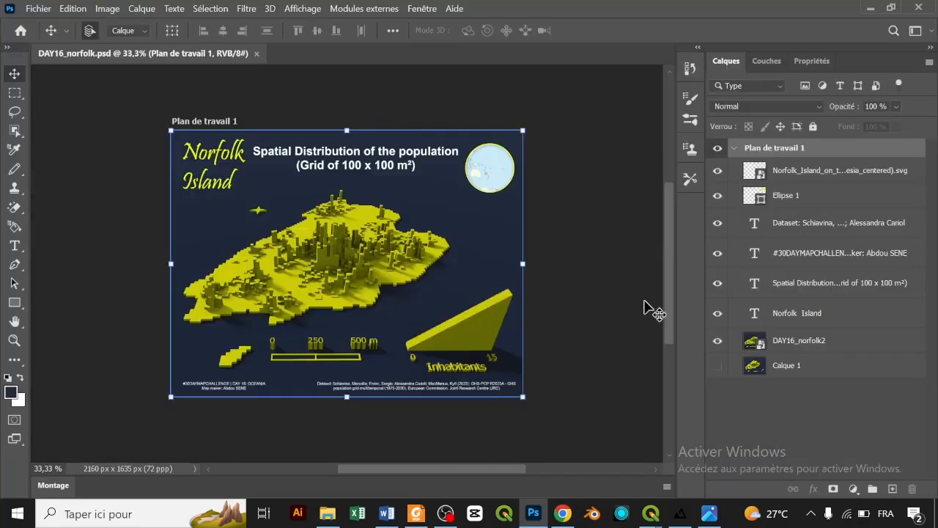
click(568, 290)
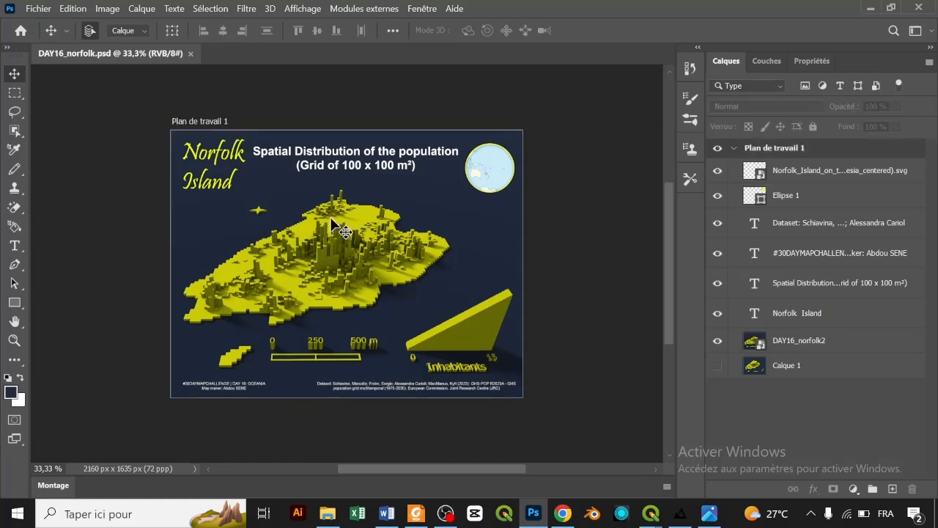
Examine the poster's text elements: the Norfolk Island title, the spatial distribution subtitle and the two credit lines.
click(339, 170)
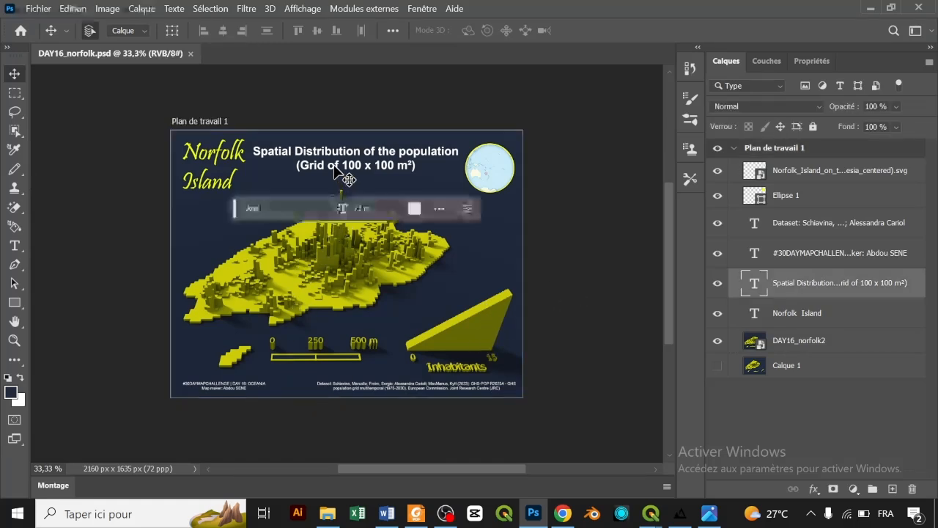
click(234, 180)
drag(233, 162, 221, 155)
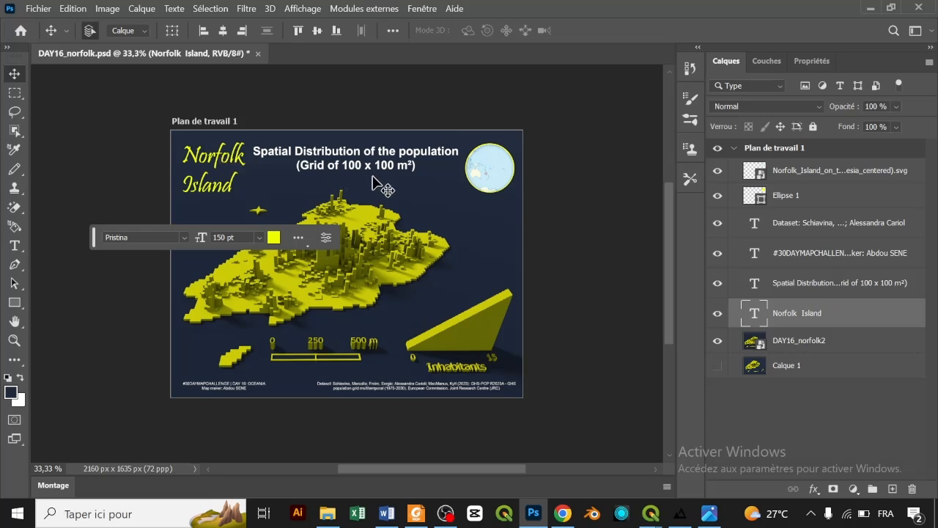
drag(220, 169, 212, 154)
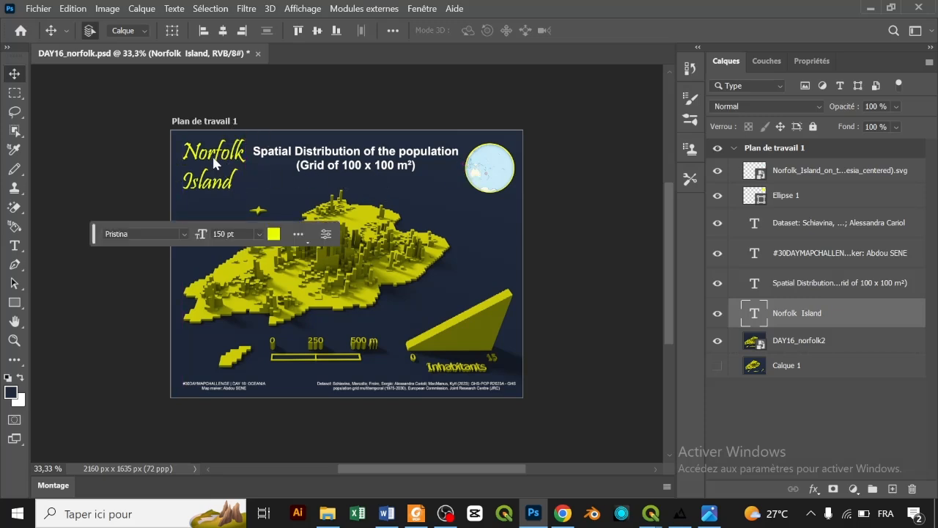
click(368, 169)
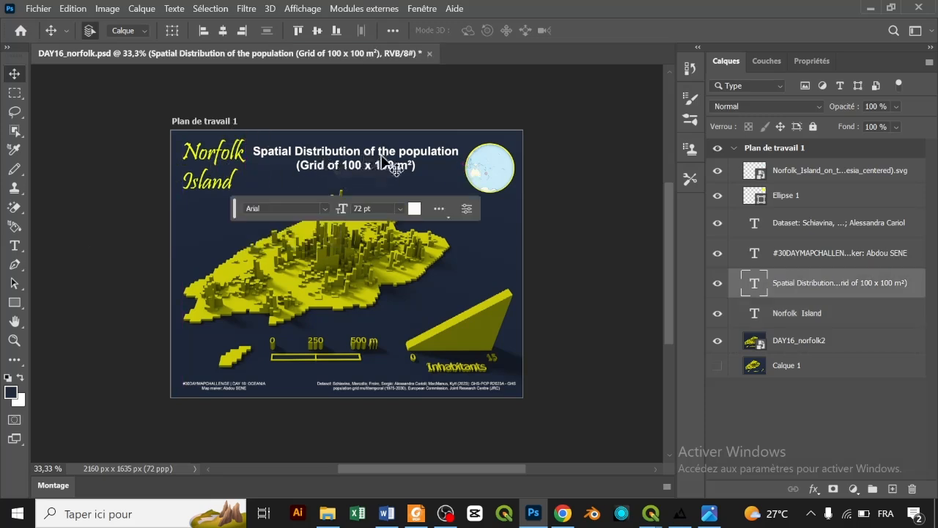
click(235, 386)
click(386, 389)
click(584, 352)
Try moving the circular locator map beside the subtitle, undo the changes and clear the selection.
click(495, 169)
mouse_move(490, 160)
mouse_down()
mouse_move(498, 202)
mouse_move(489, 169)
mouse_up()
key(ctrl+z)
key(ctrl+z)
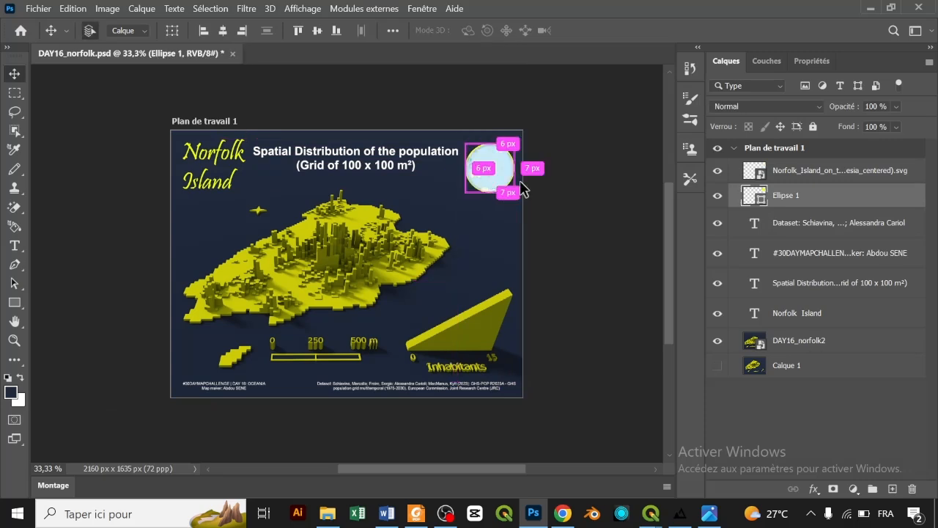
click(554, 191)
Place Norfolk_base_RENDER.png directly above the DAY16_norfolk2 layer and enlarge it proportionally to about 126%.
click(418, 236)
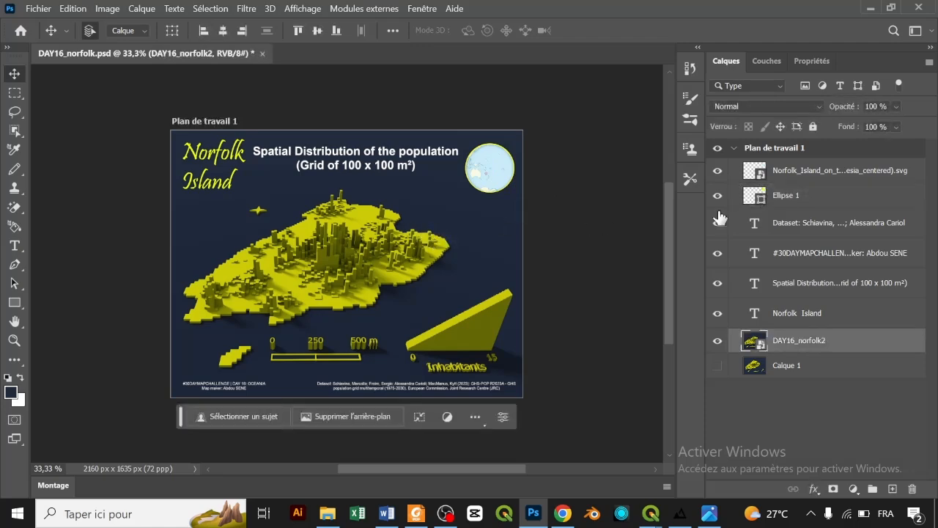
key(alt+Tab)
drag(440, 265, 57, 227)
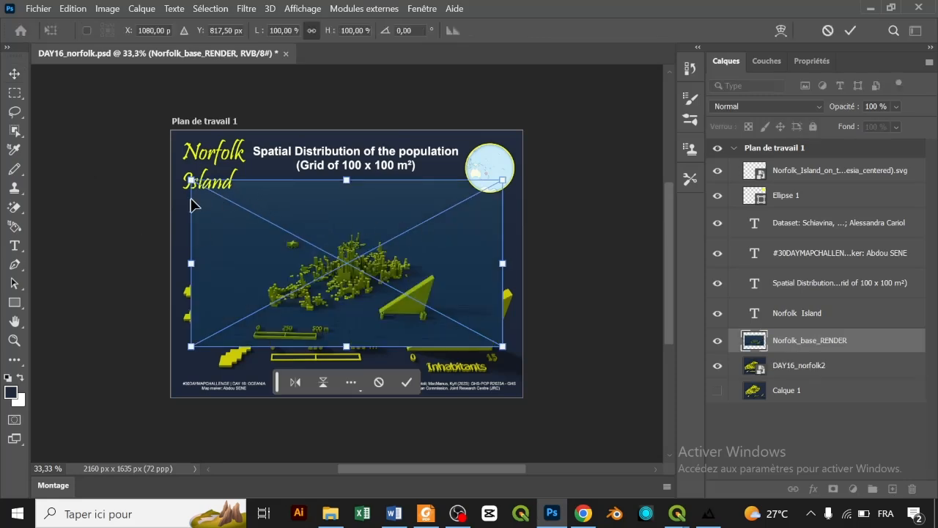
drag(192, 181, 94, 171)
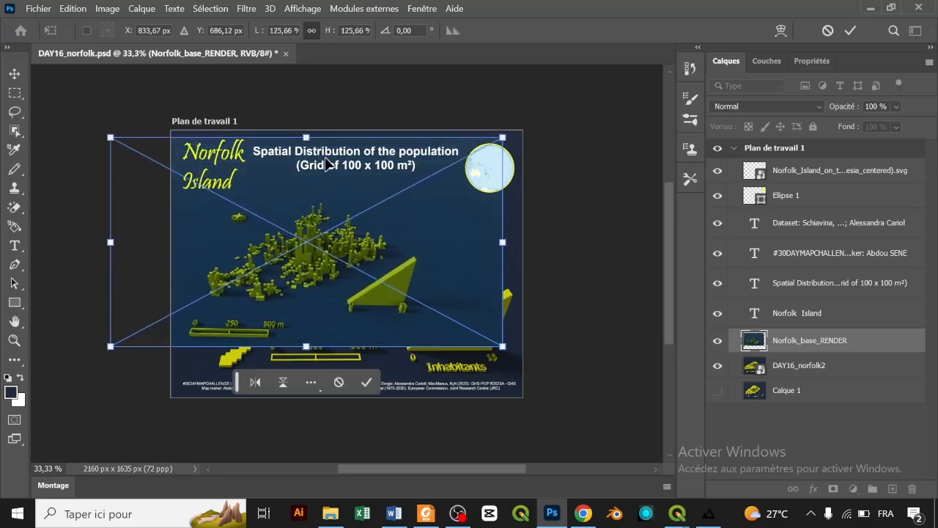